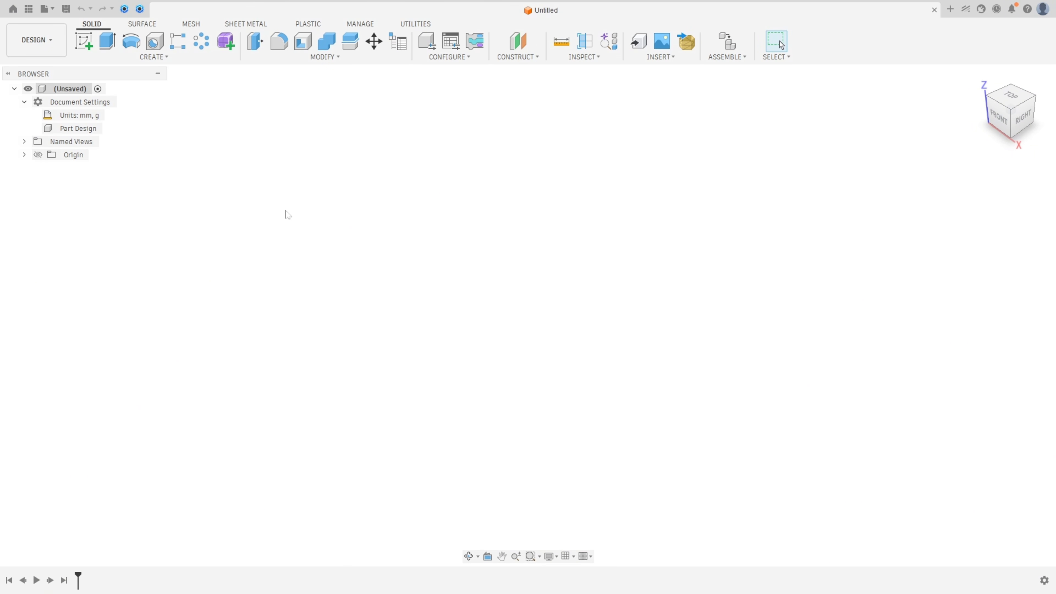
Step: Save the untitled design as "Car Engine" in the YT location
{"action": "left_click", "coordinate": [66, 8]}
{"action": "type", "text": "Car Engine"}
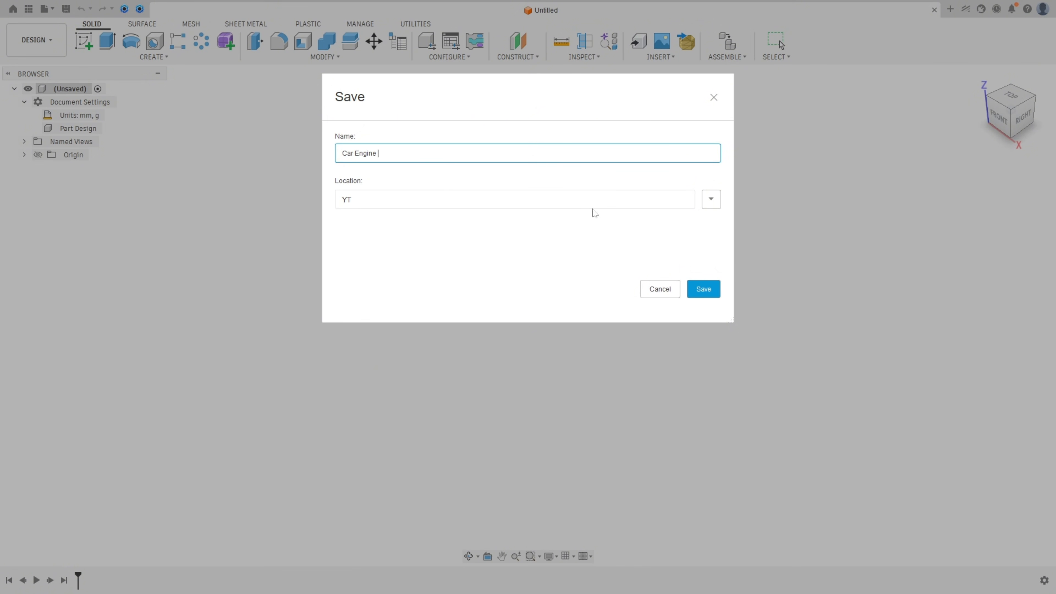
{"action": "left_click", "coordinate": [710, 296]}
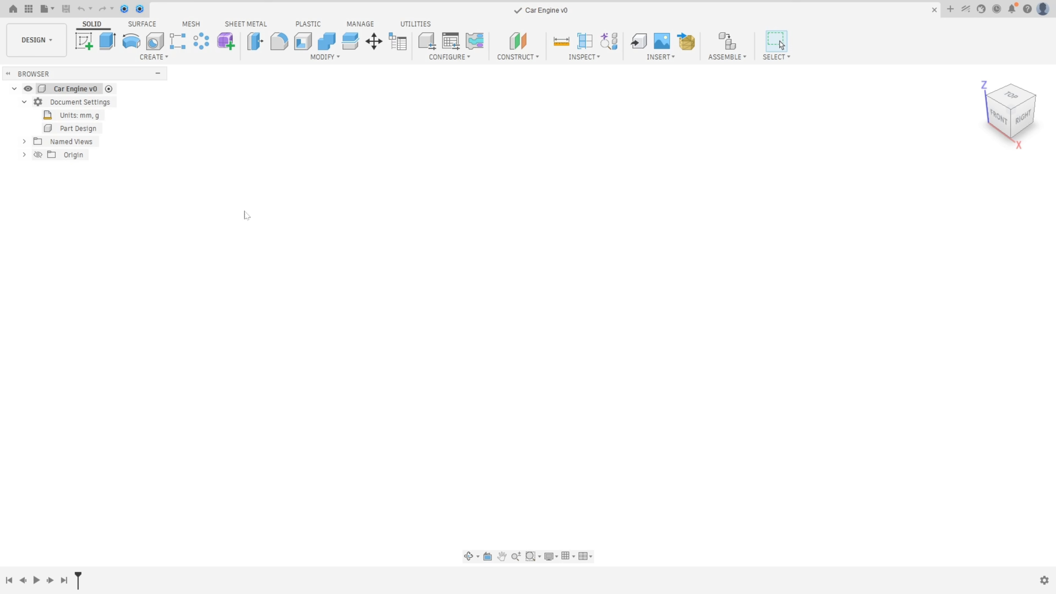
Step: Convert the design type from Part to Hybrid
{"action": "mouse_move", "coordinate": [89, 130]}
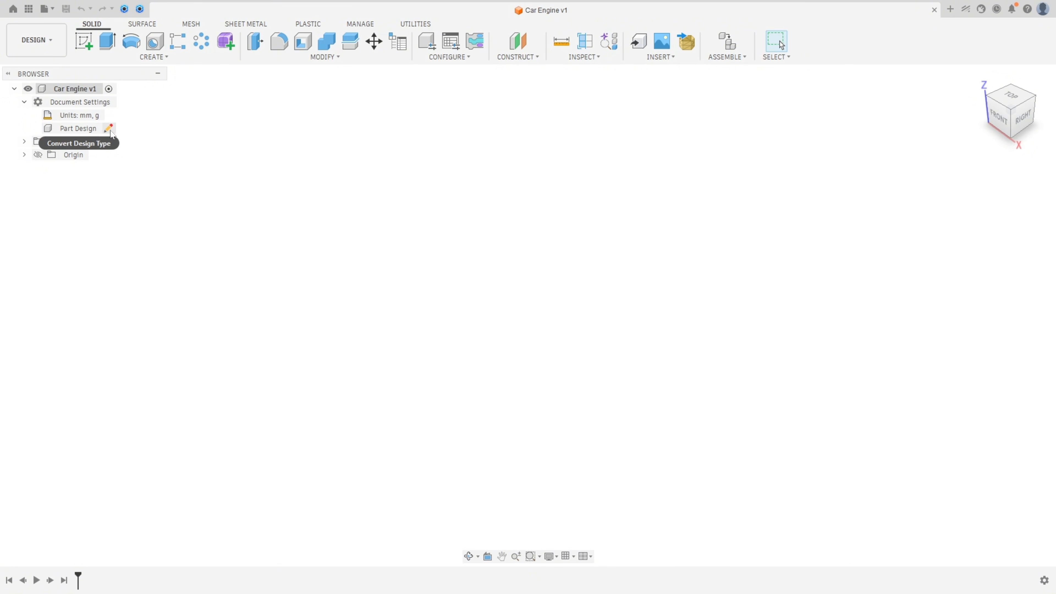
{"action": "left_click", "coordinate": [110, 129]}
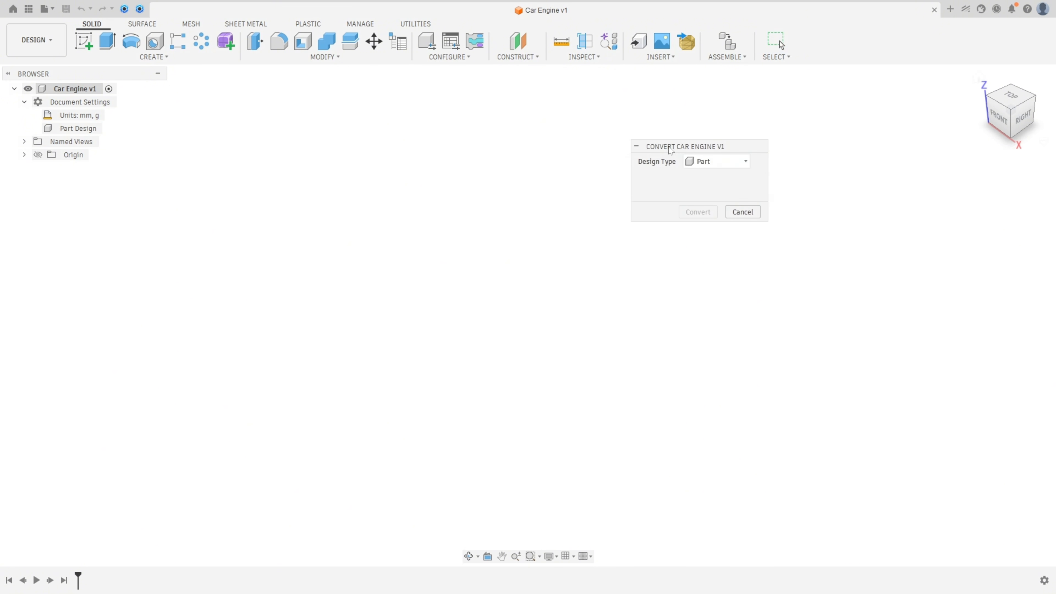
{"action": "left_click", "coordinate": [716, 163]}
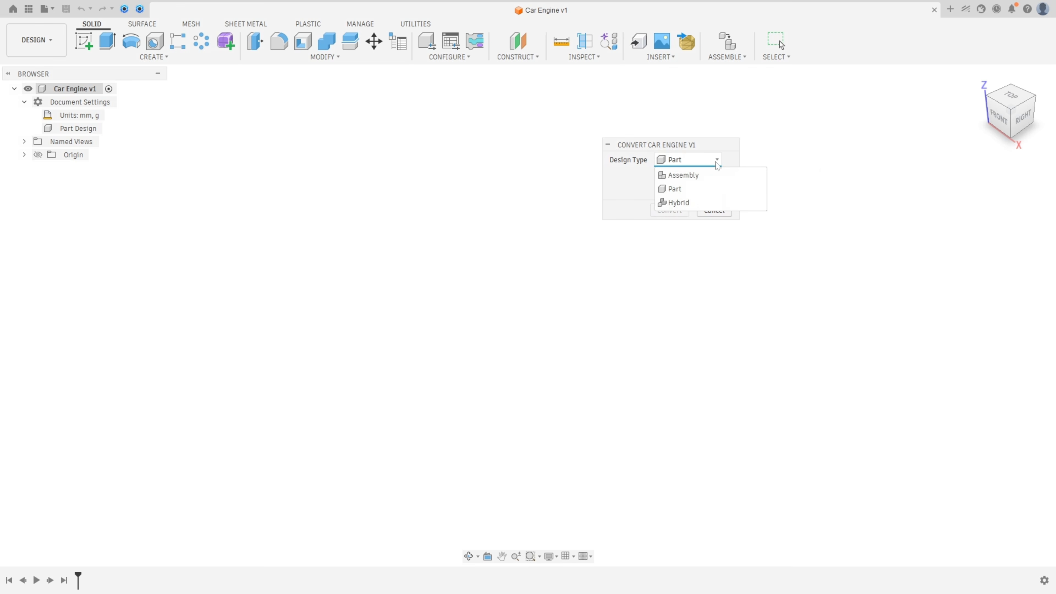
{"action": "left_click", "coordinate": [683, 203]}
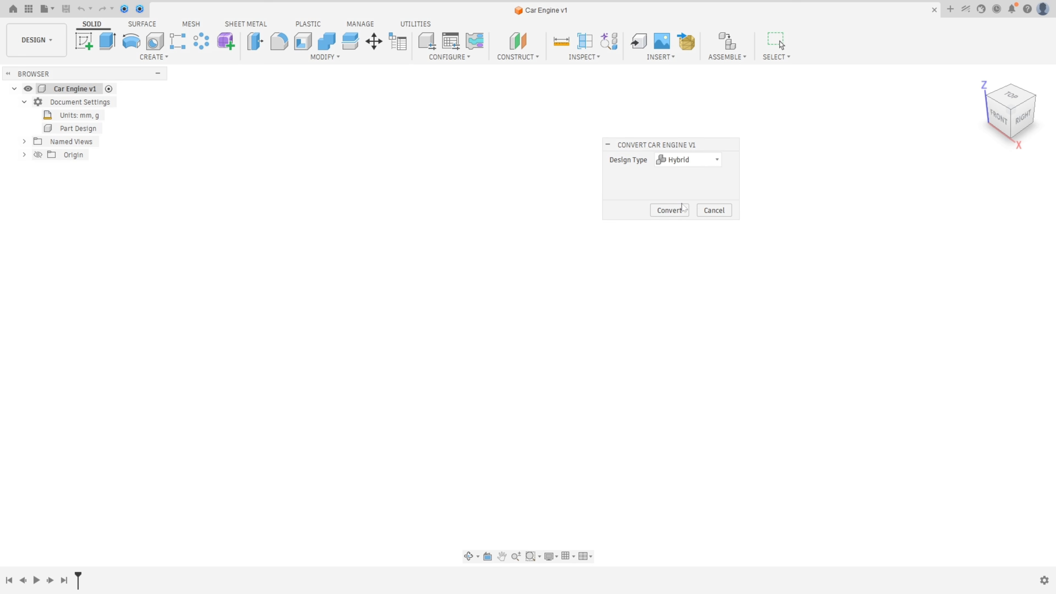
{"action": "left_click", "coordinate": [669, 210]}
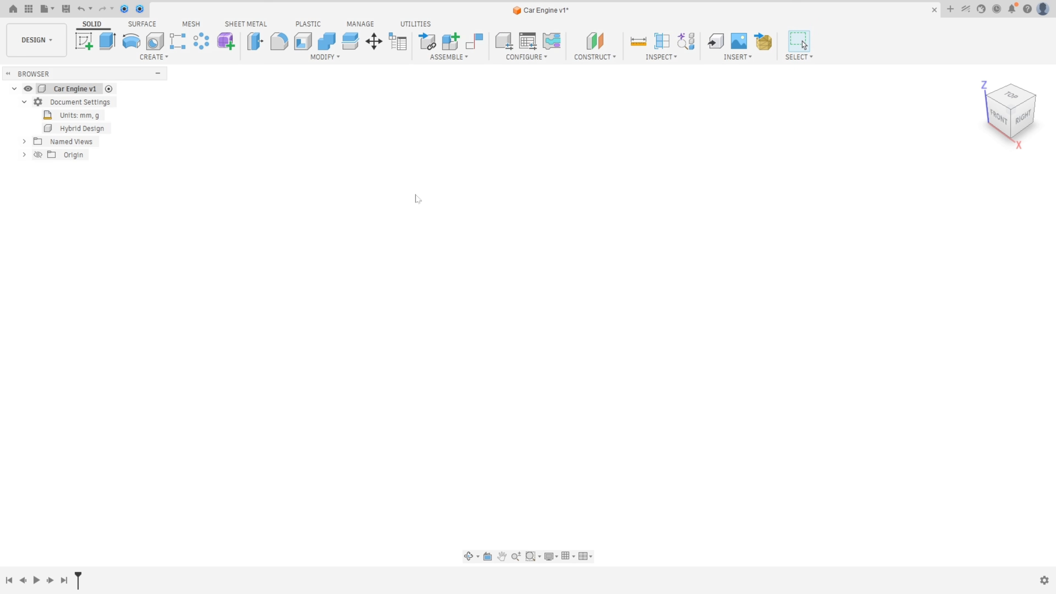
Step: Create an active internal component named "Engine Block" under the Car Engine root
{"action": "left_click", "coordinate": [449, 57]}
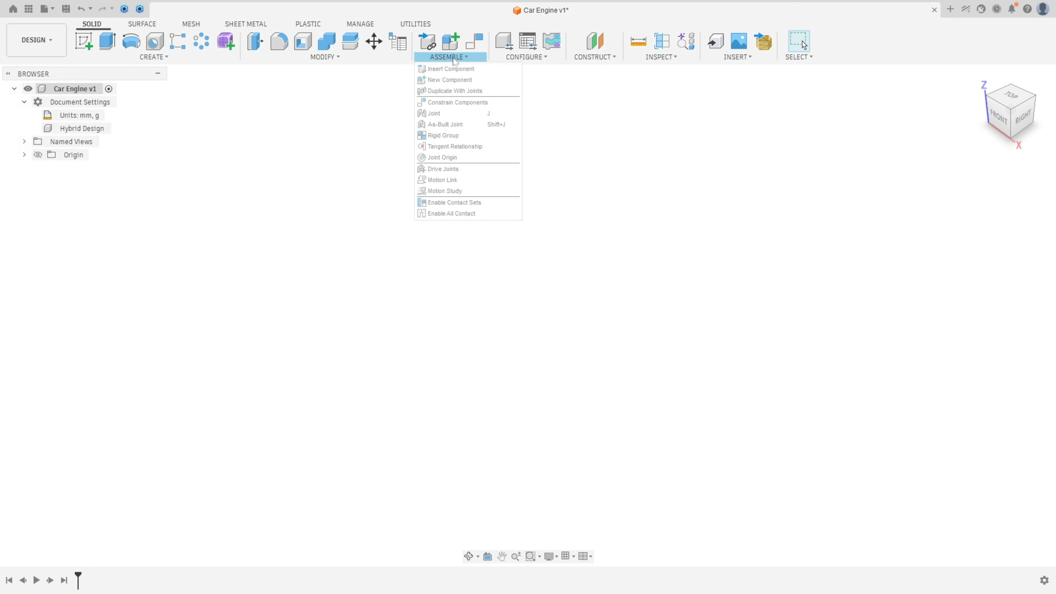
{"action": "left_click", "coordinate": [448, 86]}
{"action": "left_click", "coordinate": [923, 175]}
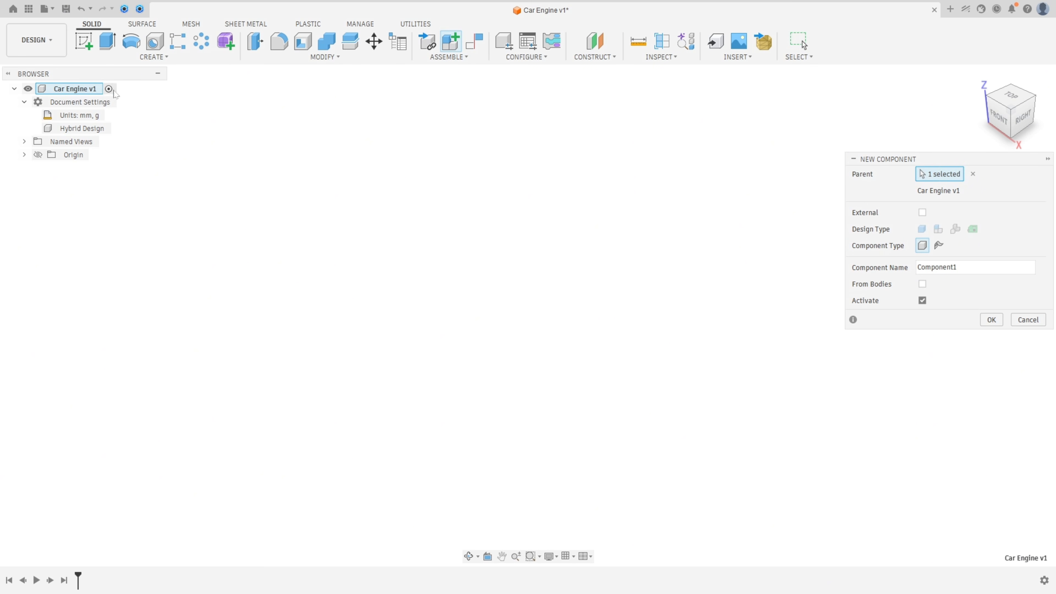
{"action": "left_click_drag", "start_coordinate": [957, 267], "coordinate": [935, 267]}
{"action": "type", "text": "Engine Block"}
{"action": "left_click", "coordinate": [992, 321]}
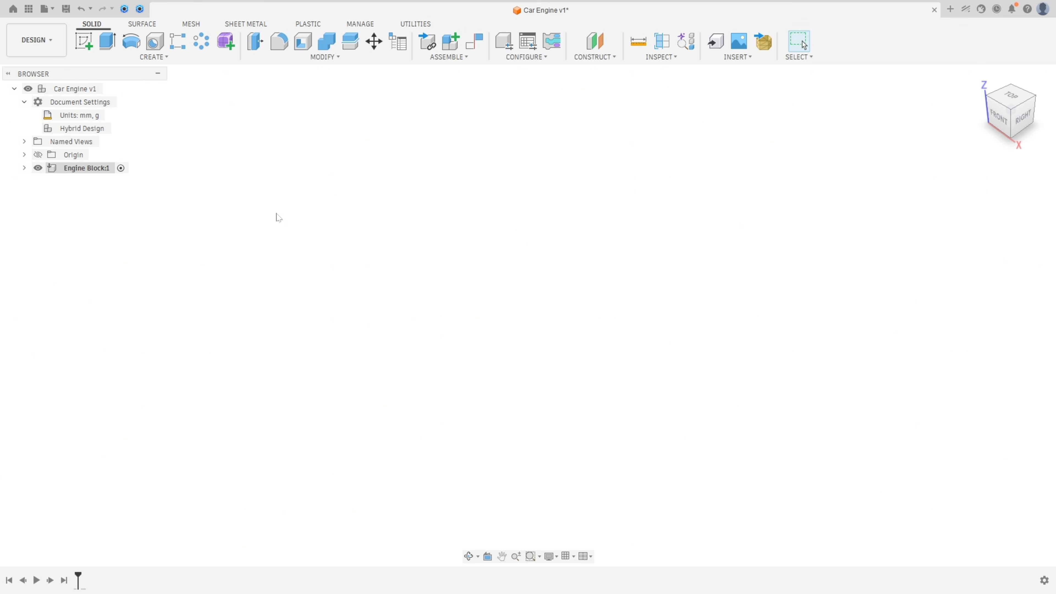
Step: Sketch a 90-degree center-point arc of 63.5 mm radius on the front plane, centered on the origin, from the positive X axis up to vertical
{"action": "left_click", "coordinate": [84, 40]}
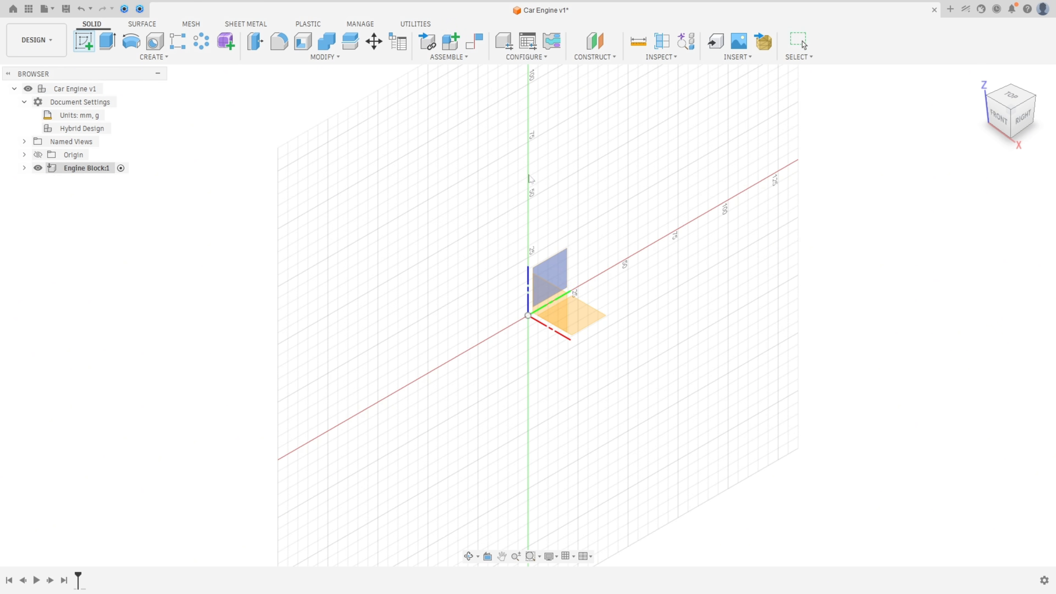
{"action": "left_click", "coordinate": [557, 293]}
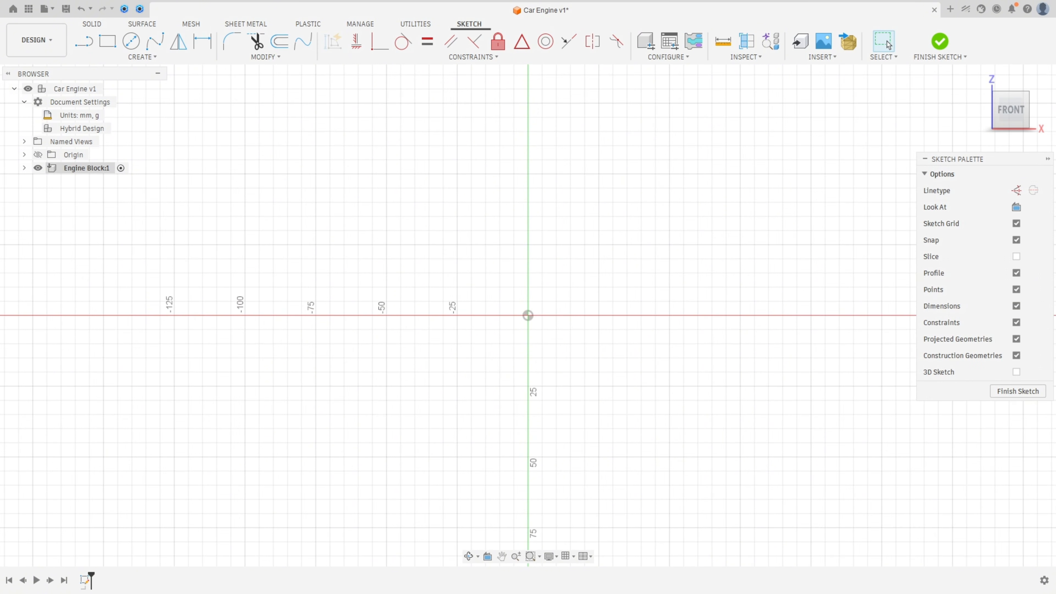
{"action": "left_click", "coordinate": [142, 57]}
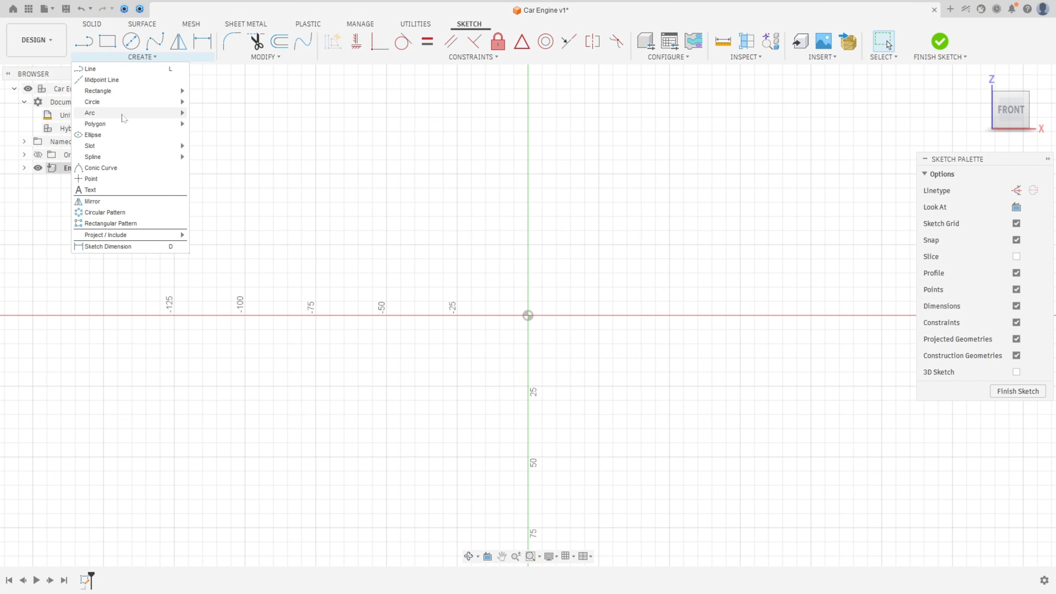
{"action": "mouse_move", "coordinate": [124, 118]}
{"action": "left_click", "coordinate": [218, 124]}
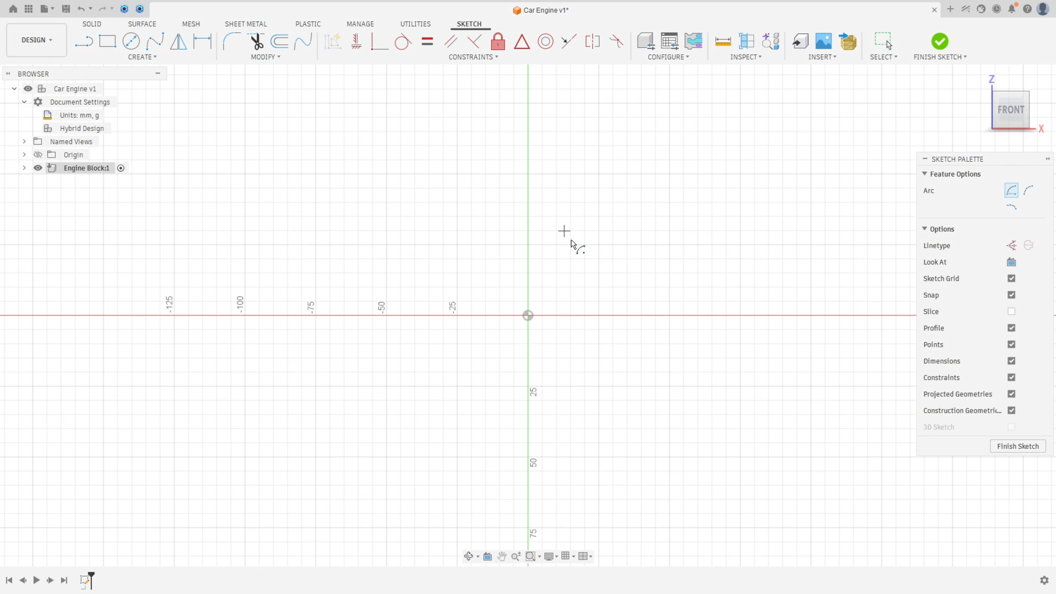
{"action": "left_click", "coordinate": [528, 315]}
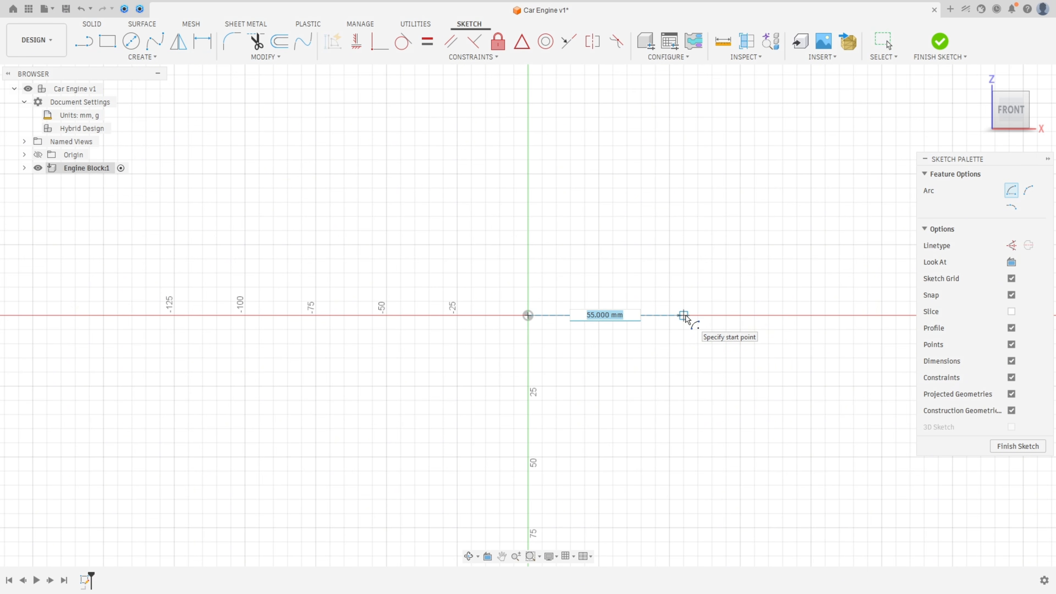
{"action": "type", "text": "63,"}
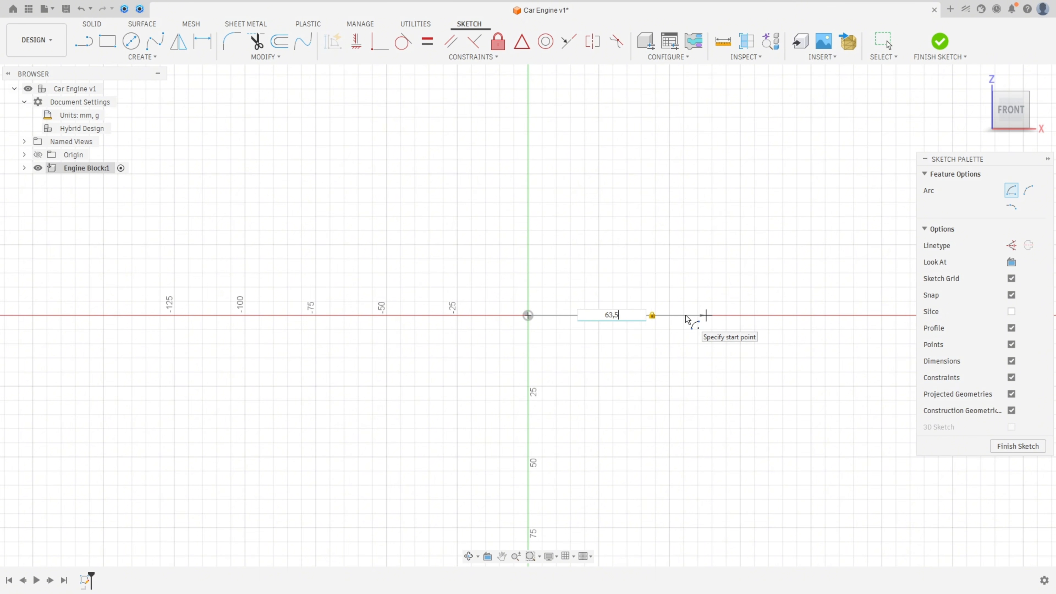
{"action": "type", "text": "5"}
{"action": "left_click", "coordinate": [708, 317]}
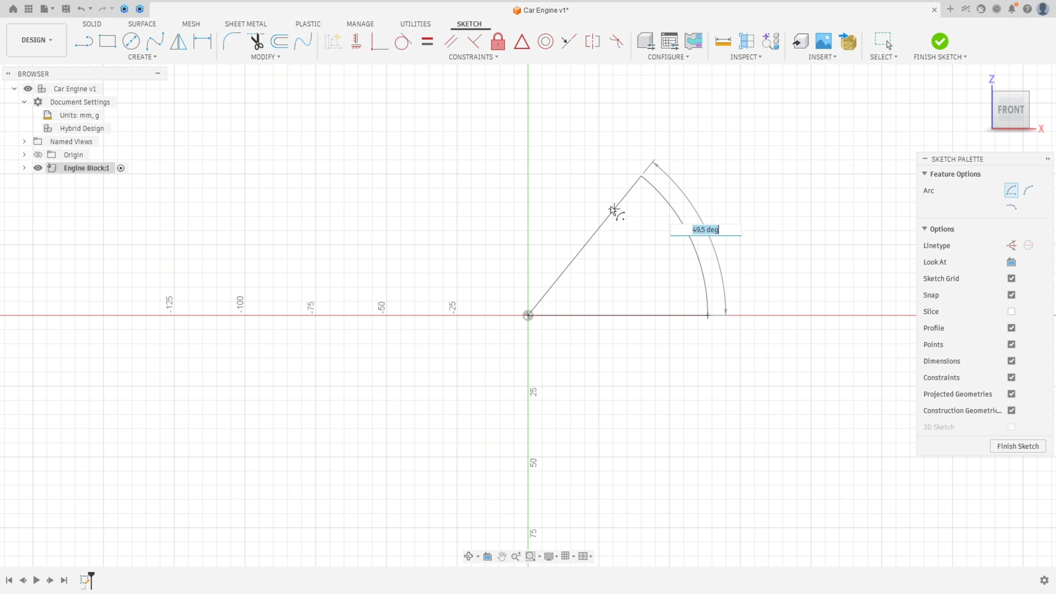
{"action": "left_click", "coordinate": [532, 160]}
{"action": "key", "text": "Escape"}
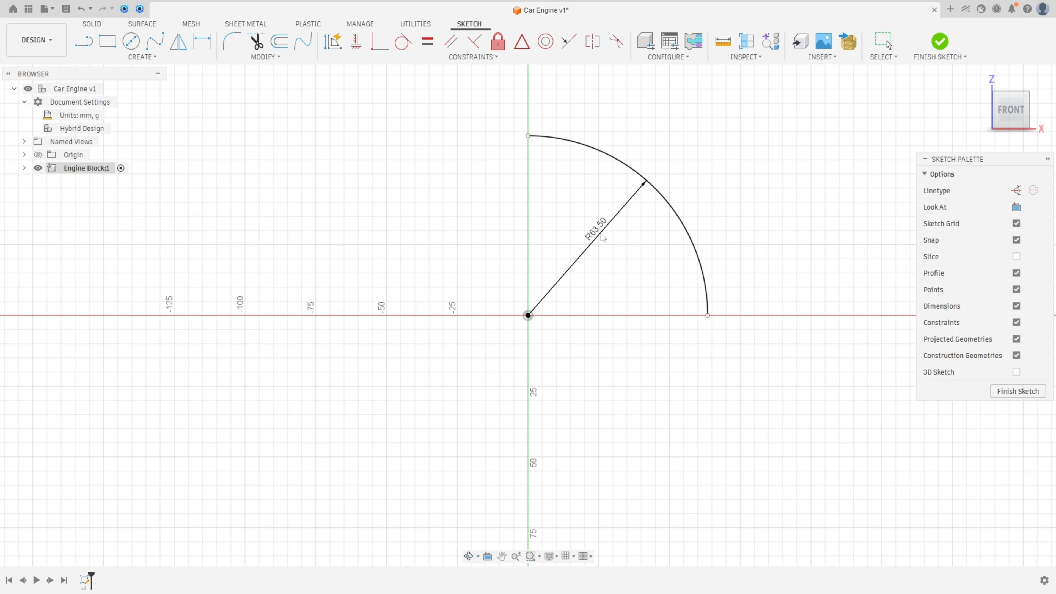
Step: Constrain the arc's upper endpoint vertically and its other endpoint horizontally to the origin
{"action": "mouse_move", "coordinate": [737, 172]}
{"action": "middle_mouse_down"}
{"action": "mouse_move", "coordinate": [582, 239]}
{"action": "mouse_move", "coordinate": [537, 297]}
{"action": "middle_mouse_up"}
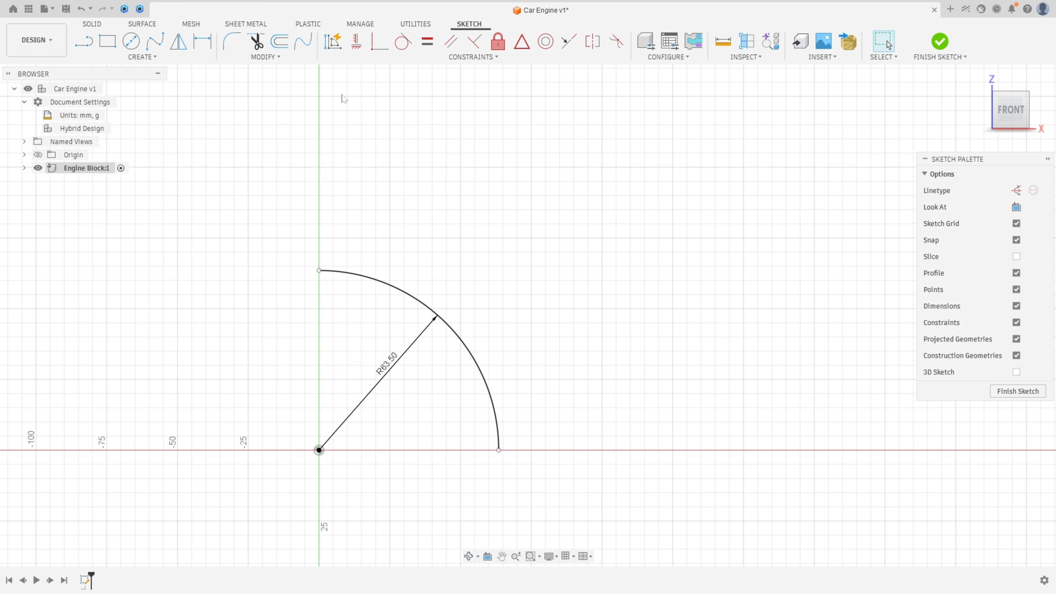
{"action": "left_click", "coordinate": [356, 41]}
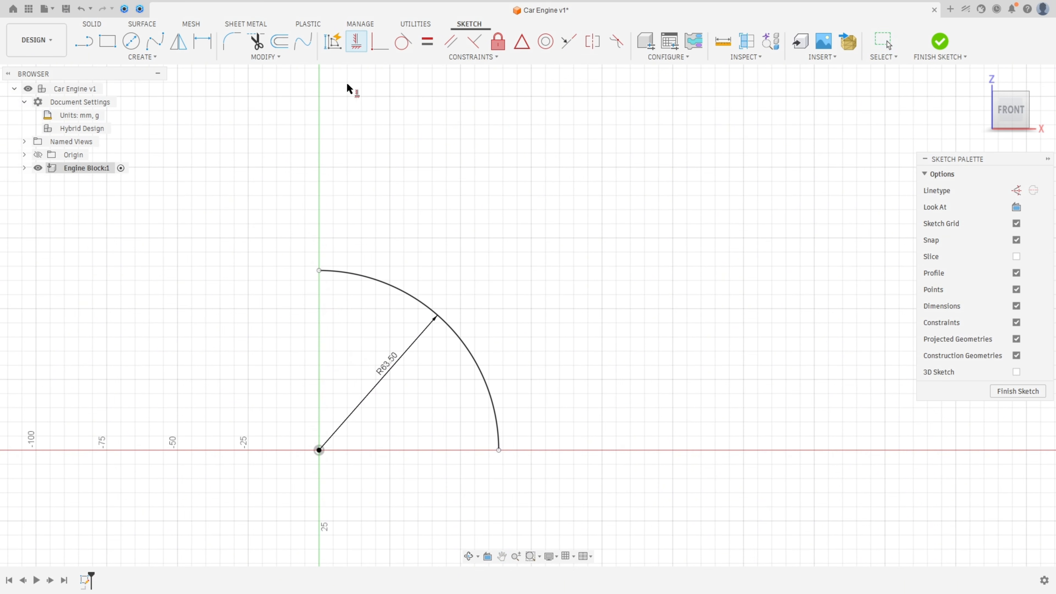
{"action": "left_click", "coordinate": [319, 271]}
{"action": "left_click", "coordinate": [320, 450]}
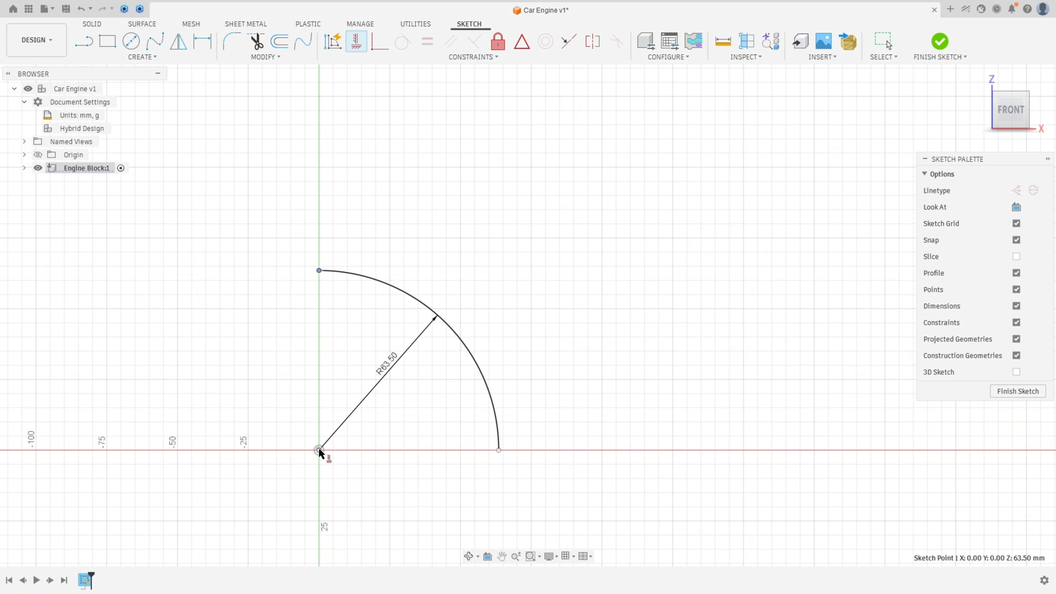
{"action": "left_click", "coordinate": [499, 452]}
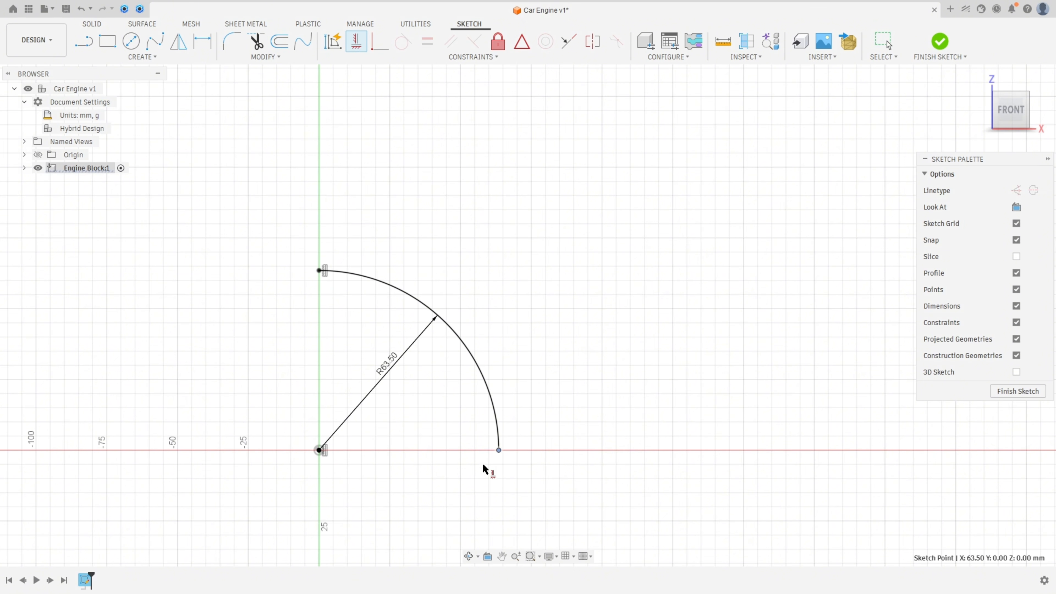
{"action": "left_click", "coordinate": [320, 450]}
Step: Draw a horizontal line outward from the arc's end on the X axis to about 125 mm from the origin, then a 25 mm vertical line upward
{"action": "left_click", "coordinate": [84, 41]}
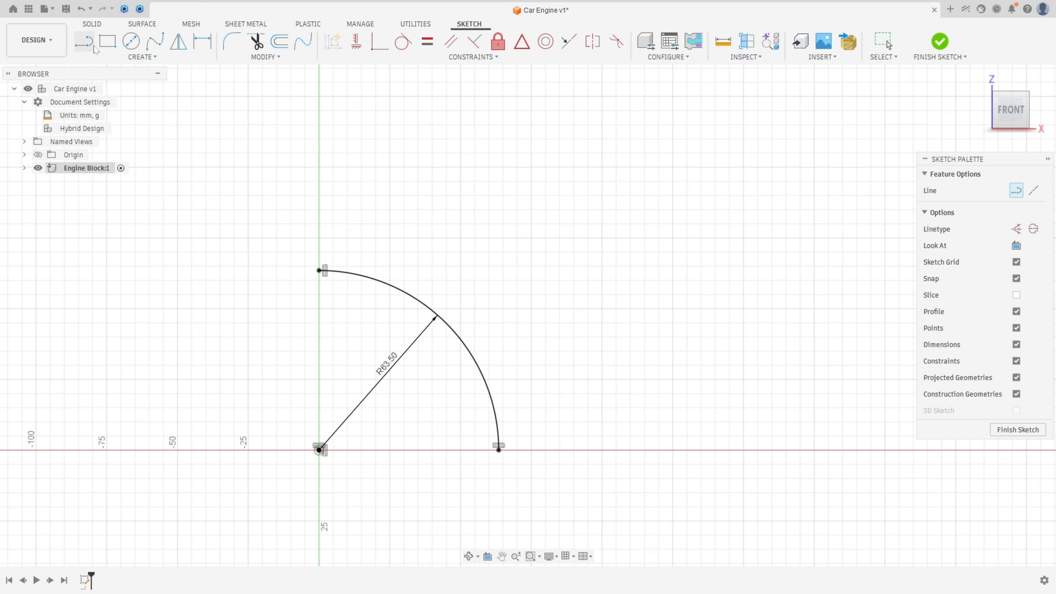
{"action": "left_click", "coordinate": [499, 451]}
{"action": "left_click", "coordinate": [673, 450]}
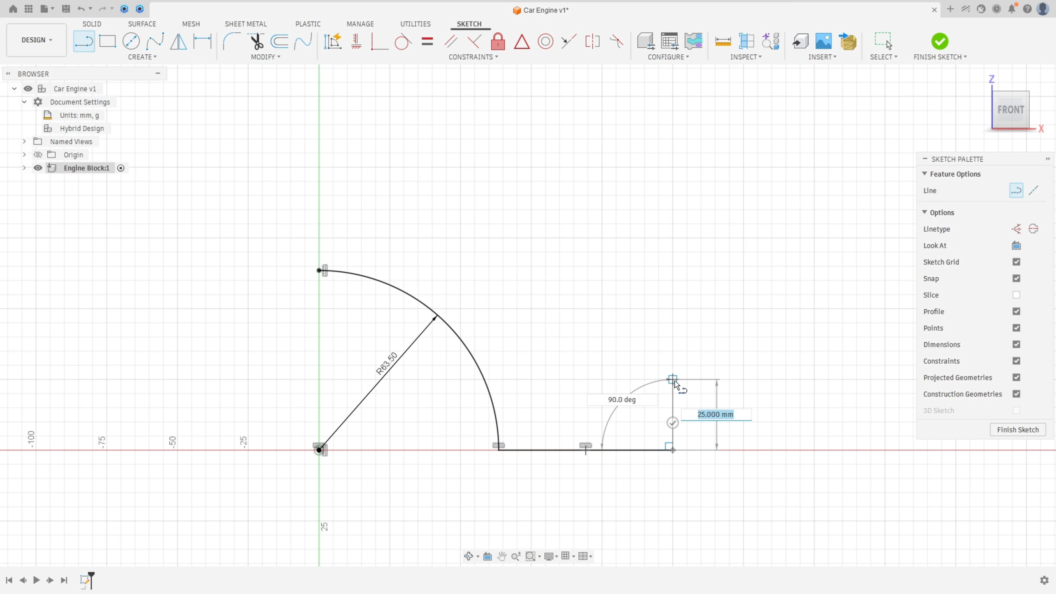
{"action": "left_click", "coordinate": [674, 380]}
{"action": "key", "text": "Escape"}
Step: Draw a vertical line upward from the arc's upper endpoint and a 25 mm horizontal line outward from its top
{"action": "key", "text": "l"}
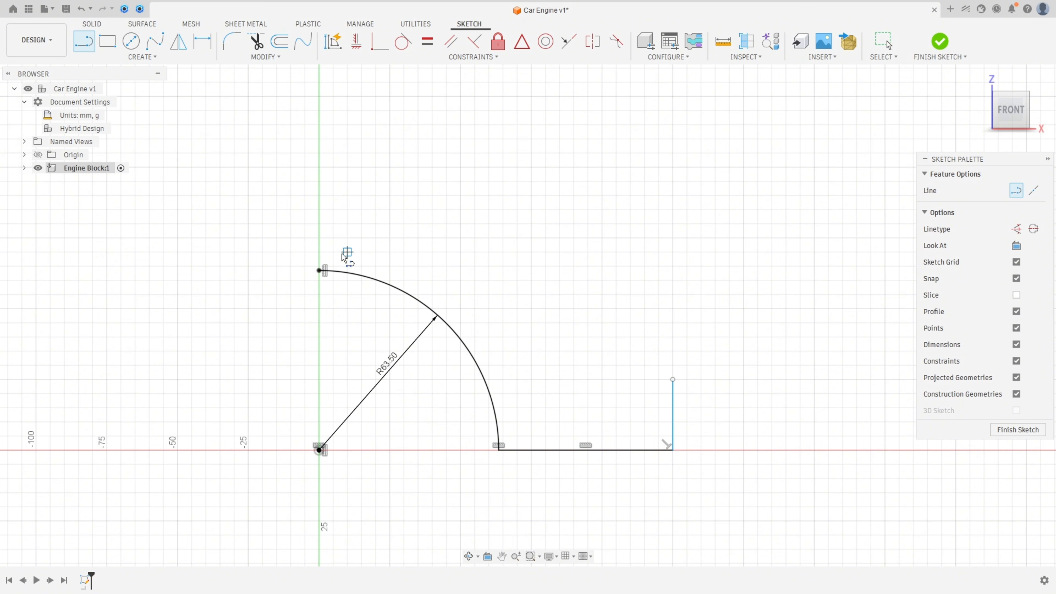
{"action": "left_click", "coordinate": [319, 271]}
{"action": "left_click", "coordinate": [319, 97]}
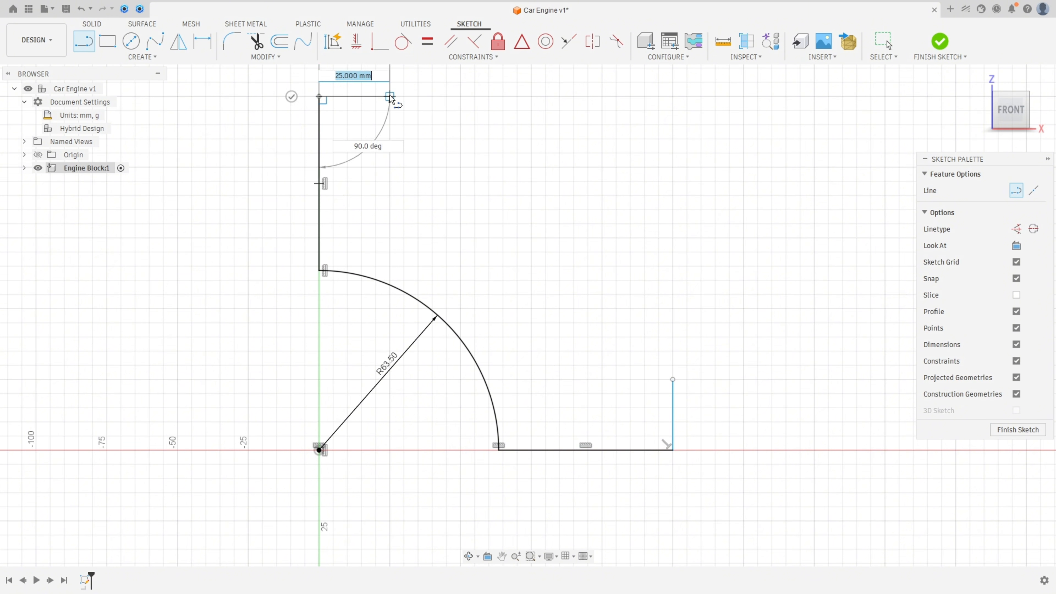
{"action": "left_click", "coordinate": [390, 96]}
{"action": "key", "text": "Escape"}
Step: Dimension the horizontal distance from the origin to the short vertical line as 165.1 mm
{"action": "scroll", "coordinate": [500, 229], "scroll_direction": "down", "scroll_amount": 3}
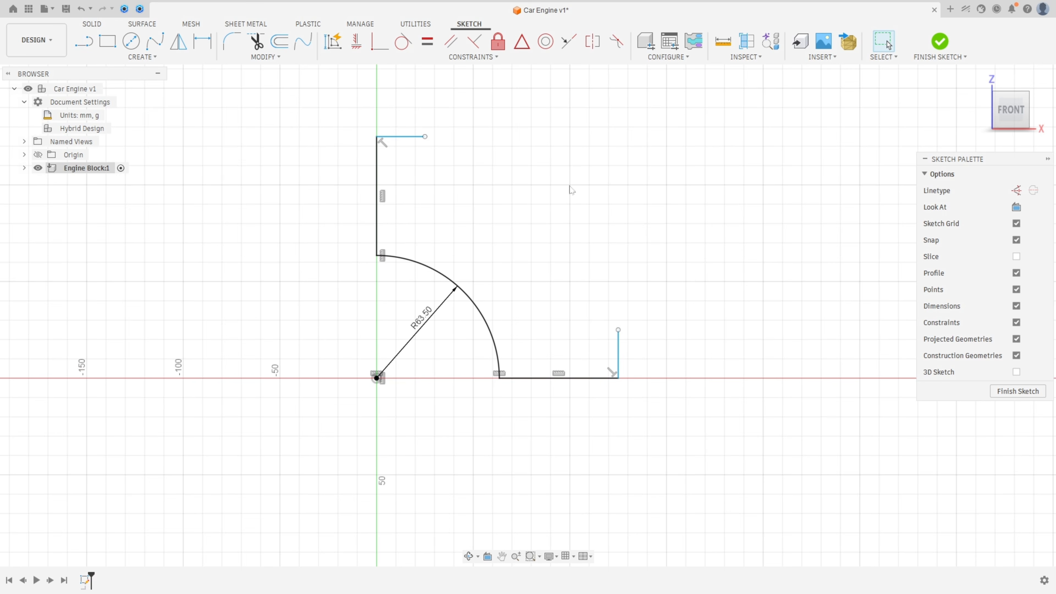
{"action": "scroll", "coordinate": [569, 194], "scroll_direction": "up", "scroll_amount": 4}
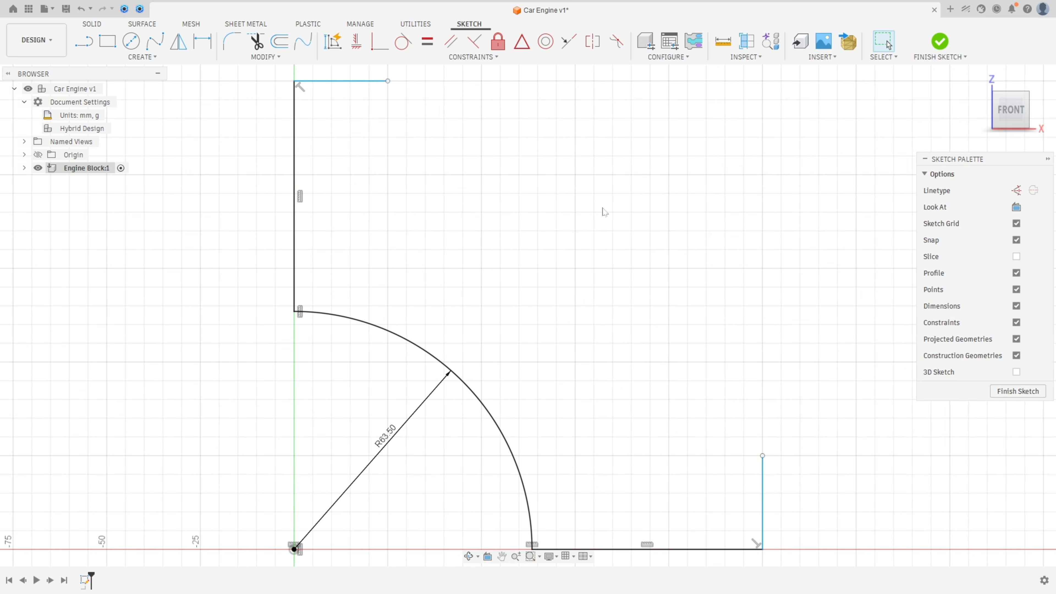
{"action": "scroll", "coordinate": [604, 211], "scroll_direction": "down", "scroll_amount": 3}
{"action": "mouse_move", "coordinate": [592, 207]}
{"action": "middle_mouse_down"}
{"action": "mouse_move", "coordinate": [530, 235]}
{"action": "mouse_move", "coordinate": [465, 230]}
{"action": "middle_mouse_up"}
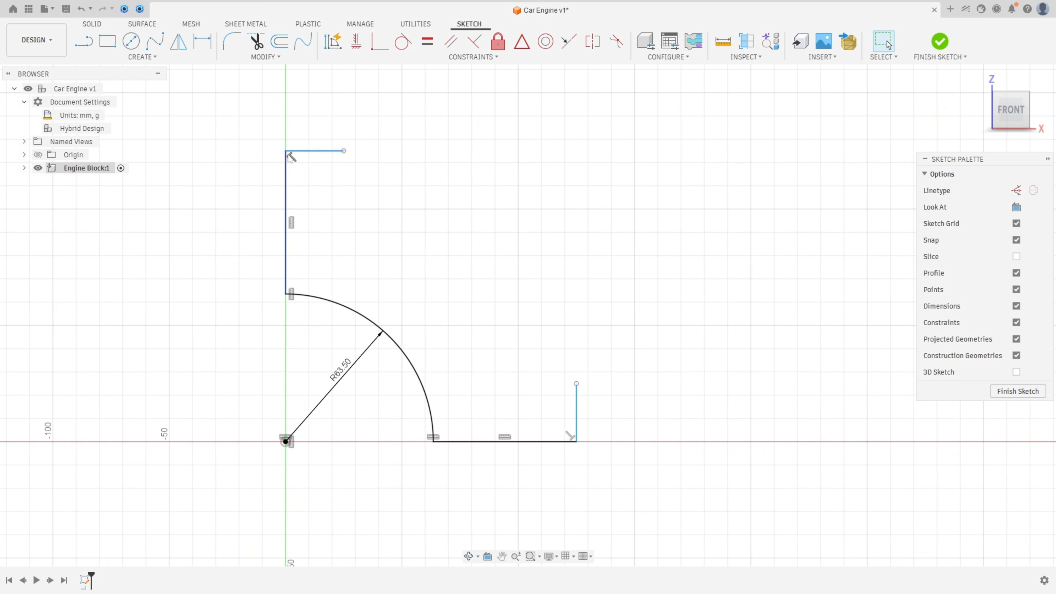
{"action": "left_click", "coordinate": [206, 43]}
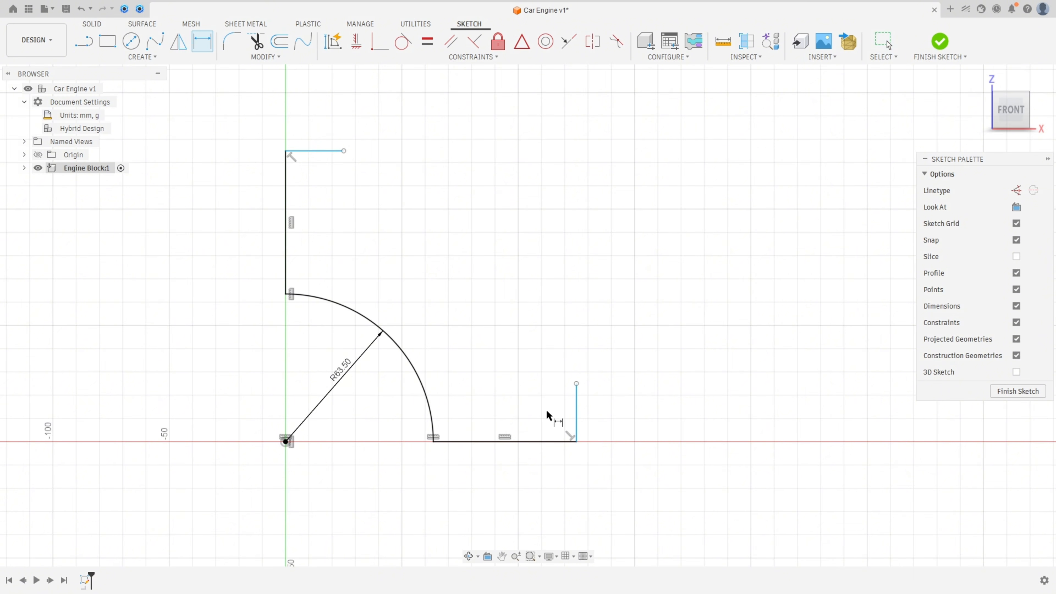
{"action": "left_click", "coordinate": [576, 426]}
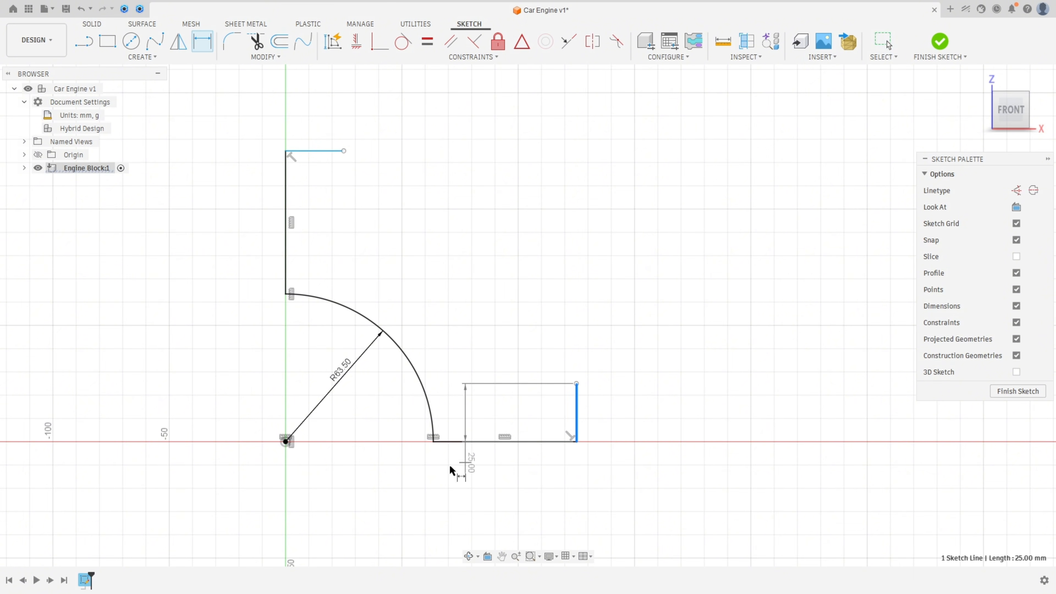
{"action": "left_click", "coordinate": [285, 440]}
{"action": "left_click", "coordinate": [421, 501]}
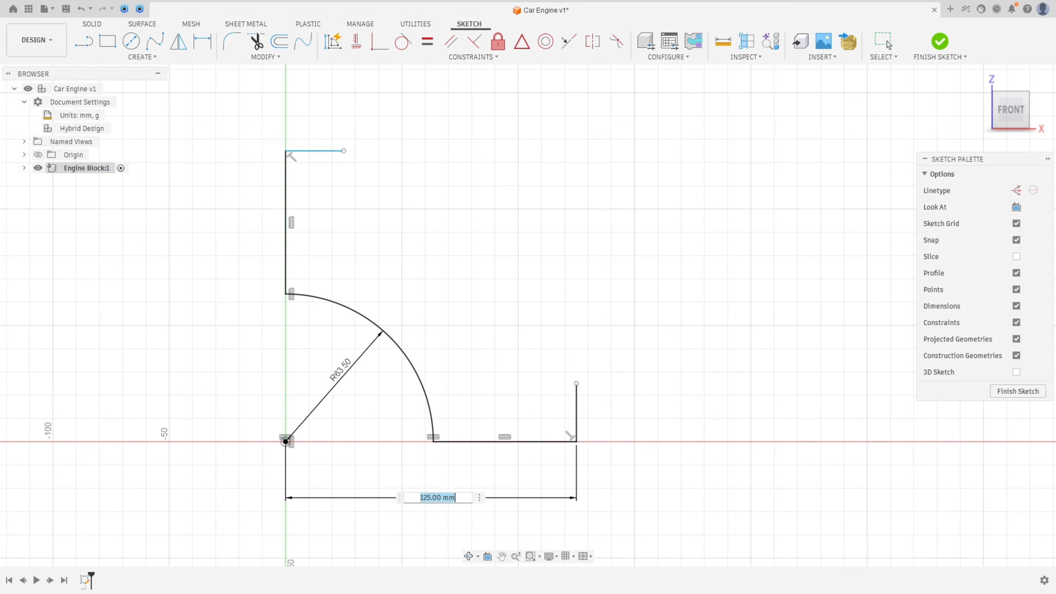
{"action": "type", "text": "165,1"}
{"action": "key", "text": "Return"}
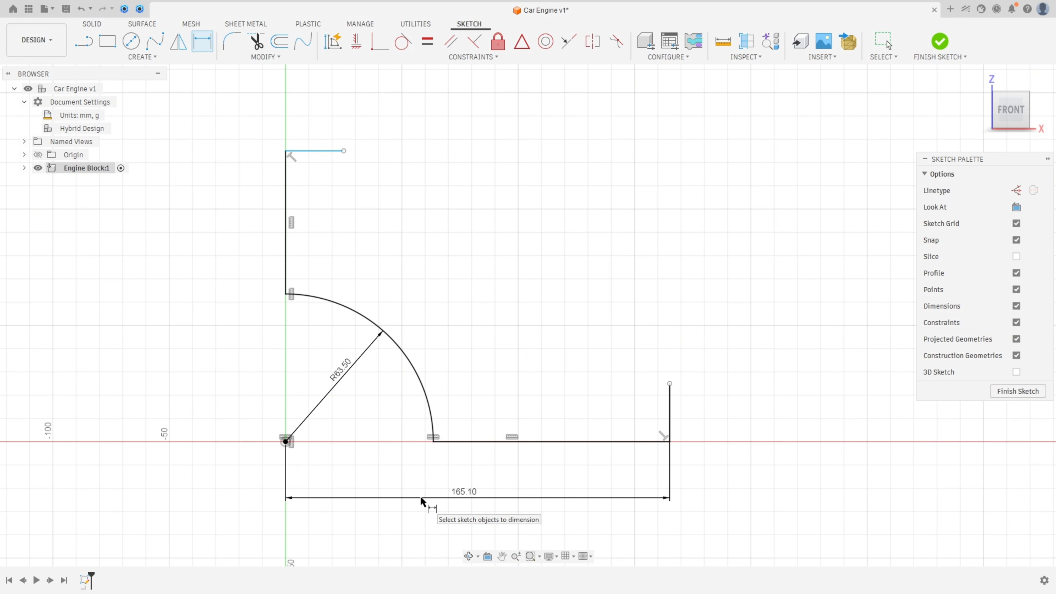
Step: Dimension the length of the short outer vertical line as 48.36 mm
{"action": "left_click", "coordinate": [670, 408]}
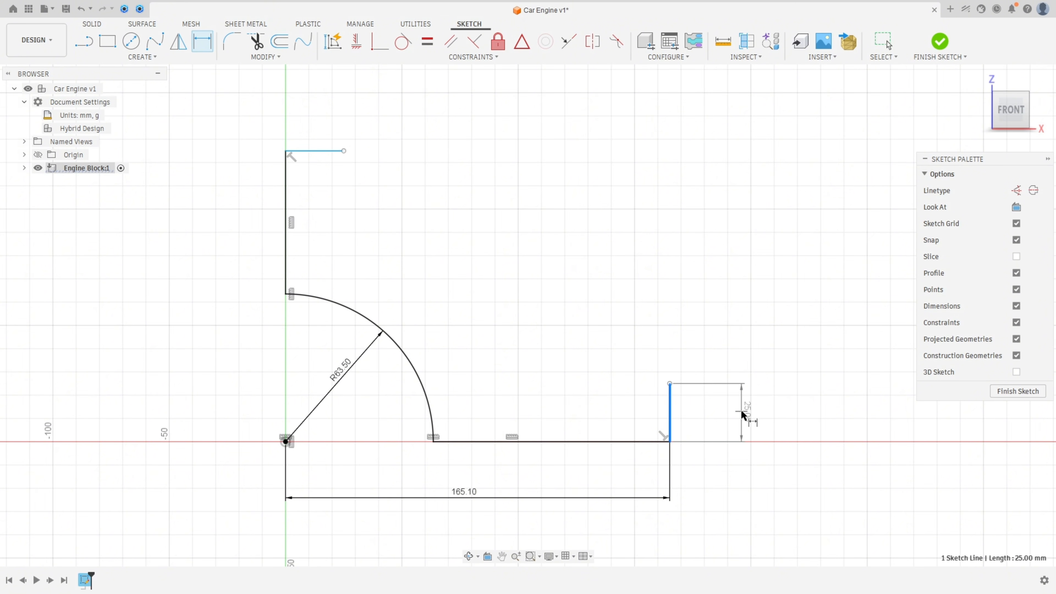
{"action": "left_click", "coordinate": [744, 414]}
{"action": "type", "text": "48"}
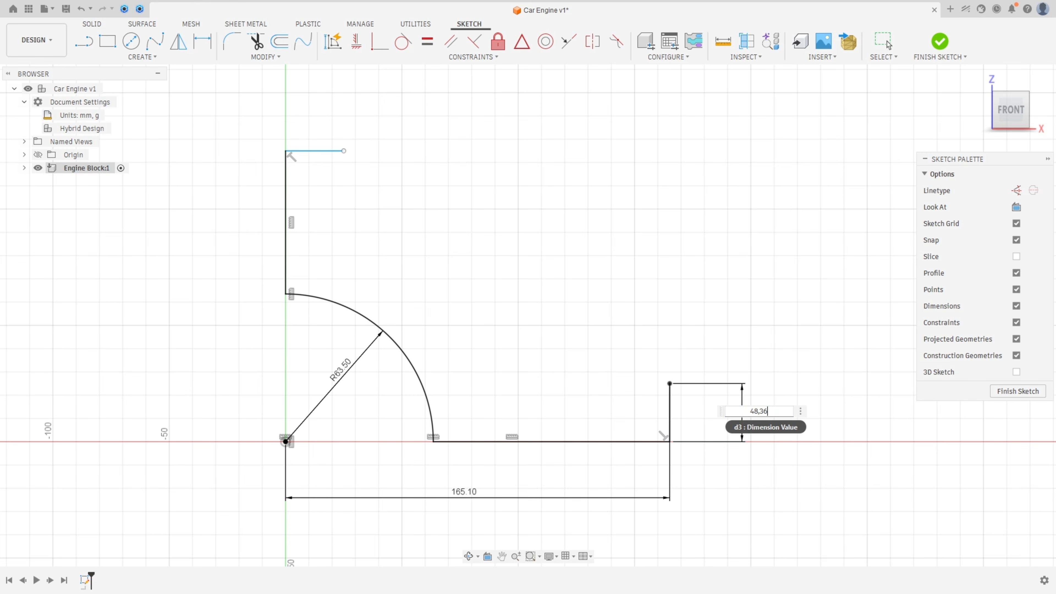
{"action": "type", "text": ",36"}
{"action": "key", "text": "Return"}
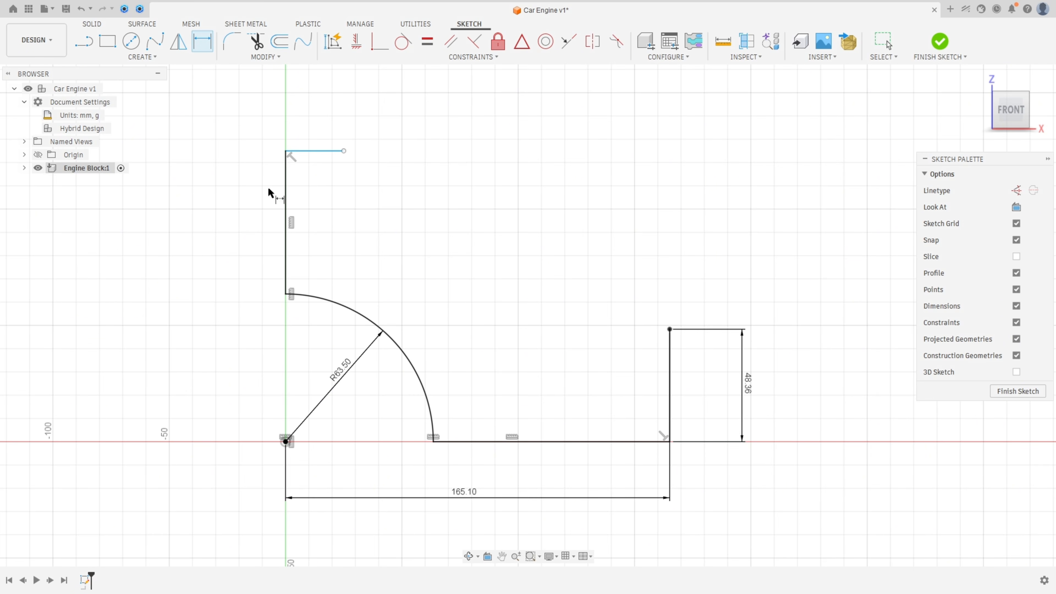
Step: Dimension the vertical distance from the origin to the upper horizontal line as 175.36 mm
{"action": "left_click", "coordinate": [311, 153]}
{"action": "left_click", "coordinate": [286, 441]}
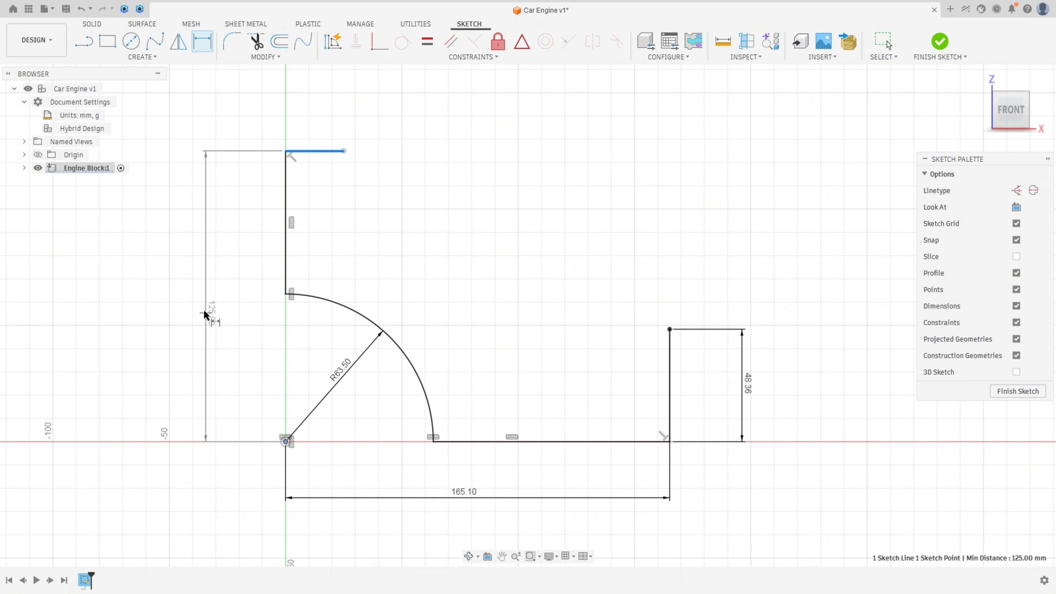
{"action": "left_click", "coordinate": [200, 312]}
{"action": "type", "text": "175,"}
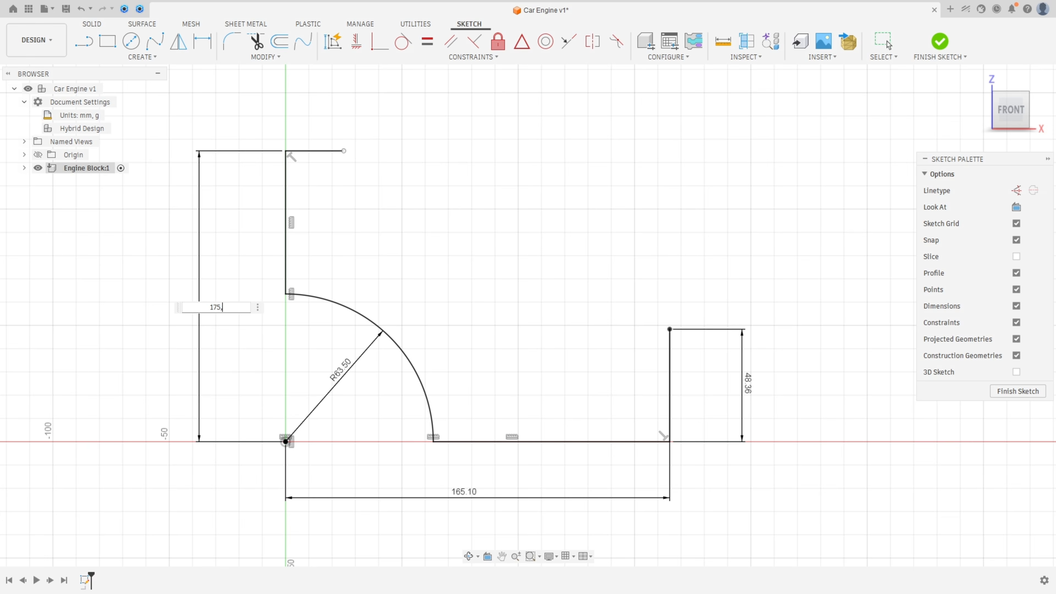
{"action": "type", "text": "36"}
{"action": "key", "text": "Return"}
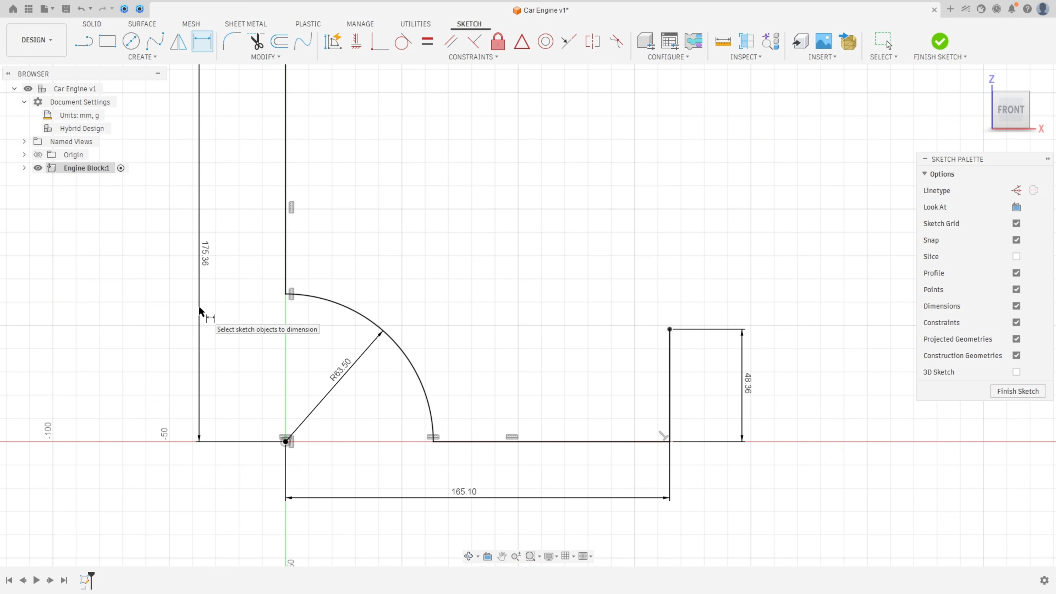
Step: Draw a 279.4 mm construction line diagonally up and outward from the origin
{"action": "scroll", "coordinate": [539, 177], "scroll_direction": "down", "scroll_amount": 5}
{"action": "scroll", "coordinate": [542, 159], "scroll_direction": "up", "scroll_amount": 4}
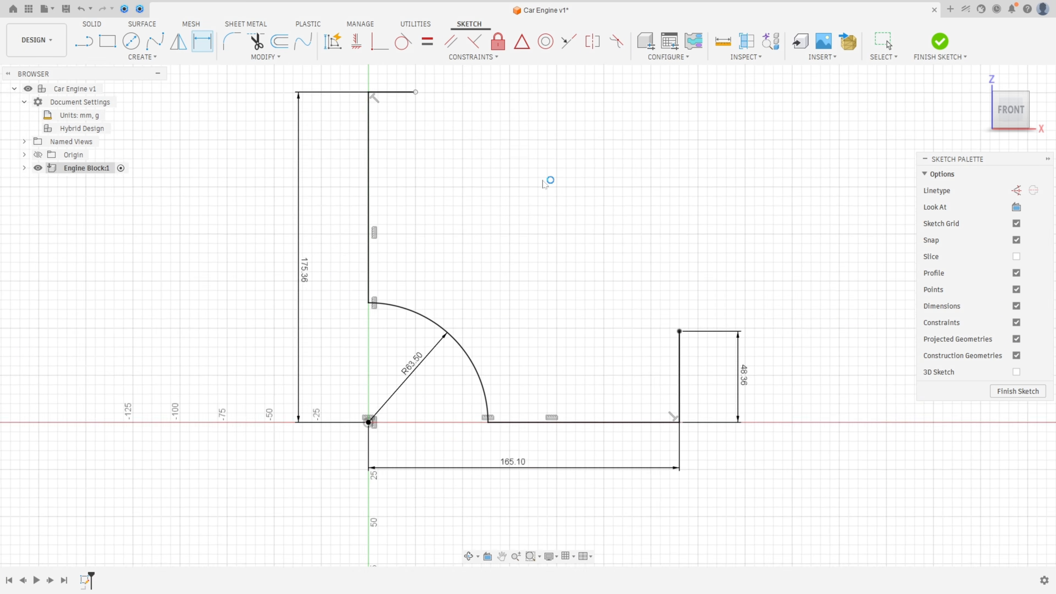
{"action": "left_click", "coordinate": [91, 45]}
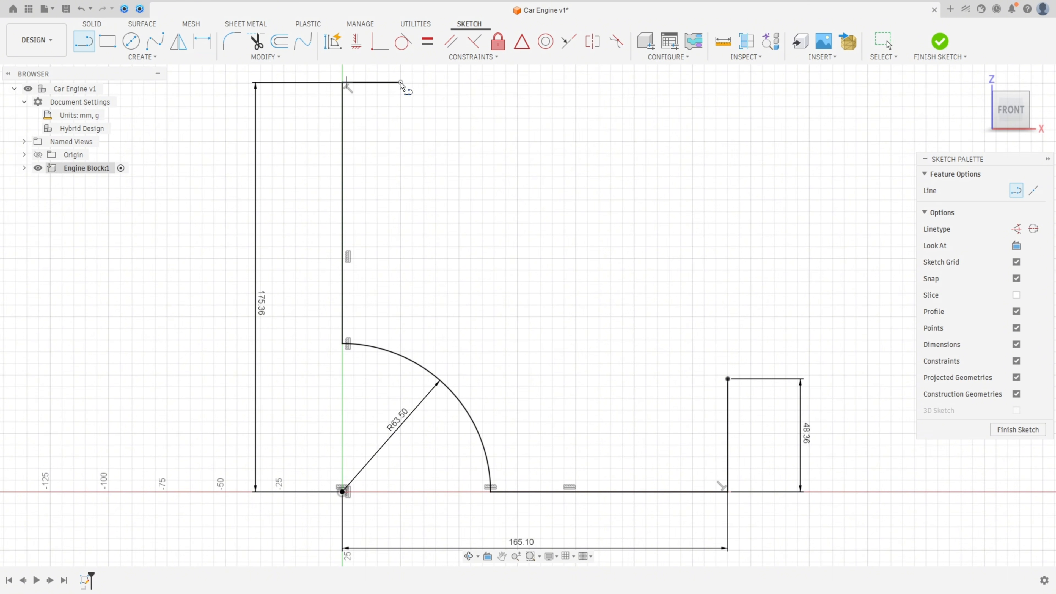
{"action": "left_click", "coordinate": [1018, 230]}
{"action": "left_click", "coordinate": [342, 492]}
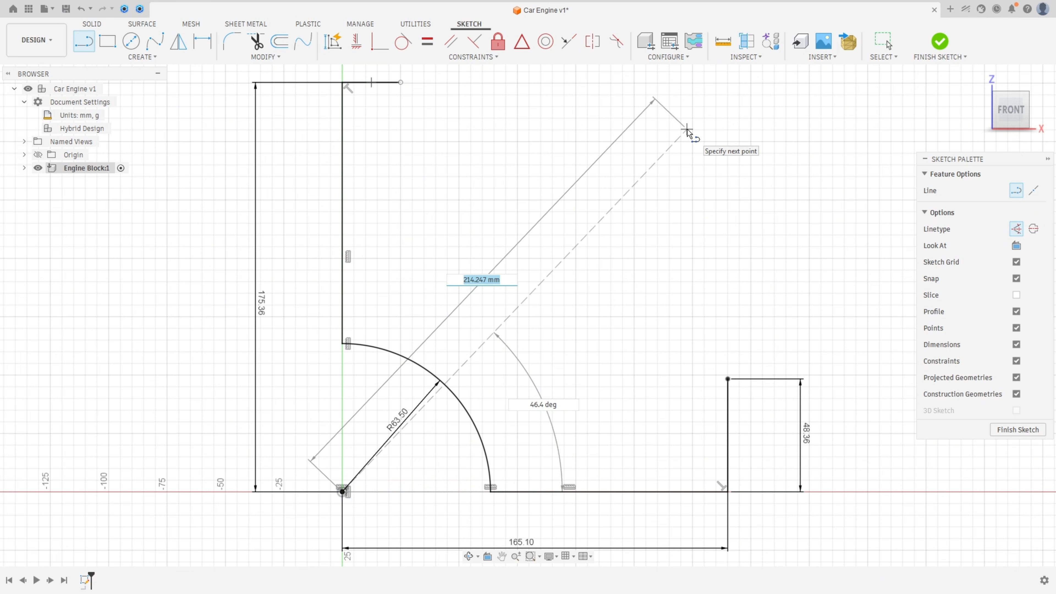
{"action": "type", "text": "27"}
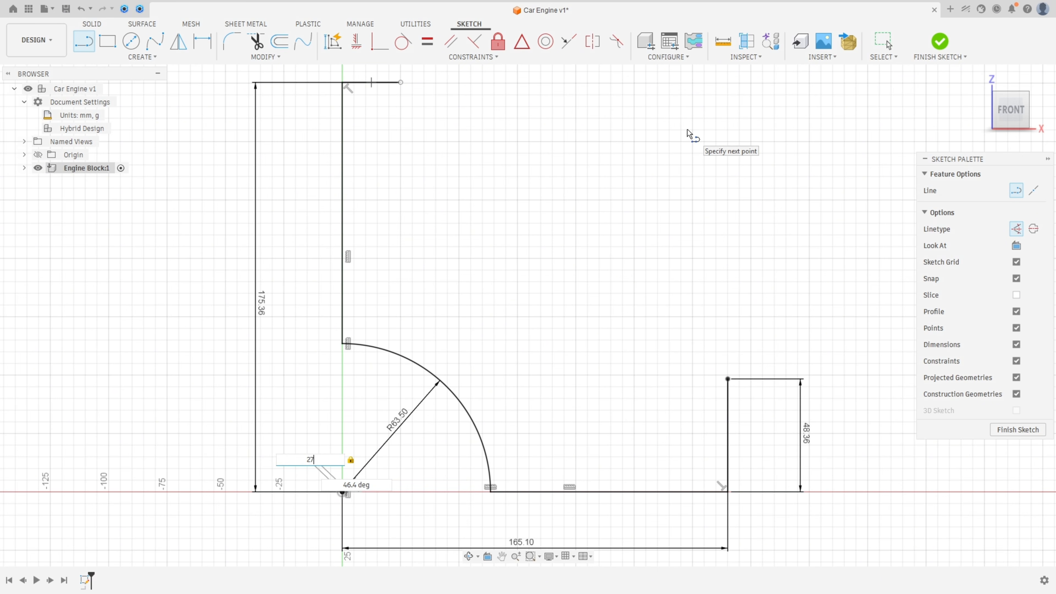
{"action": "type", "text": "9."}
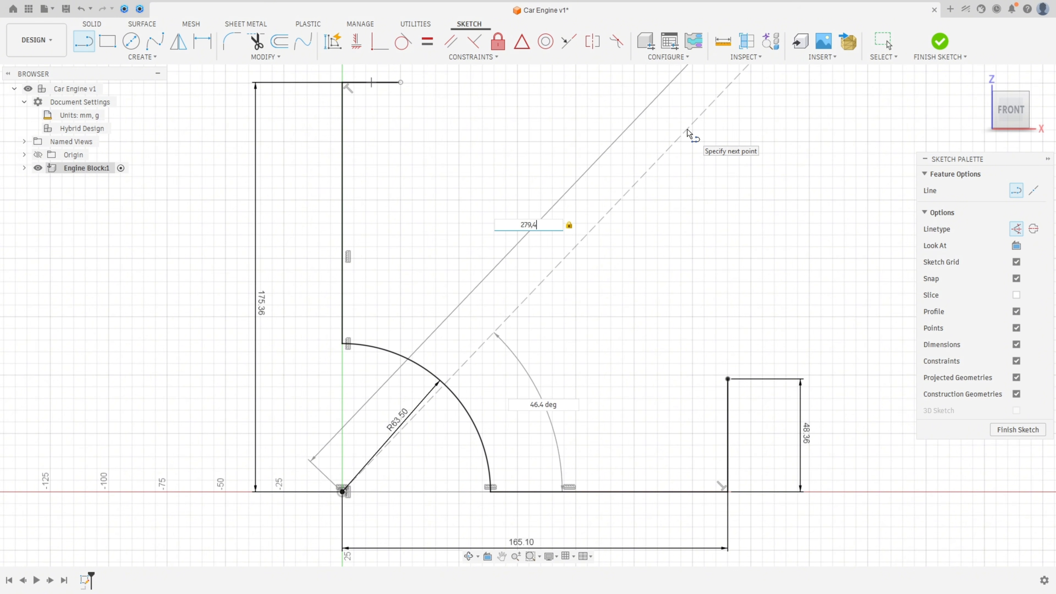
{"action": "type", "text": "4"}
{"action": "key", "text": "Return"}
{"action": "key", "text": "Escape"}
Step: Dimension the angle between the diagonal construction line and the vertical profile line as 45 degrees
{"action": "scroll", "coordinate": [671, 242], "scroll_direction": "down", "scroll_amount": 3}
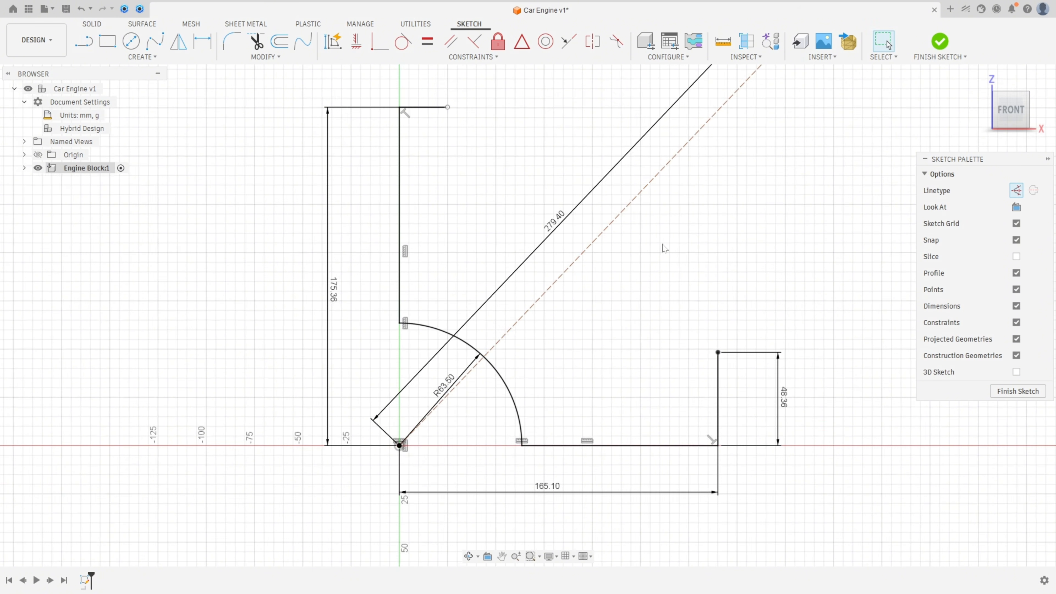
{"action": "left_click", "coordinate": [202, 41]}
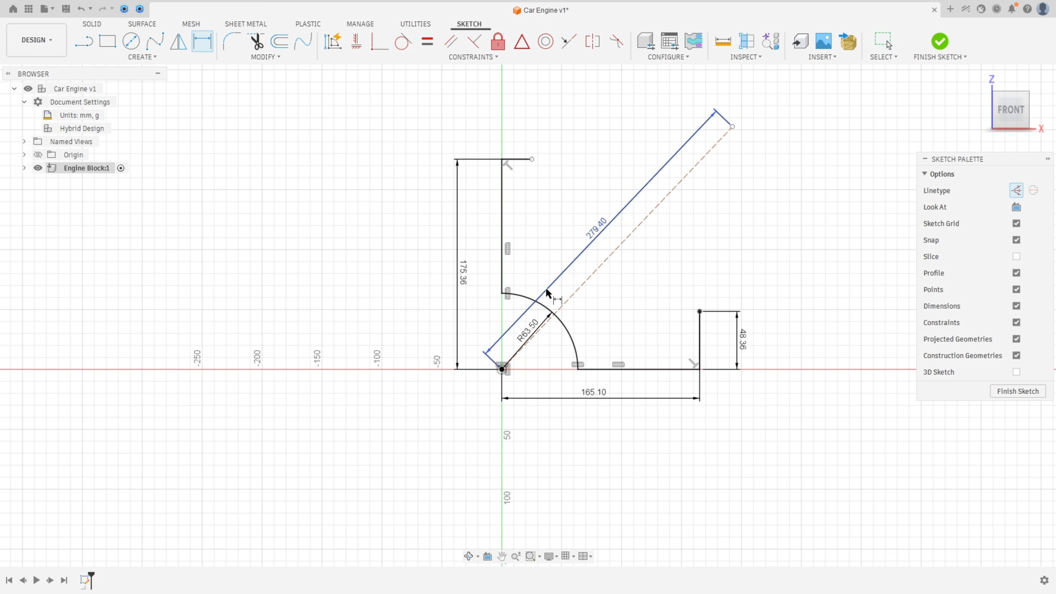
{"action": "left_click", "coordinate": [589, 281]}
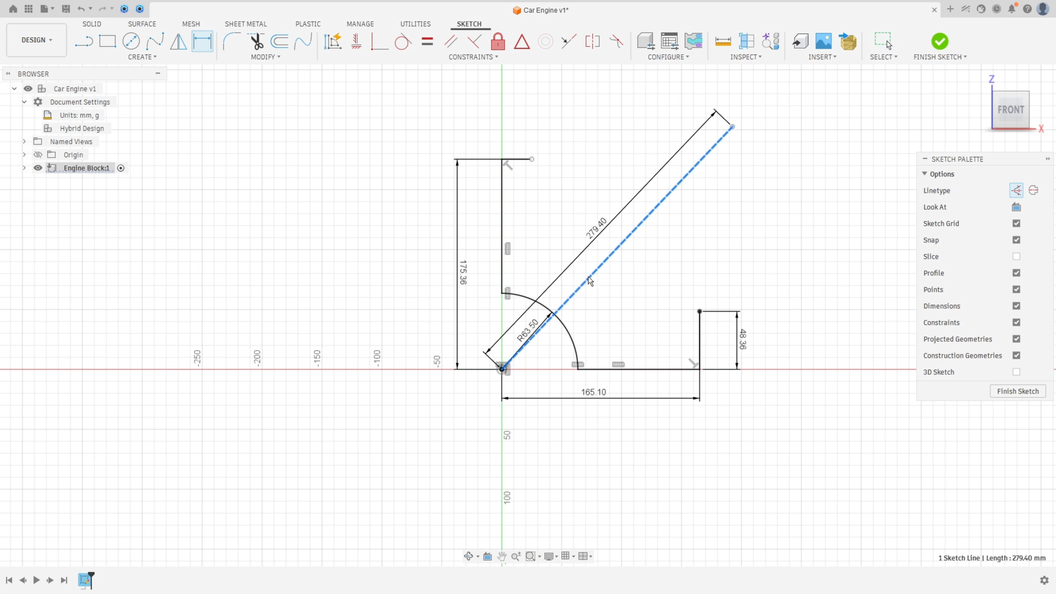
{"action": "left_click", "coordinate": [502, 244]}
{"action": "left_click", "coordinate": [541, 235]}
{"action": "type", "text": "45"}
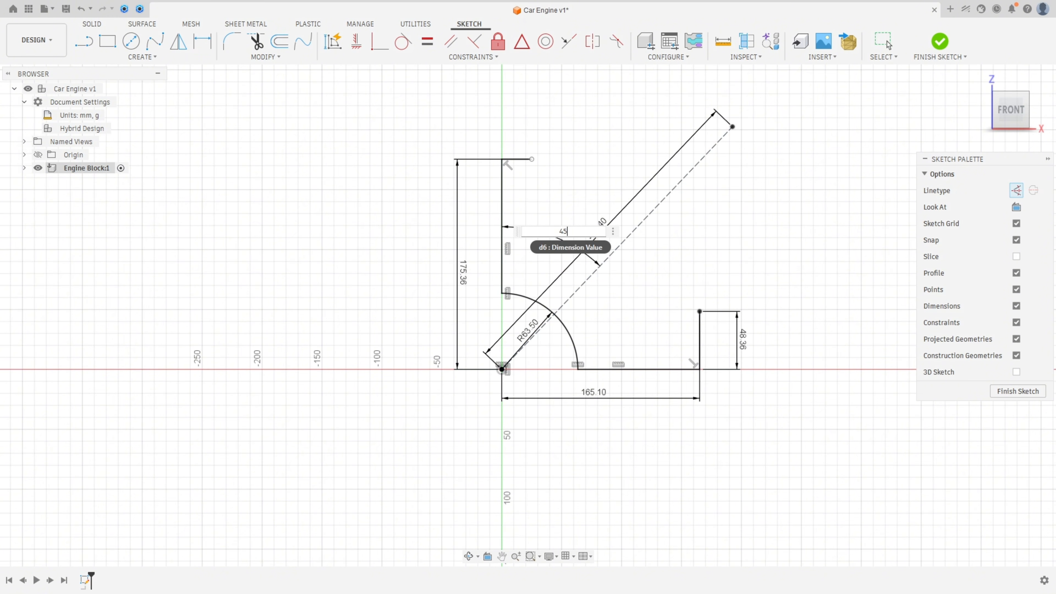
{"action": "key", "text": "Return"}
Step: Reposition the construction line's length dimension below the line and the arc's radius dimension outside the profile
{"action": "left_click_drag", "start_coordinate": [598, 235], "coordinate": [644, 268]}
{"action": "left_click_drag", "start_coordinate": [524, 335], "coordinate": [493, 323]}
{"action": "key", "text": "d"}
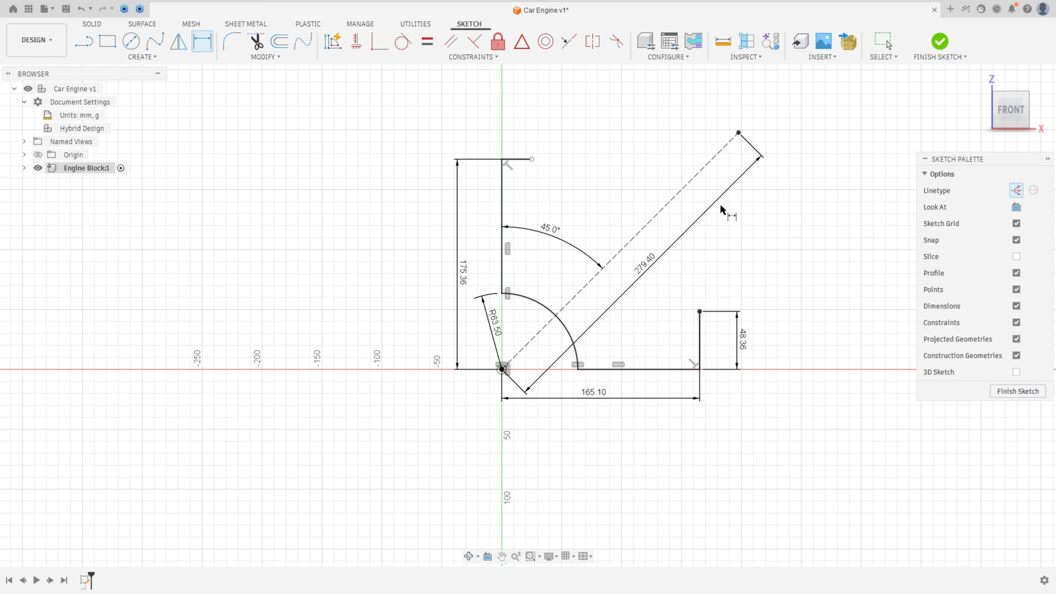
Step: Close the profile with three solid lines between the upper horizontal line's end and the short vertical line's top, the middle one about 165 mm long
{"action": "middle_click_drag", "start_coordinate": [733, 227], "coordinate": [594, 279]}
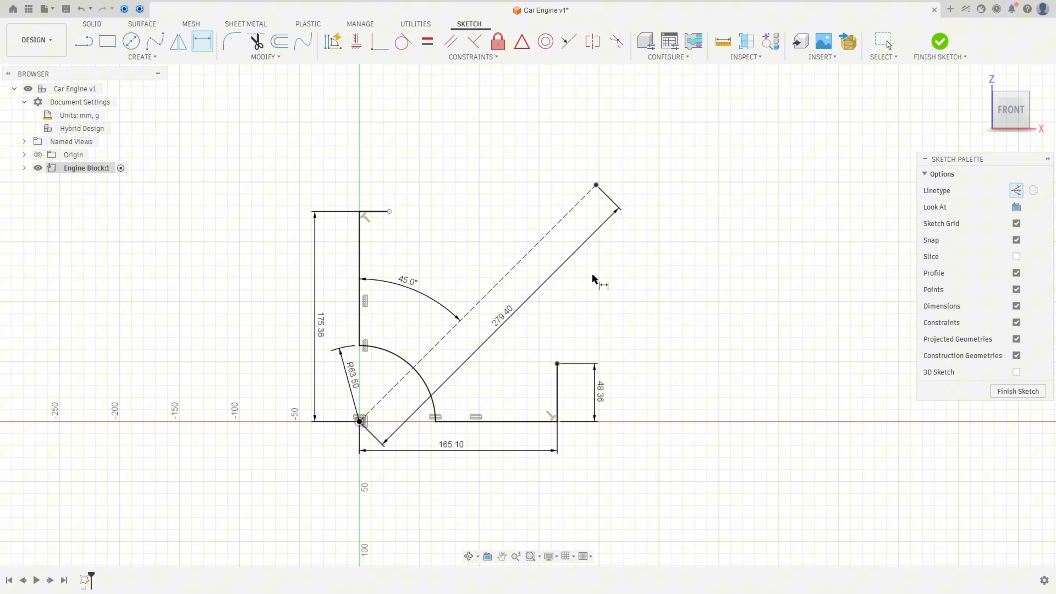
{"action": "left_click", "coordinate": [88, 42]}
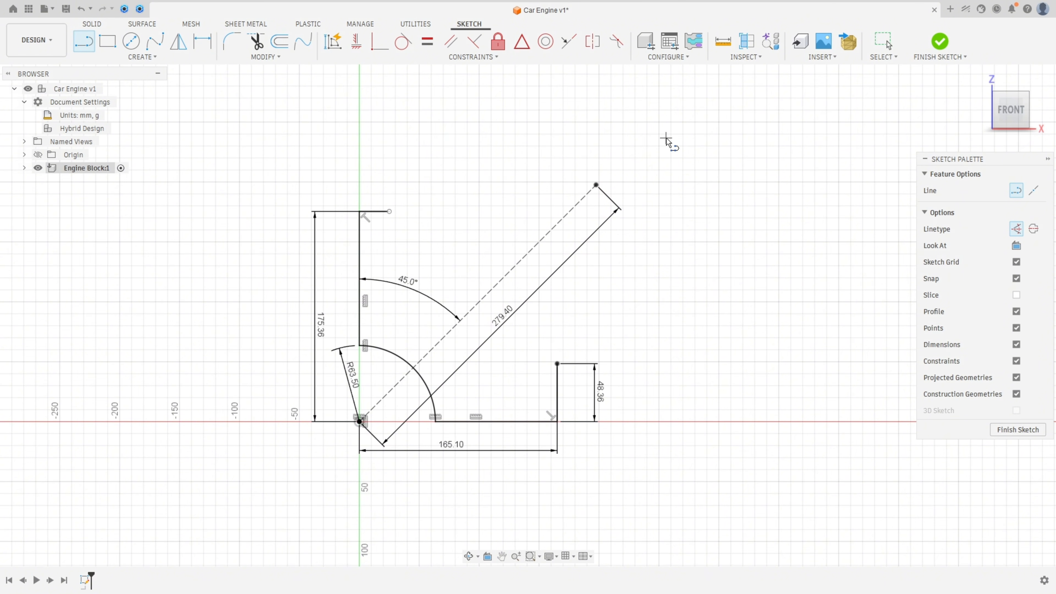
{"action": "left_click", "coordinate": [1012, 229]}
{"action": "left_click", "coordinate": [389, 212]}
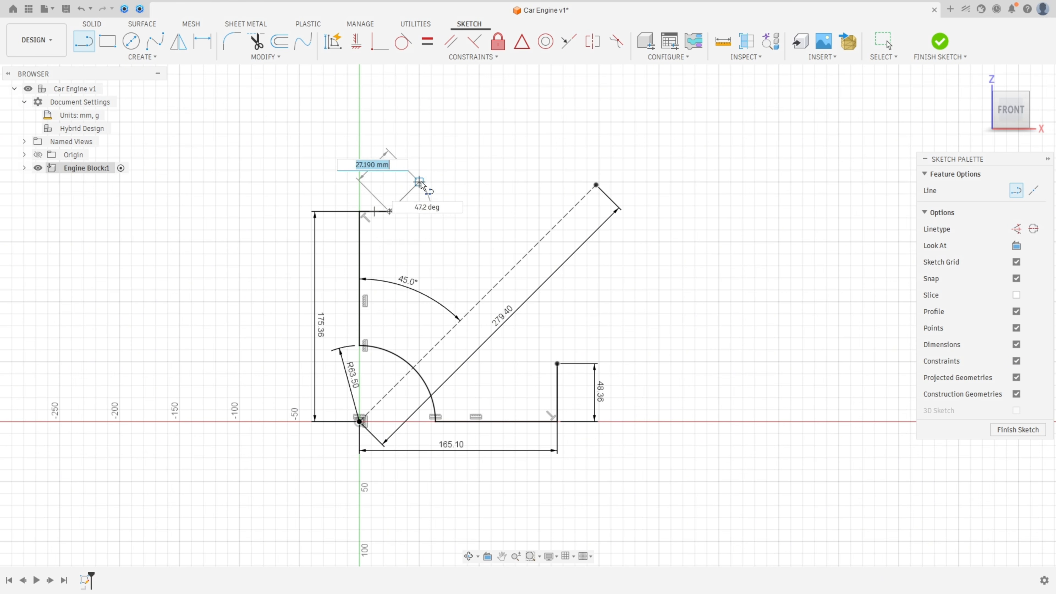
{"action": "left_click", "coordinate": [514, 110]}
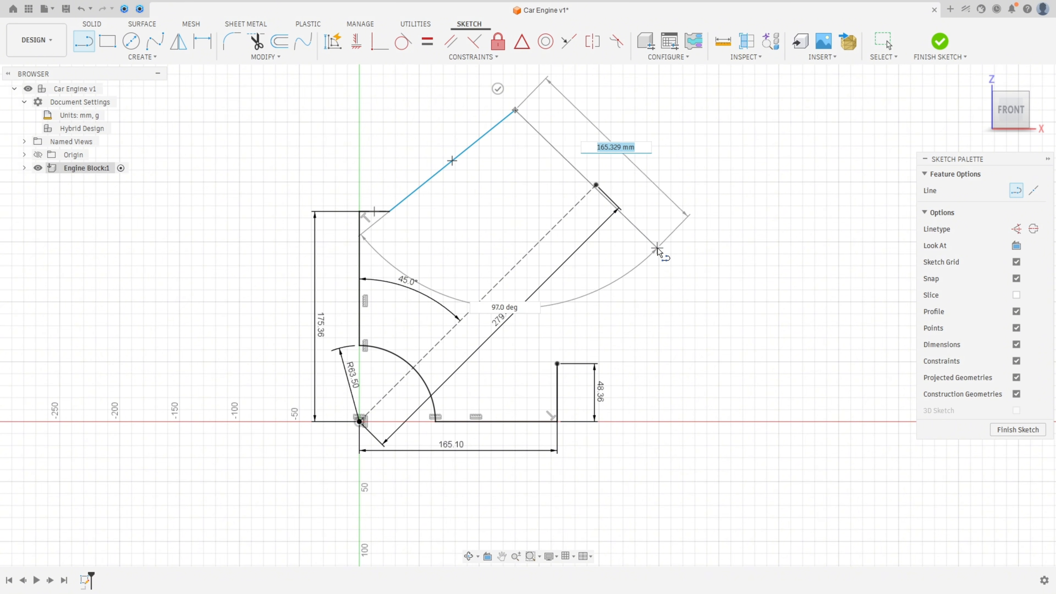
{"action": "left_click", "coordinate": [656, 249]}
{"action": "left_click", "coordinate": [557, 364]}
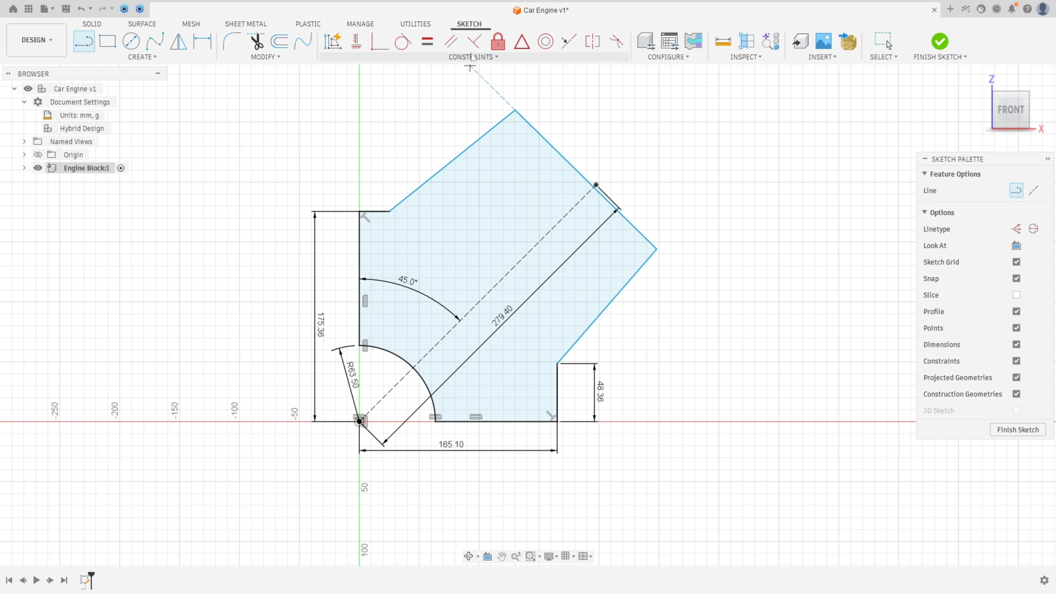
Step: Make the slanted outer line perpendicular to both adjoining side lines and to the diagonal construction line
{"action": "left_click", "coordinate": [476, 43]}
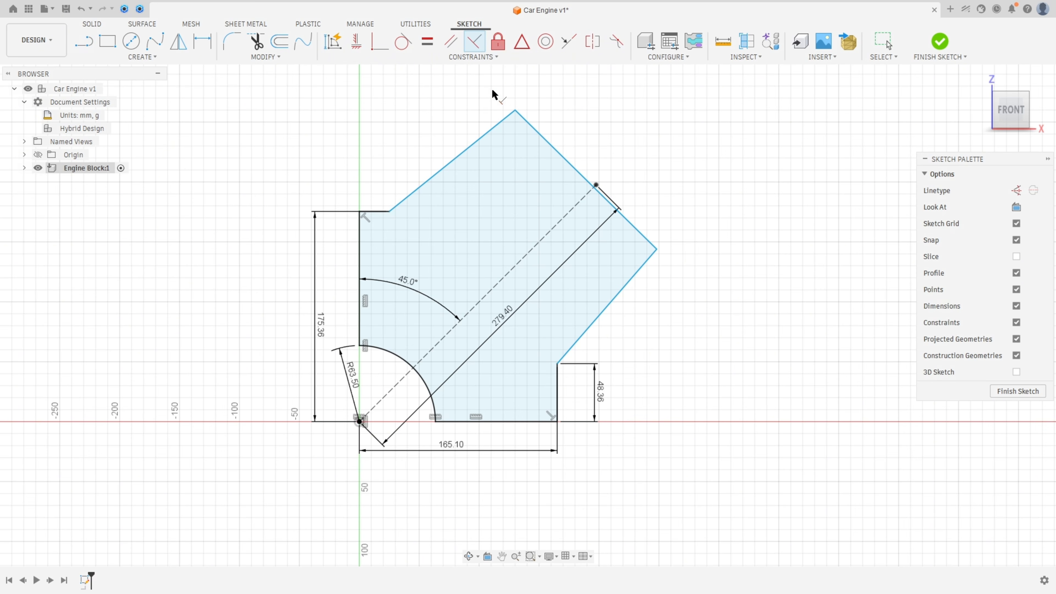
{"action": "left_click", "coordinate": [505, 124]}
{"action": "left_click", "coordinate": [531, 129]}
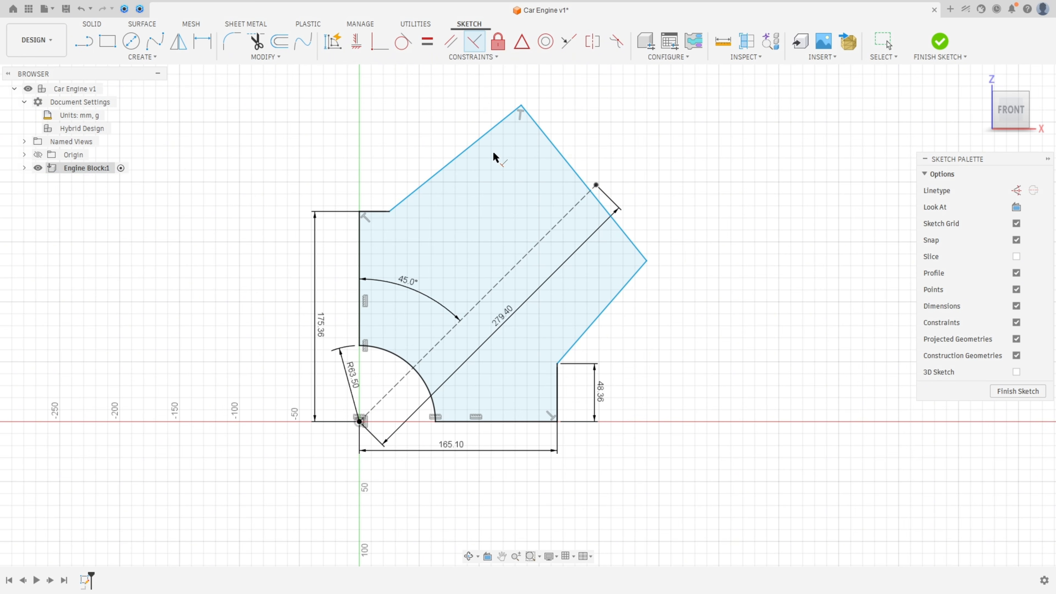
{"action": "left_click", "coordinate": [627, 287]}
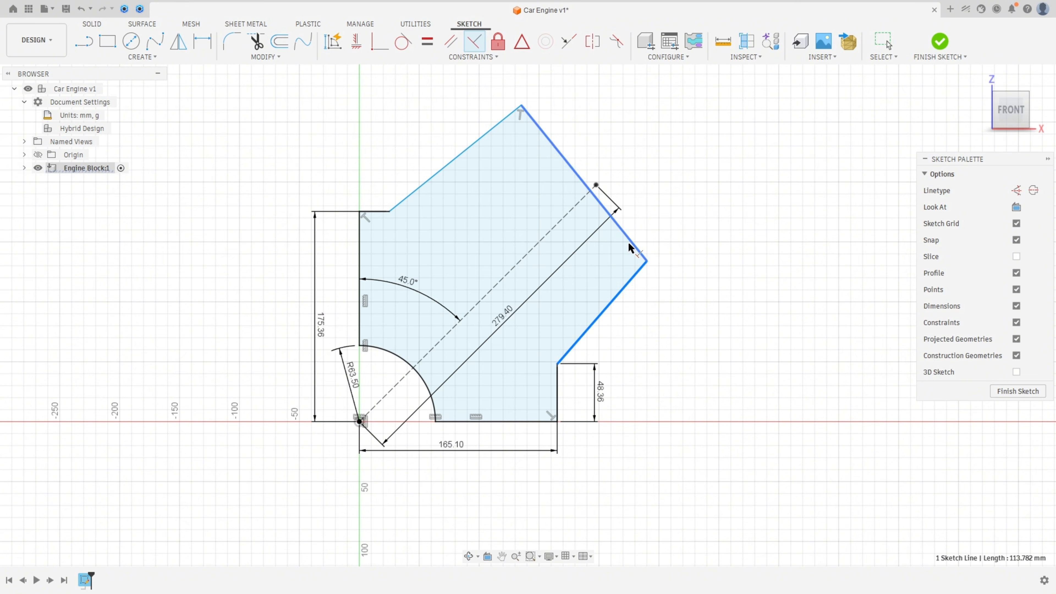
{"action": "left_click", "coordinate": [635, 251]}
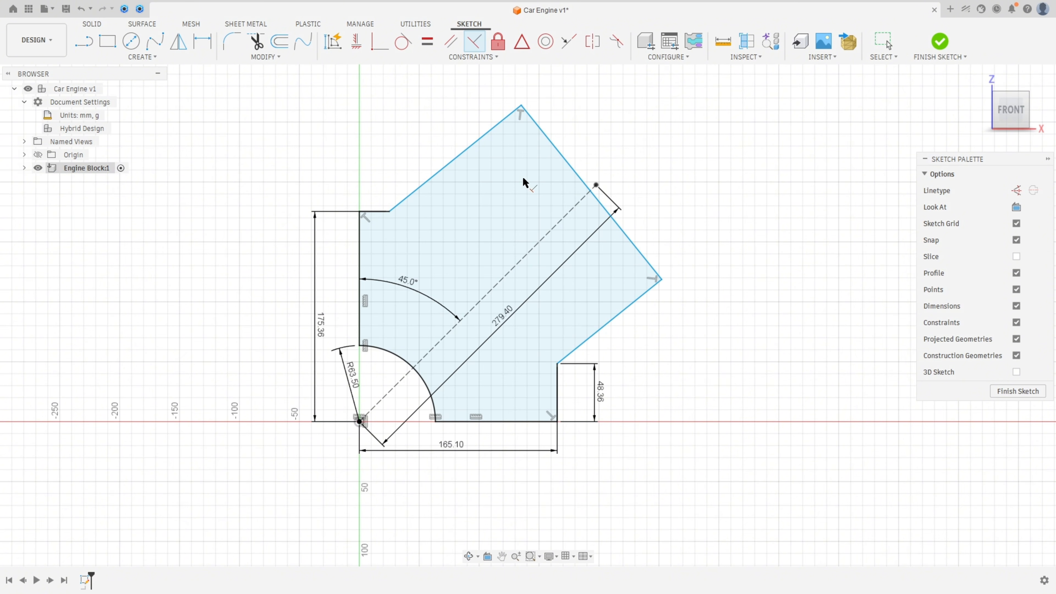
{"action": "left_click", "coordinate": [577, 175]}
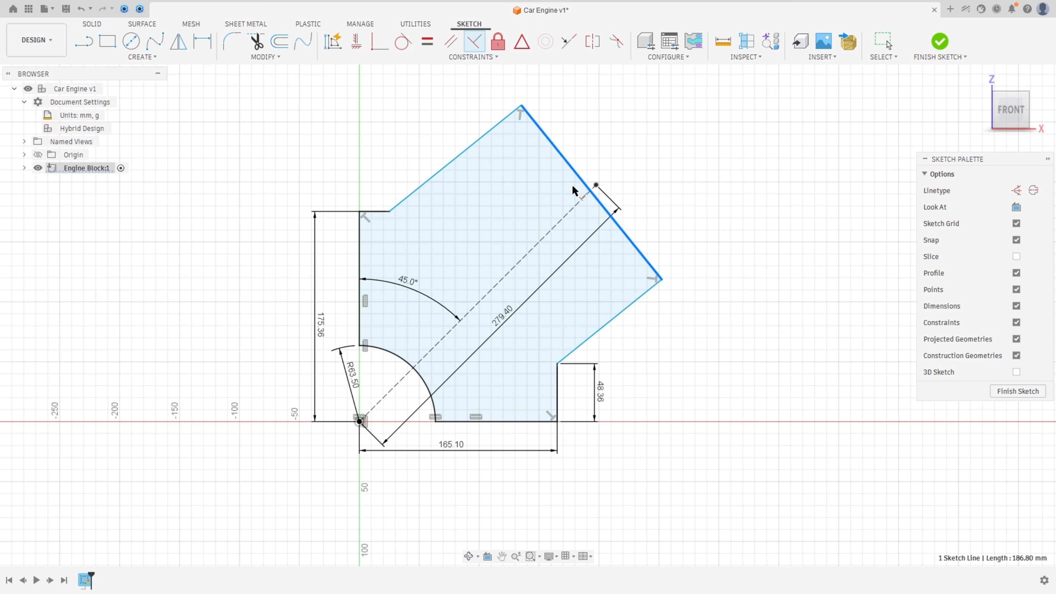
{"action": "left_click", "coordinate": [570, 218]}
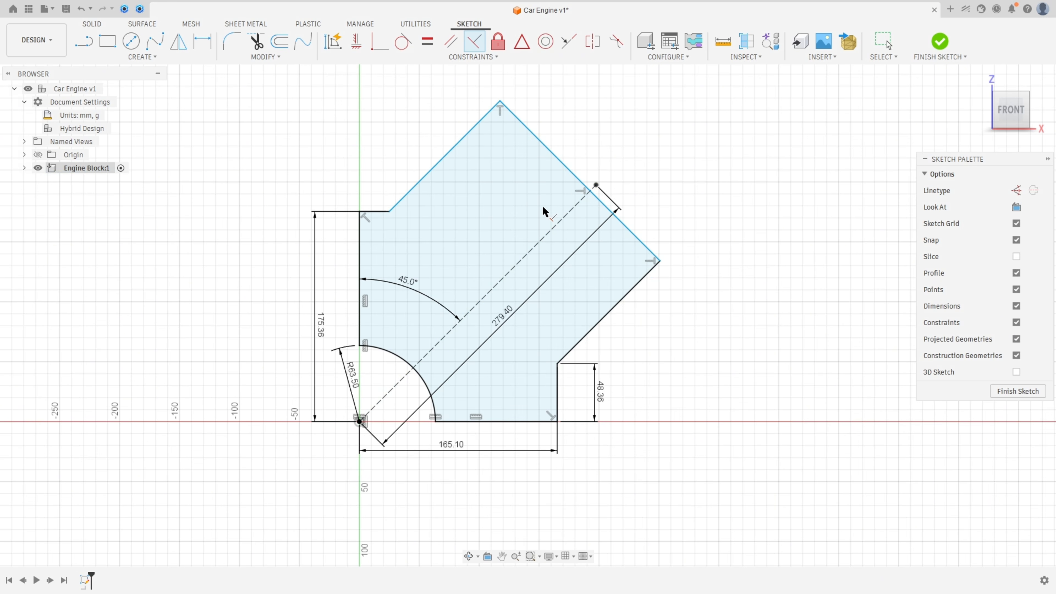
Step: Constrain the construction line's outer endpoint to the midpoint of the slanted outer line and finish the sketch
{"action": "left_click", "coordinate": [522, 42]}
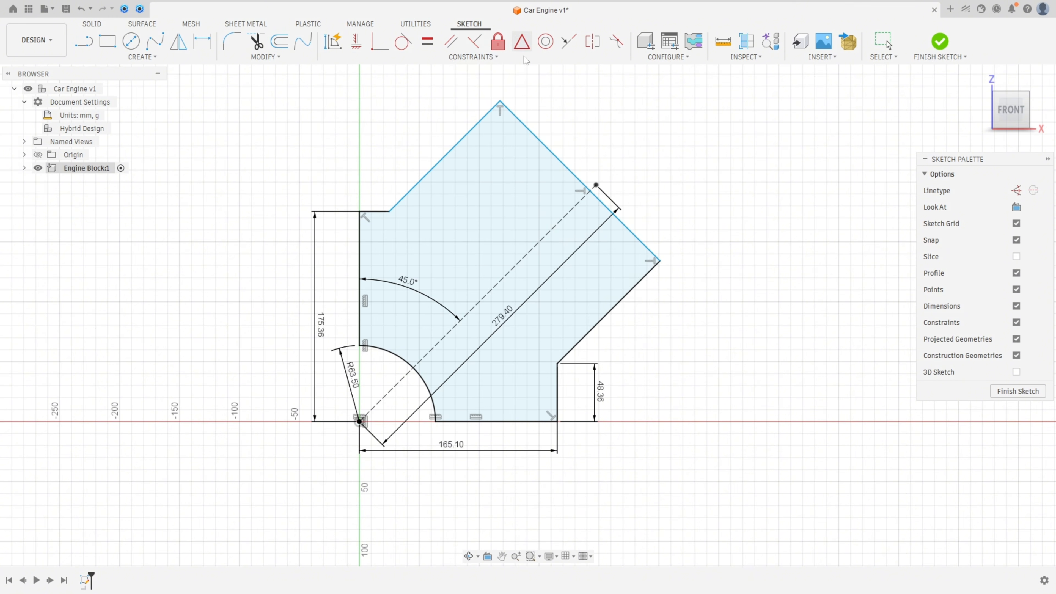
{"action": "left_click", "coordinate": [551, 151]}
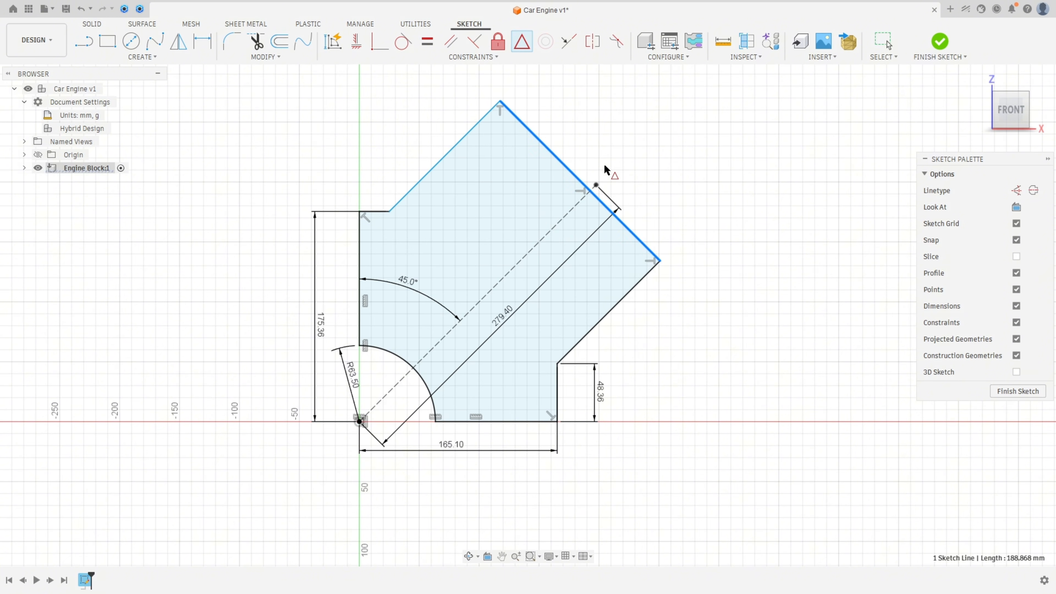
{"action": "left_click", "coordinate": [597, 187]}
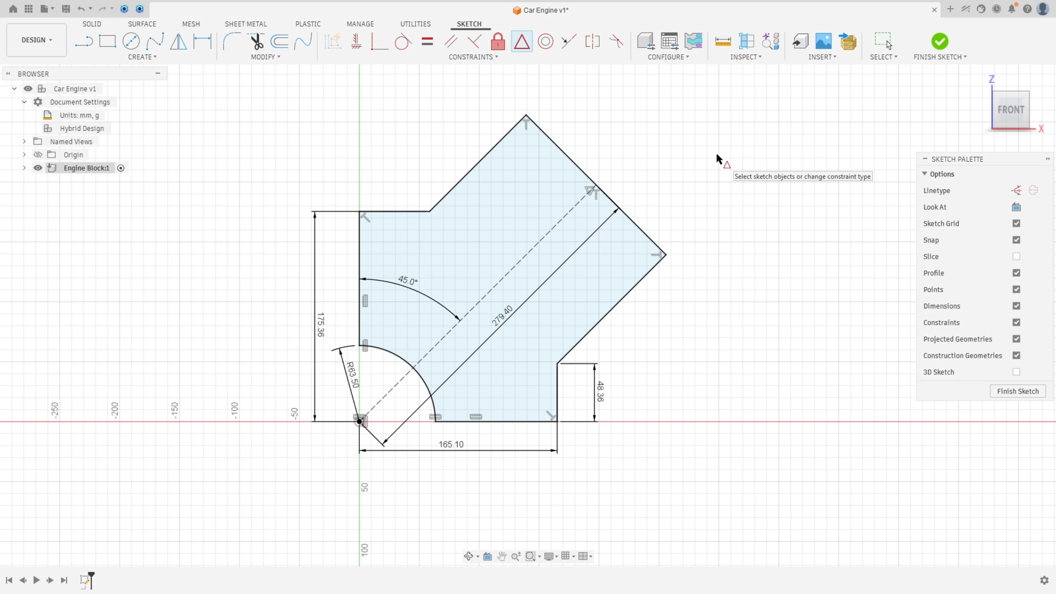
{"action": "left_click", "coordinate": [940, 41]}
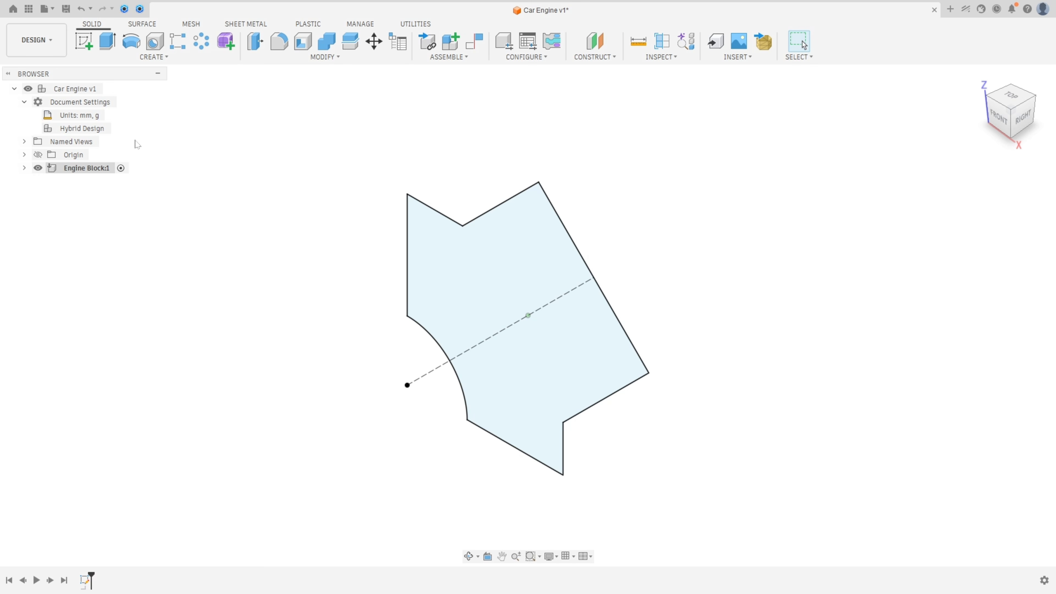
Step: Extrude the closed profile symmetrically as a new body with a whole-length distance of 482.6 mm
{"action": "left_click", "coordinate": [107, 41]}
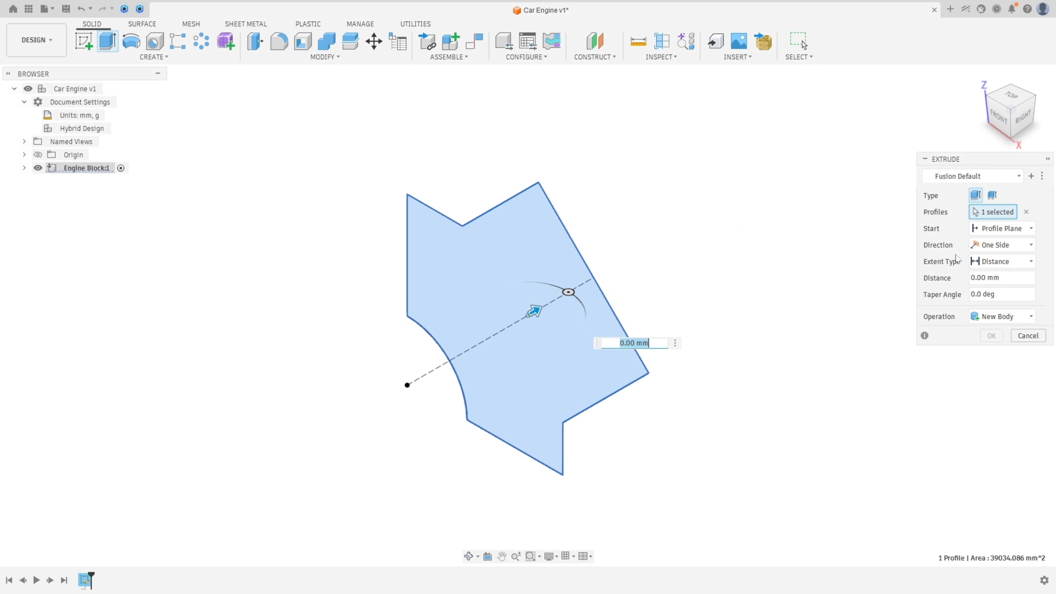
{"action": "left_click", "coordinate": [1003, 246]}
{"action": "left_click", "coordinate": [997, 288]}
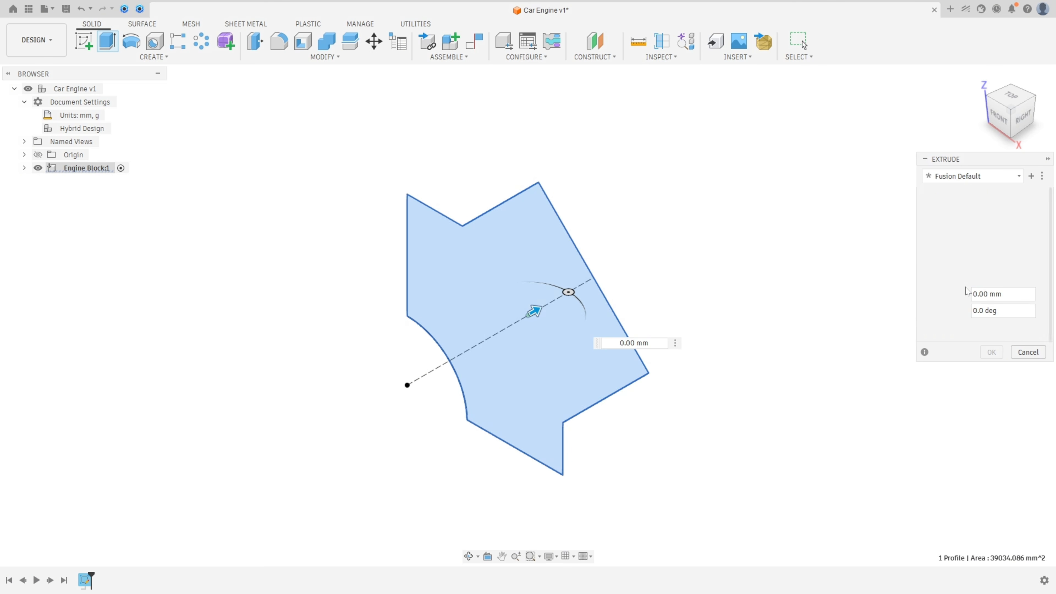
{"action": "left_click", "coordinate": [993, 278]}
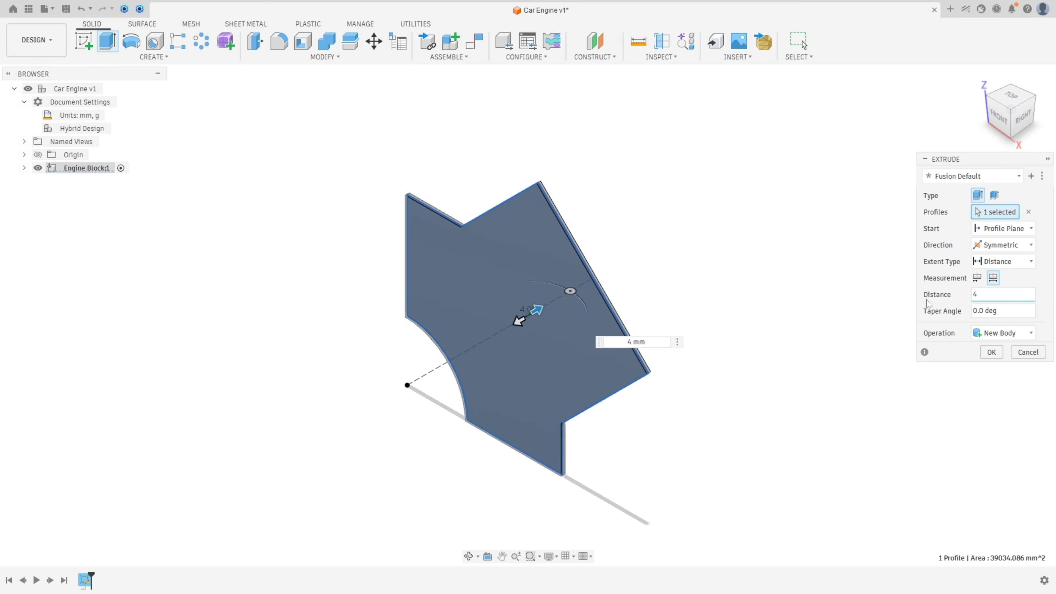
{"action": "type", "text": "82,6"}
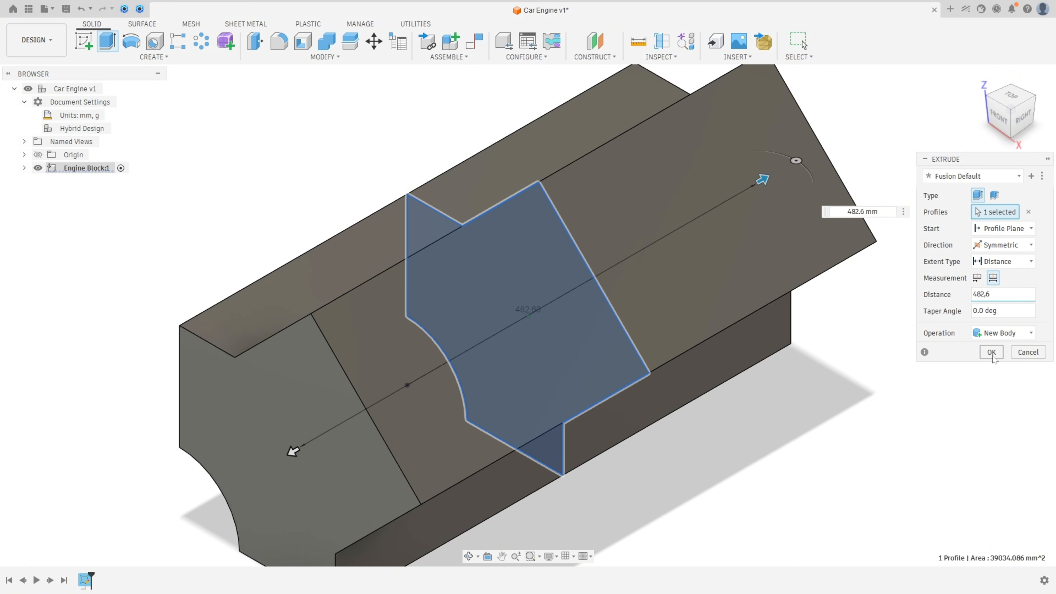
{"action": "left_click", "coordinate": [992, 354]}
{"action": "scroll", "coordinate": [888, 341], "scroll_direction": "down", "scroll_amount": 5}
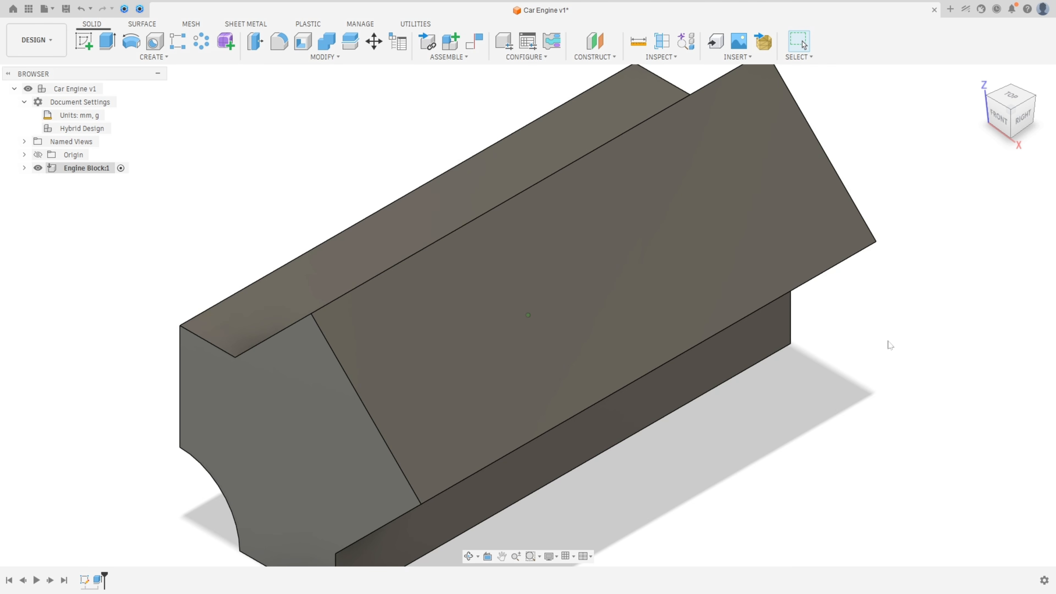
{"action": "middle_click_drag", "start_coordinate": [888, 341], "coordinate": [885, 336], "text": "shift"}
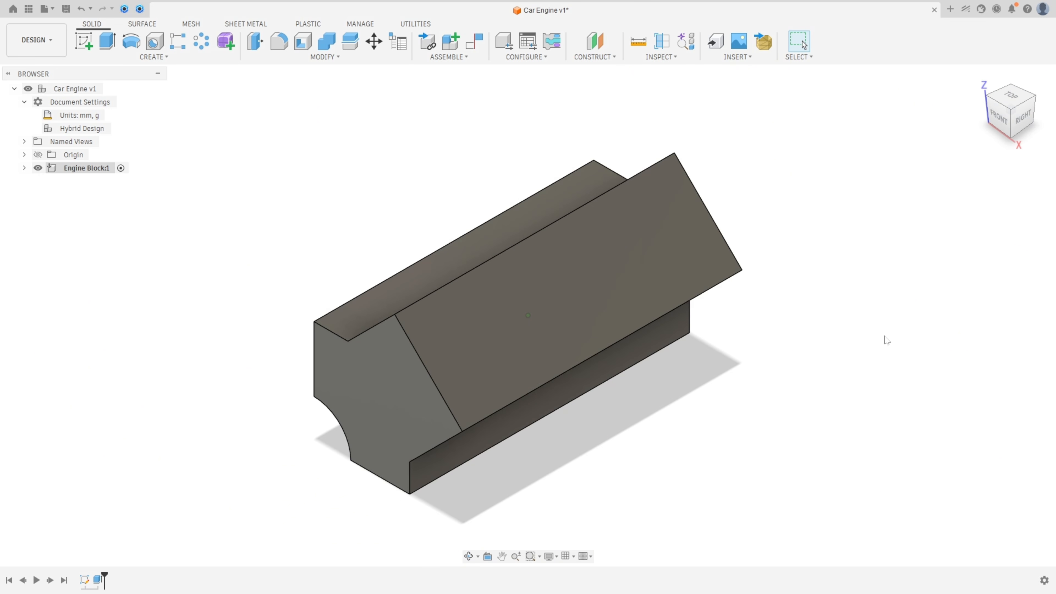
Step: Start a sketch on the block's large slanted face and draw a 292.1 mm construction line along the horizontal axis, spanning the origin
{"action": "left_click", "coordinate": [87, 42]}
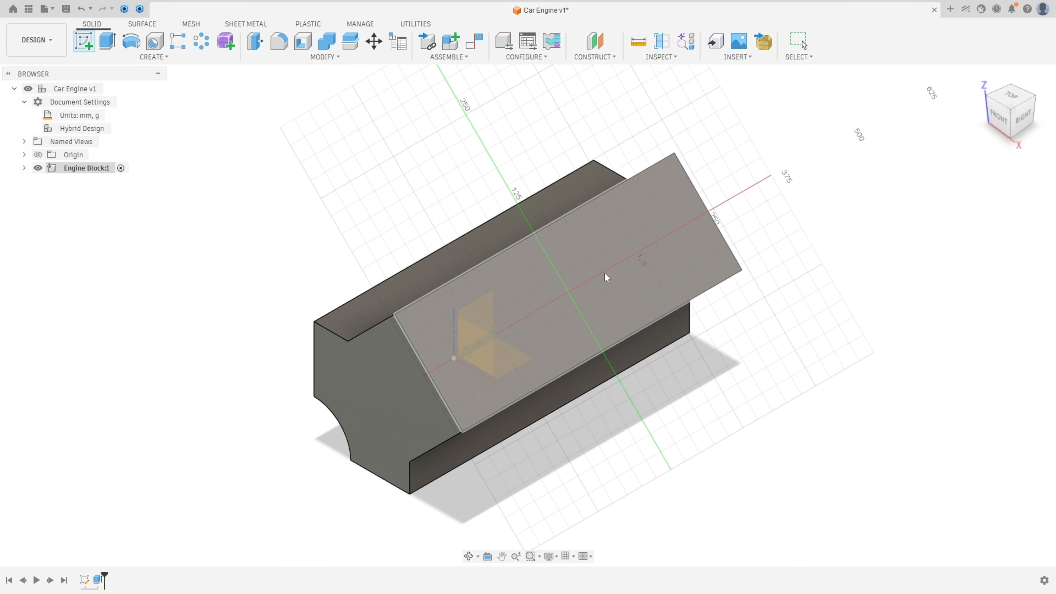
{"action": "left_click", "coordinate": [606, 277]}
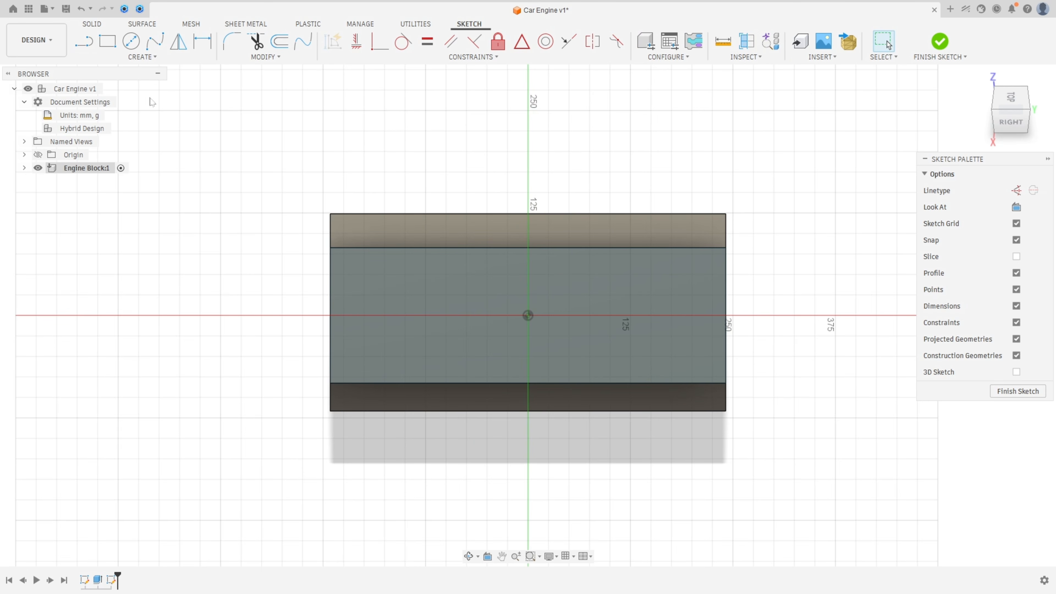
{"action": "left_click", "coordinate": [84, 41]}
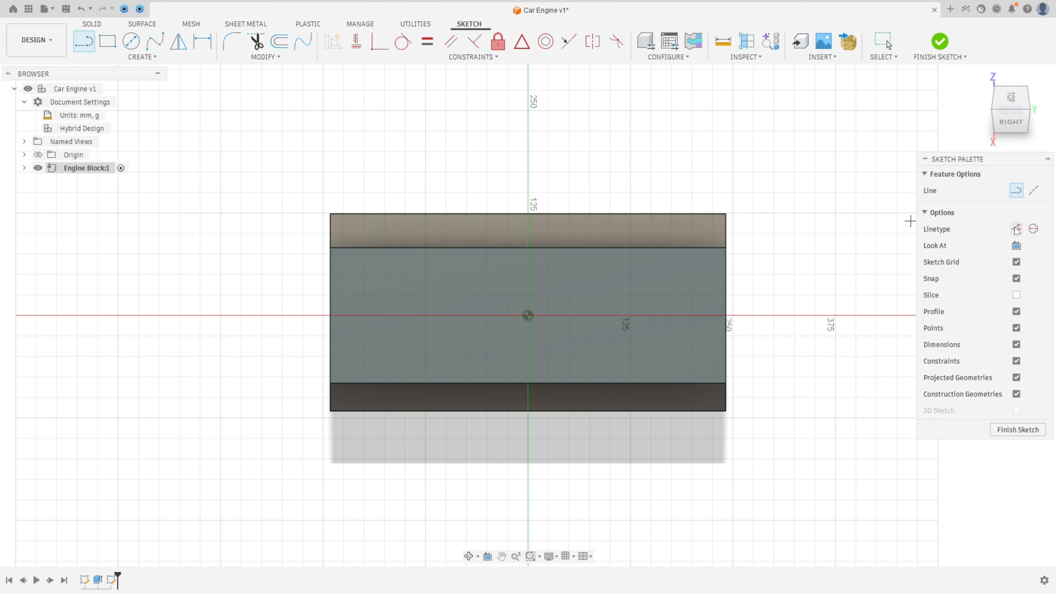
{"action": "left_click", "coordinate": [1017, 230]}
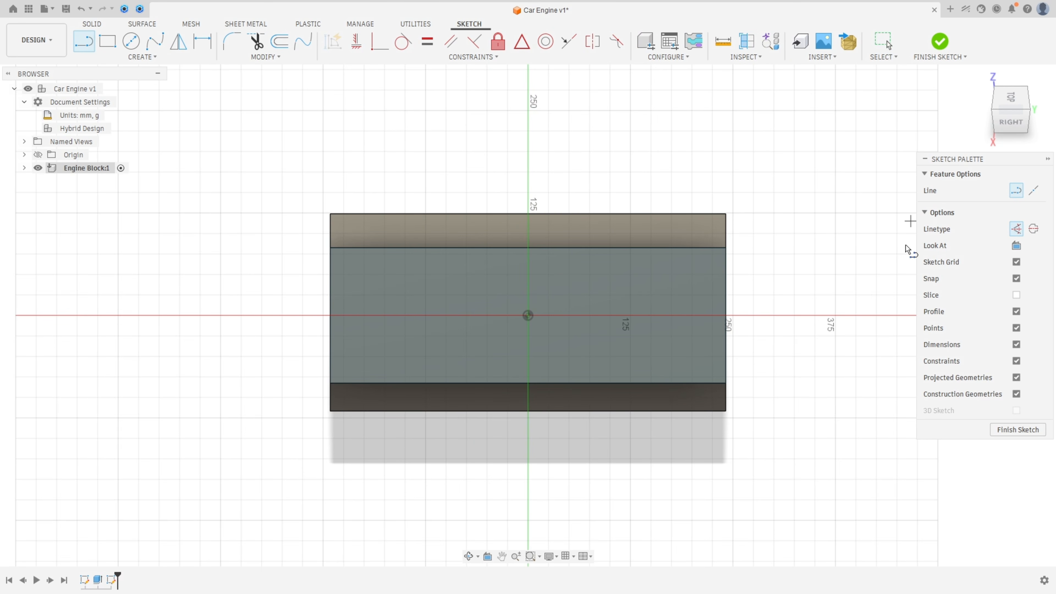
{"action": "left_click", "coordinate": [405, 316]}
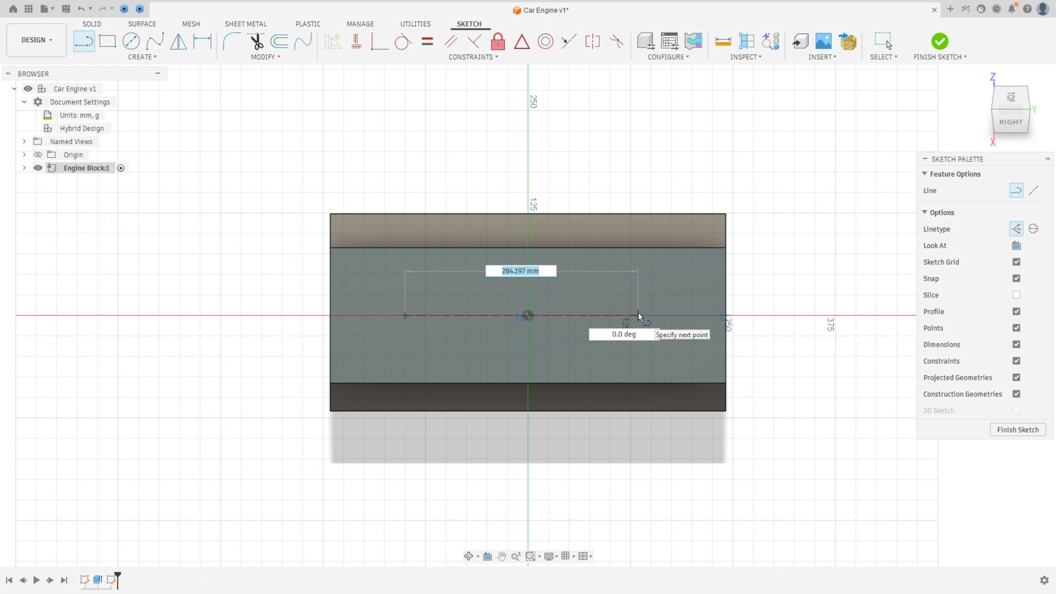
{"action": "type", "text": "292"}
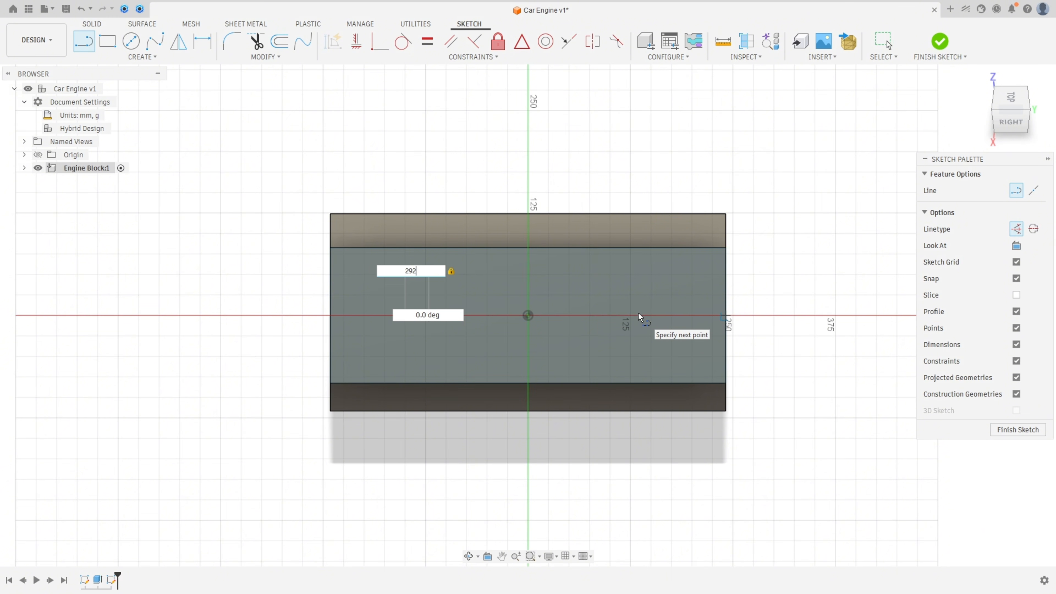
{"action": "key", "text": "Tab"}
{"action": "type", "text": ",1"}
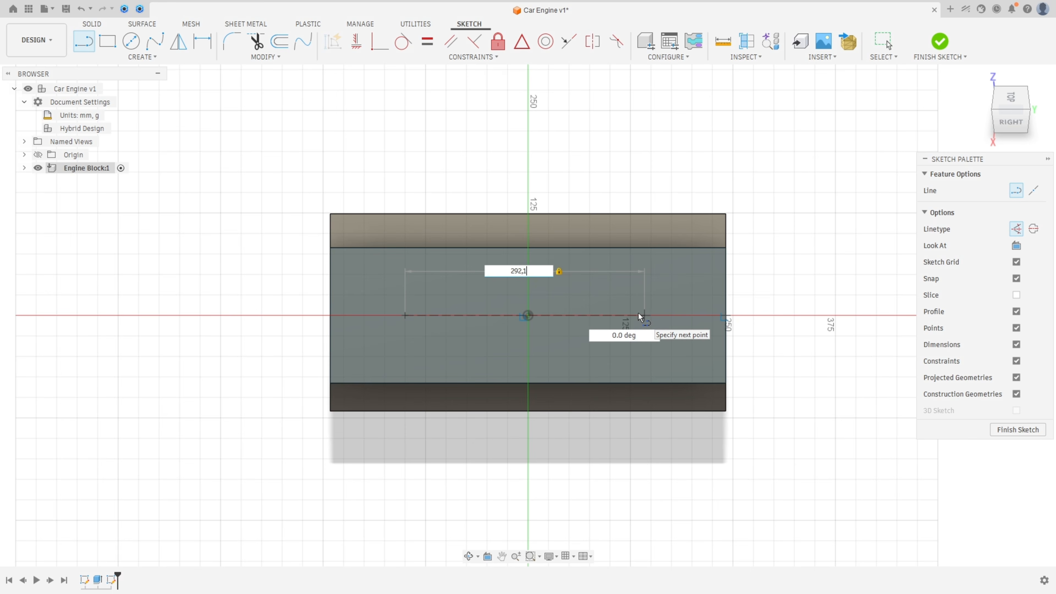
{"action": "key", "text": "Return"}
{"action": "key", "text": "Escape"}
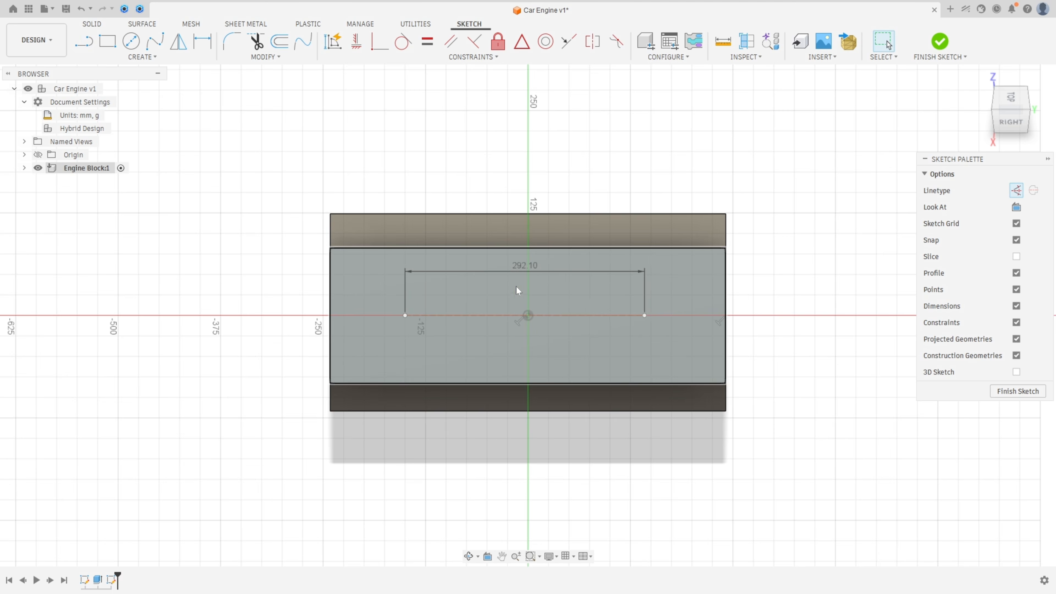
Step: Constrain the construction line's midpoint to the sketch origin and move its length dimension below the block
{"action": "scroll", "coordinate": [510, 248], "scroll_direction": "up", "scroll_amount": 2}
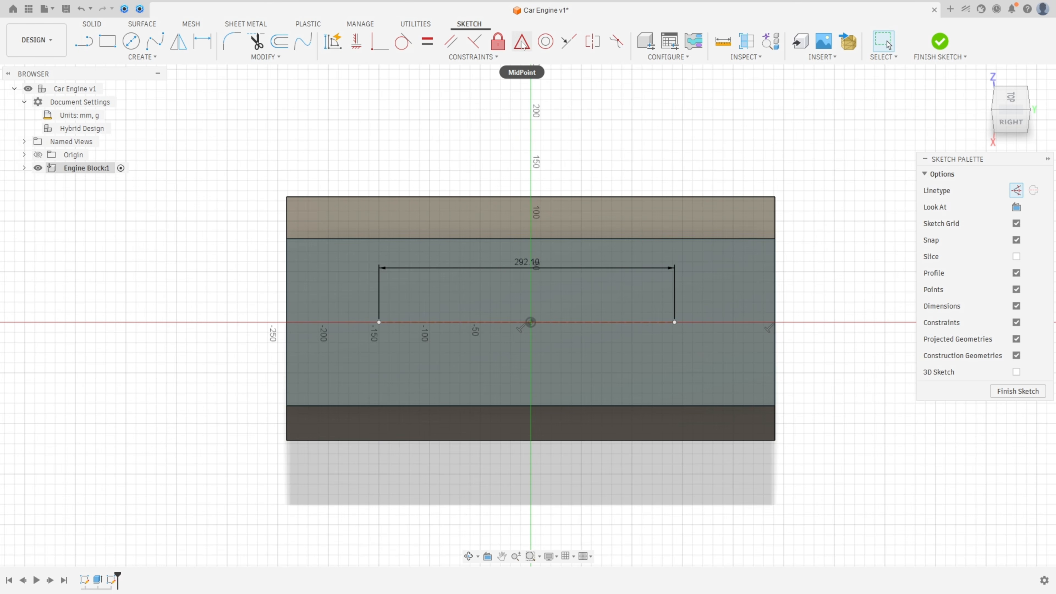
{"action": "left_click", "coordinate": [523, 43]}
{"action": "left_click", "coordinate": [587, 326]}
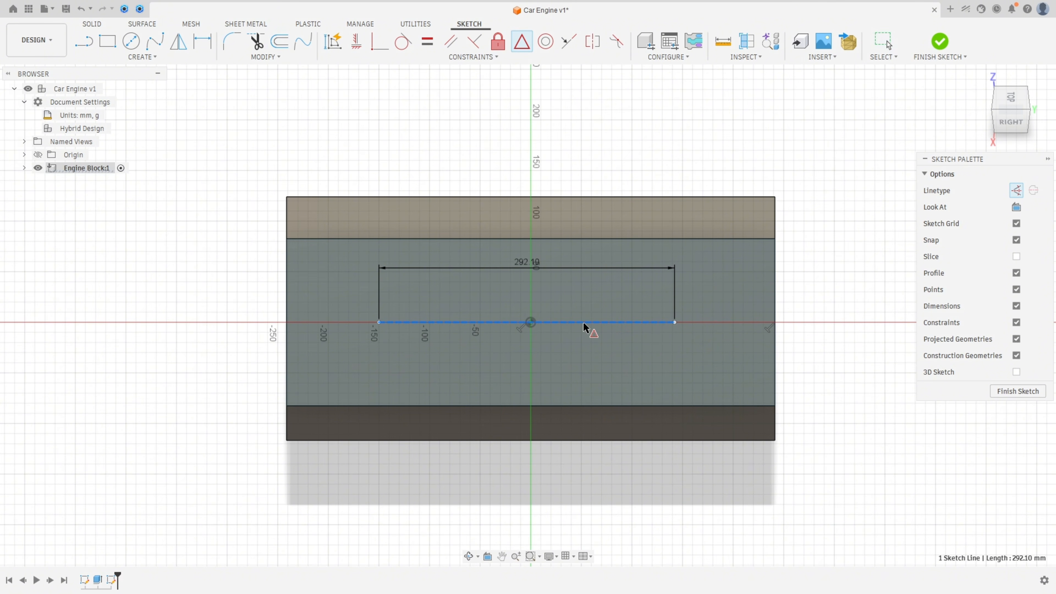
{"action": "left_click", "coordinate": [531, 322]}
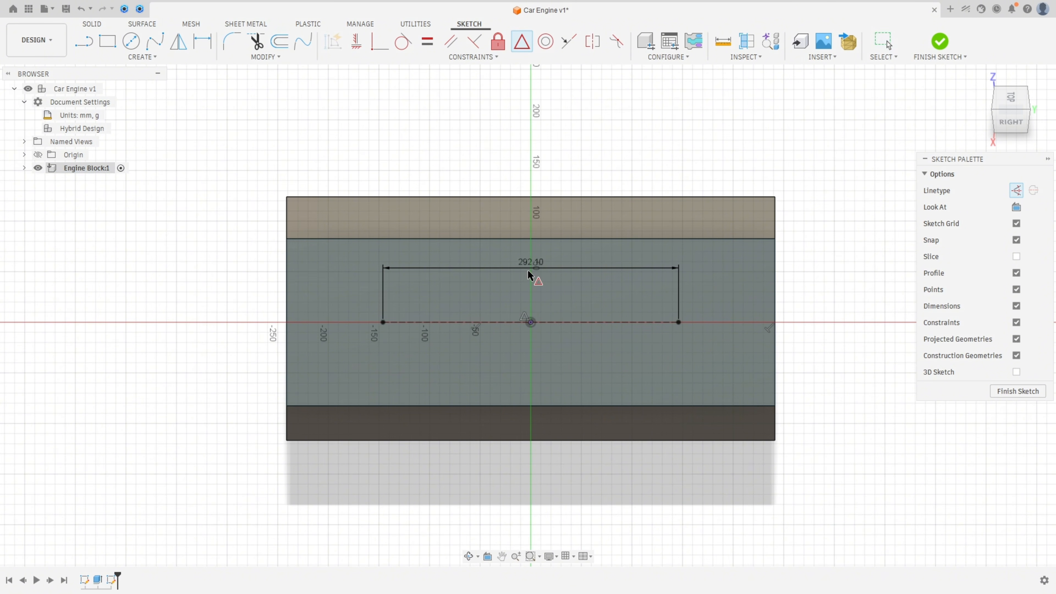
{"action": "key", "text": "Escape"}
{"action": "left_click_drag", "start_coordinate": [527, 269], "coordinate": [555, 492]}
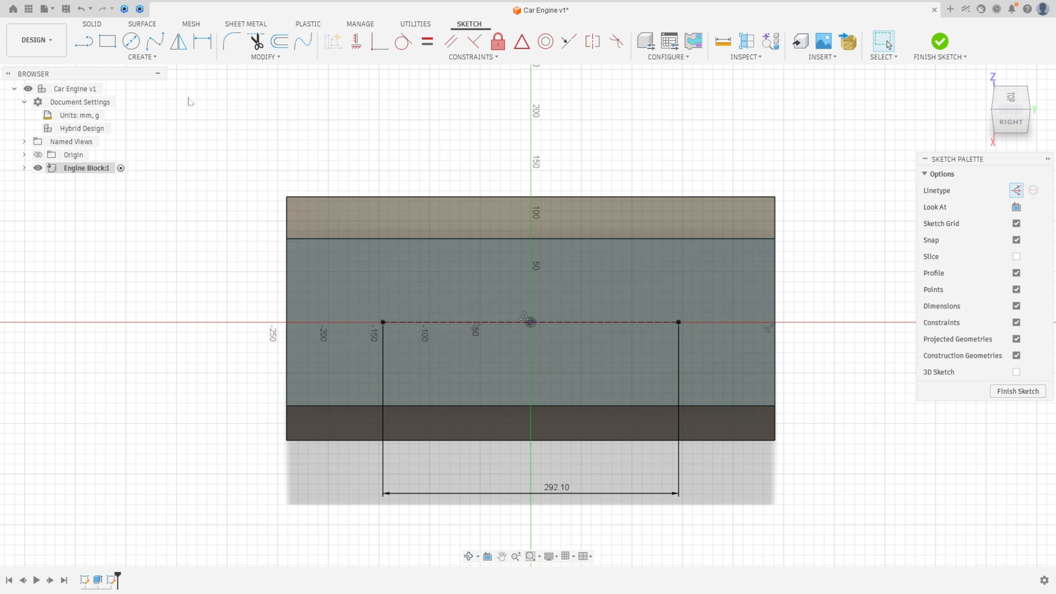
Step: Draw three solid circles centred on the construction line's two ends and midpoint, the left one about 122 mm in diameter
{"action": "left_click", "coordinate": [140, 44]}
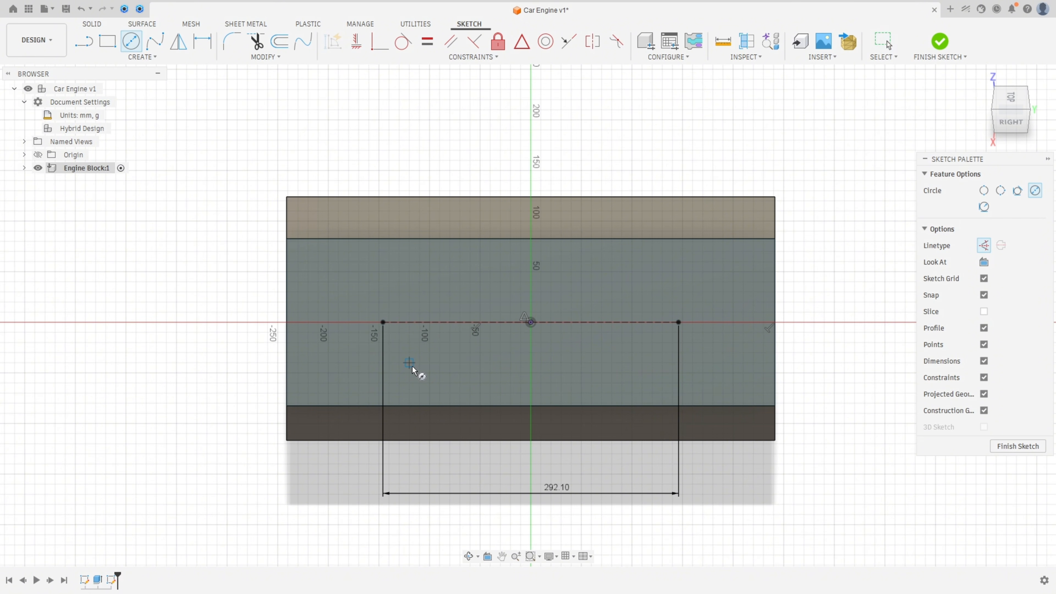
{"action": "left_click", "coordinate": [383, 323]}
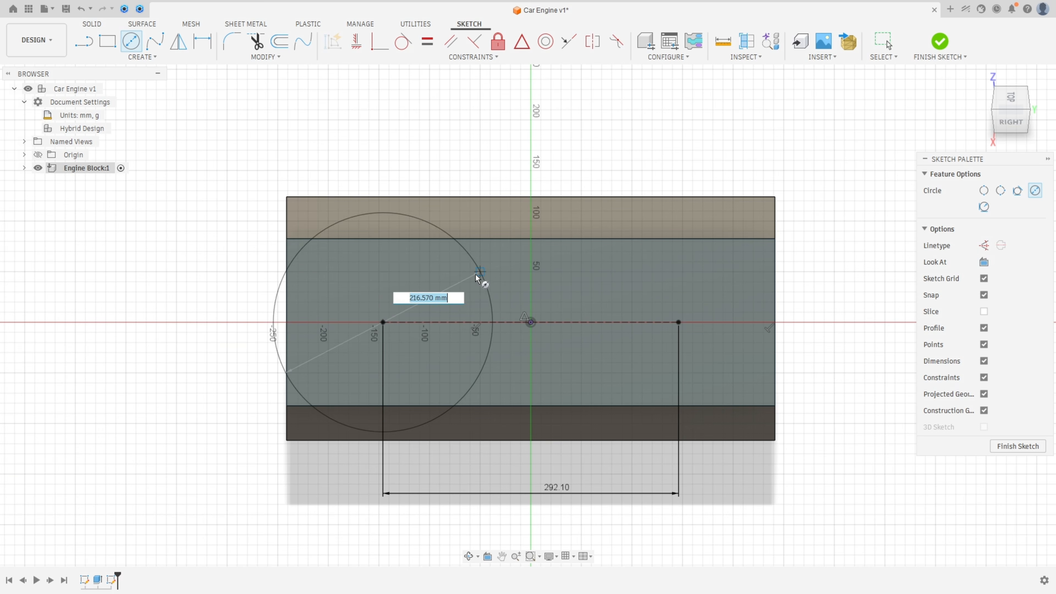
{"action": "left_click", "coordinate": [428, 278]}
{"action": "left_click", "coordinate": [531, 323]}
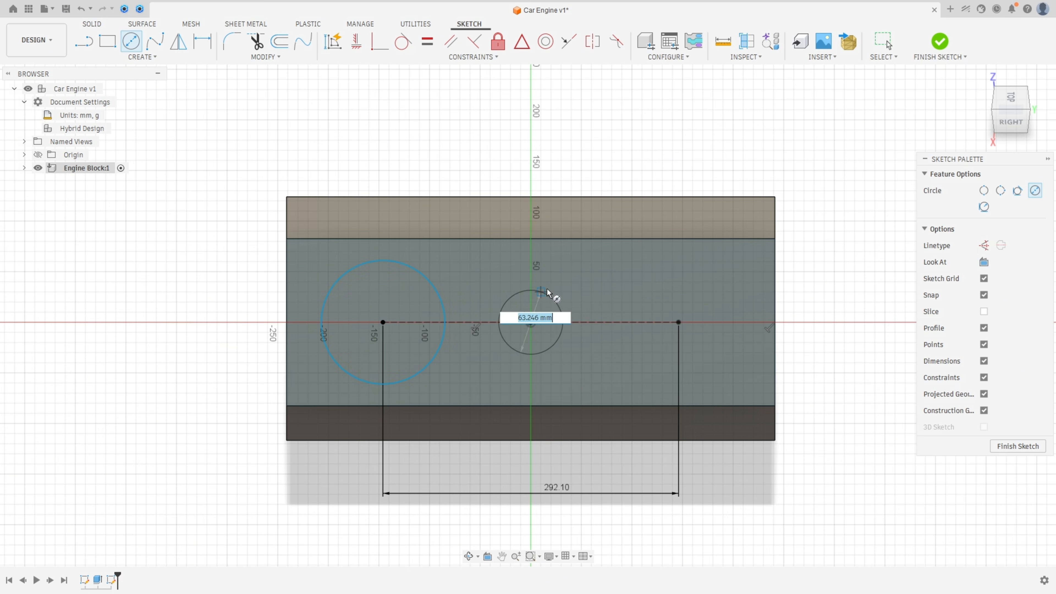
{"action": "left_click", "coordinate": [564, 273]}
{"action": "left_click", "coordinate": [678, 323]}
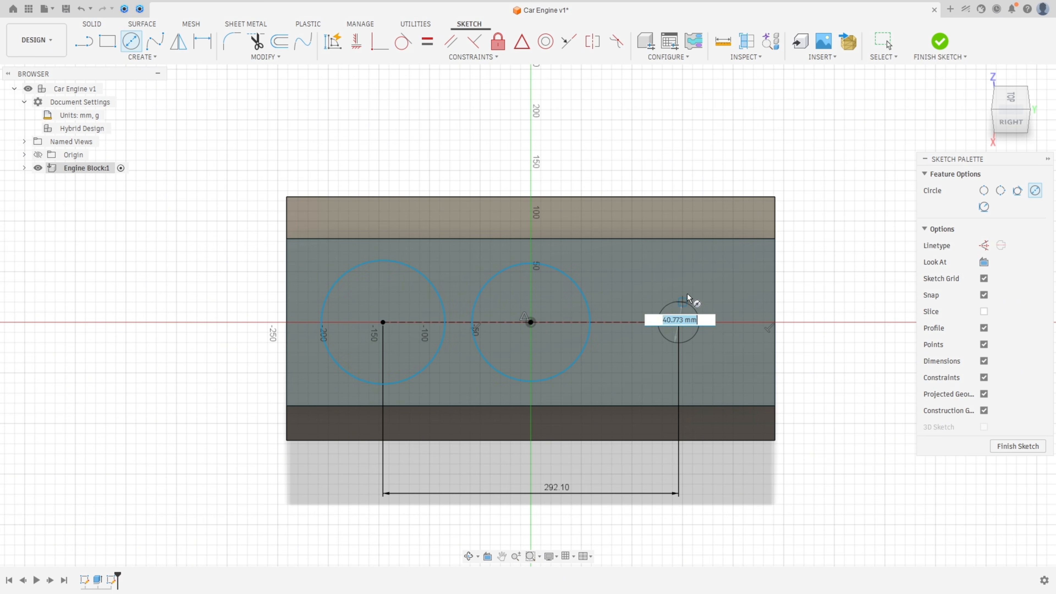
{"action": "left_click", "coordinate": [710, 275]}
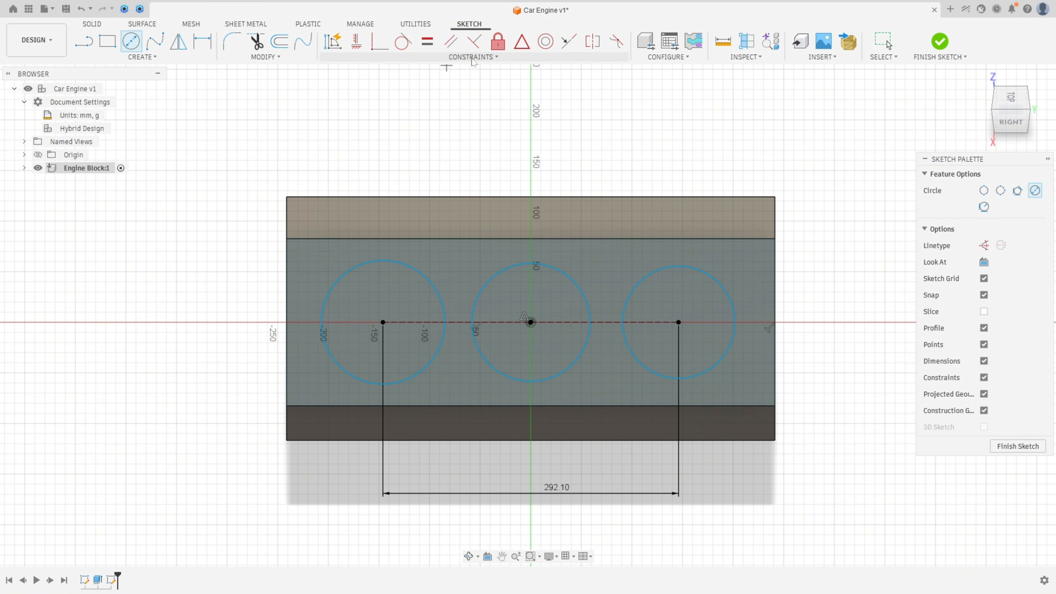
Step: Apply equal constraints so the middle and right circles match the left circle's size
{"action": "left_click", "coordinate": [428, 41]}
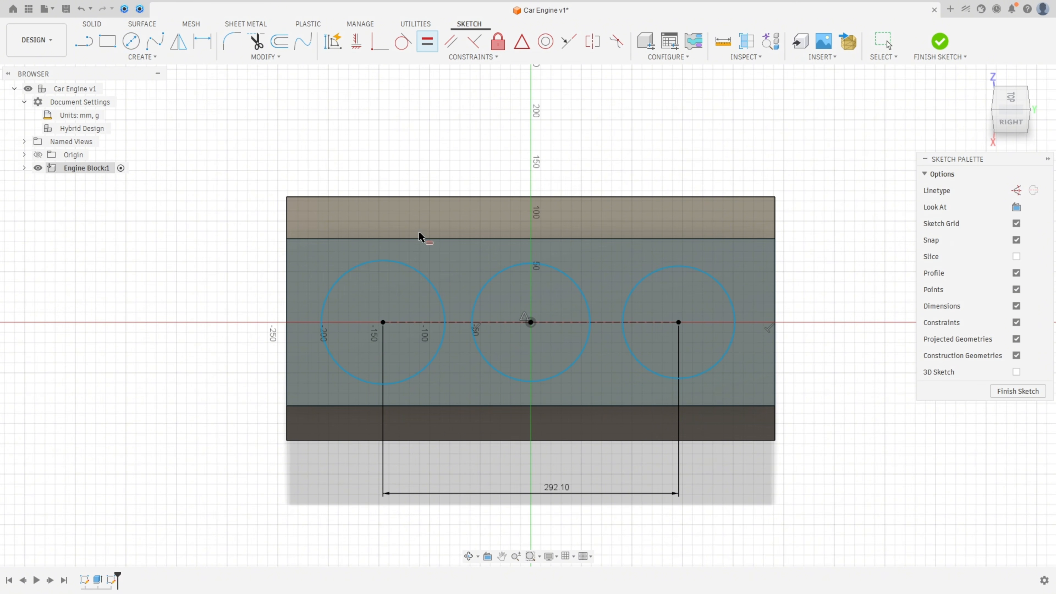
{"action": "left_click", "coordinate": [424, 279]}
{"action": "left_click", "coordinate": [493, 278]}
{"action": "left_click", "coordinate": [587, 295]}
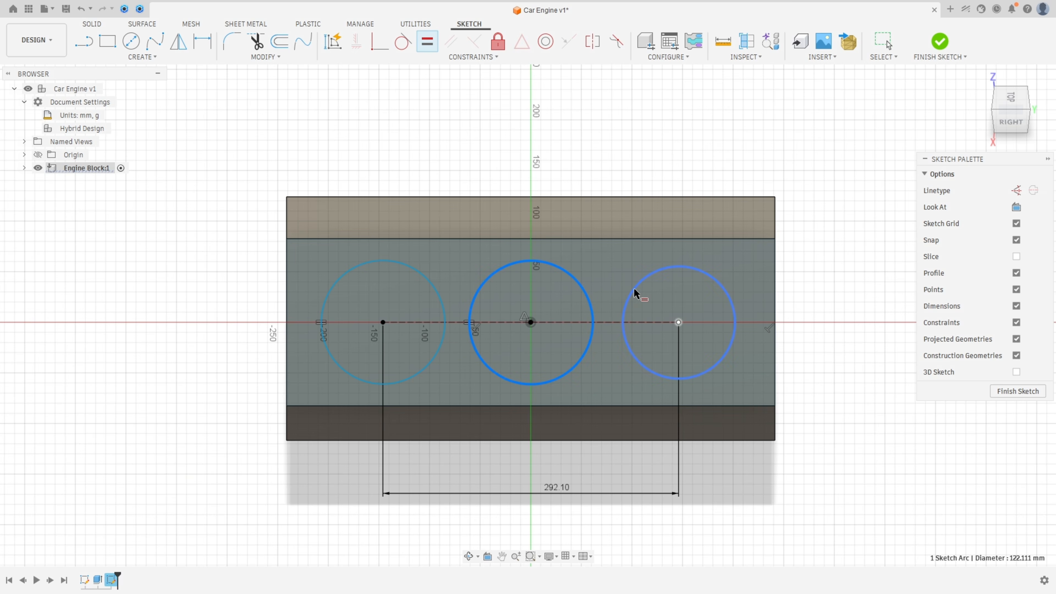
{"action": "left_click", "coordinate": [628, 295]}
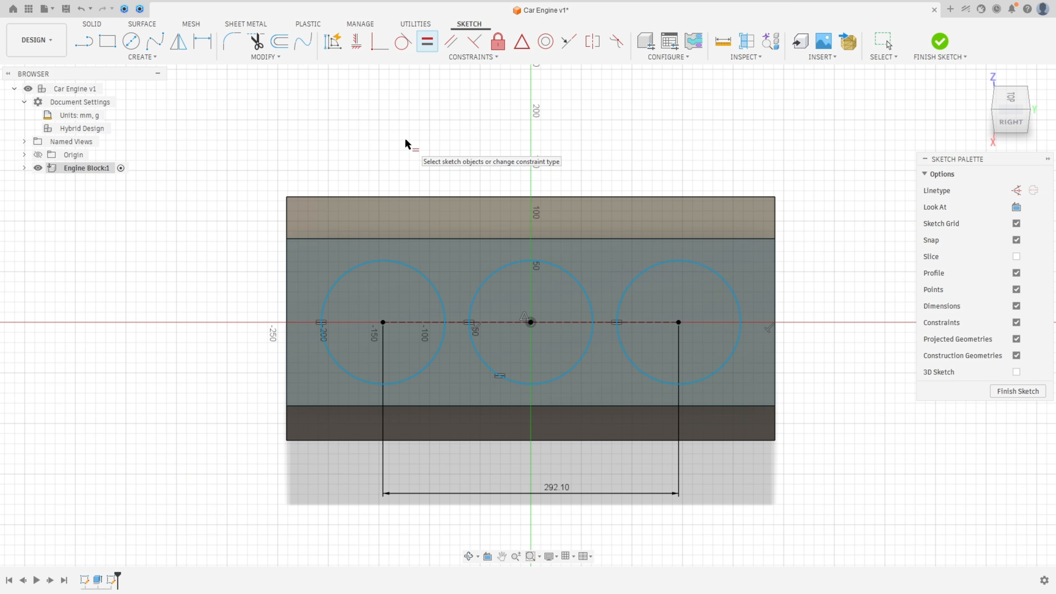
Step: Dimension the left circle with a 127 mm diameter and finish the sketch
{"action": "left_click", "coordinate": [207, 44]}
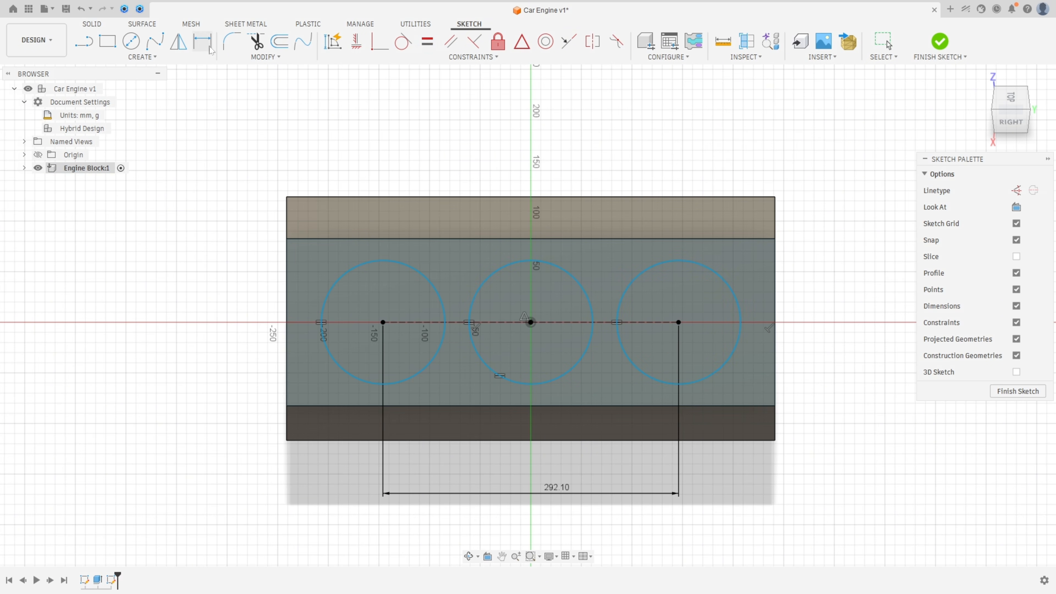
{"action": "left_click", "coordinate": [340, 279]}
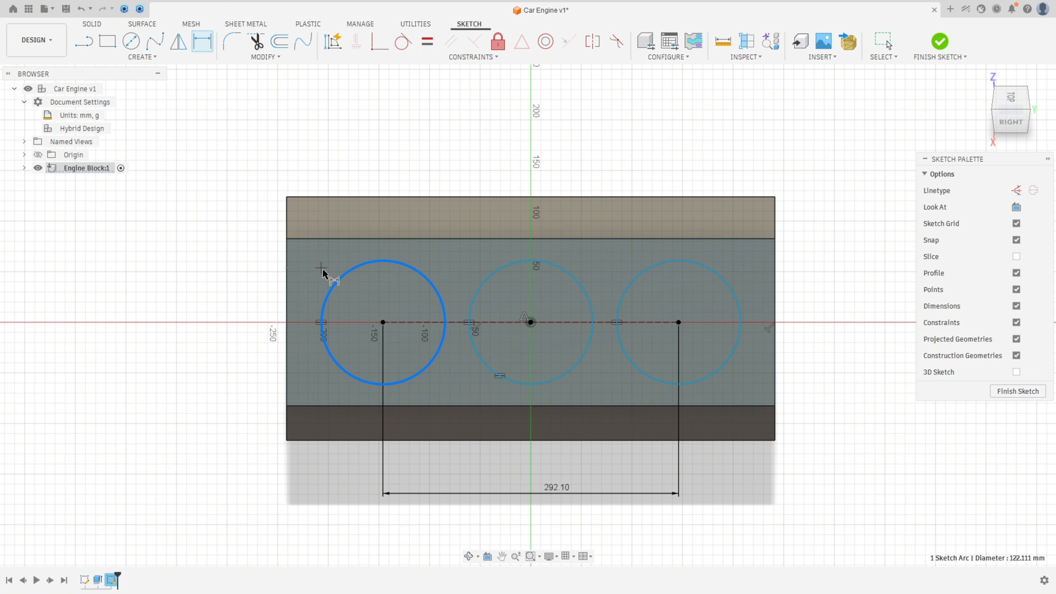
{"action": "left_click", "coordinate": [246, 252]}
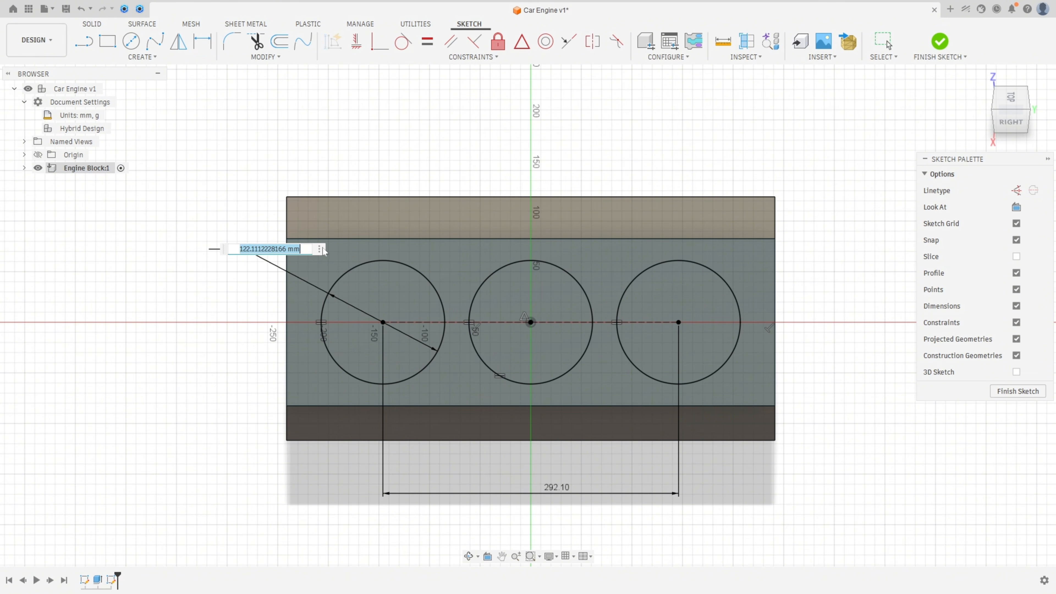
{"action": "type", "text": "127"}
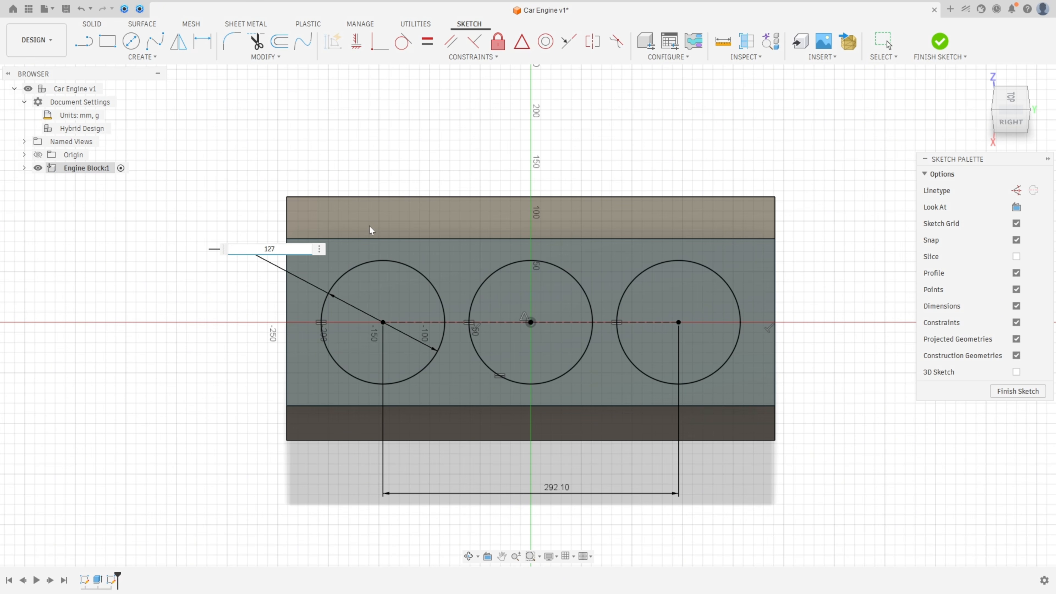
{"action": "key", "text": "Return"}
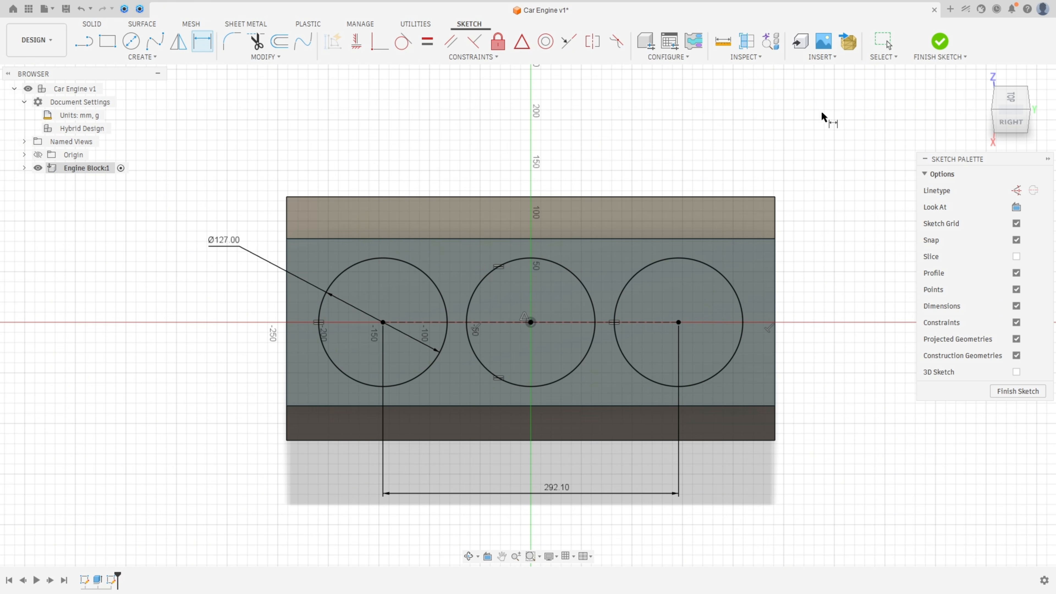
{"action": "left_click", "coordinate": [940, 42]}
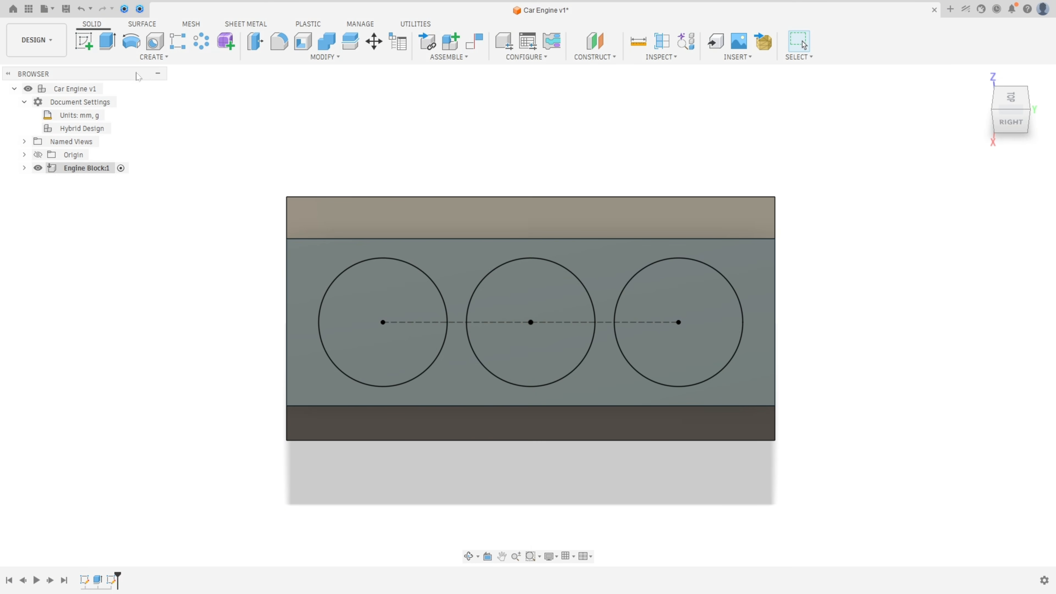
Step: Extrude the three circle profiles as a cut with extent All and flipped direction through the engine block, and save the design
{"action": "left_click", "coordinate": [107, 42]}
{"action": "left_click", "coordinate": [359, 294]}
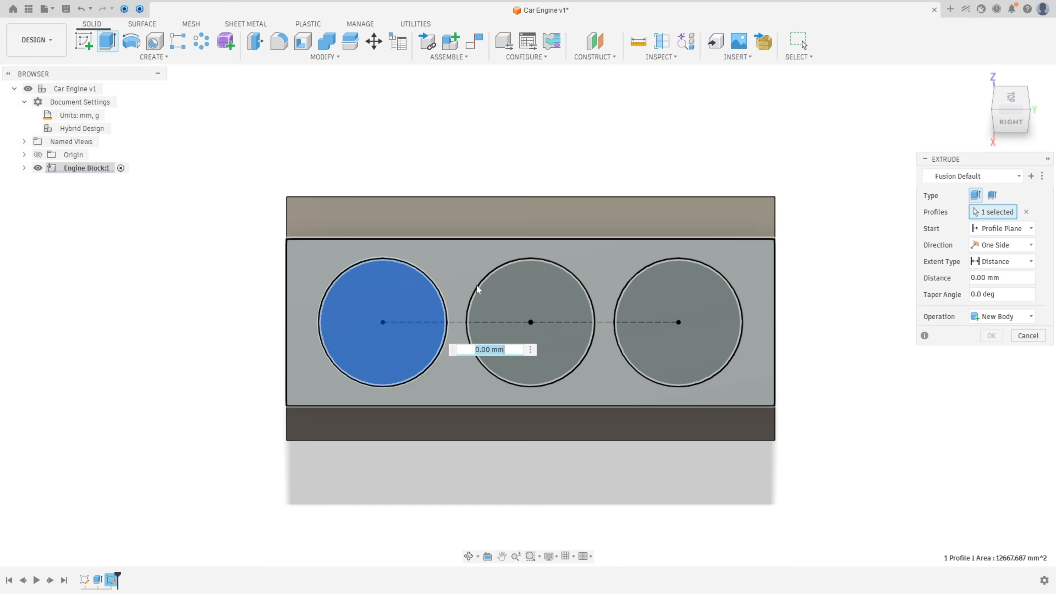
{"action": "left_click", "coordinate": [549, 296]}
{"action": "left_click", "coordinate": [683, 300]}
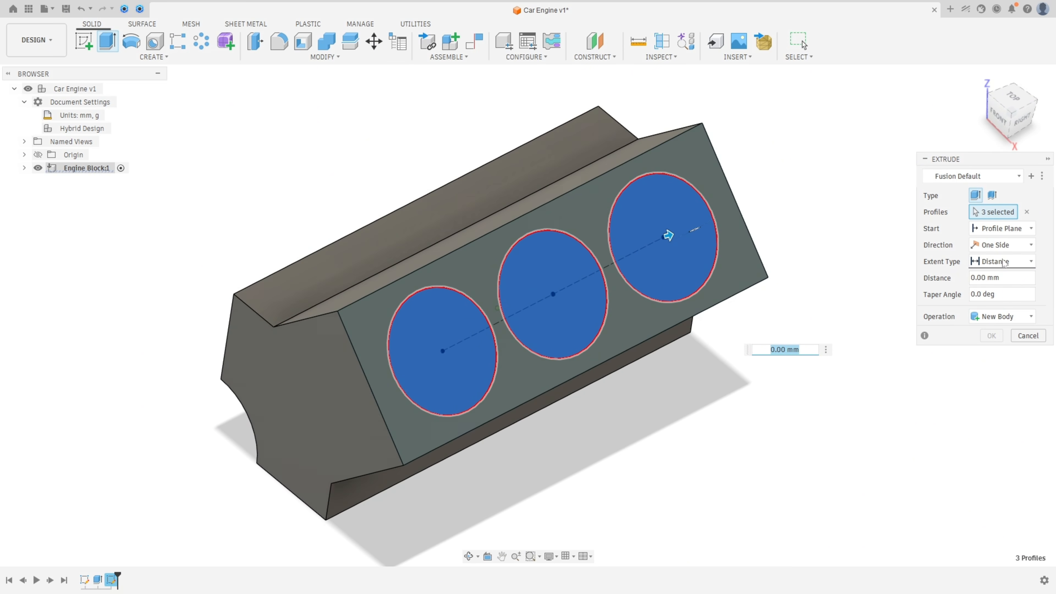
{"action": "left_click", "coordinate": [1004, 262]}
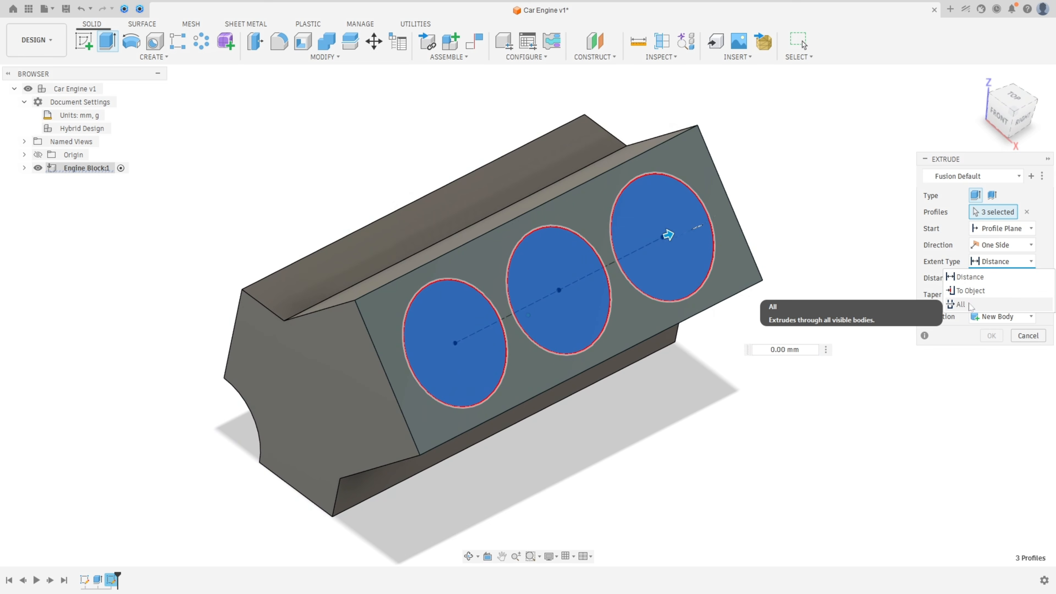
{"action": "left_click", "coordinate": [970, 306]}
{"action": "left_click", "coordinate": [975, 278]}
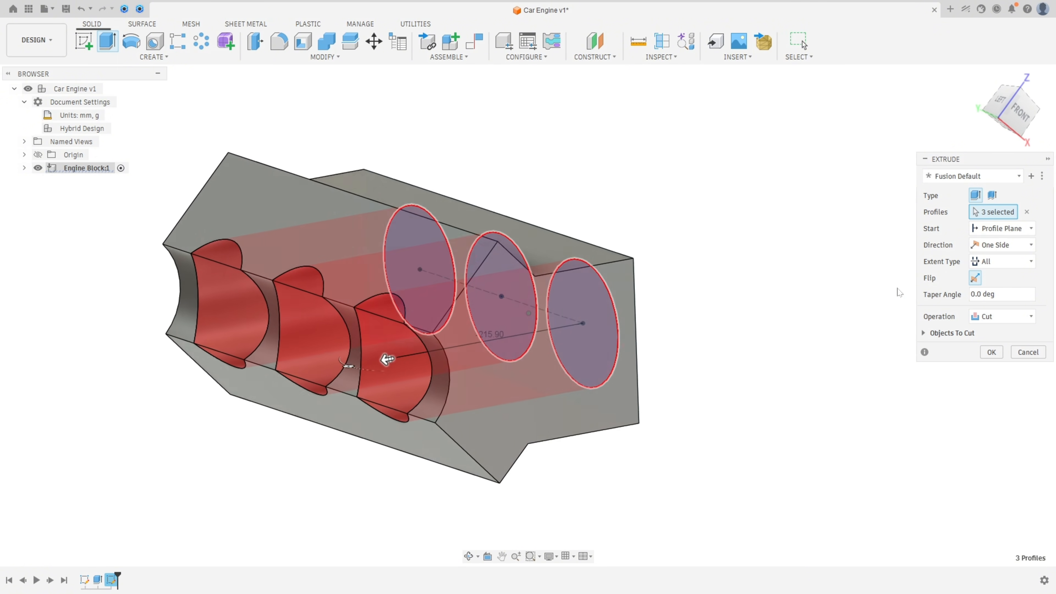
{"action": "left_click", "coordinate": [990, 353]}
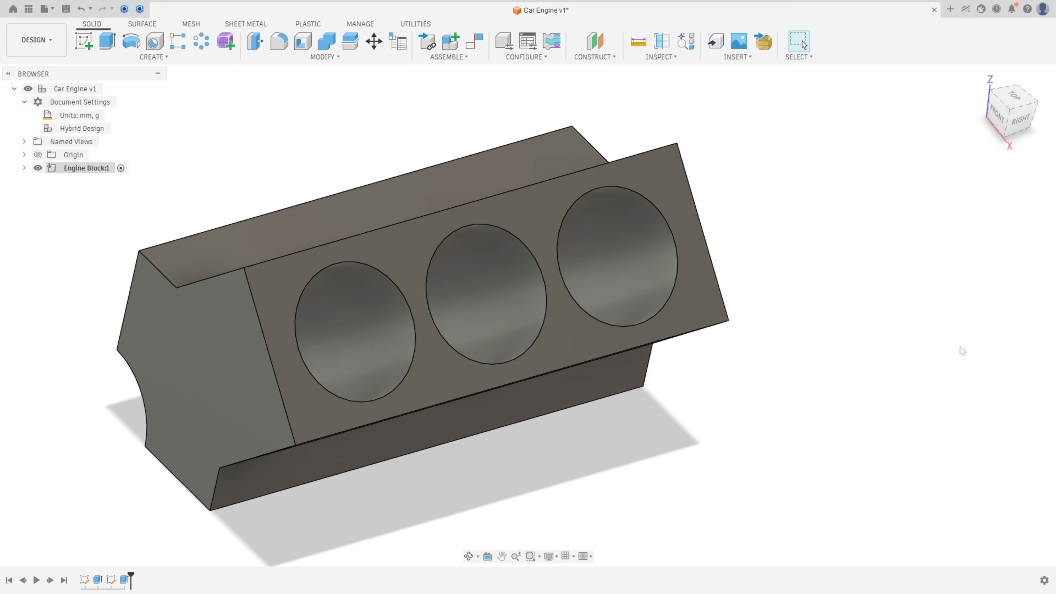
{"action": "key", "text": "ctrl+s"}
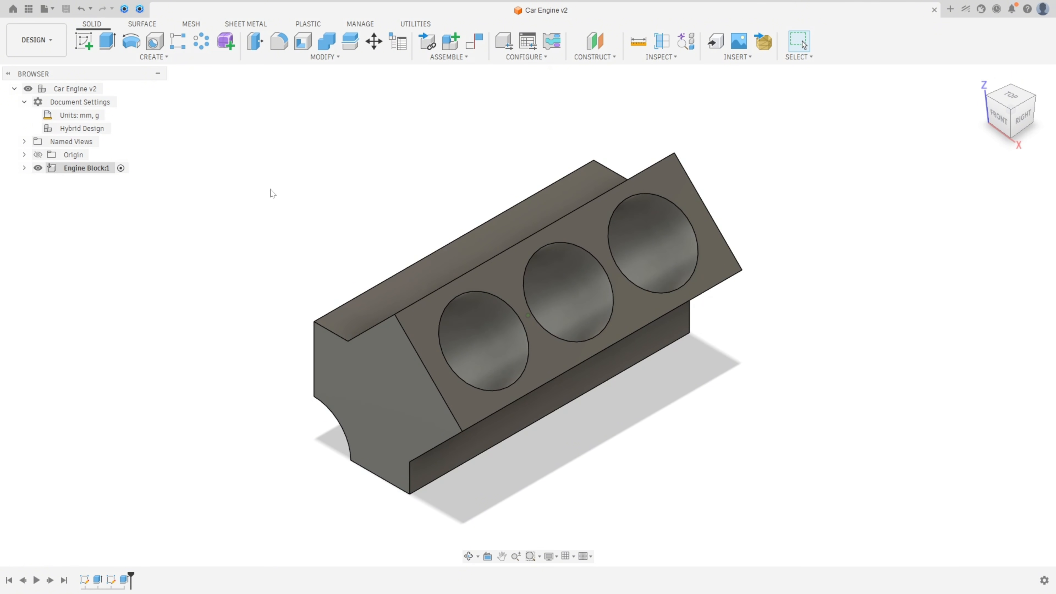
Step: Sketch a 152.4 mm diameter circle concentric with the middle bore on the block's slanted face and move its dimension outside the circle
{"action": "left_click", "coordinate": [93, 41]}
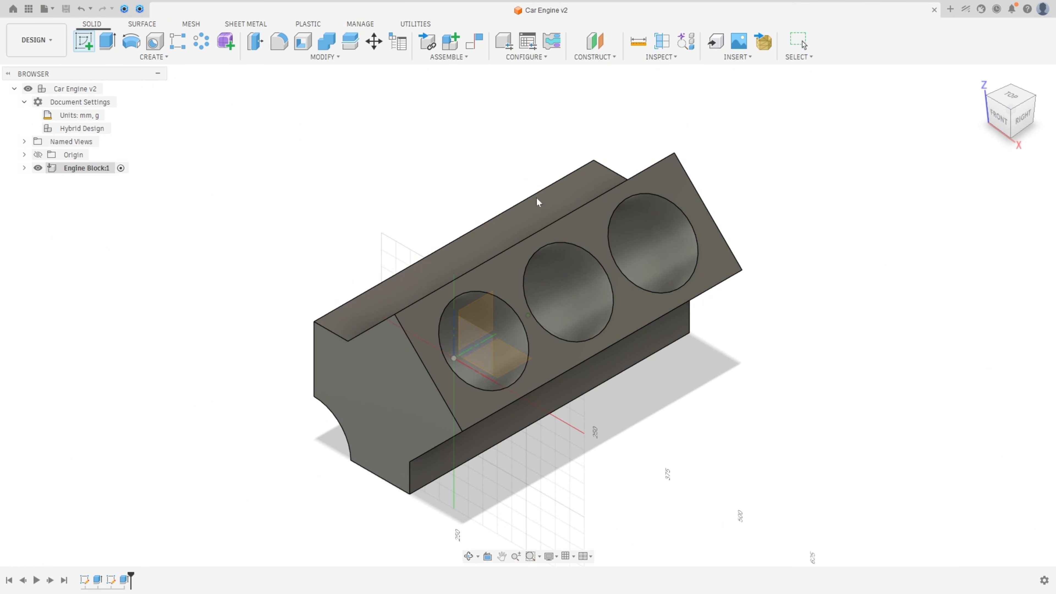
{"action": "left_click", "coordinate": [505, 274]}
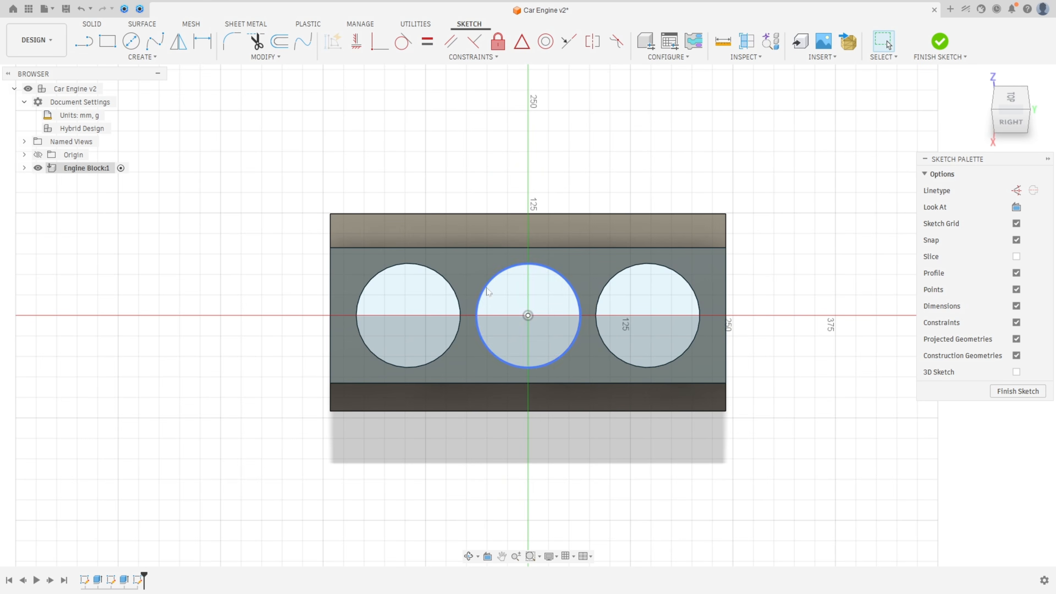
{"action": "key", "text": "c"}
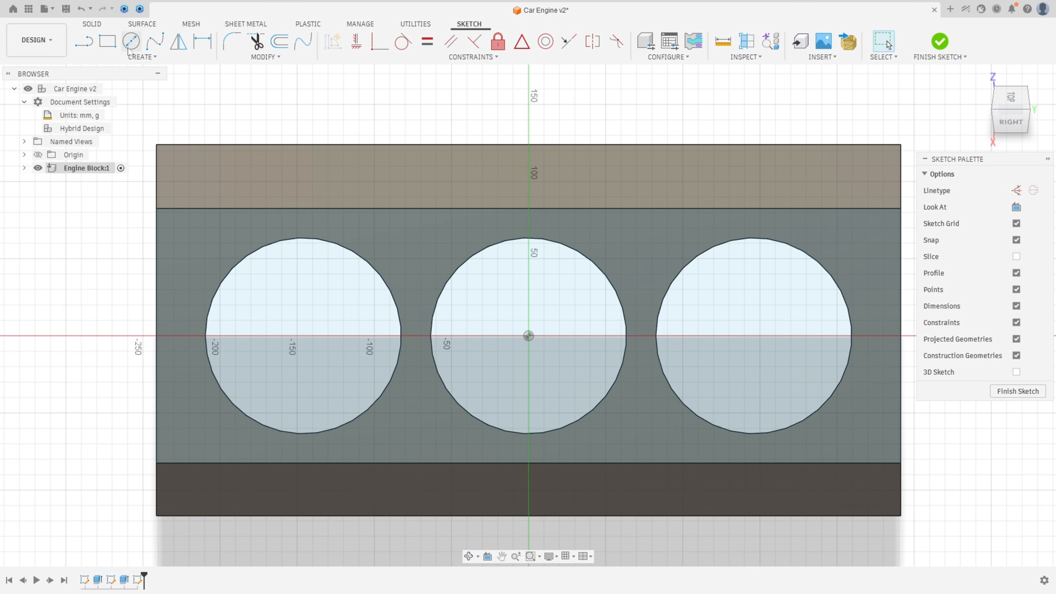
{"action": "left_click", "coordinate": [528, 336]}
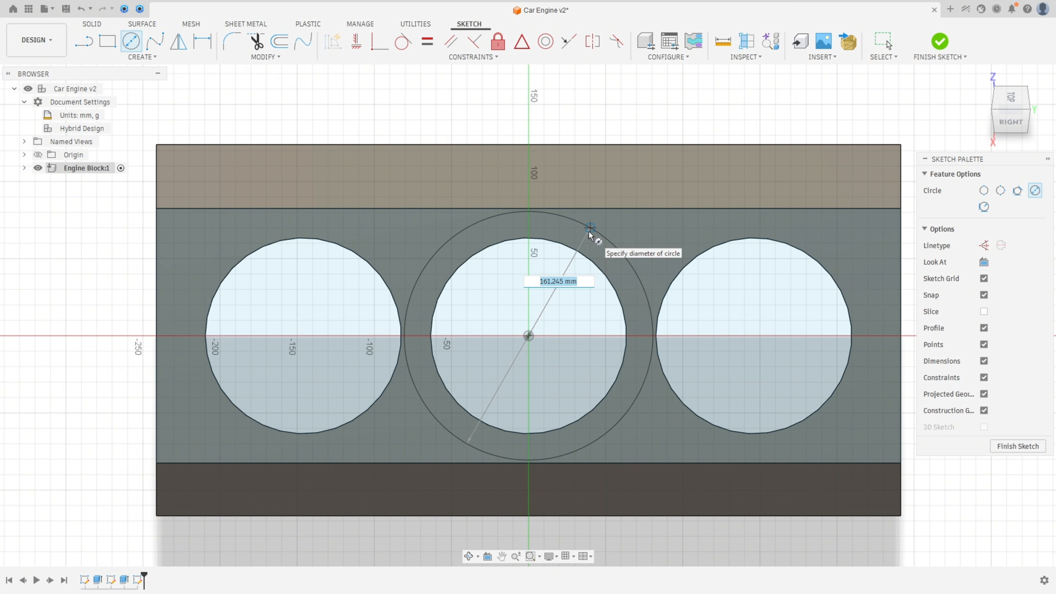
{"action": "type", "text": "152,4"}
{"action": "key", "text": "Tab"}
{"action": "key", "text": "Return"}
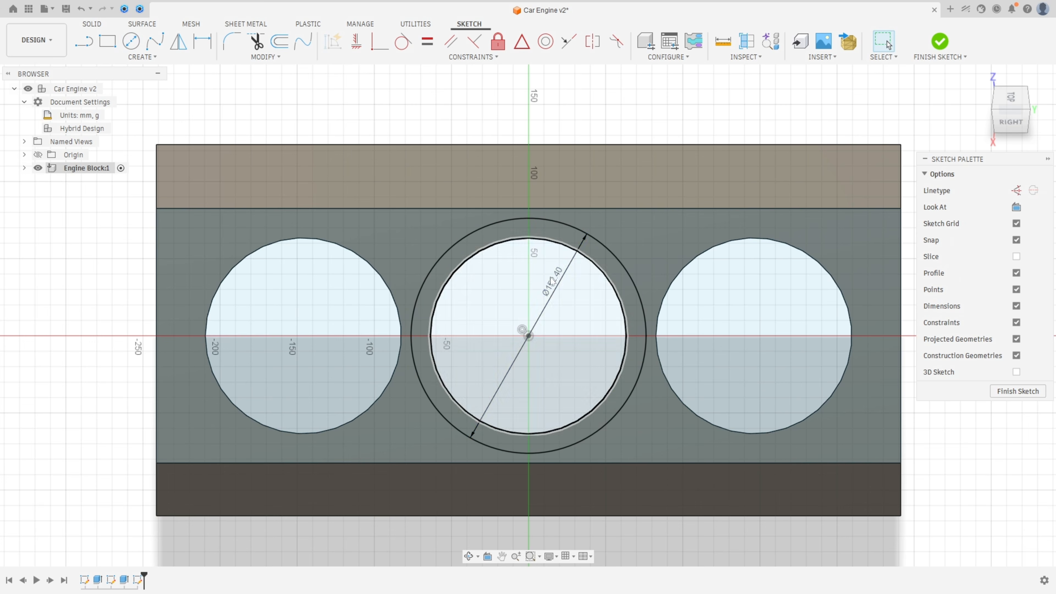
{"action": "left_click_drag", "start_coordinate": [553, 281], "coordinate": [630, 240]}
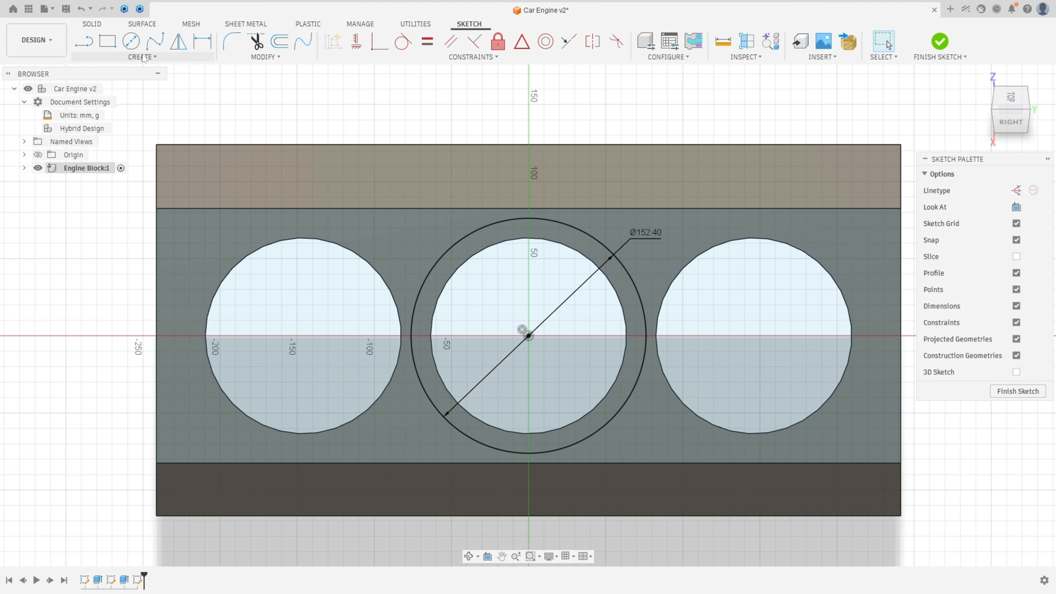
Step: Draw a circle concentric with the left bore and constrain it equal to the 152.4 mm circle around the middle bore
{"action": "left_click", "coordinate": [131, 40]}
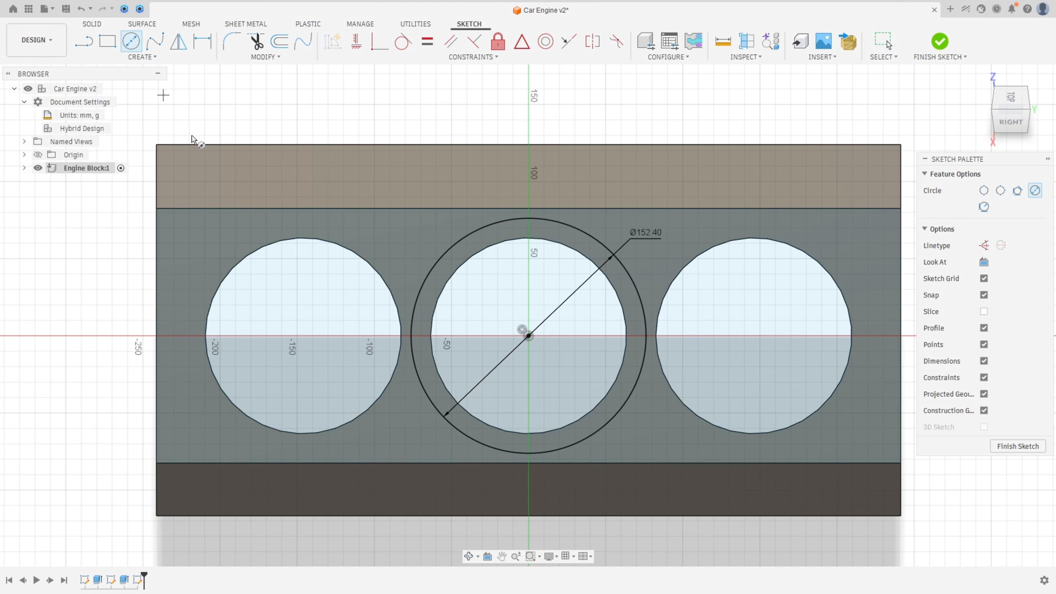
{"action": "left_click", "coordinate": [303, 335]}
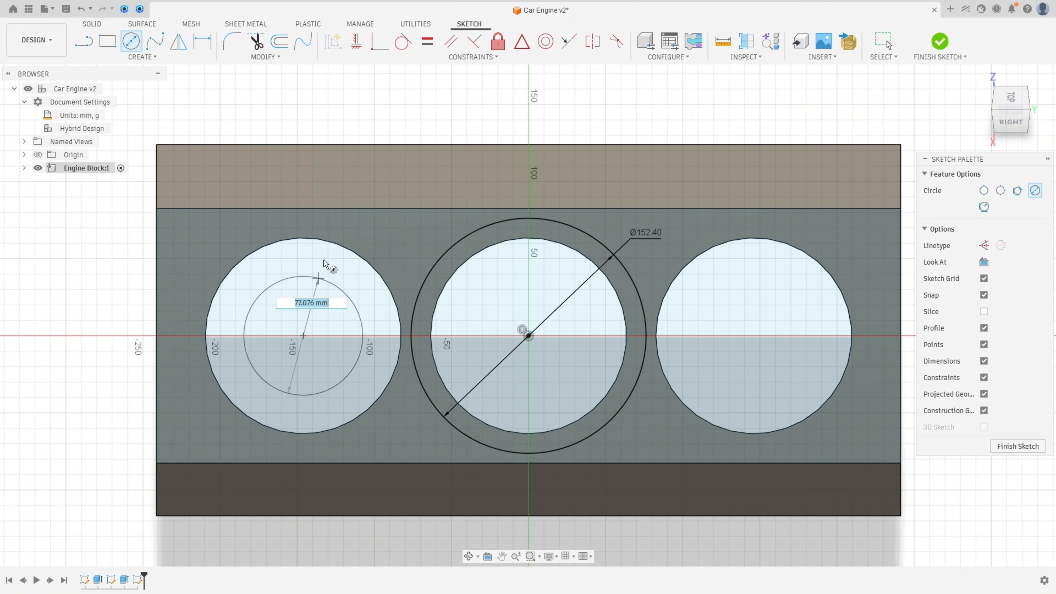
{"action": "left_click", "coordinate": [333, 226]}
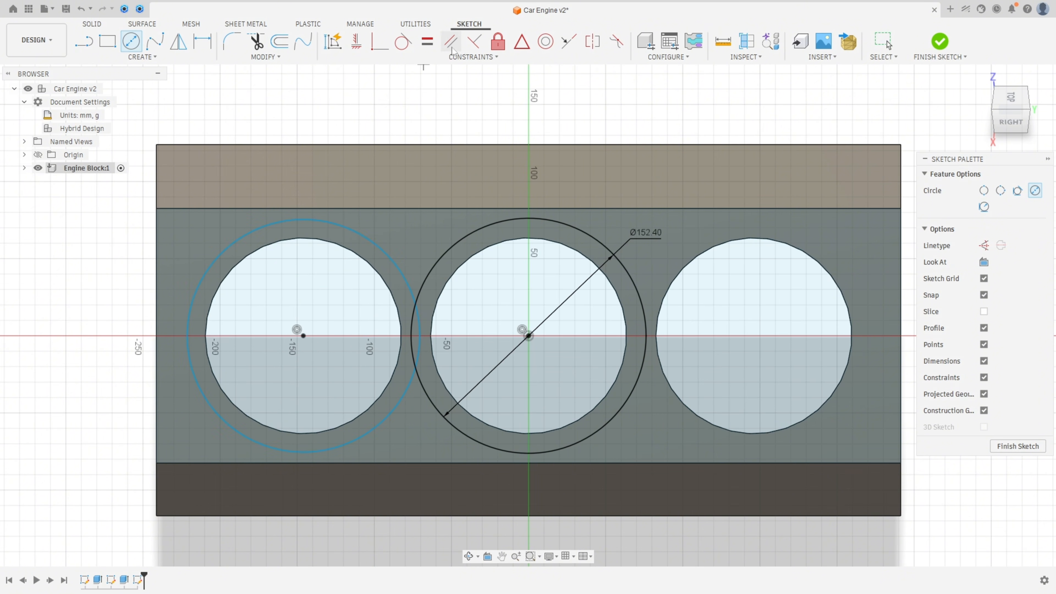
{"action": "left_click", "coordinate": [428, 43]}
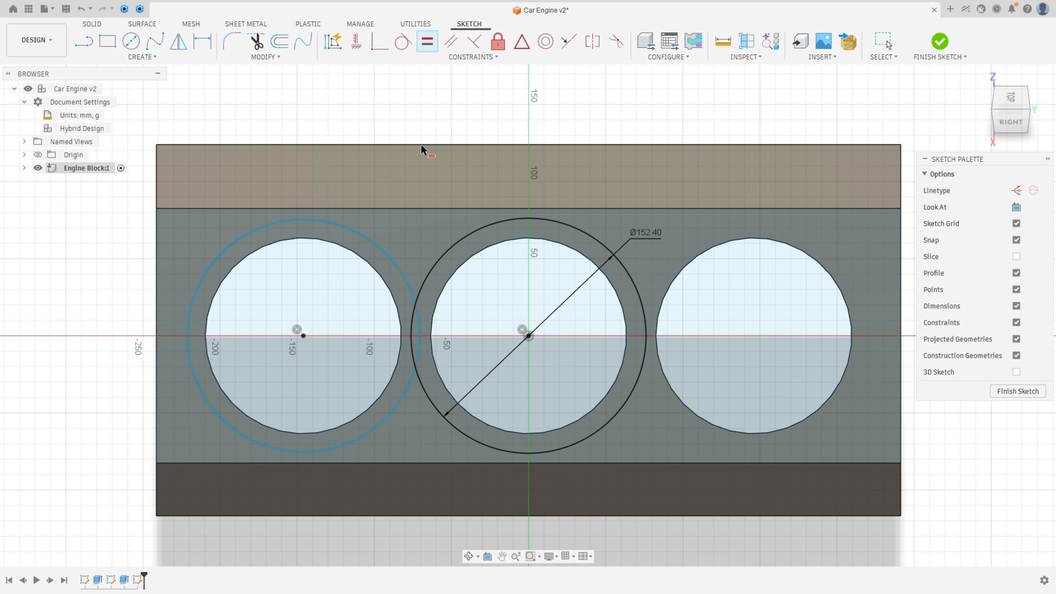
{"action": "left_click", "coordinate": [439, 252]}
{"action": "left_click", "coordinate": [384, 256]}
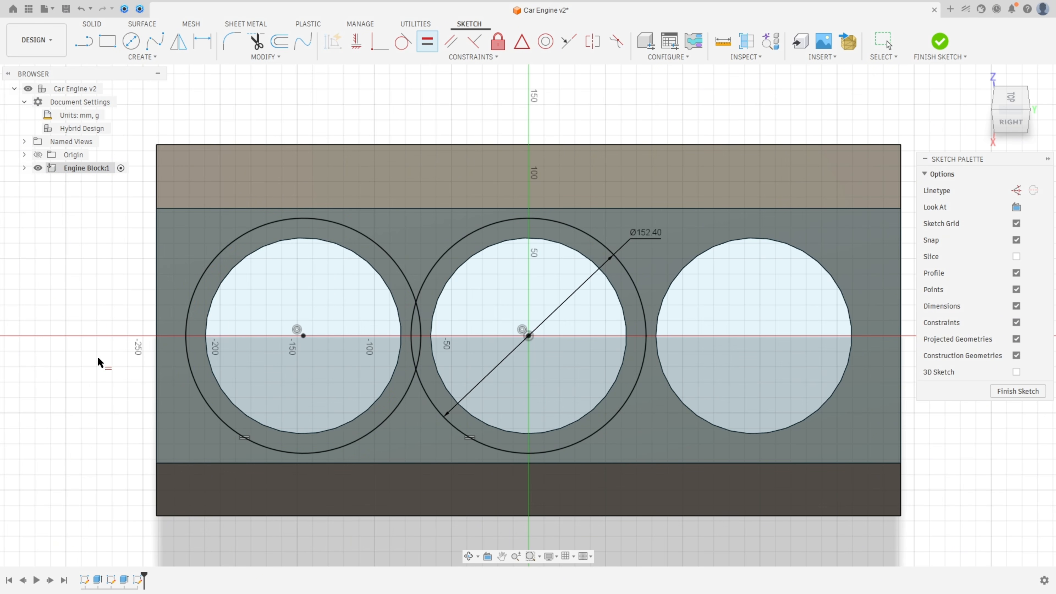
Step: Draw a construction circle with a 183.9 mm diameter centred on the left bore
{"action": "left_click", "coordinate": [131, 40]}
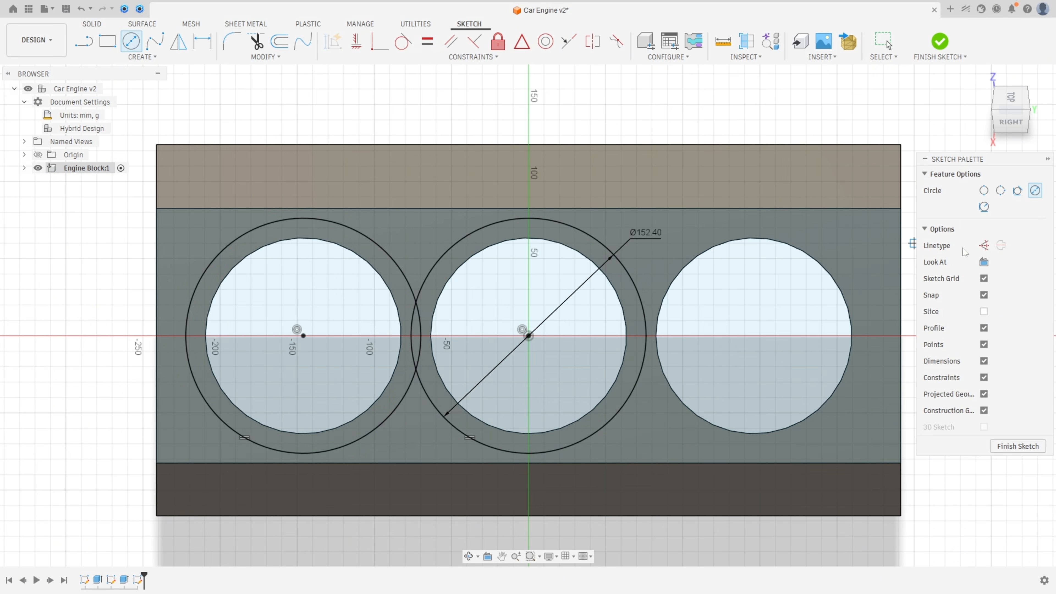
{"action": "left_click", "coordinate": [984, 246]}
{"action": "left_click", "coordinate": [304, 335]}
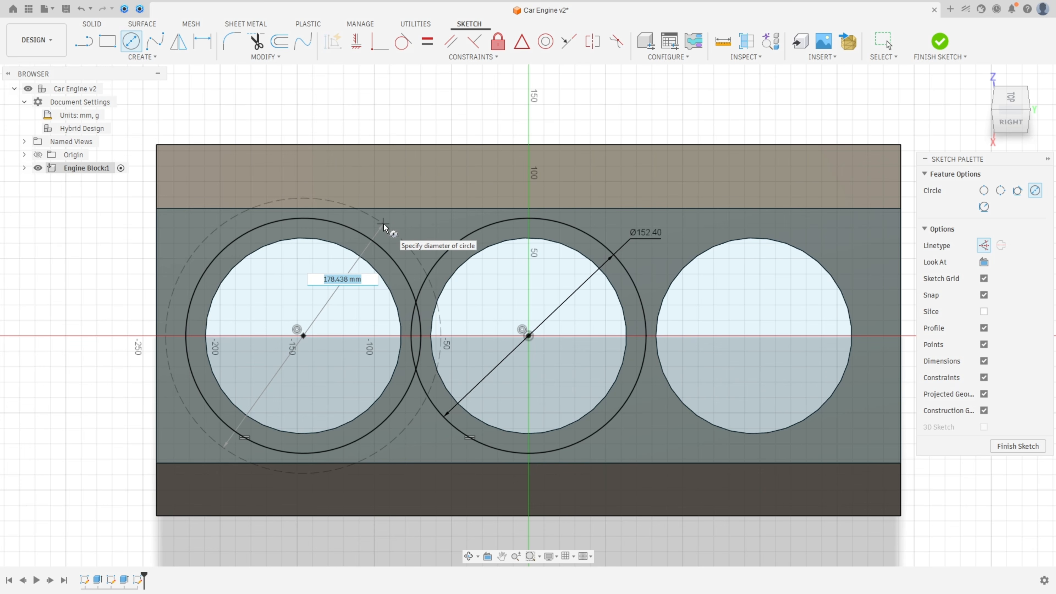
{"action": "type", "text": "183,9"}
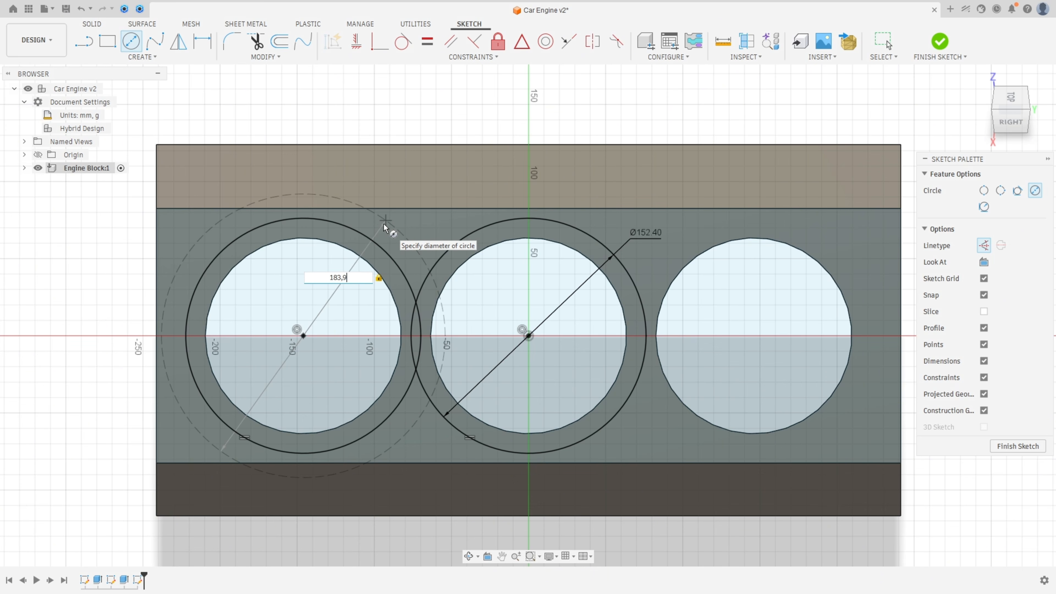
{"action": "key", "text": "Return"}
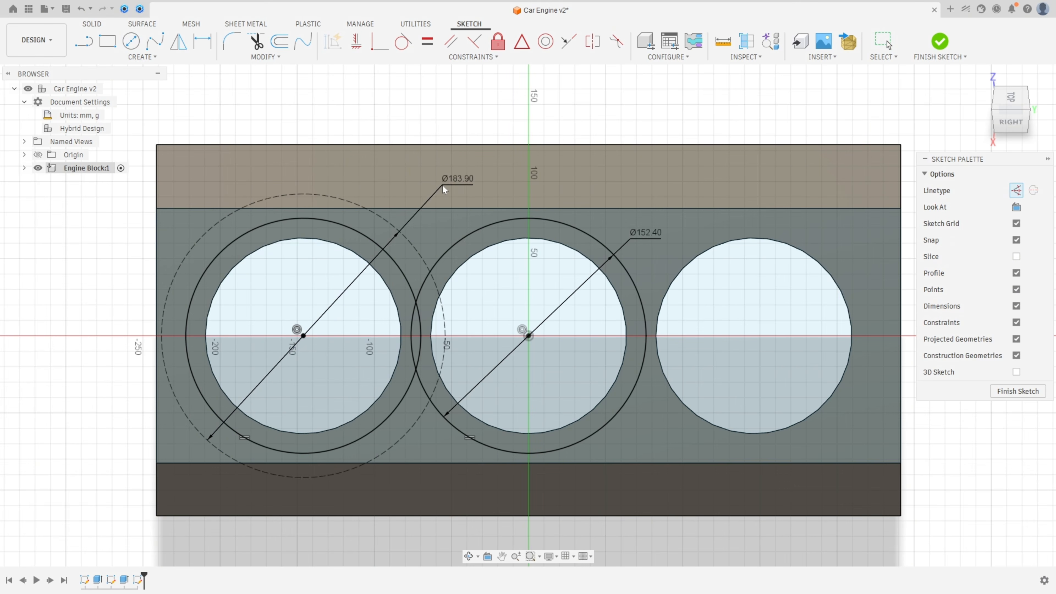
Step: Draw a solid 25.4 mm diameter circle centred on the construction circle, above the gap between the left and middle bores, and move its dimension aside
{"action": "key", "text": "c"}
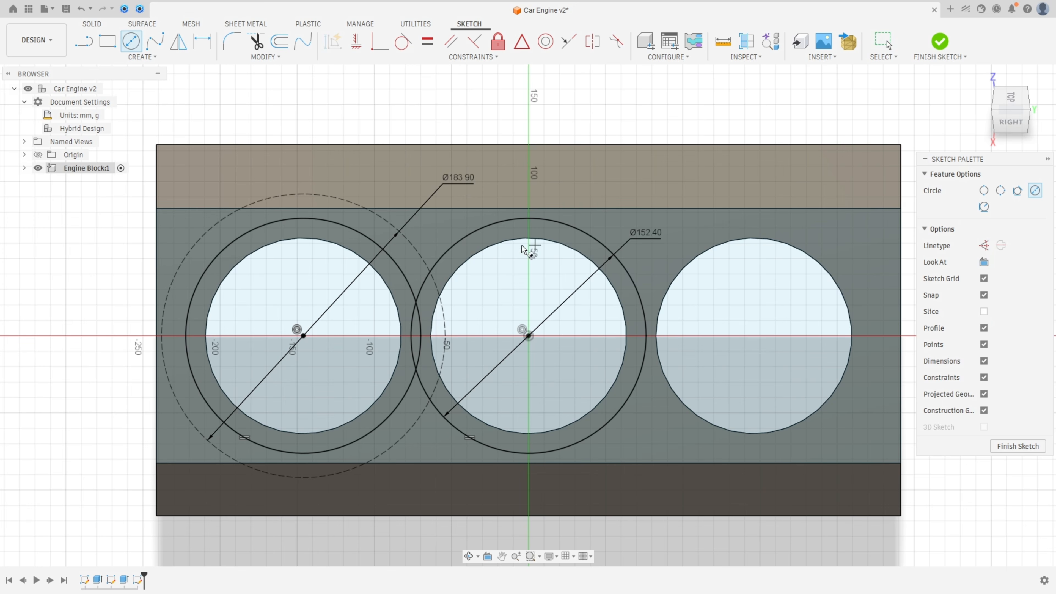
{"action": "left_click", "coordinate": [412, 246]}
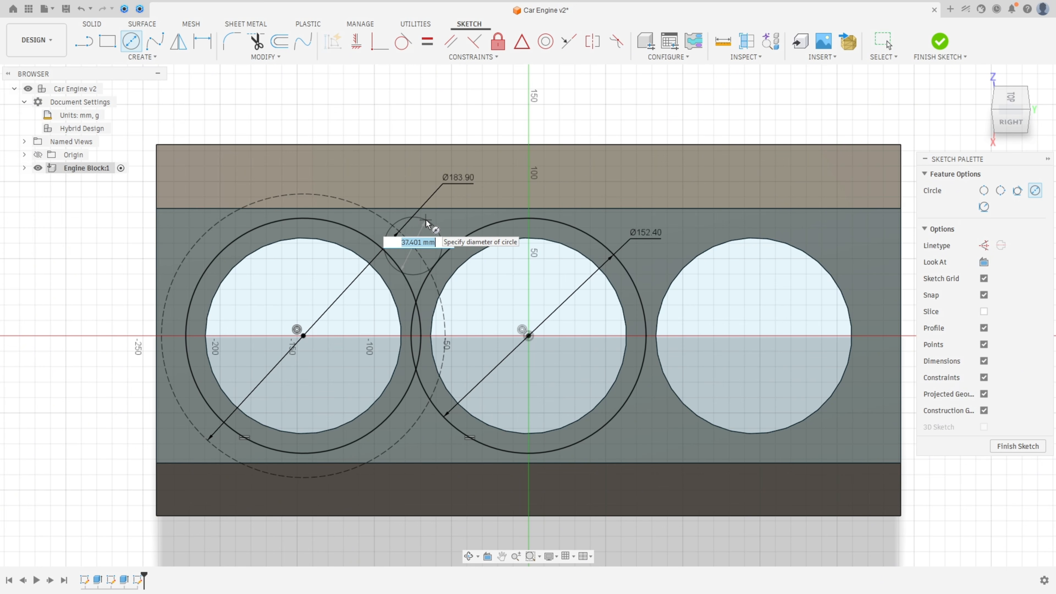
{"action": "type", "text": "25,4"}
{"action": "key", "text": "Return"}
{"action": "key", "text": "Escape"}
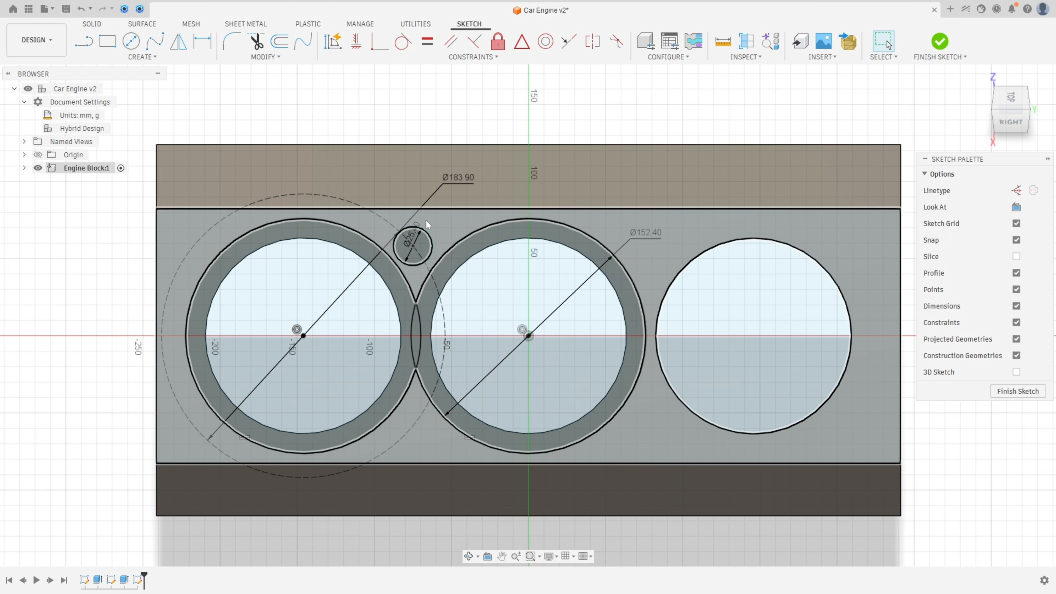
{"action": "left_click_drag", "start_coordinate": [413, 235], "coordinate": [440, 220]}
Step: Dimension the vertical distance from the small circle's centre to the middle bore's centre as 55.88 mm
{"action": "left_click", "coordinate": [203, 41]}
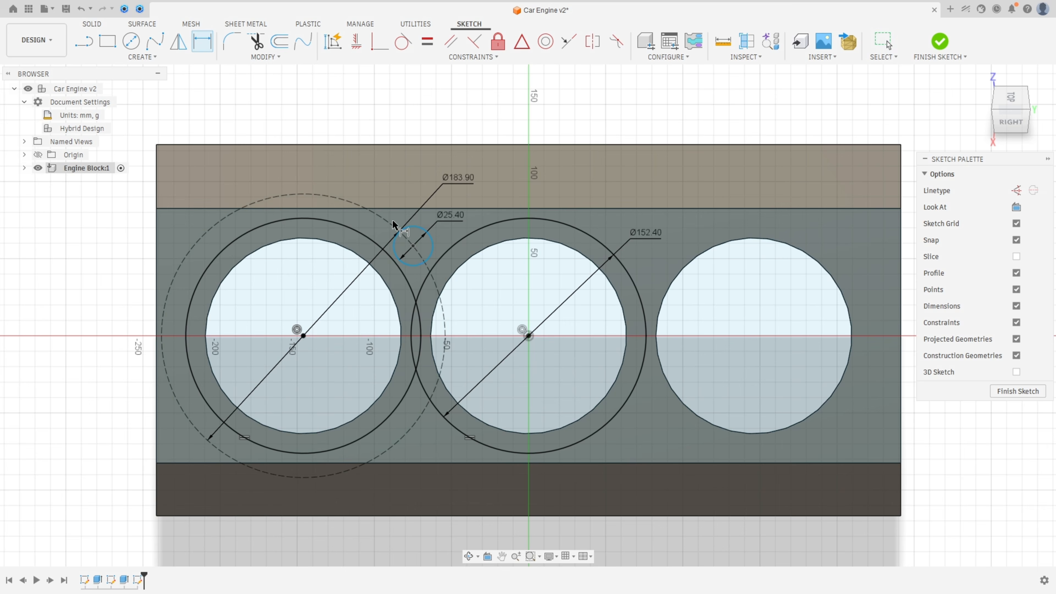
{"action": "left_click", "coordinate": [413, 245]}
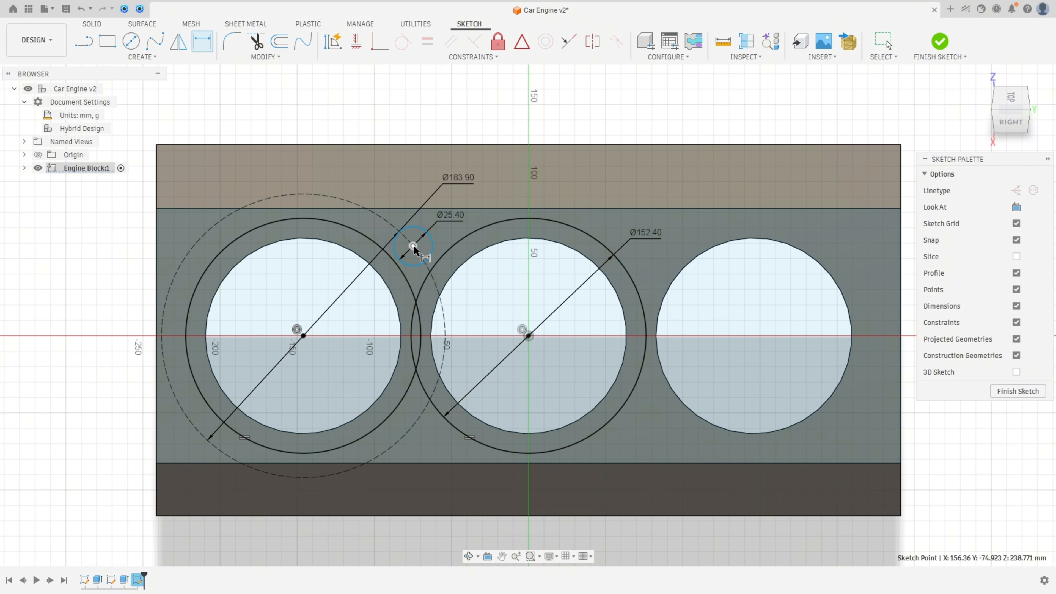
{"action": "left_click", "coordinate": [528, 336]}
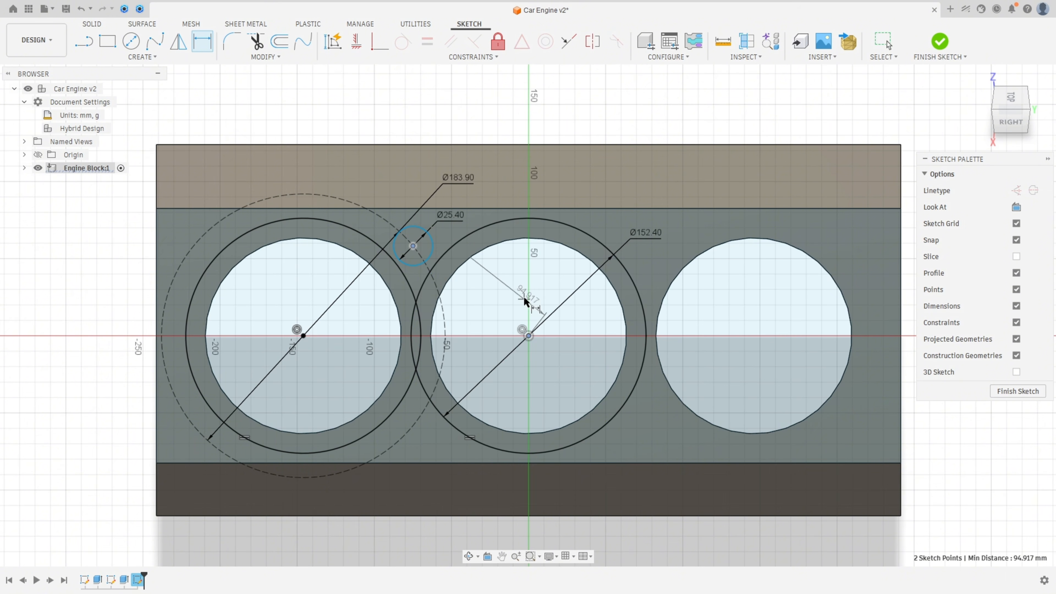
{"action": "left_click", "coordinate": [558, 292]}
{"action": "type", "text": "55"}
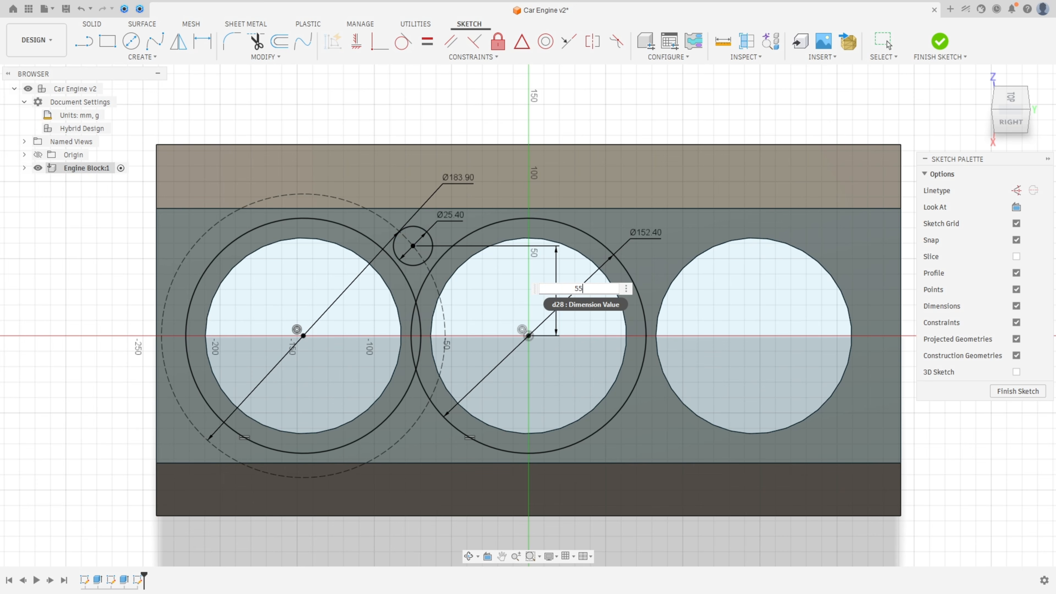
{"action": "type", "text": ",88"}
{"action": "key", "text": "Return"}
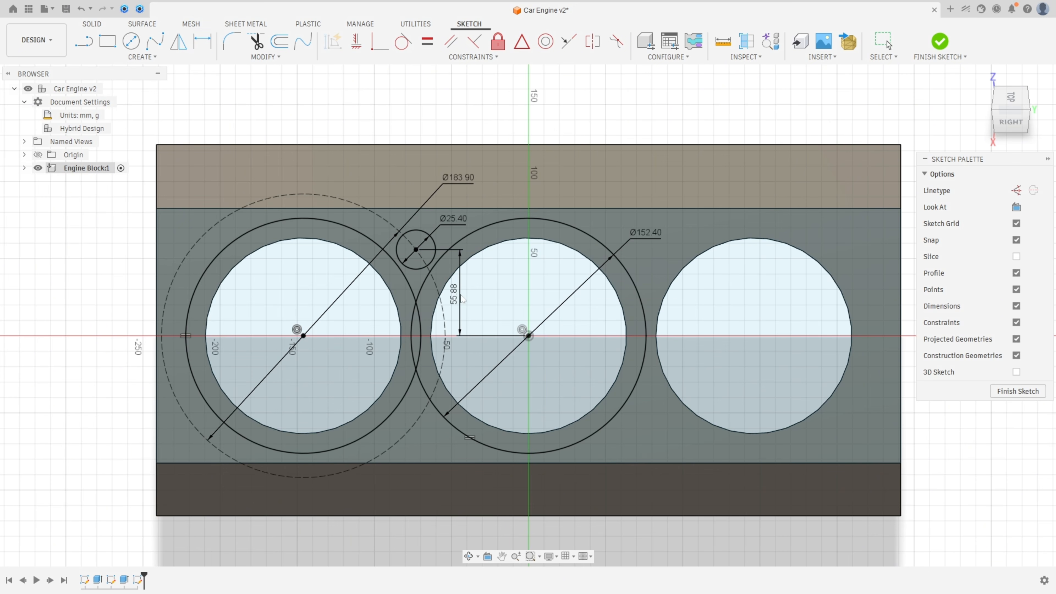
Step: Draw three more small circles, about 23 to 28 mm in diameter, on the construction circle at the left bore's upper-left, lower-left and lower-right
{"action": "left_click", "coordinate": [130, 42]}
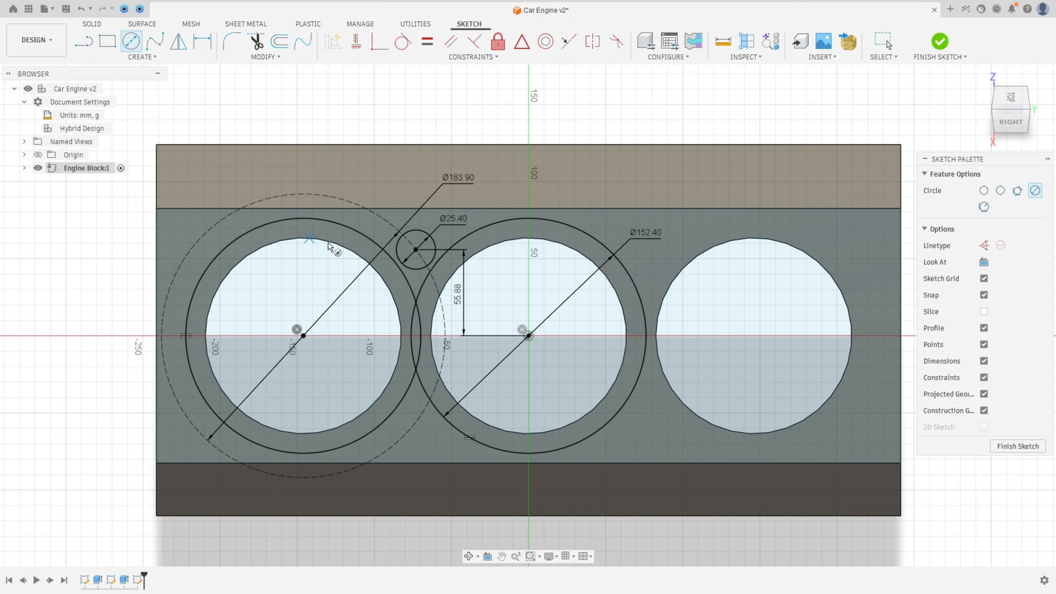
{"action": "left_click", "coordinate": [187, 255]}
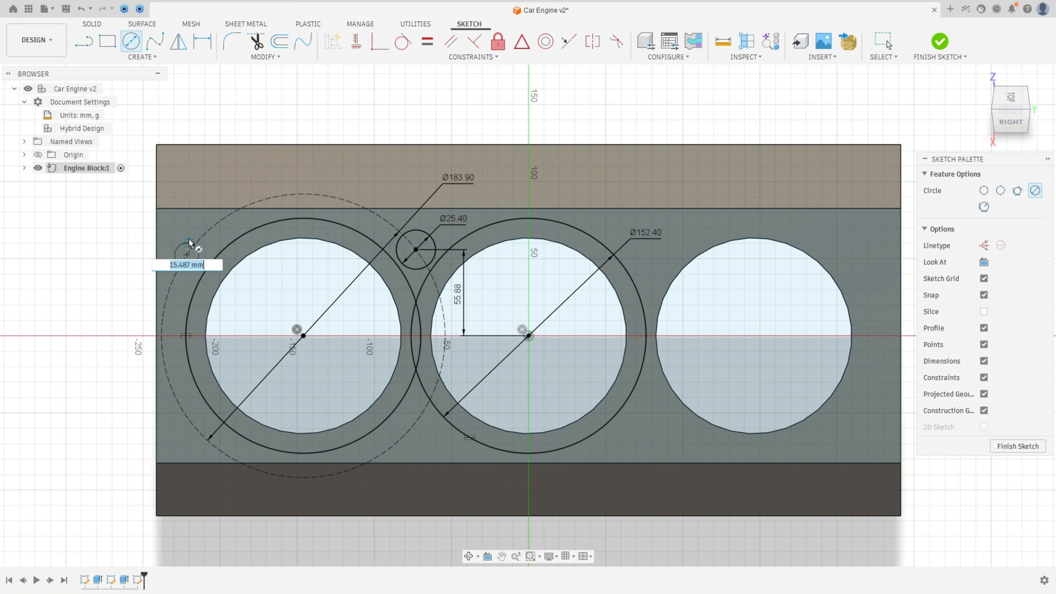
{"action": "left_click", "coordinate": [188, 275]}
{"action": "left_click", "coordinate": [190, 422]}
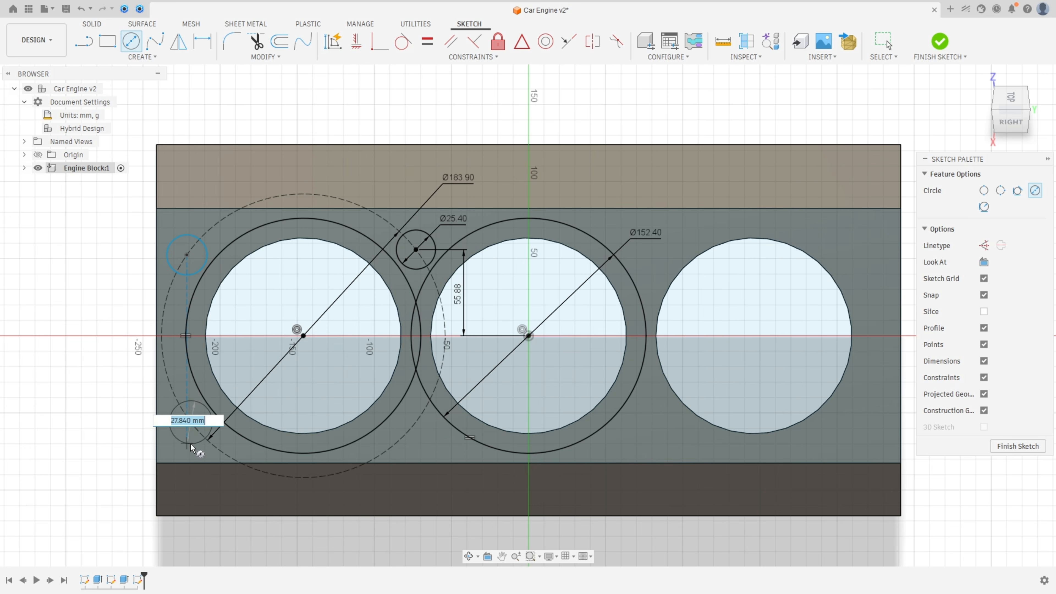
{"action": "left_click", "coordinate": [198, 442]}
{"action": "left_click", "coordinate": [409, 432]}
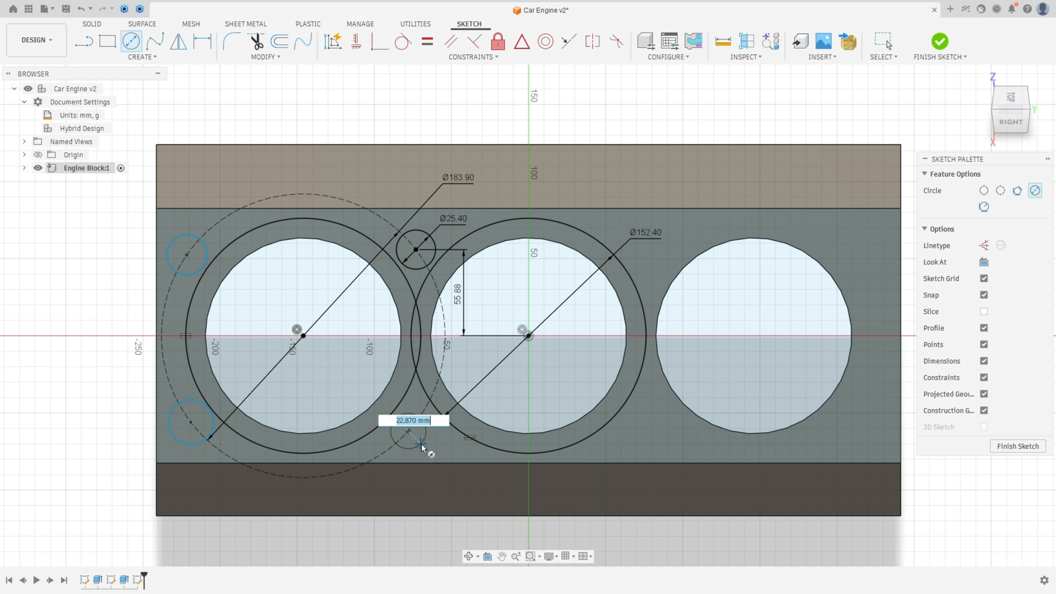
{"action": "left_click", "coordinate": [422, 448]}
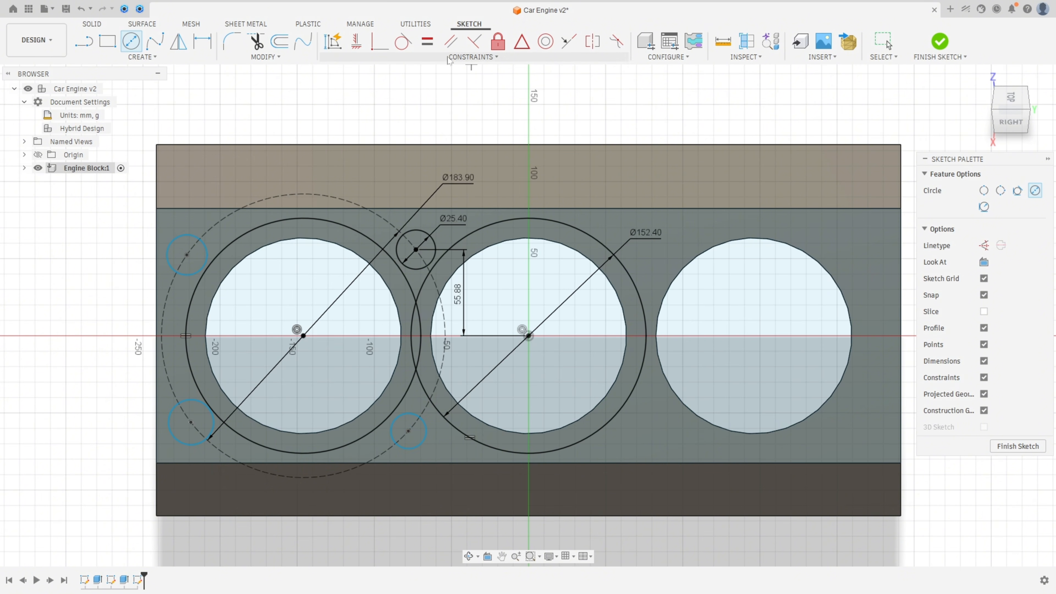
Step: Constrain the three new small circles around the left bore to be equal in size to the 25.4 mm circle
{"action": "left_click", "coordinate": [427, 45]}
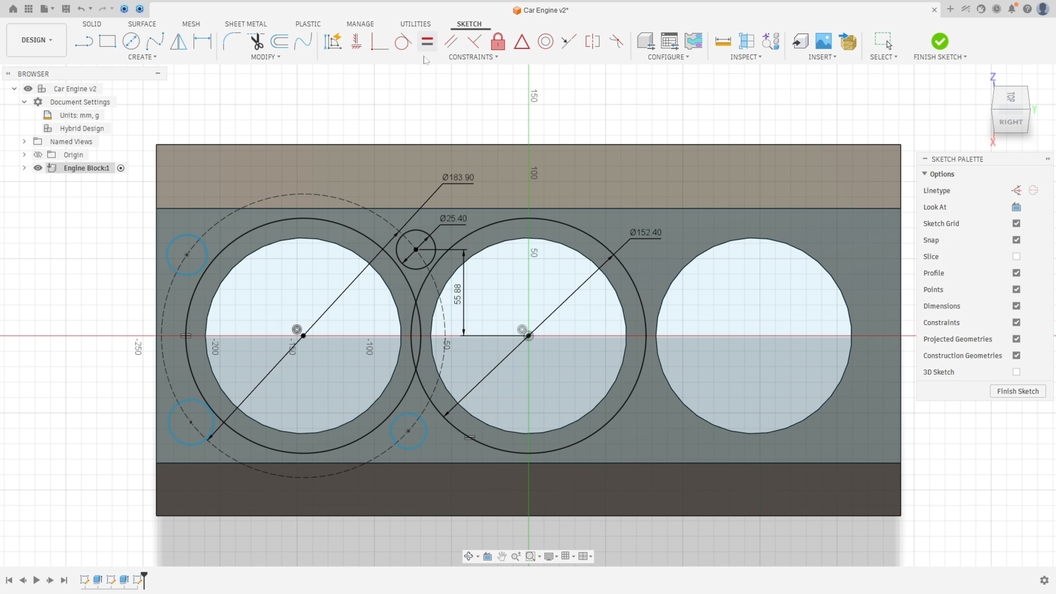
{"action": "left_click", "coordinate": [420, 236]}
{"action": "left_click", "coordinate": [206, 255]}
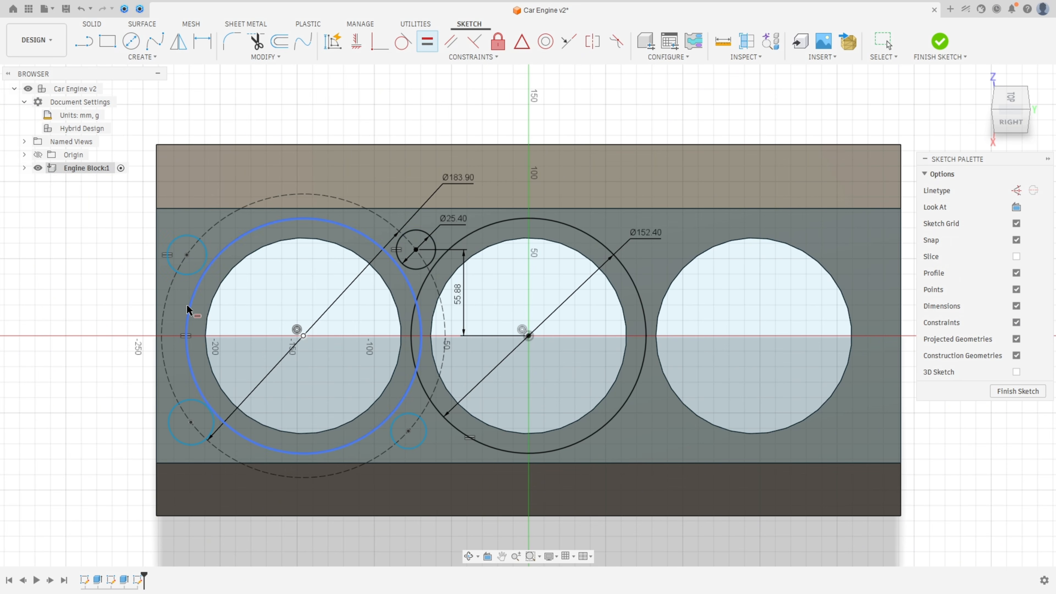
{"action": "left_click", "coordinate": [185, 275]}
{"action": "left_click", "coordinate": [194, 400]}
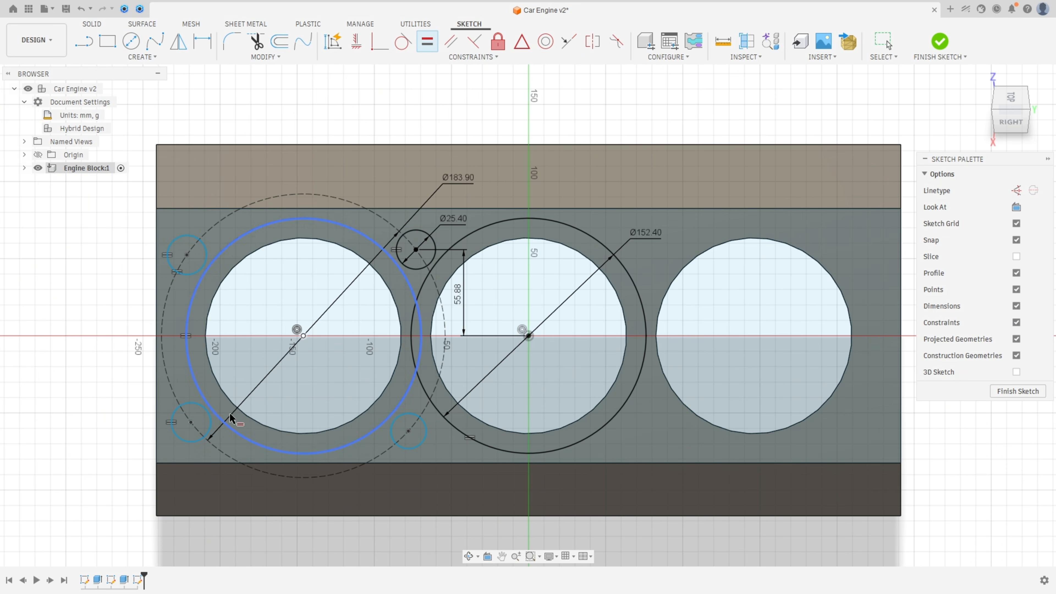
{"action": "left_click", "coordinate": [210, 430]}
{"action": "left_click", "coordinate": [415, 450]}
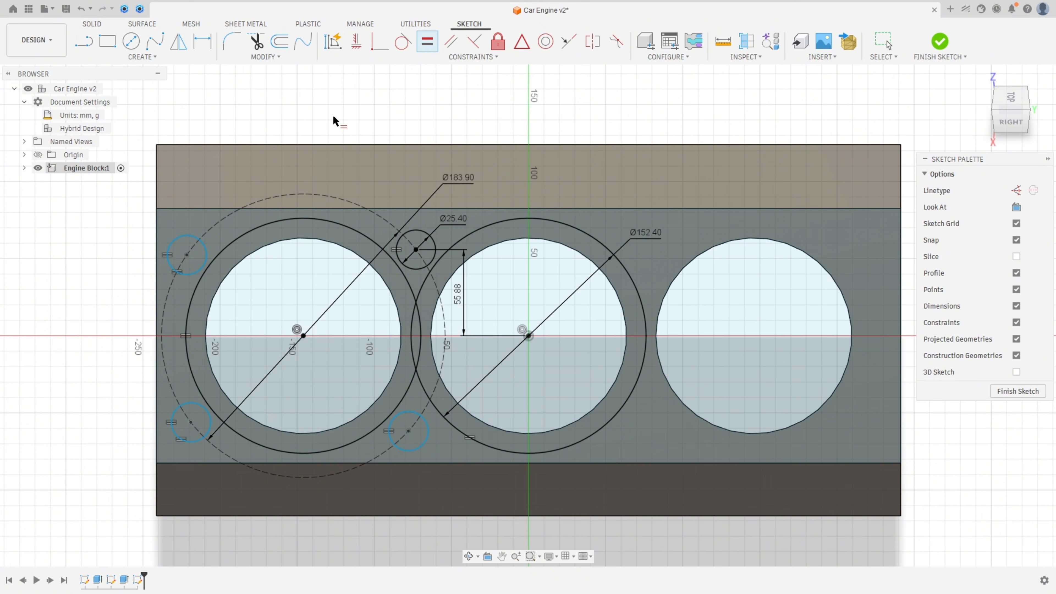
Step: Align the centres of the four small circles with horizontal and vertical constraints, and move the 55.88 mm dimension aside
{"action": "left_click", "coordinate": [356, 42]}
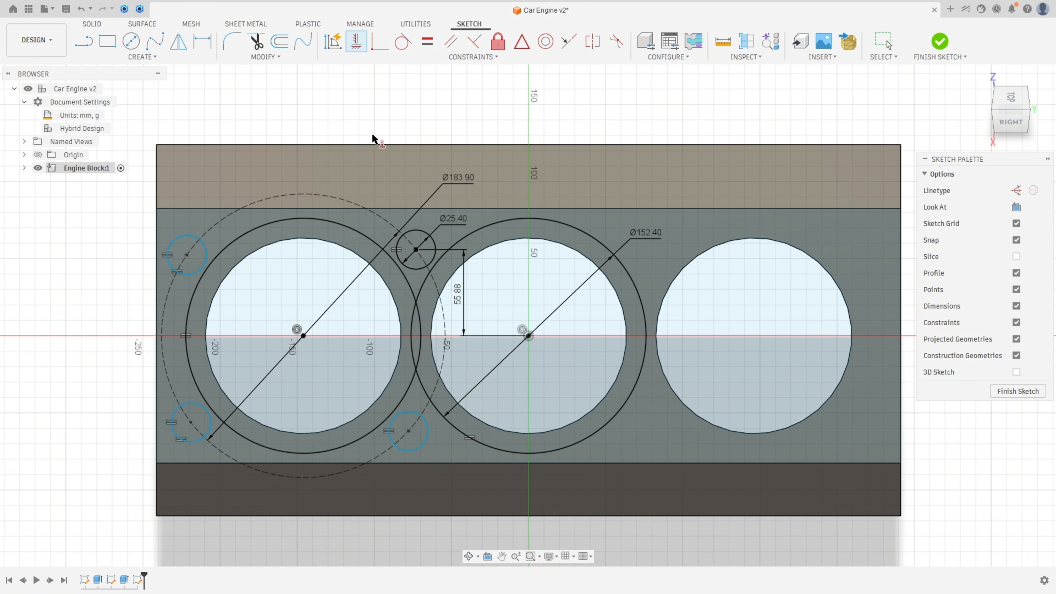
{"action": "left_click", "coordinate": [415, 250]}
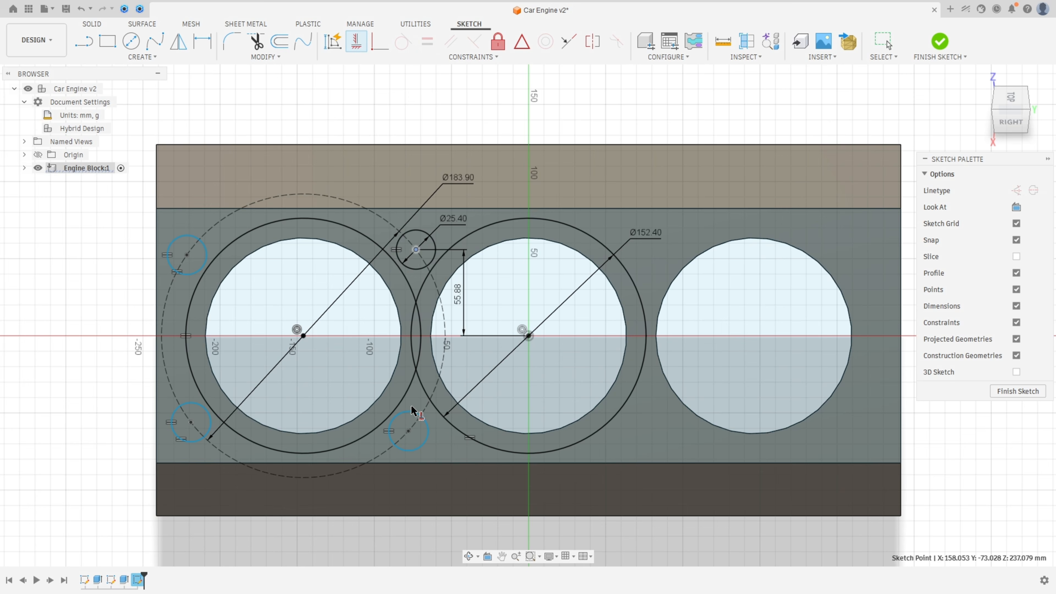
{"action": "left_click", "coordinate": [408, 432]}
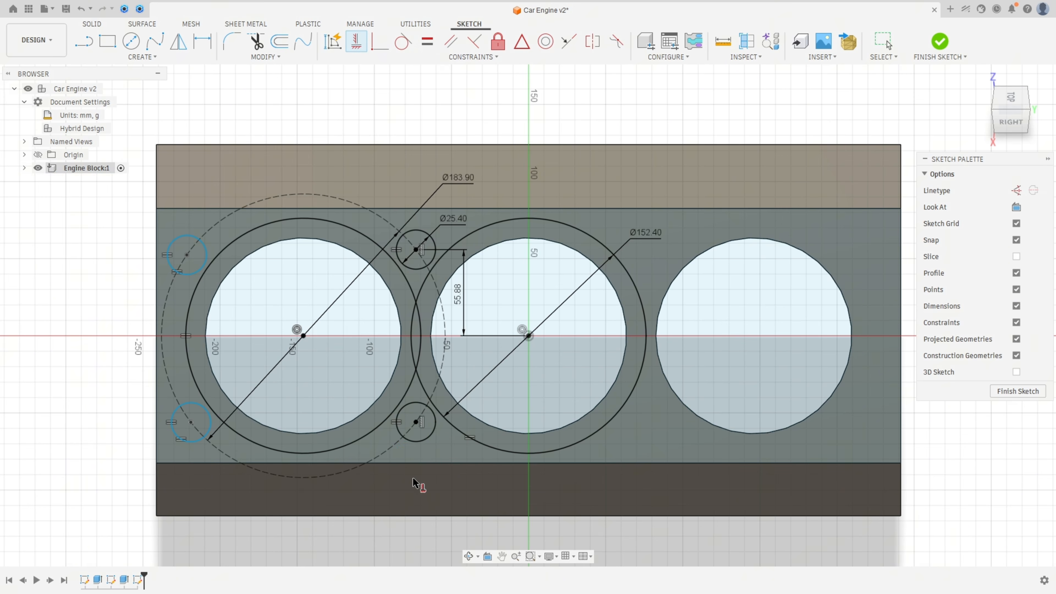
{"action": "left_click", "coordinate": [190, 422]}
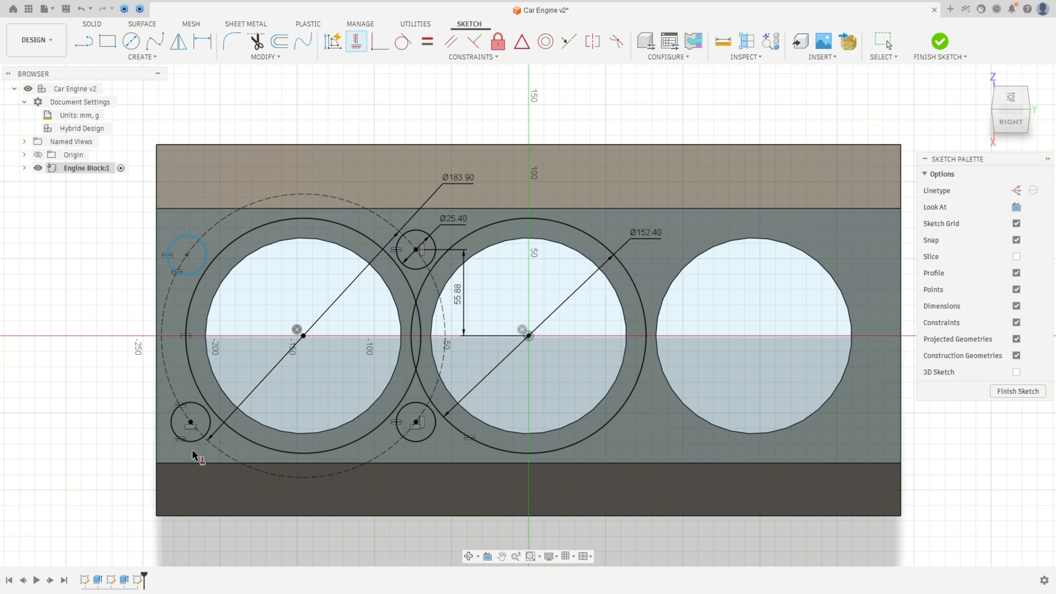
{"action": "left_click", "coordinate": [186, 256]}
{"action": "key", "text": "Escape"}
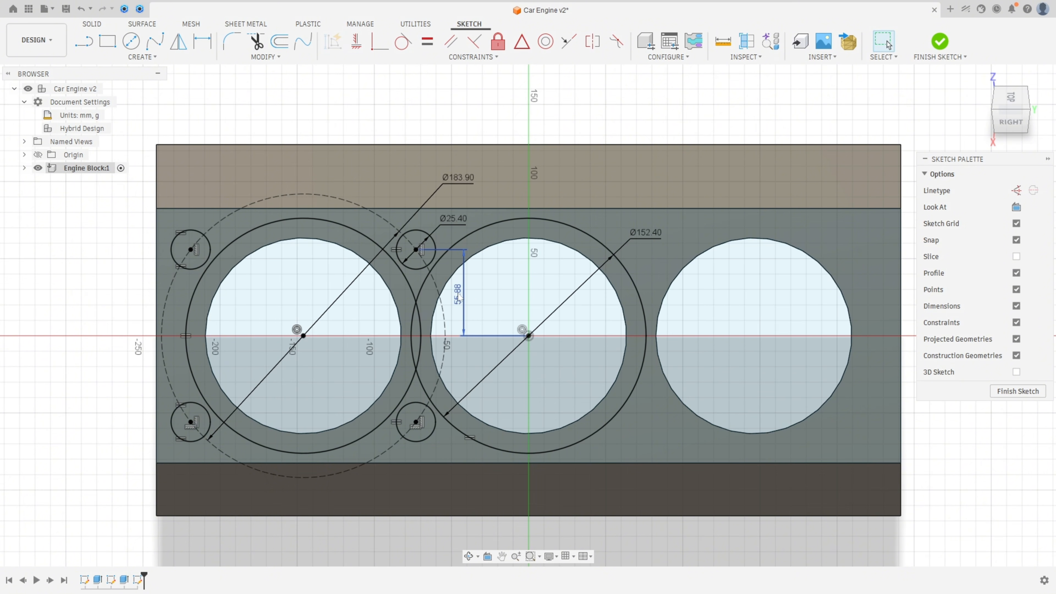
{"action": "left_click_drag", "start_coordinate": [458, 294], "coordinate": [498, 291]}
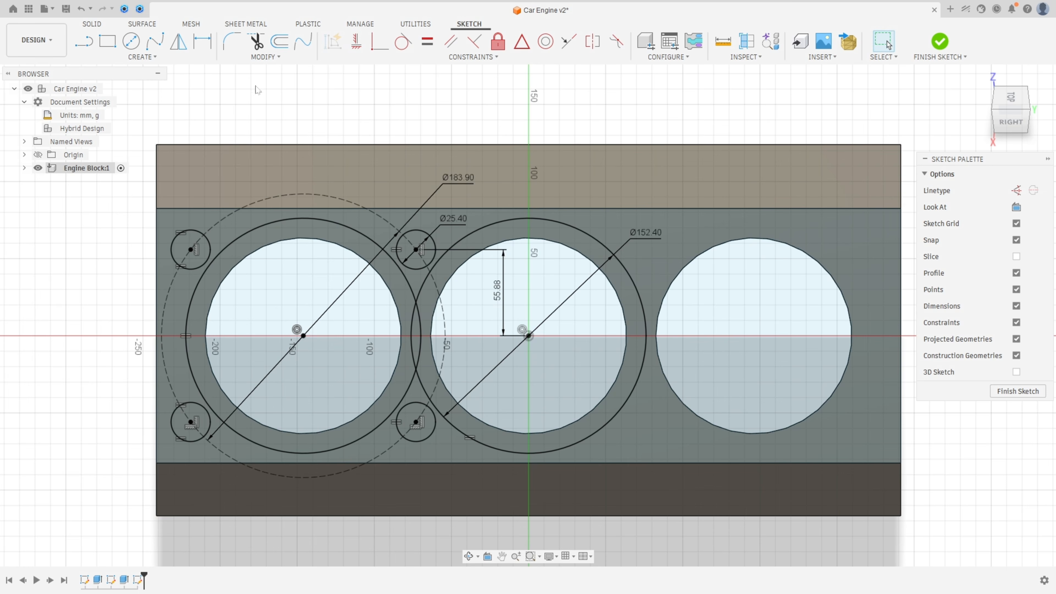
Step: Offset the rectangular outline of the bore face 12.7 mm inward and move the offset dimension above the upper-left small circle
{"action": "left_click", "coordinate": [281, 44]}
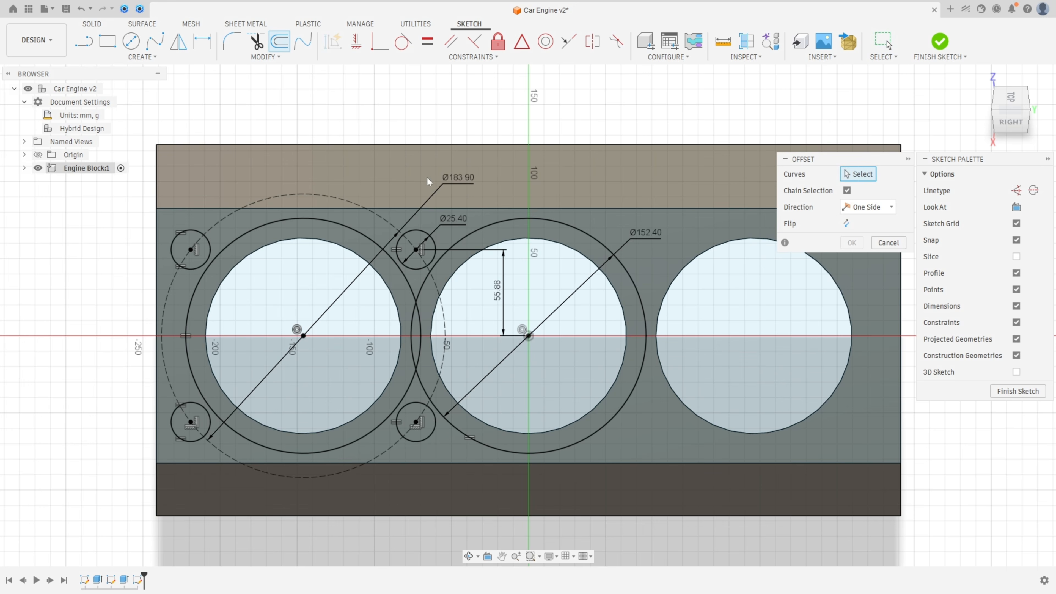
{"action": "left_click", "coordinate": [486, 208]}
{"action": "left_click_drag", "start_coordinate": [484, 199], "coordinate": [486, 235]}
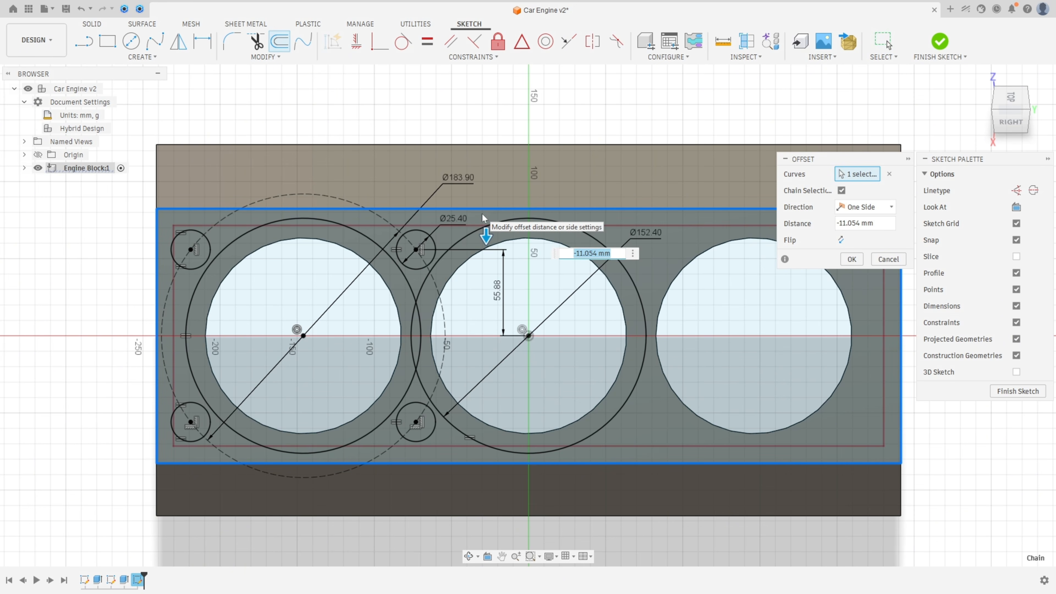
{"action": "type", "text": "-12,7"}
{"action": "left_click", "coordinate": [851, 259]}
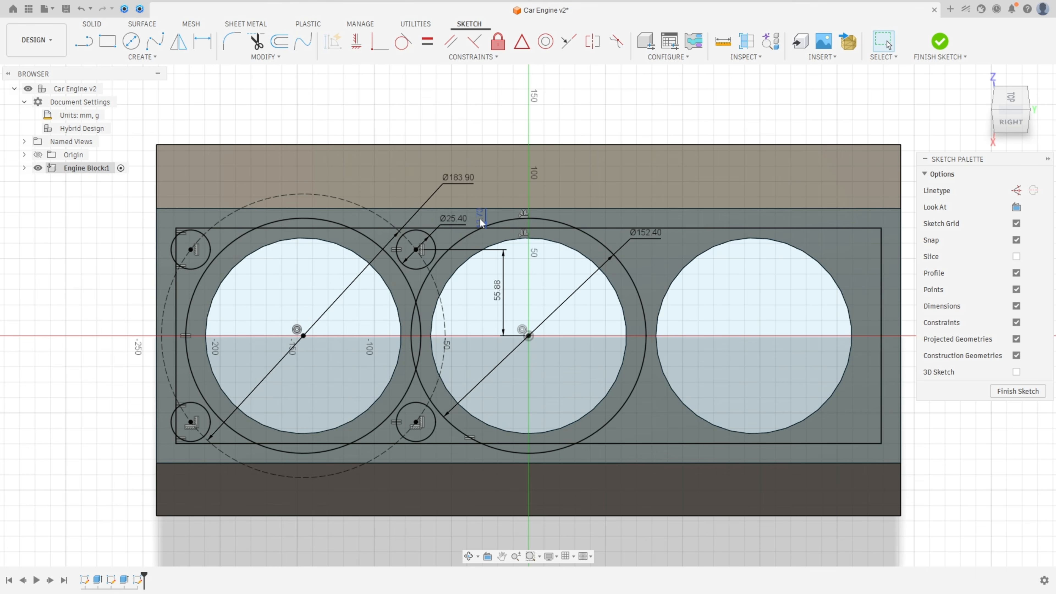
{"action": "left_click_drag", "start_coordinate": [383, 205], "coordinate": [183, 179]}
{"action": "double_click", "coordinate": [189, 179]}
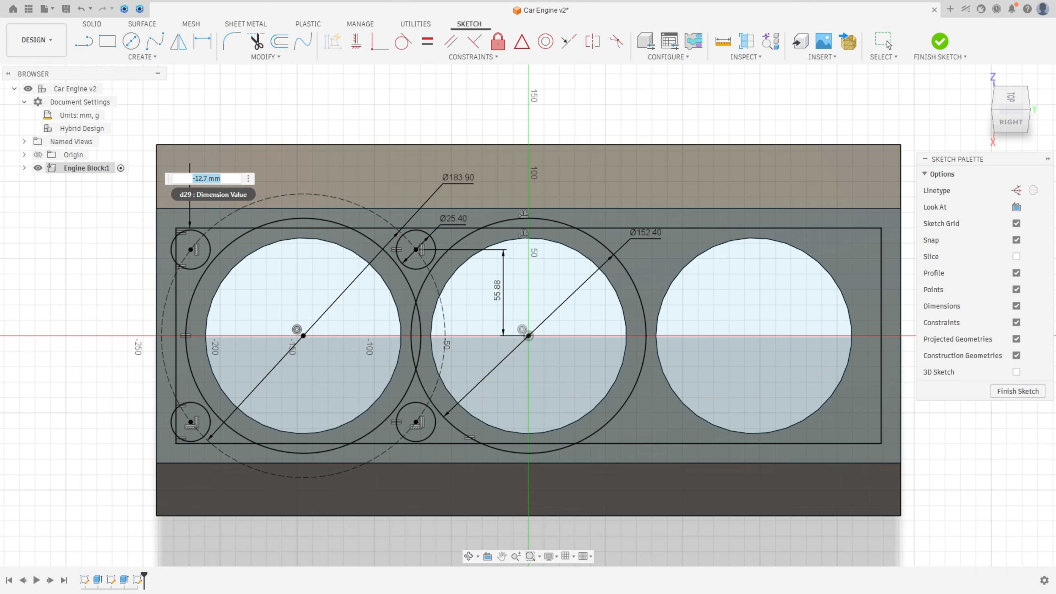
{"action": "key", "text": "Return"}
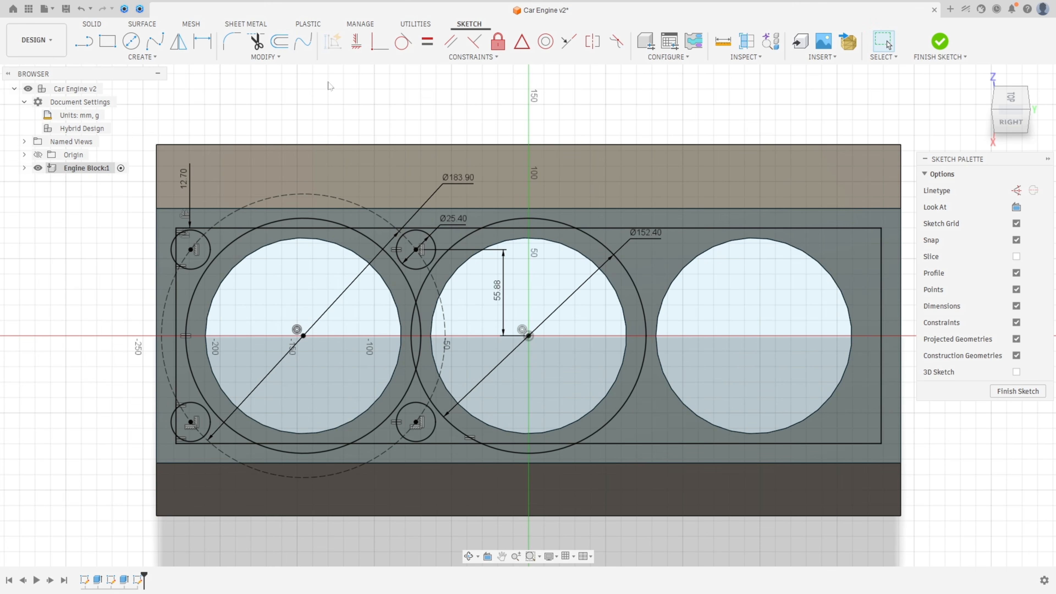
Step: Draw a vertical construction line about 70 mm long from the middle bore's centre up to the inner rectangle's upper edge
{"action": "middle_click_drag", "start_coordinate": [341, 97], "coordinate": [277, 72]}
{"action": "scroll", "coordinate": [278, 72], "scroll_direction": "up", "scroll_amount": 1}
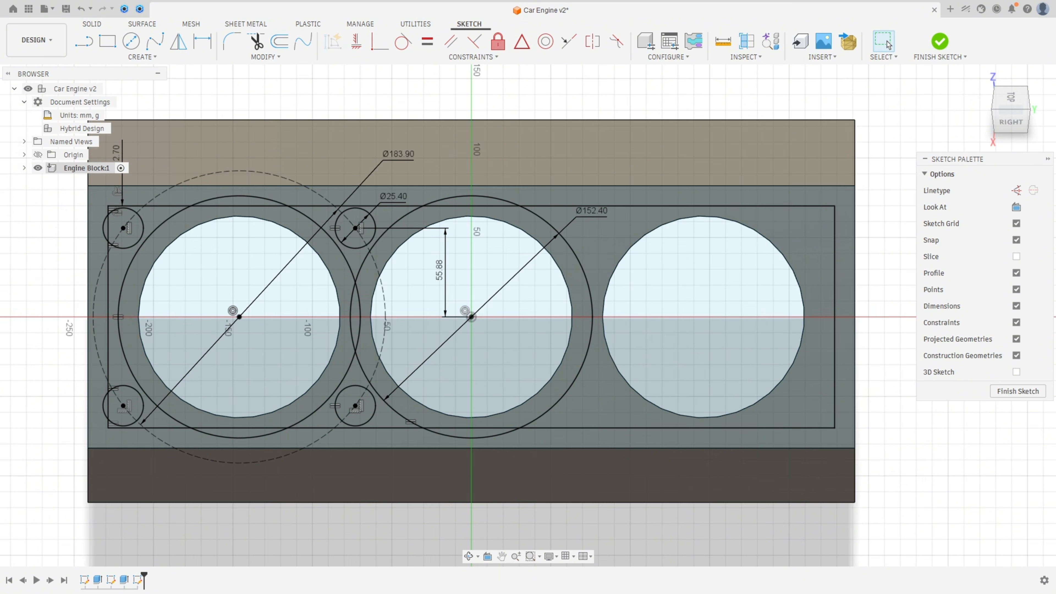
{"action": "left_click", "coordinate": [88, 43]}
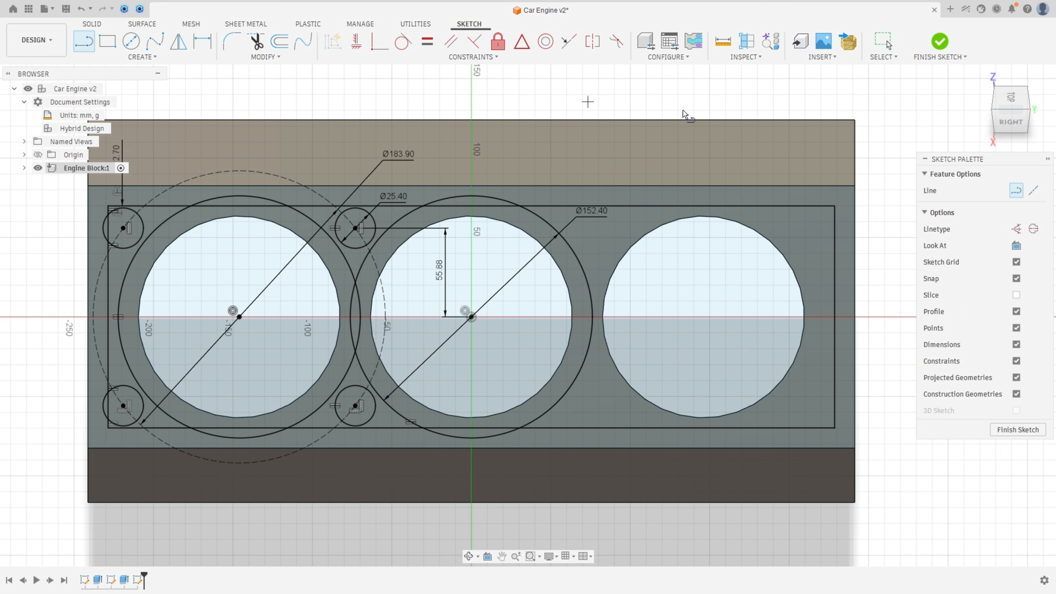
{"action": "left_click", "coordinate": [1016, 228]}
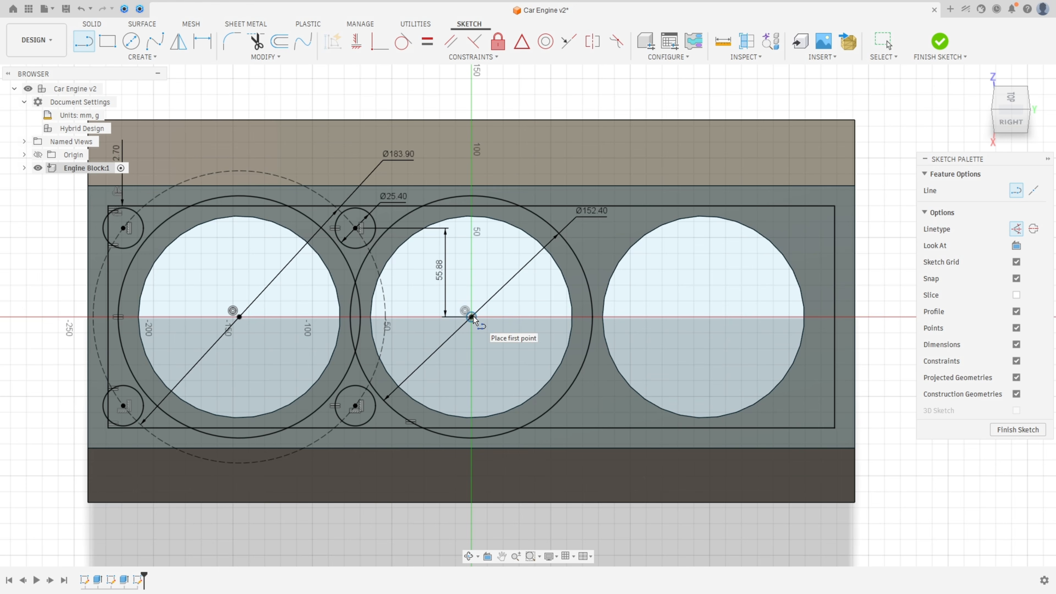
{"action": "left_click", "coordinate": [465, 311]}
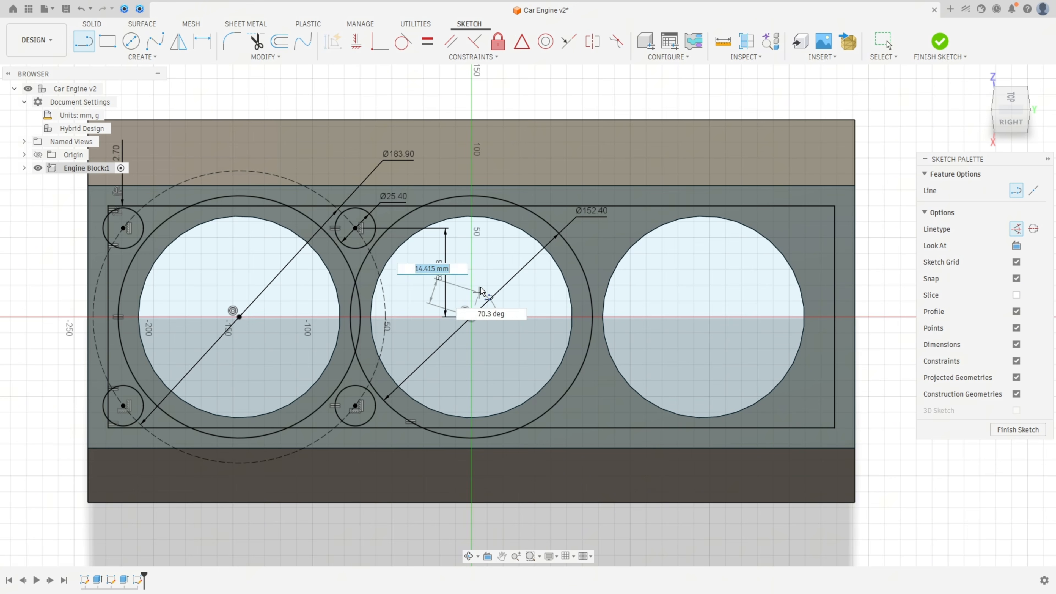
{"action": "left_click", "coordinate": [471, 206]}
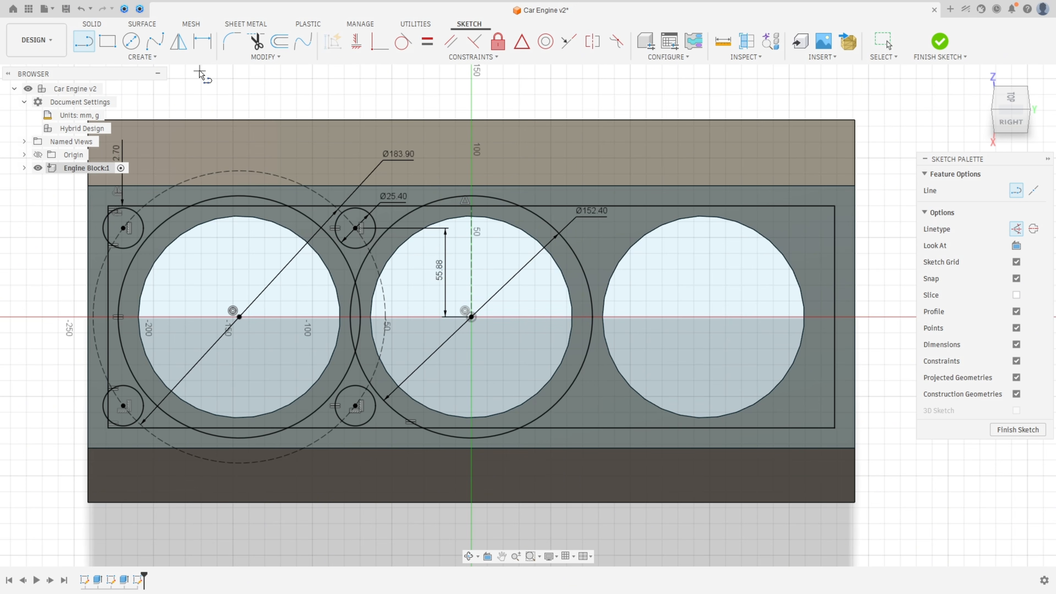
Step: Mirror the four small circles and the large circle around the left bore across the vertical construction line, and finish the sketch
{"action": "left_click", "coordinate": [178, 41]}
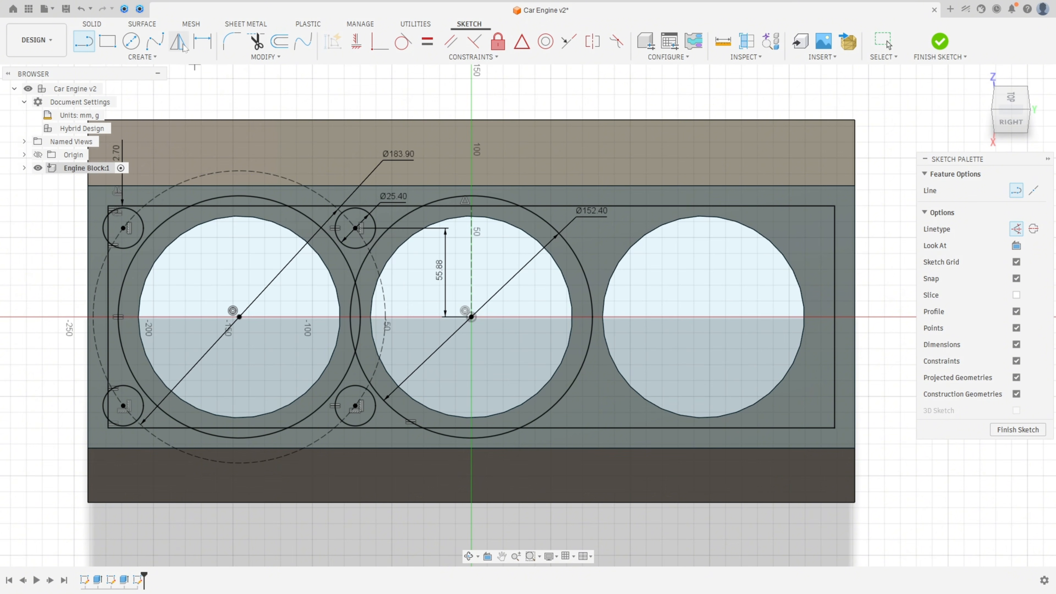
{"action": "left_click", "coordinate": [337, 228]}
{"action": "left_click", "coordinate": [144, 231]}
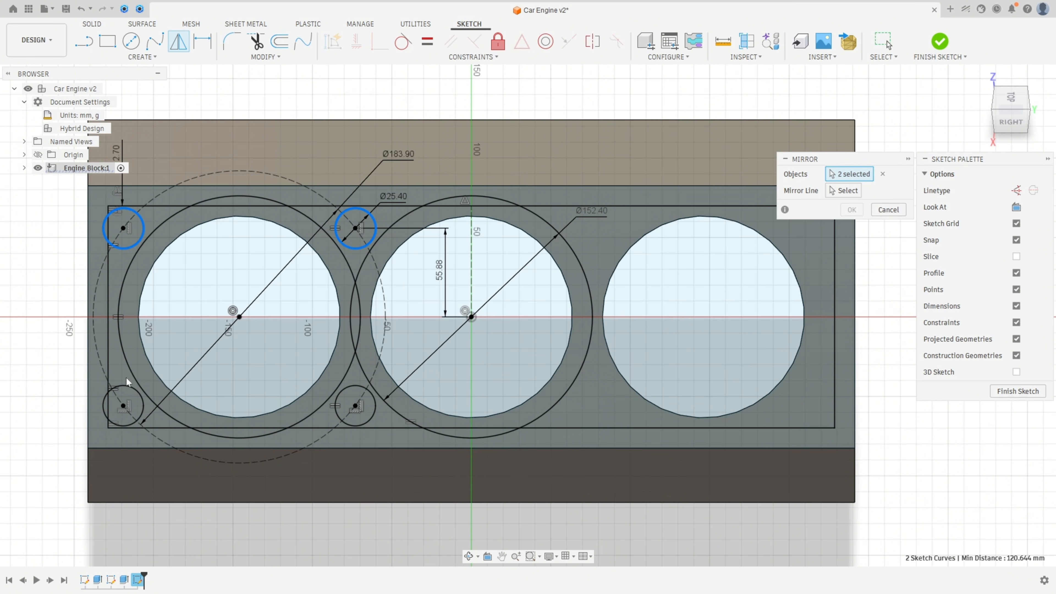
{"action": "left_click", "coordinate": [144, 394]}
{"action": "left_click", "coordinate": [376, 420]}
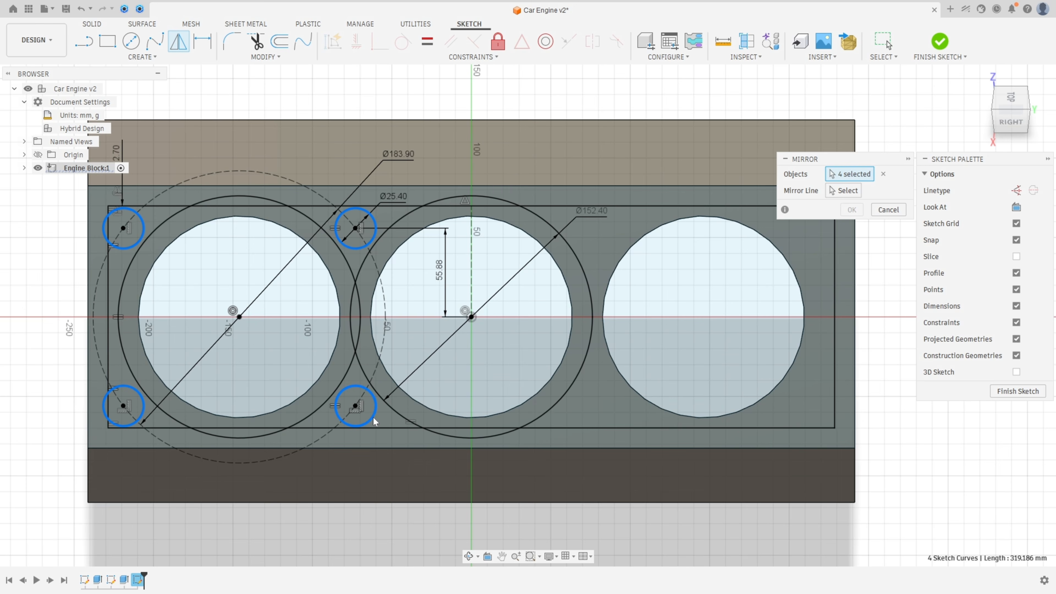
{"action": "left_click", "coordinate": [341, 252]}
{"action": "left_click", "coordinate": [844, 190]}
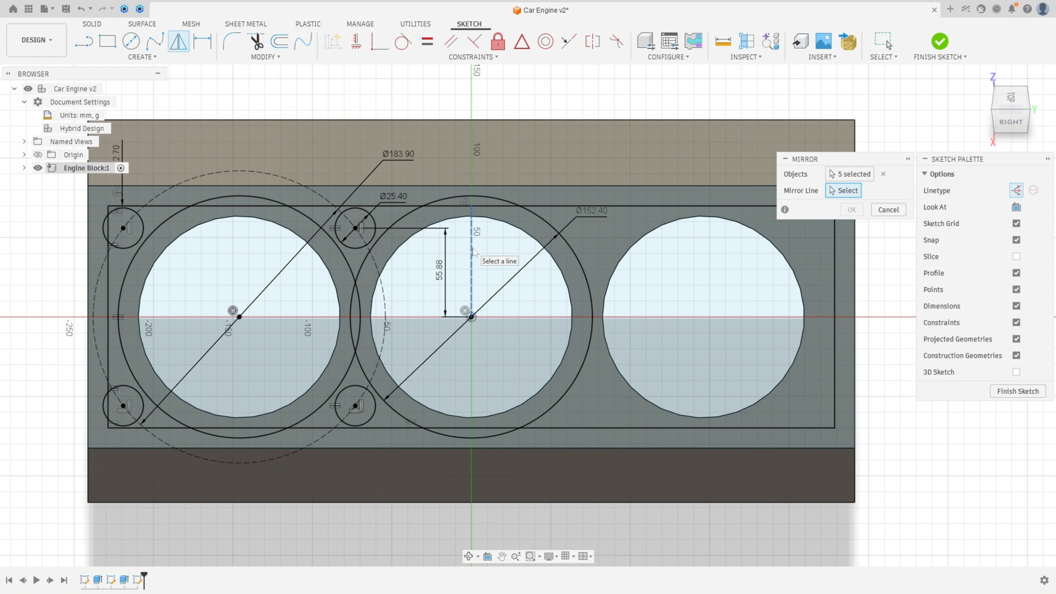
{"action": "left_click", "coordinate": [472, 251]}
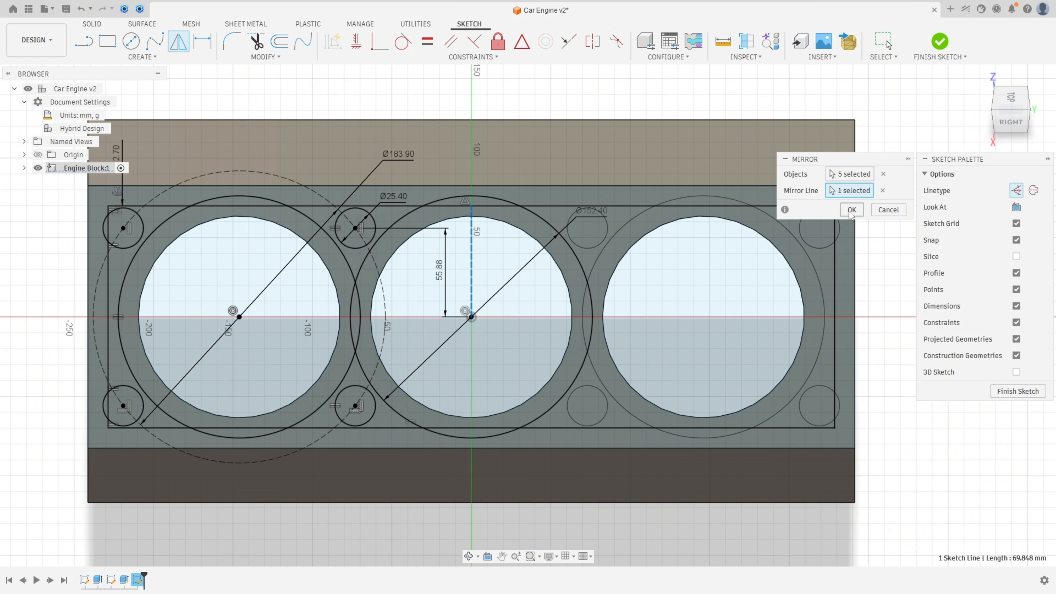
{"action": "left_click", "coordinate": [850, 210]}
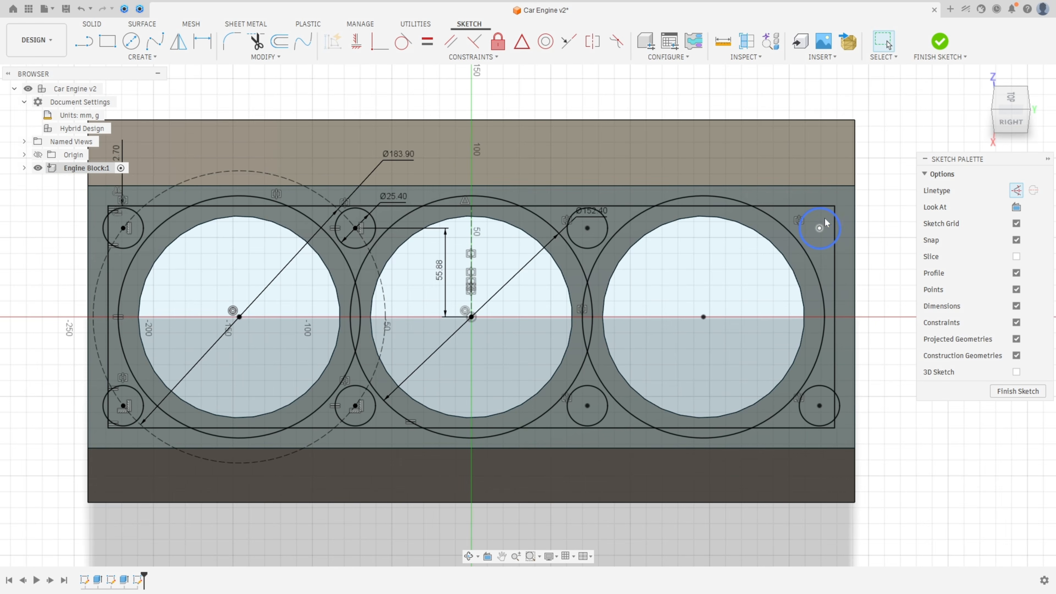
{"action": "left_click", "coordinate": [939, 42]}
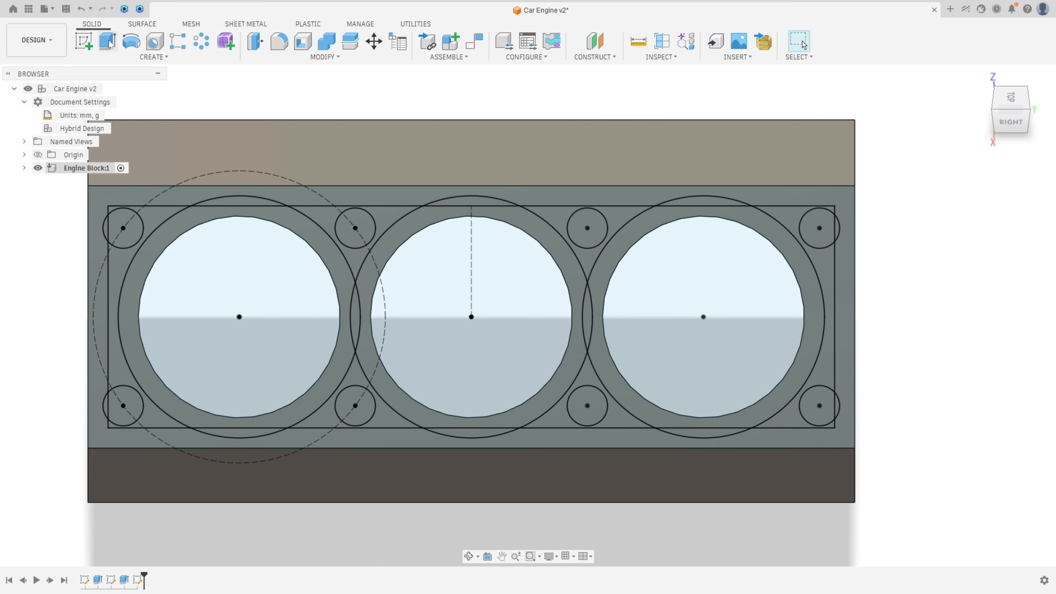
Step: Extrude the six corner and gap profiles between the large circles and inner rectangle by -120.65 mm as a cut, excluding the small circles
{"action": "key", "text": "e"}
{"action": "left_click", "coordinate": [156, 224]}
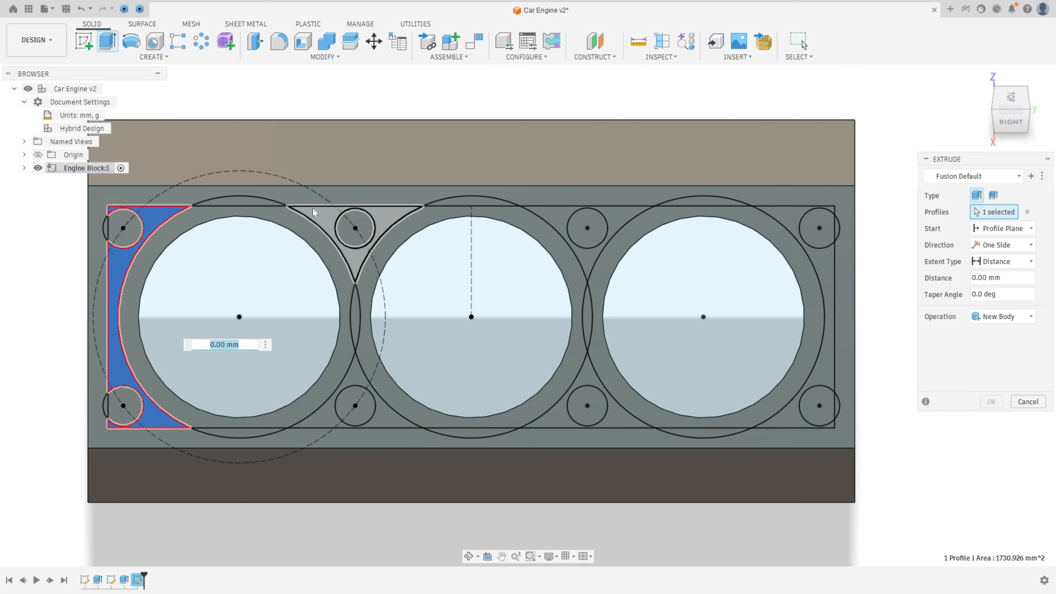
{"action": "left_click", "coordinate": [318, 214]}
{"action": "left_click", "coordinate": [358, 391]}
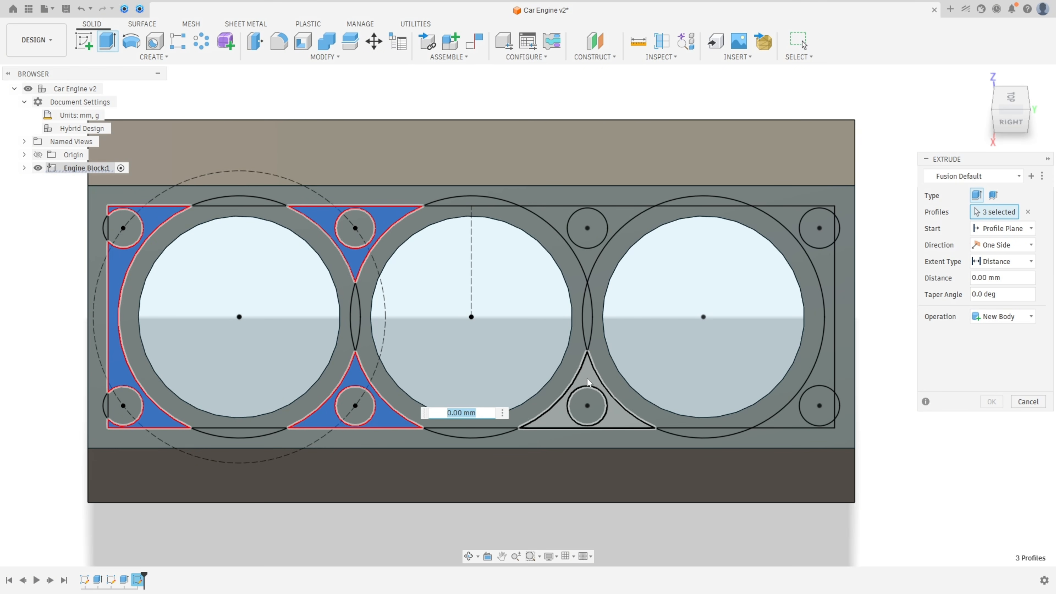
{"action": "left_click", "coordinate": [590, 385]}
{"action": "left_click", "coordinate": [588, 263]}
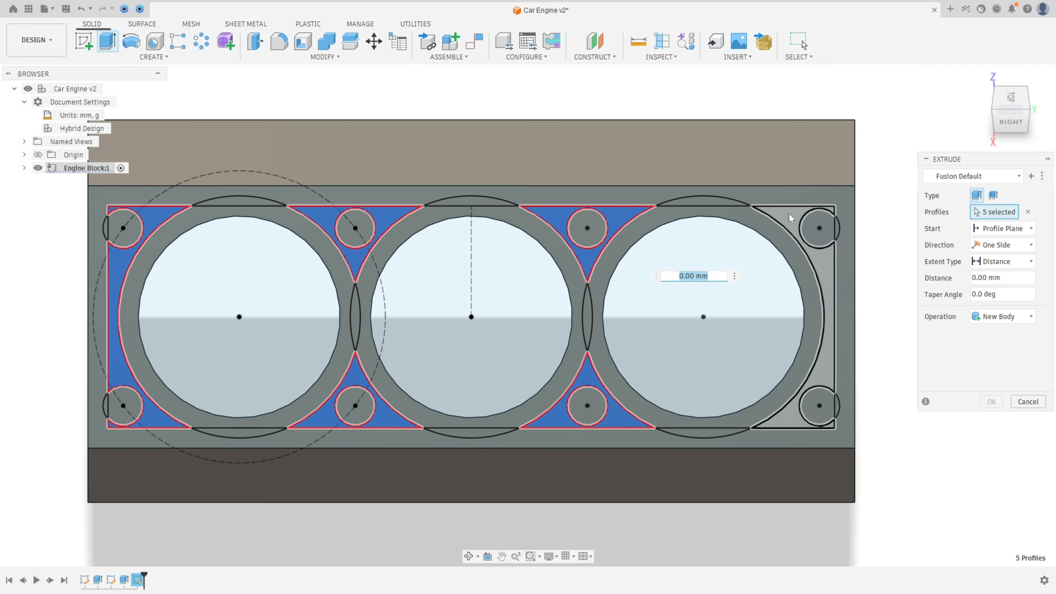
{"action": "left_click", "coordinate": [829, 287]}
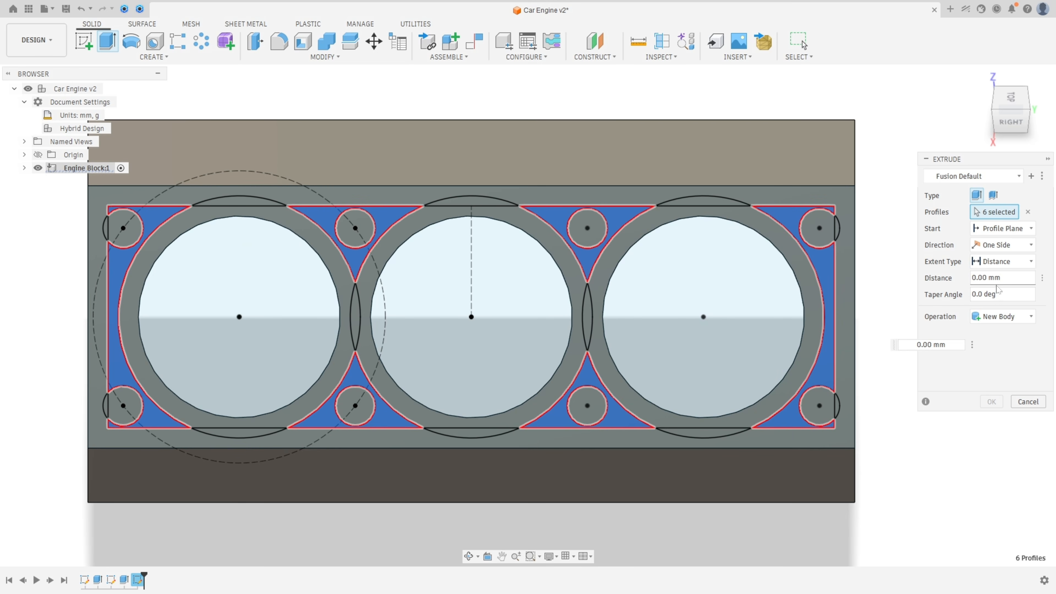
{"action": "left_click", "coordinate": [931, 344]}
{"action": "type", "text": "-120,65"}
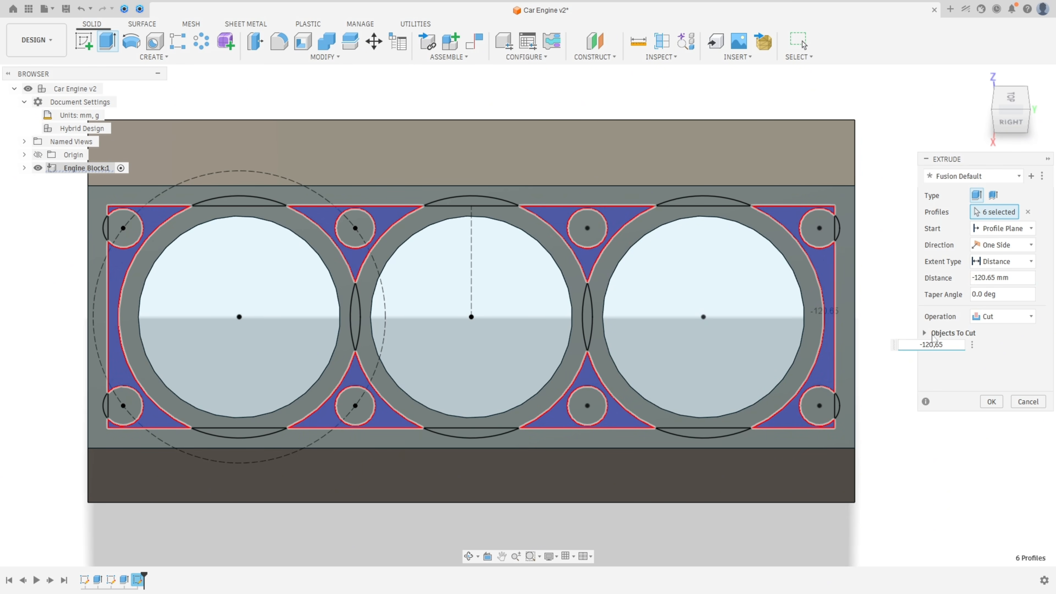
{"action": "middle_click_drag", "start_coordinate": [661, 342], "coordinate": [898, 302], "text": "shift"}
{"action": "left_click", "coordinate": [992, 401]}
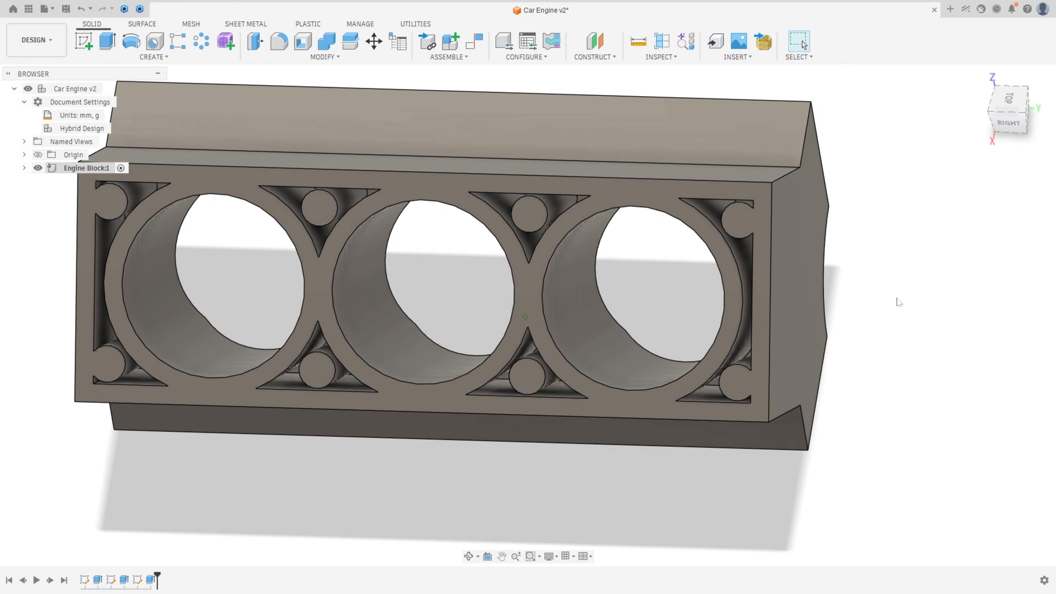
Step: Start a sketch on the lower boss face between the left and middle bores and draw a horizontal construction line about 70 mm leftward from the middle bore's centre
{"action": "key", "text": "F6"}
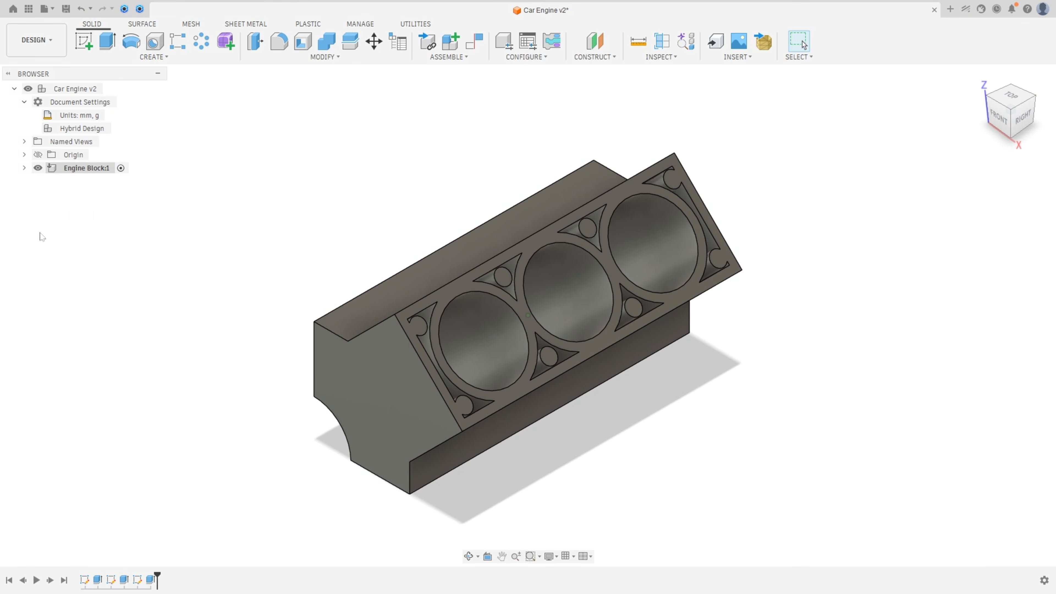
{"action": "left_click", "coordinate": [84, 41]}
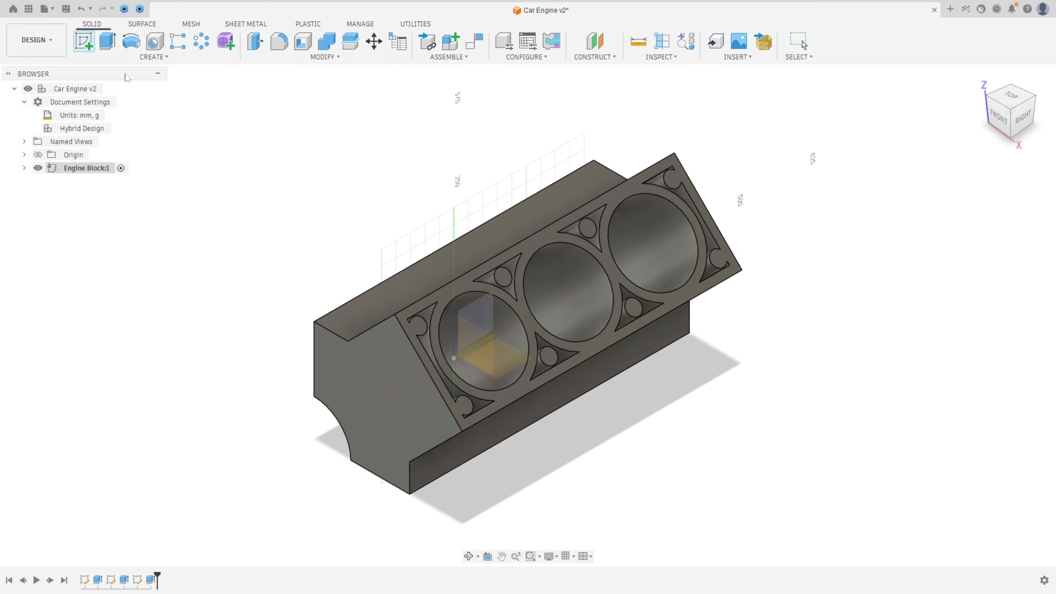
{"action": "left_click", "coordinate": [548, 358]}
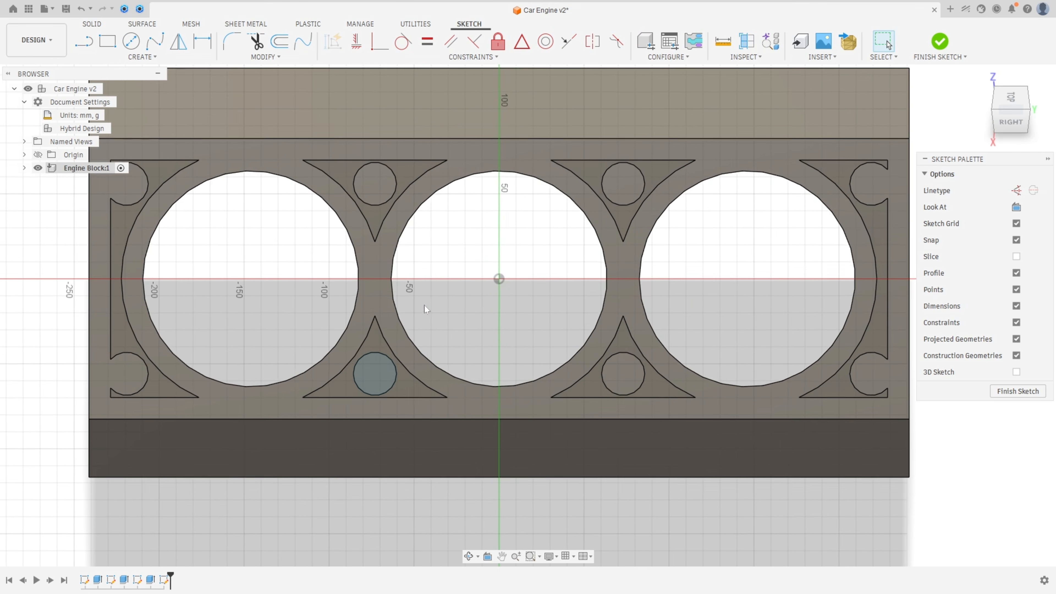
{"action": "left_click", "coordinate": [83, 41]}
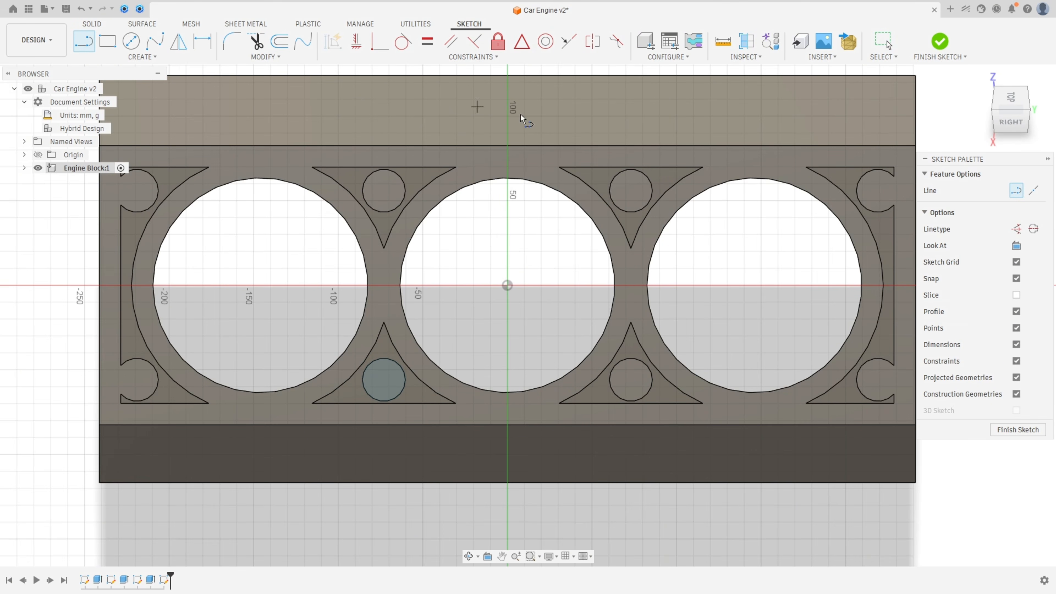
{"action": "left_click", "coordinate": [1017, 229]}
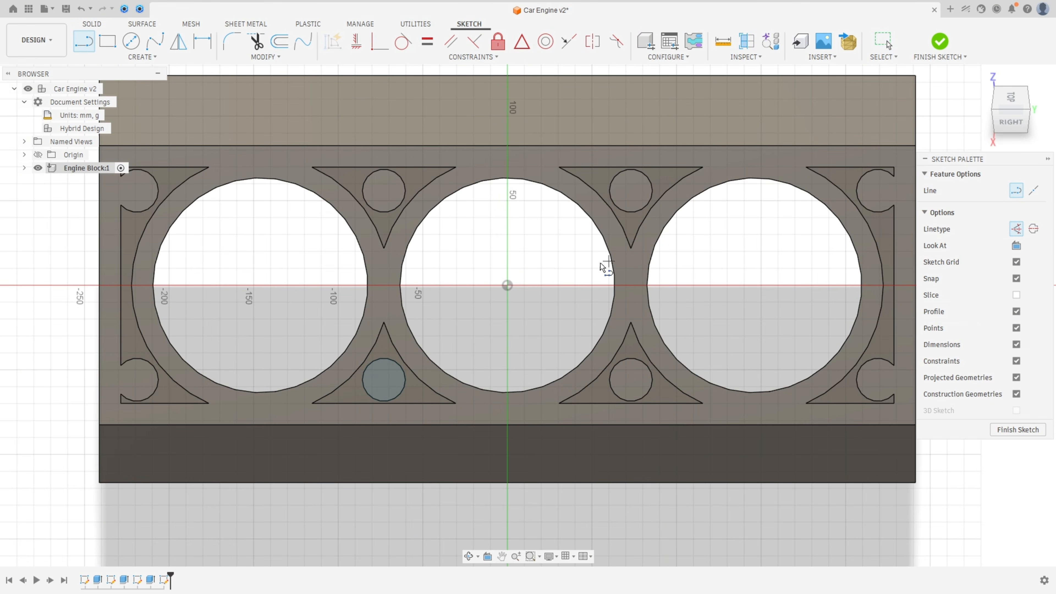
{"action": "left_click", "coordinate": [507, 286]}
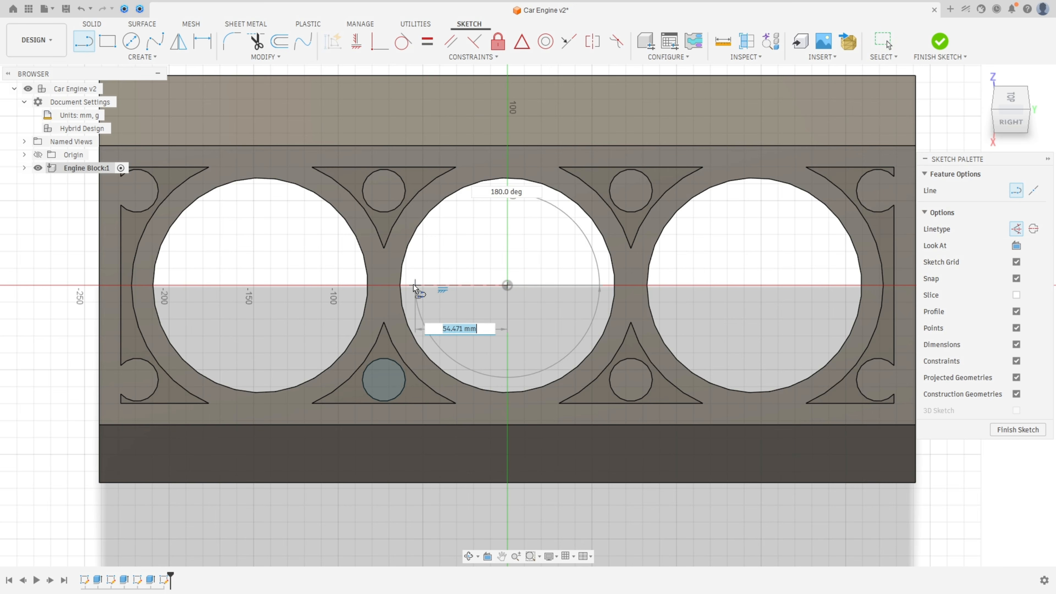
{"action": "left_click", "coordinate": [391, 286]}
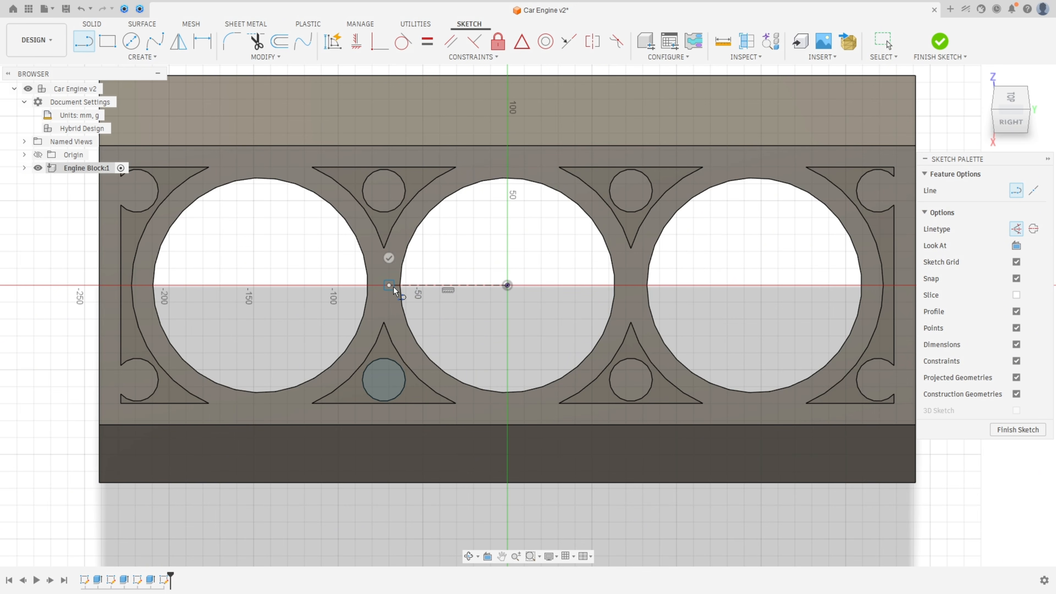
{"action": "key", "text": "Escape"}
Step: Draw a vertical construction line about 80 mm long upward from the middle bore's centre
{"action": "key", "text": "l"}
{"action": "left_click", "coordinate": [507, 286]}
{"action": "left_click", "coordinate": [506, 148]}
{"action": "key", "text": "Escape"}
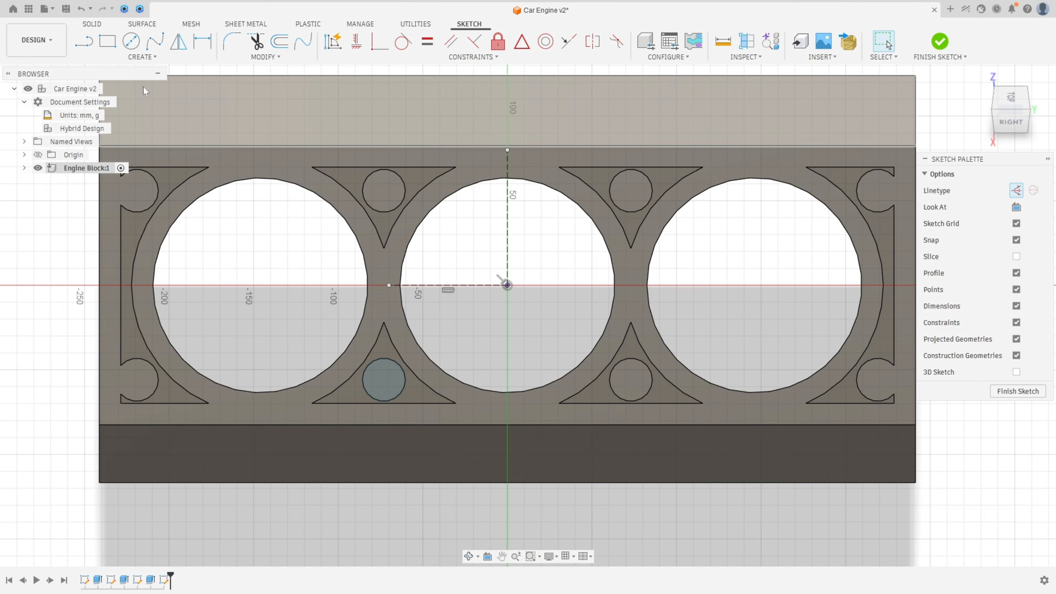
Step: Turn off the construction linetype and project the edges of the lower-left corner boss and the lower boss between the left and middle bores
{"action": "key", "text": "l"}
{"action": "left_click", "coordinate": [1016, 230]}
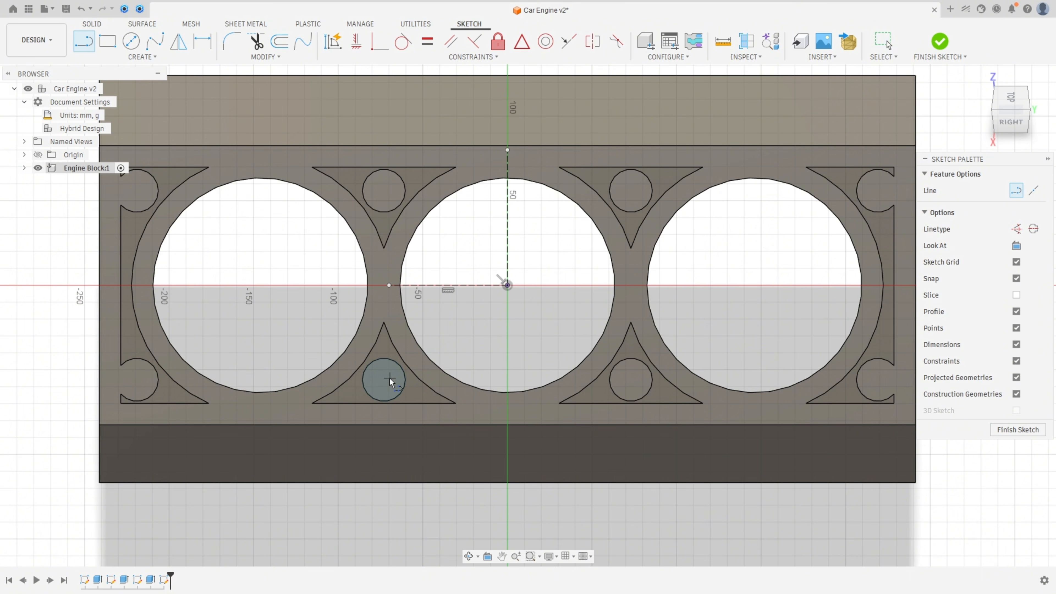
{"action": "scroll", "coordinate": [383, 376], "scroll_direction": "up", "scroll_amount": 2}
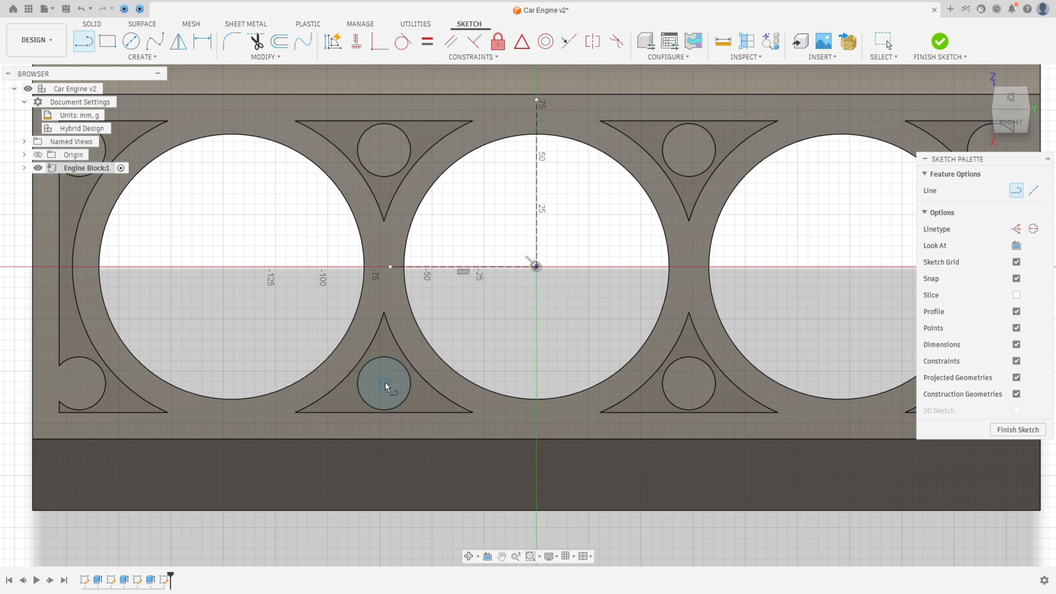
{"action": "left_click", "coordinate": [142, 56]}
{"action": "mouse_move", "coordinate": [127, 237]}
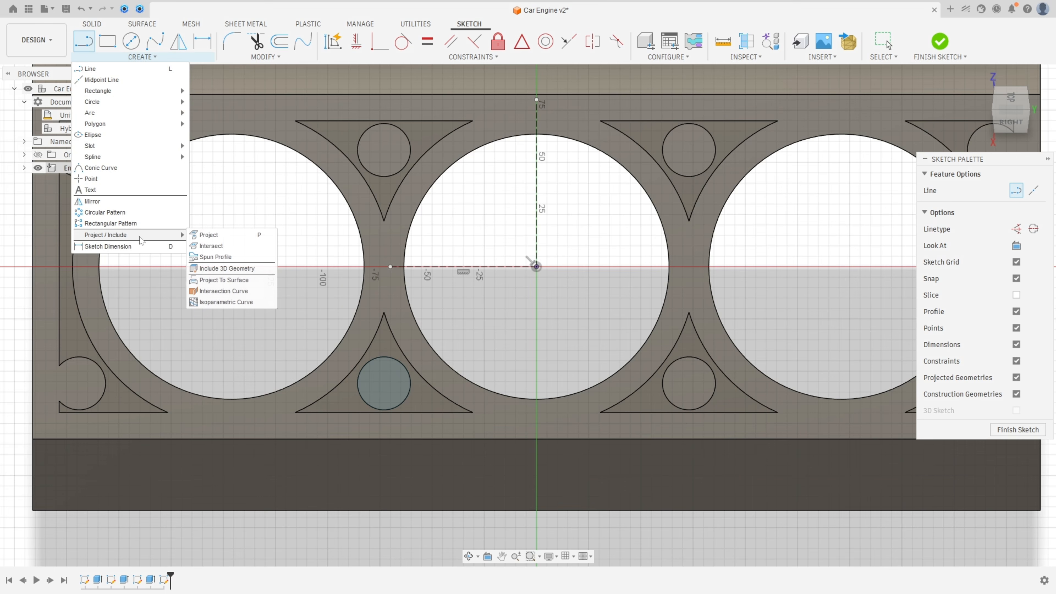
{"action": "left_click", "coordinate": [208, 240]}
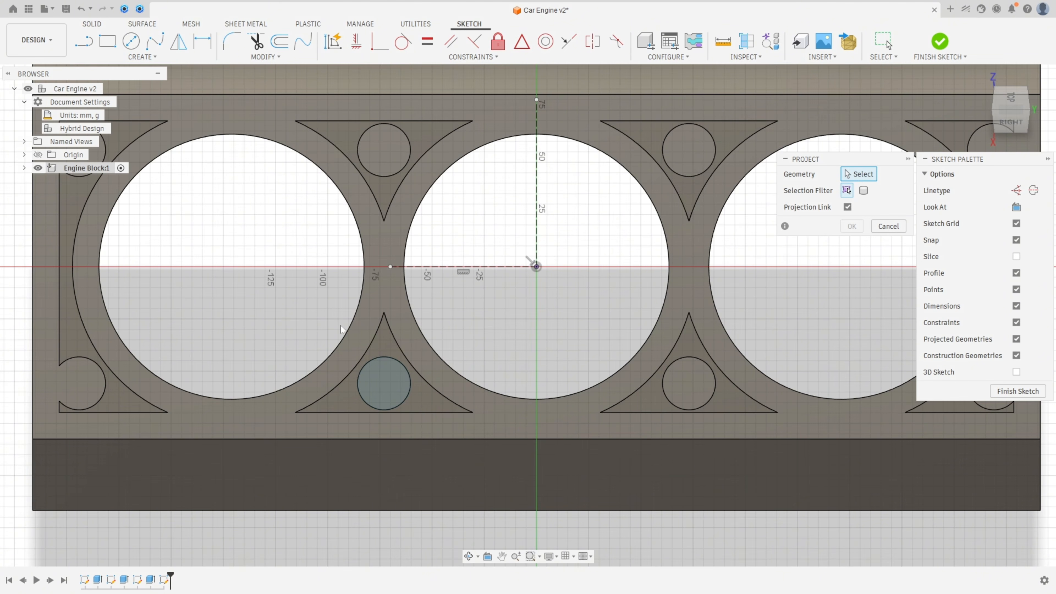
{"action": "left_click", "coordinate": [385, 357]}
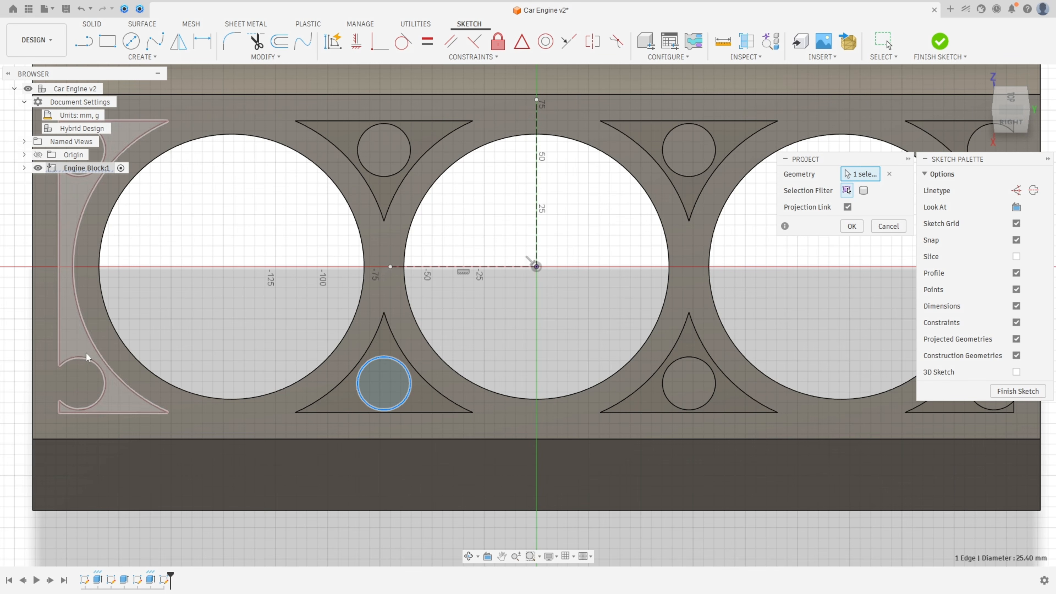
{"action": "left_click", "coordinate": [90, 361]}
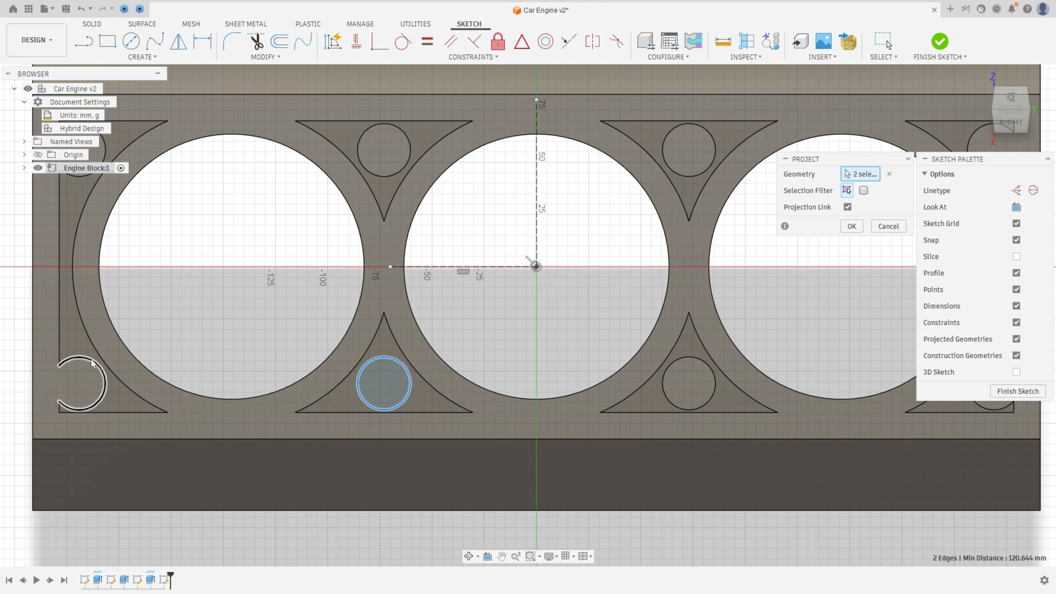
{"action": "left_click", "coordinate": [851, 228]}
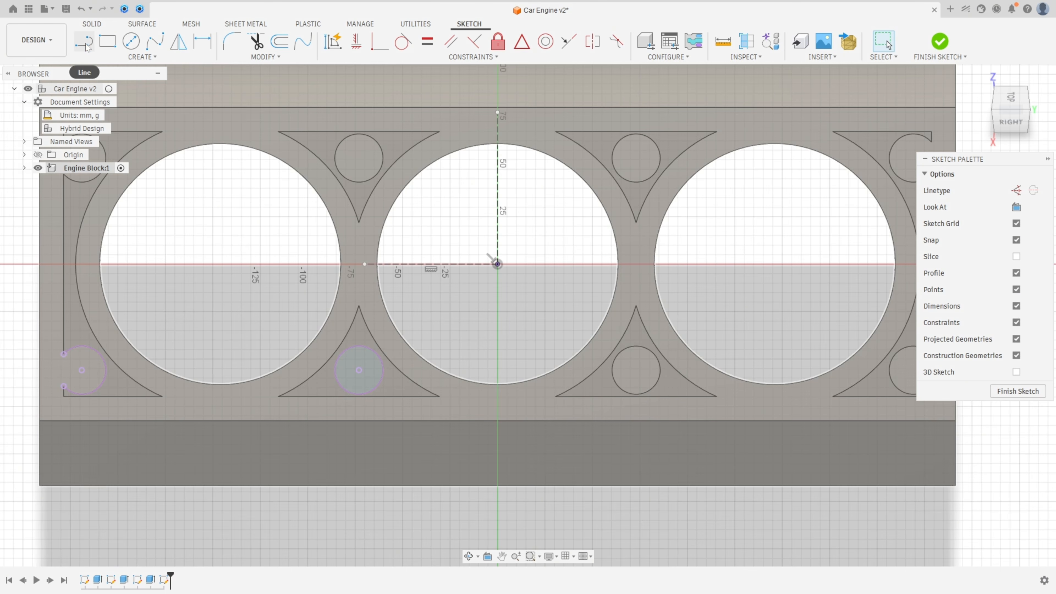
Step: Draw a 20 mm vertical line downward from the centre of the projected full circle
{"action": "key", "text": "l"}
{"action": "scroll", "coordinate": [296, 333], "scroll_direction": "up", "scroll_amount": 2}
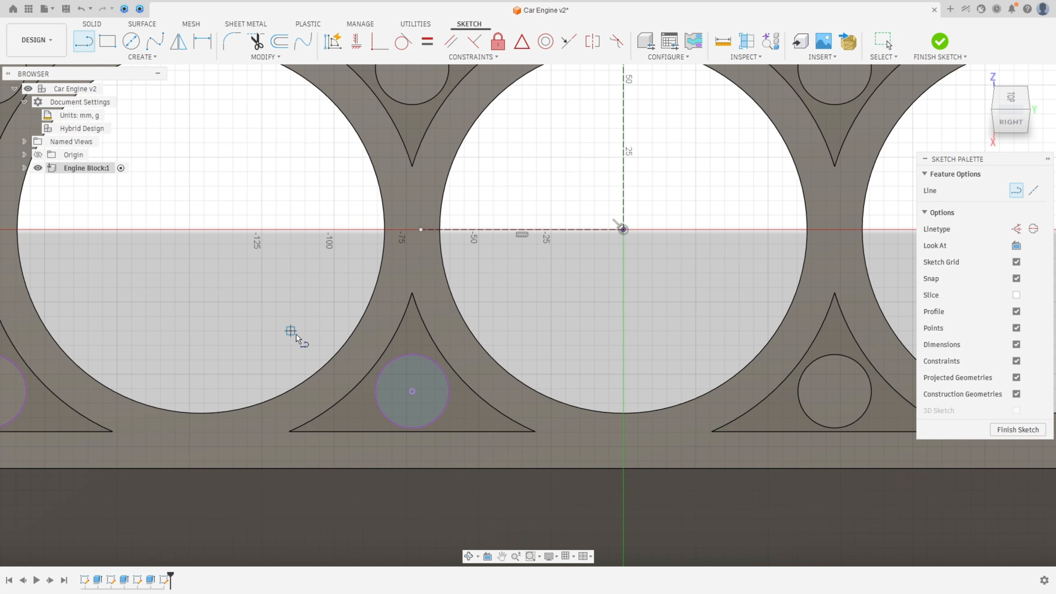
{"action": "left_click", "coordinate": [413, 391]}
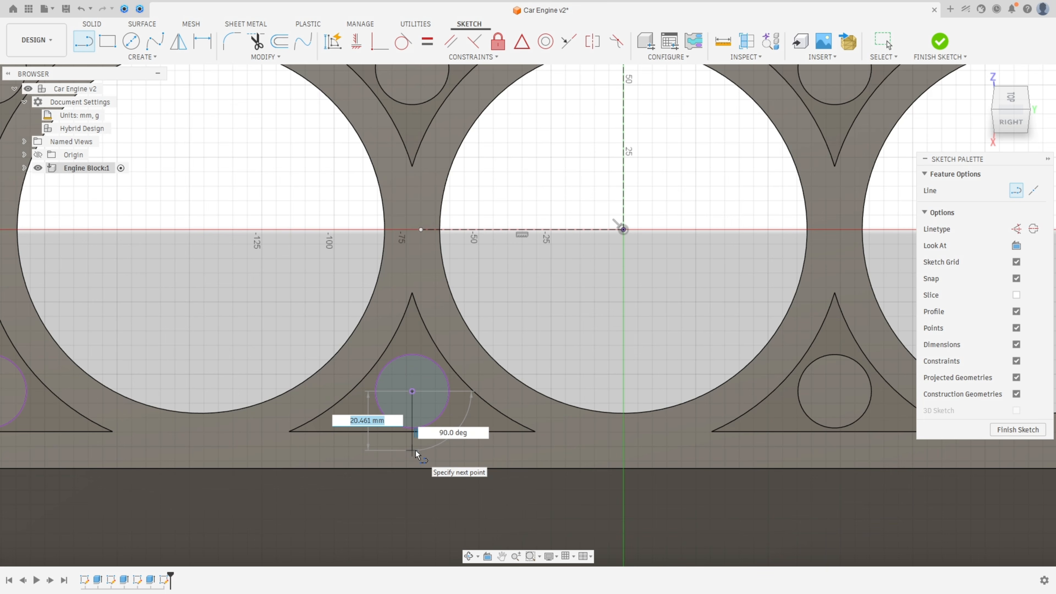
{"action": "type", "text": "20"}
{"action": "key", "text": "Return"}
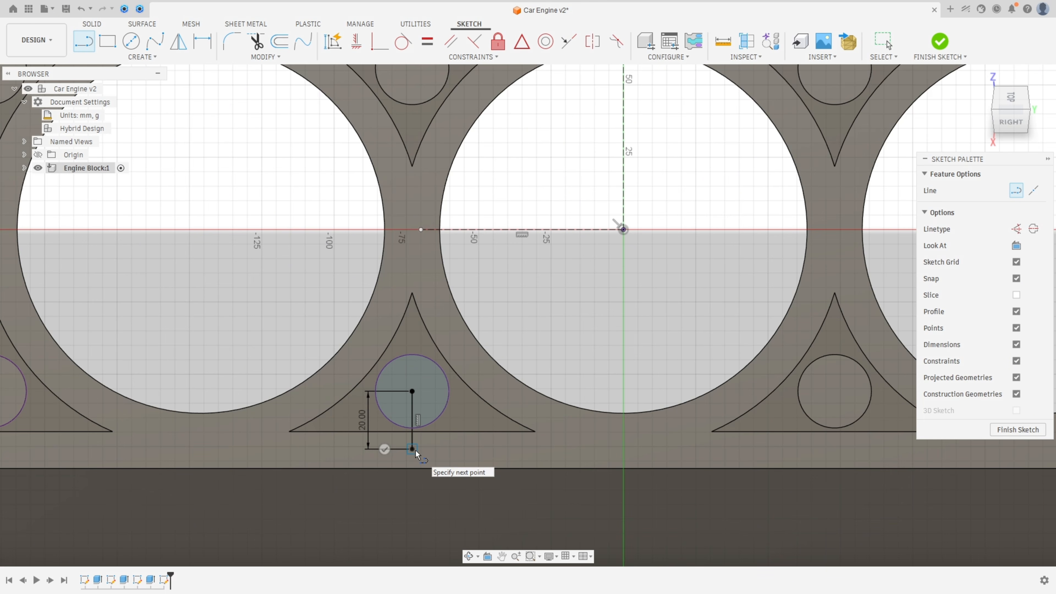
{"action": "key", "text": "Escape"}
Step: Create a full circular pattern of the 20 mm line with quantity 3 around the projected circle's centre
{"action": "left_click", "coordinate": [142, 57]}
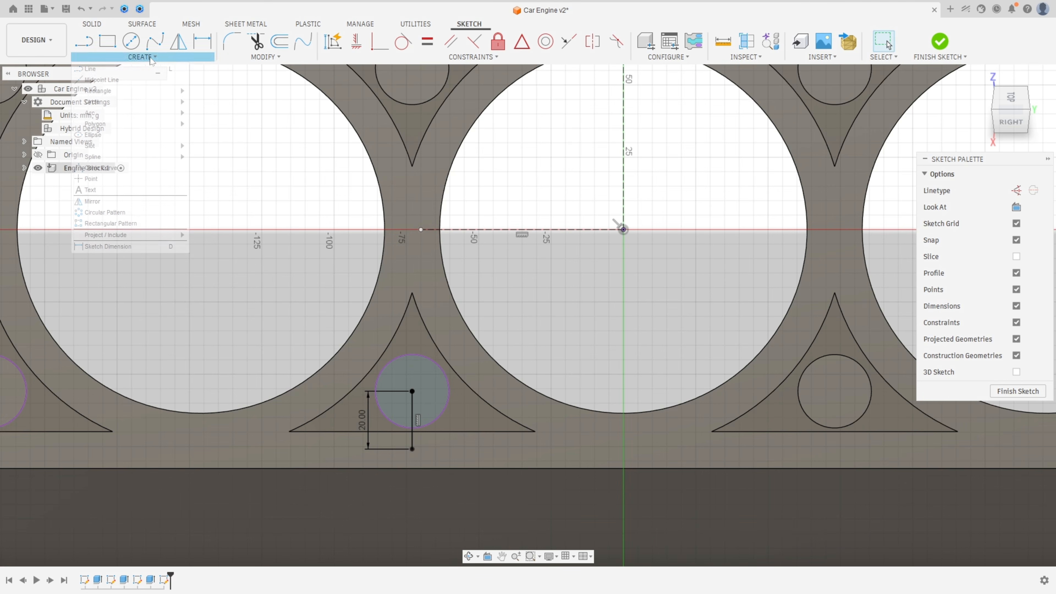
{"action": "left_click", "coordinate": [105, 212]}
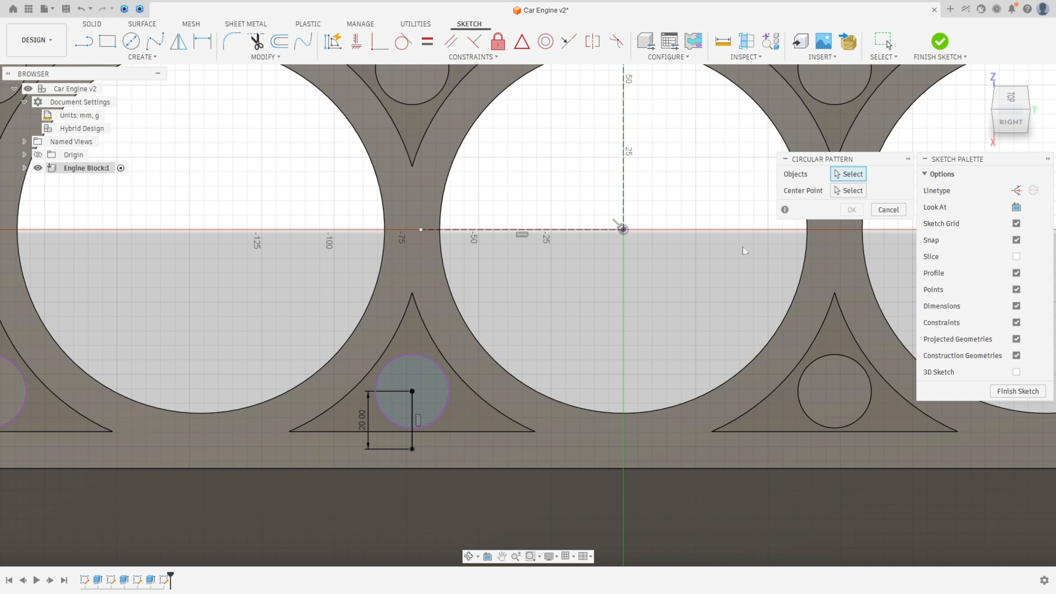
{"action": "left_click", "coordinate": [412, 404]}
{"action": "left_click", "coordinate": [845, 193]}
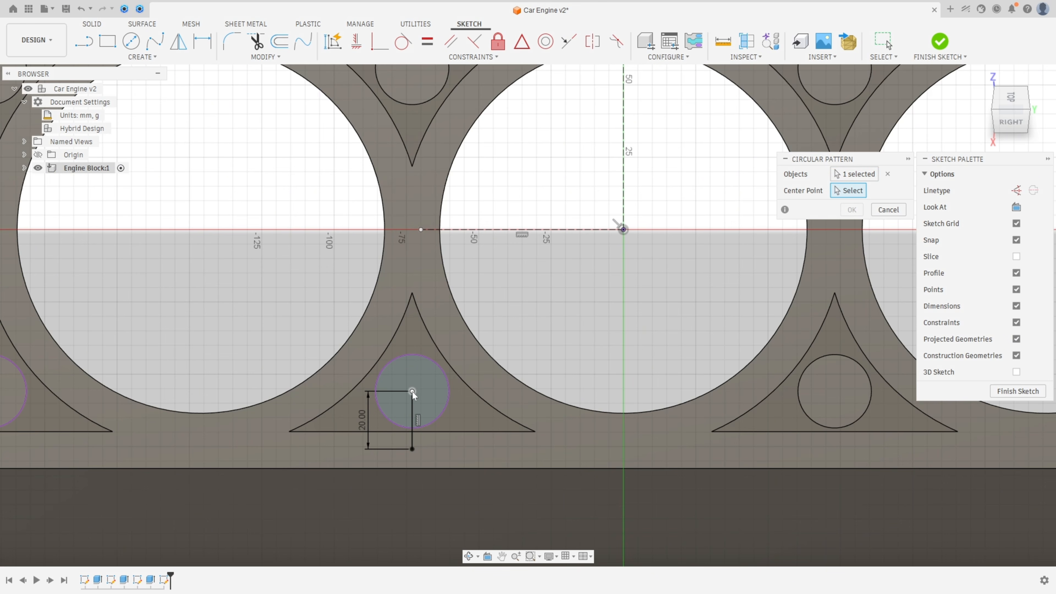
{"action": "left_click", "coordinate": [429, 358]}
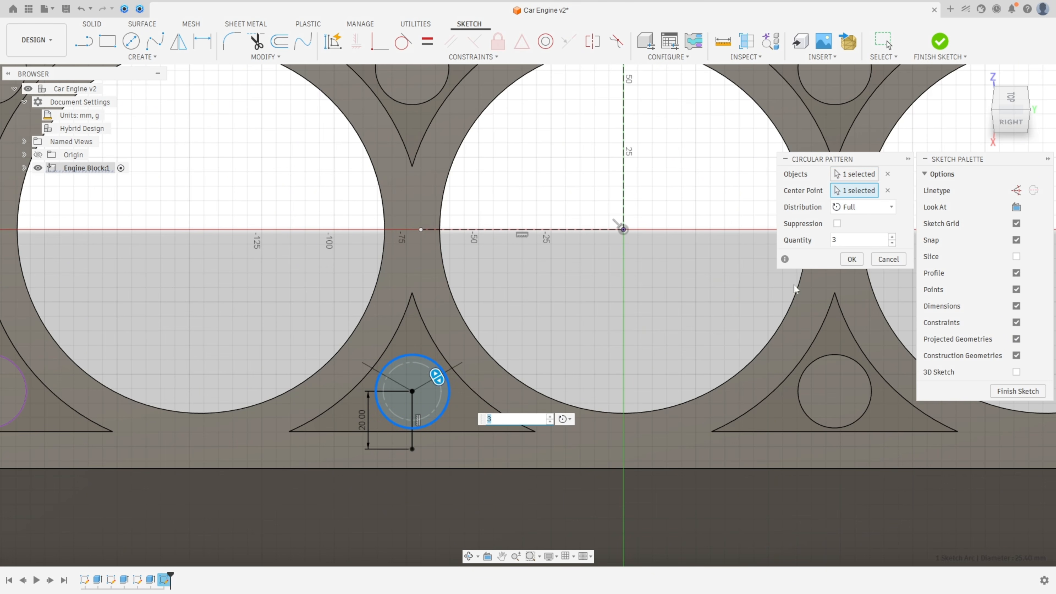
{"action": "left_click", "coordinate": [851, 259]}
{"action": "key", "text": "F6"}
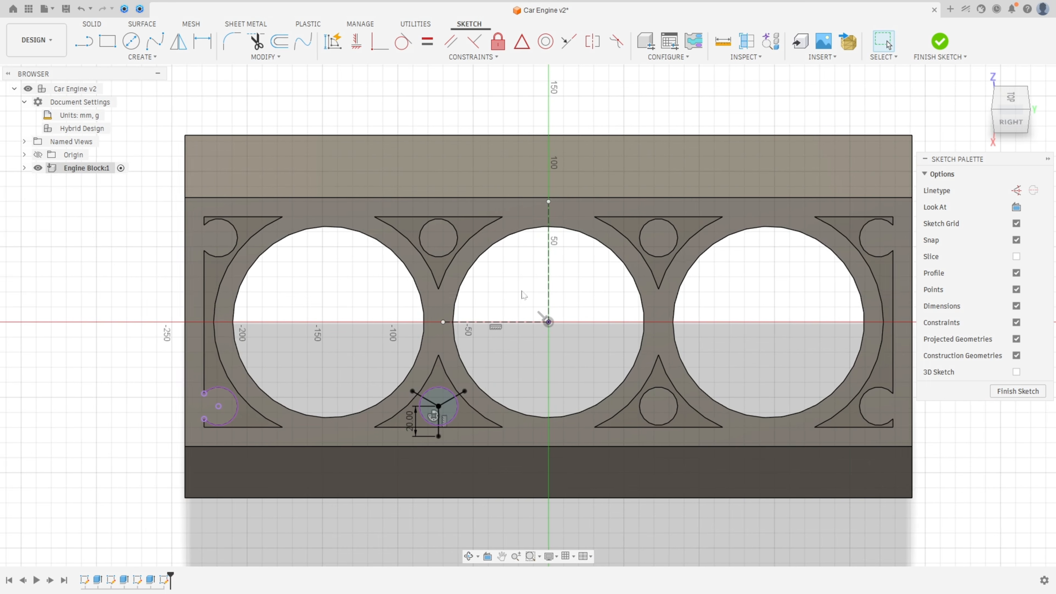
Step: Draw a 30 mm horizontal line rightward from the lower-left corner boss's centre and move its dimension below the line
{"action": "key", "text": "l"}
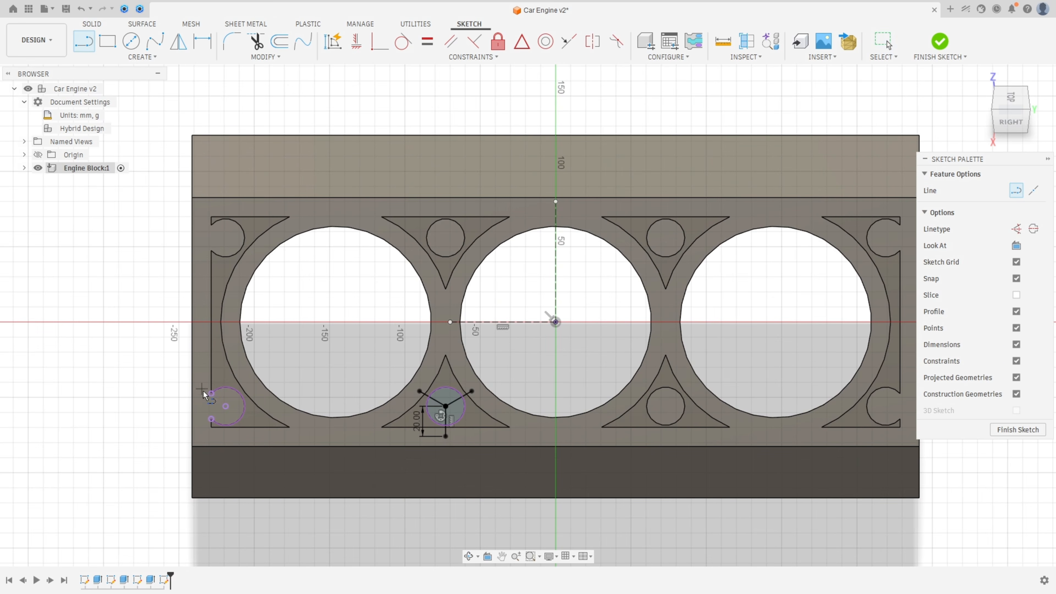
{"action": "left_click", "coordinate": [226, 410]}
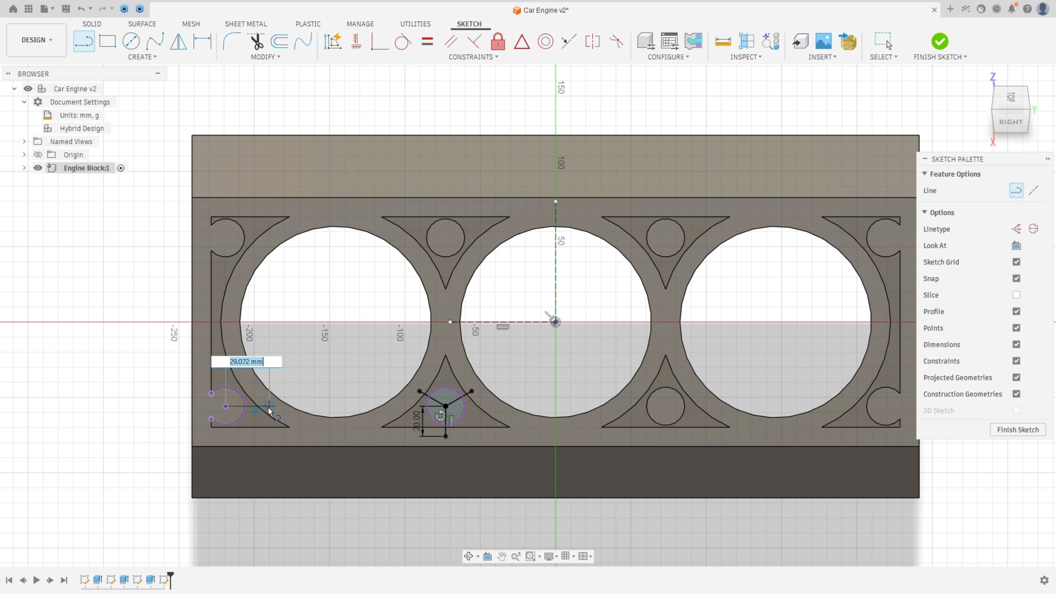
{"action": "type", "text": "30"}
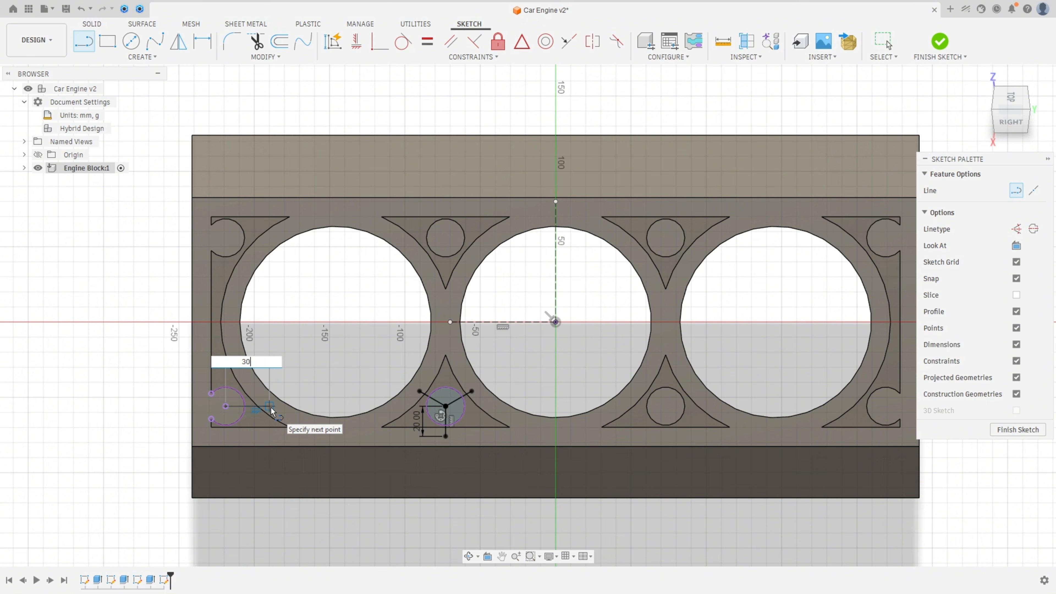
{"action": "key", "text": "Return"}
{"action": "key", "text": "Escape"}
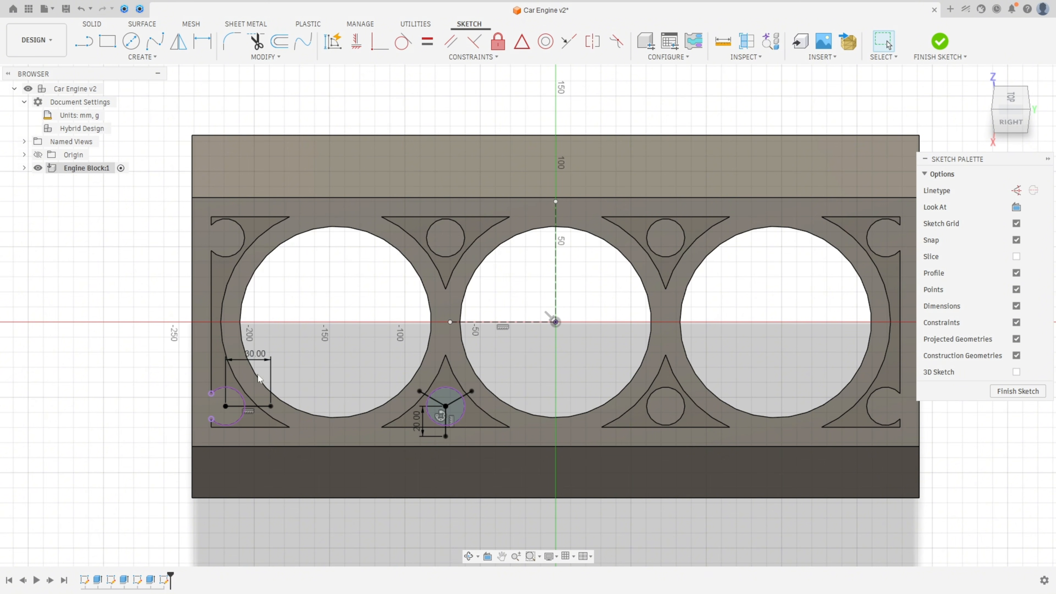
{"action": "left_click_drag", "start_coordinate": [255, 354], "coordinate": [251, 462]}
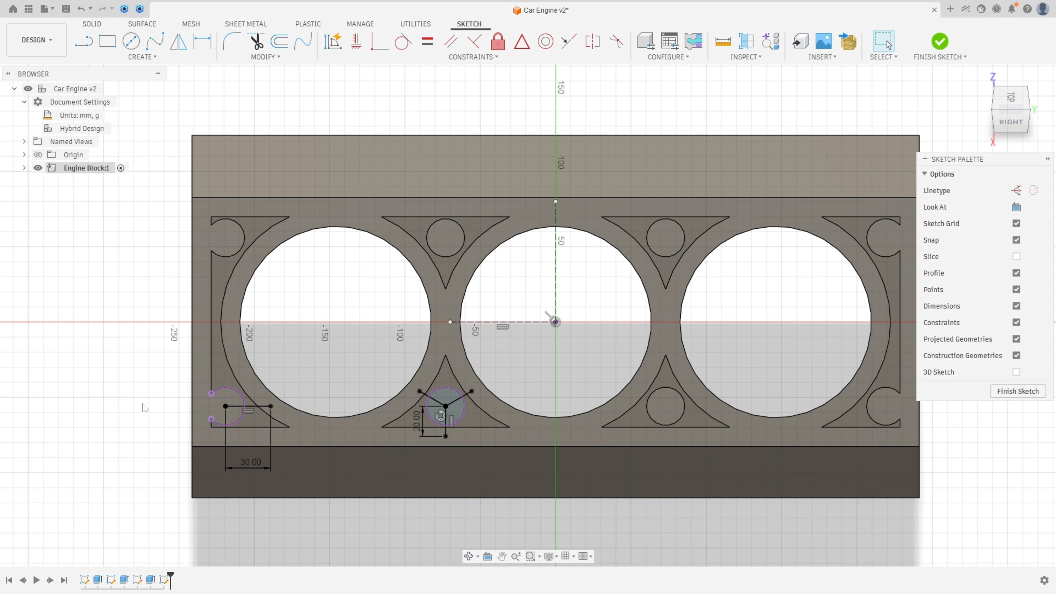
Step: Mirror the three patterned lines and the 30 mm line across the horizontal construction line
{"action": "left_click", "coordinate": [179, 42]}
{"action": "scroll", "coordinate": [460, 406], "scroll_direction": "up", "scroll_amount": 2}
{"action": "left_click", "coordinate": [475, 403]}
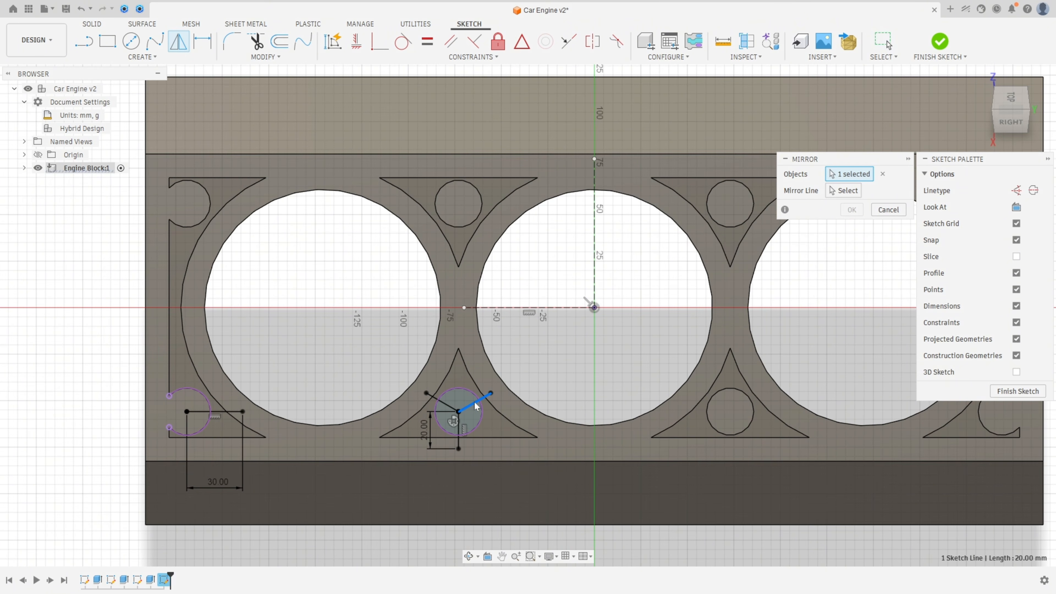
{"action": "left_click", "coordinate": [448, 404]}
{"action": "left_click", "coordinate": [458, 434]}
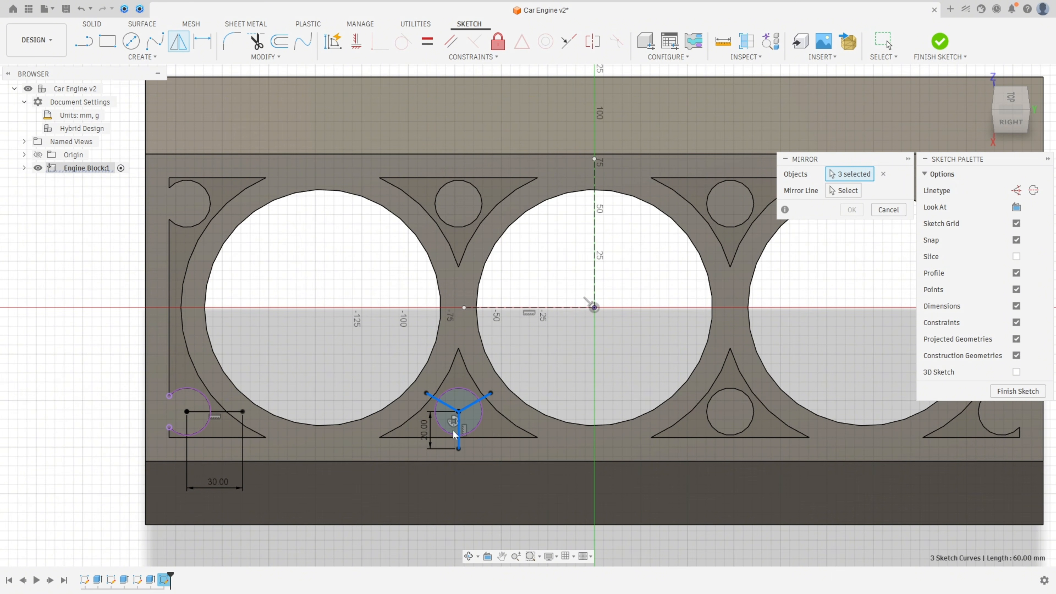
{"action": "left_click", "coordinate": [220, 416]}
{"action": "left_click", "coordinate": [844, 190]}
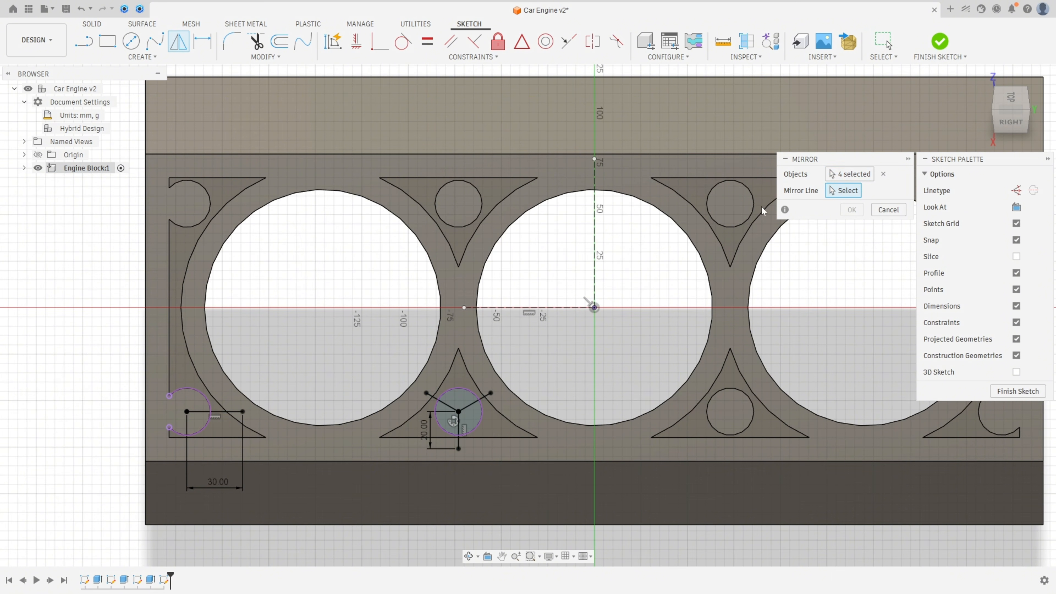
{"action": "left_click", "coordinate": [525, 308]}
{"action": "left_click", "coordinate": [851, 210]}
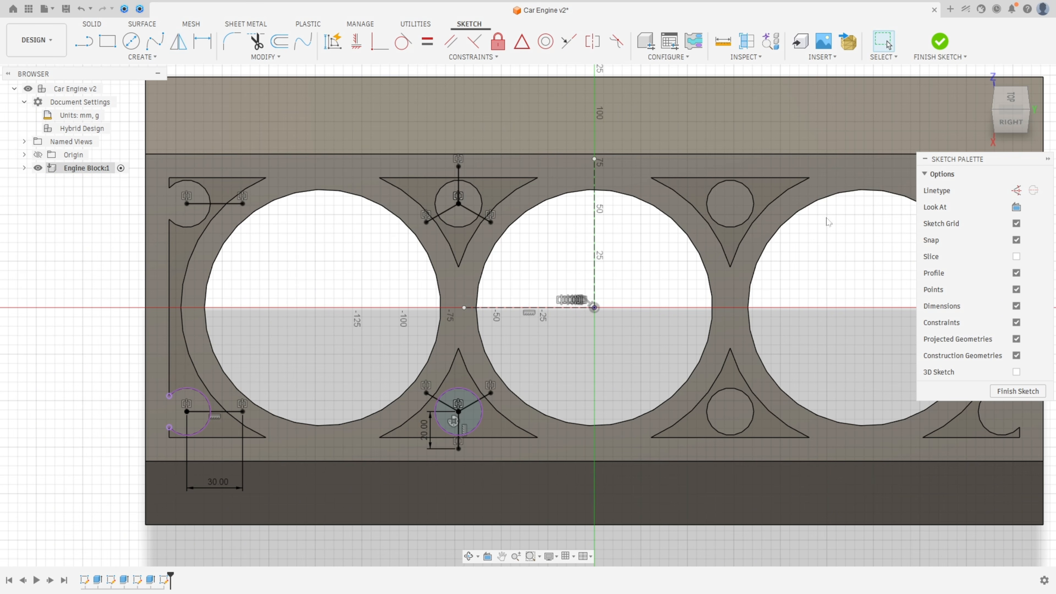
Step: Mirror the eight rib lines around the left-hand bosses across the vertical construction line and finish the sketch
{"action": "left_click", "coordinate": [178, 41]}
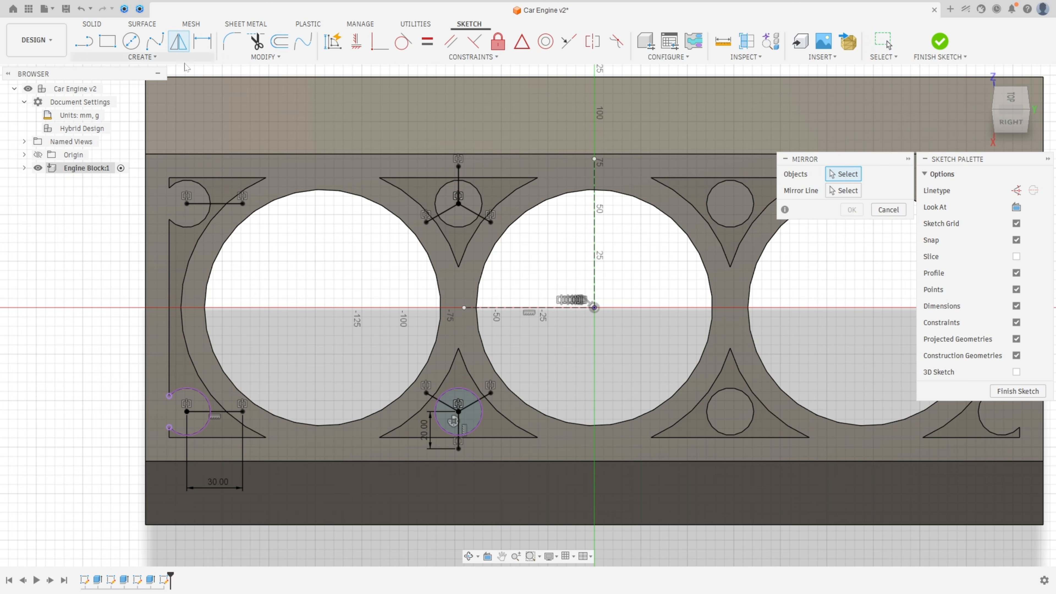
{"action": "left_click", "coordinate": [214, 204]}
{"action": "left_click", "coordinate": [220, 412]}
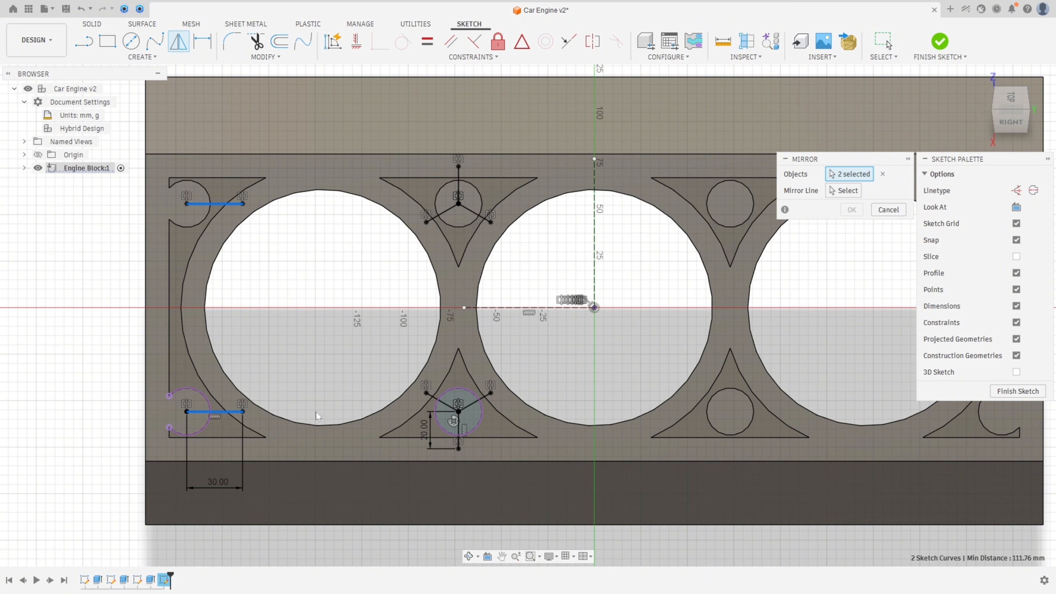
{"action": "left_click", "coordinate": [435, 400]}
{"action": "left_click", "coordinate": [458, 431]}
{"action": "left_click", "coordinate": [473, 402]}
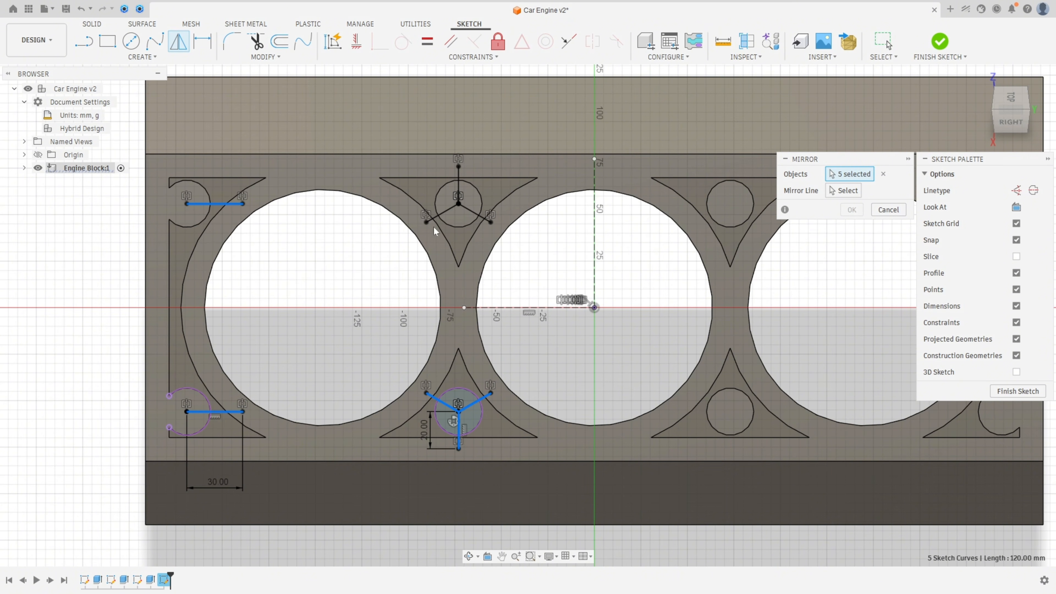
{"action": "left_click", "coordinate": [439, 215]}
{"action": "left_click", "coordinate": [477, 217]}
{"action": "left_click", "coordinate": [458, 182]}
{"action": "left_click", "coordinate": [844, 190]}
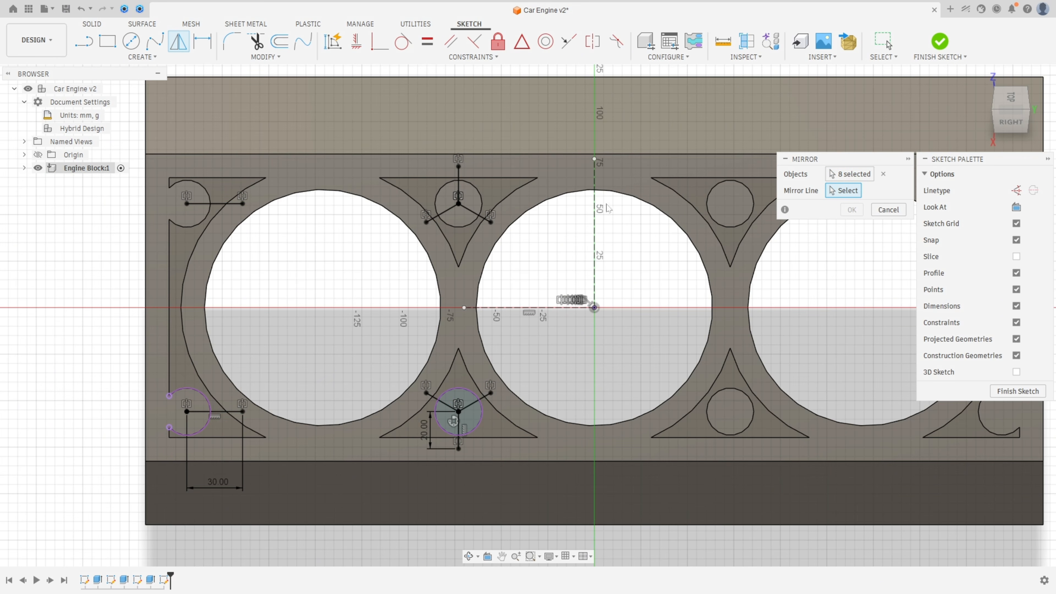
{"action": "left_click", "coordinate": [594, 216]}
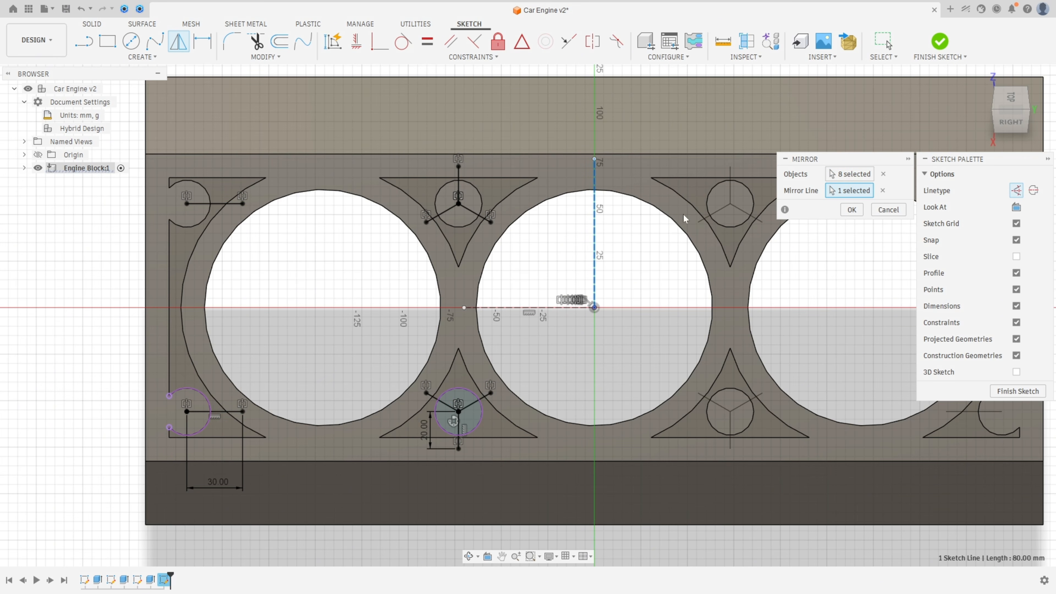
{"action": "scroll", "coordinate": [756, 259], "scroll_direction": "down", "scroll_amount": 2}
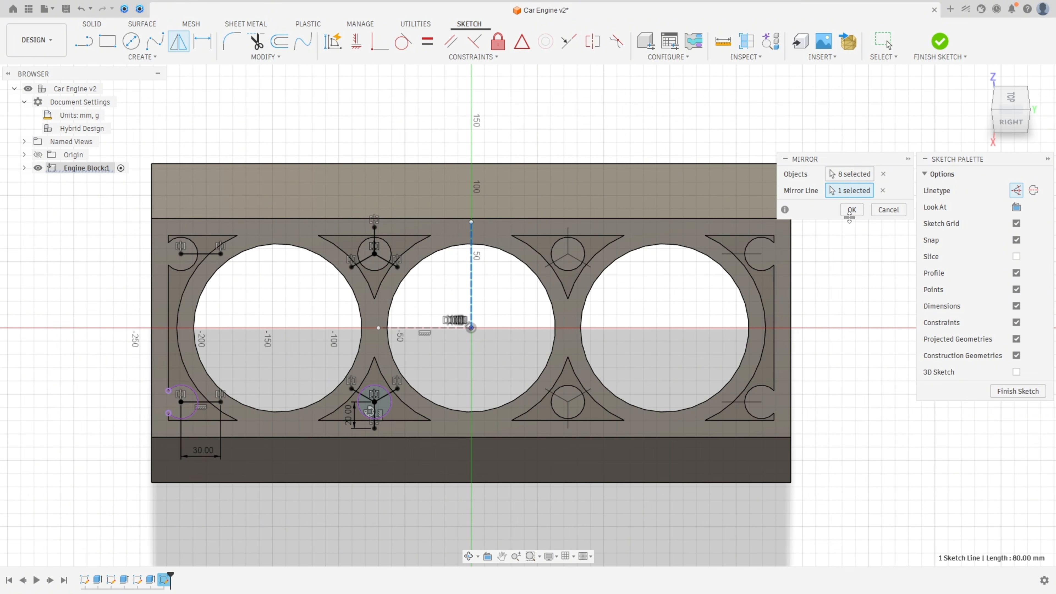
{"action": "left_click", "coordinate": [851, 210]}
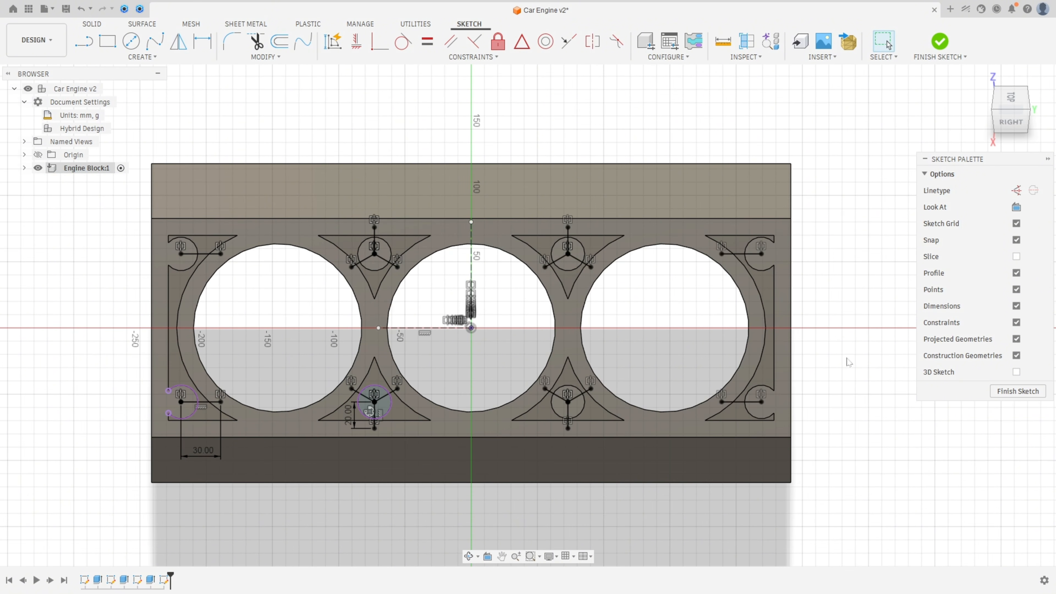
{"action": "left_click", "coordinate": [939, 42]}
Step: Start an Extrude of the thin type and hide Body1 so only the sketch lines are shown
{"action": "left_click", "coordinate": [106, 42]}
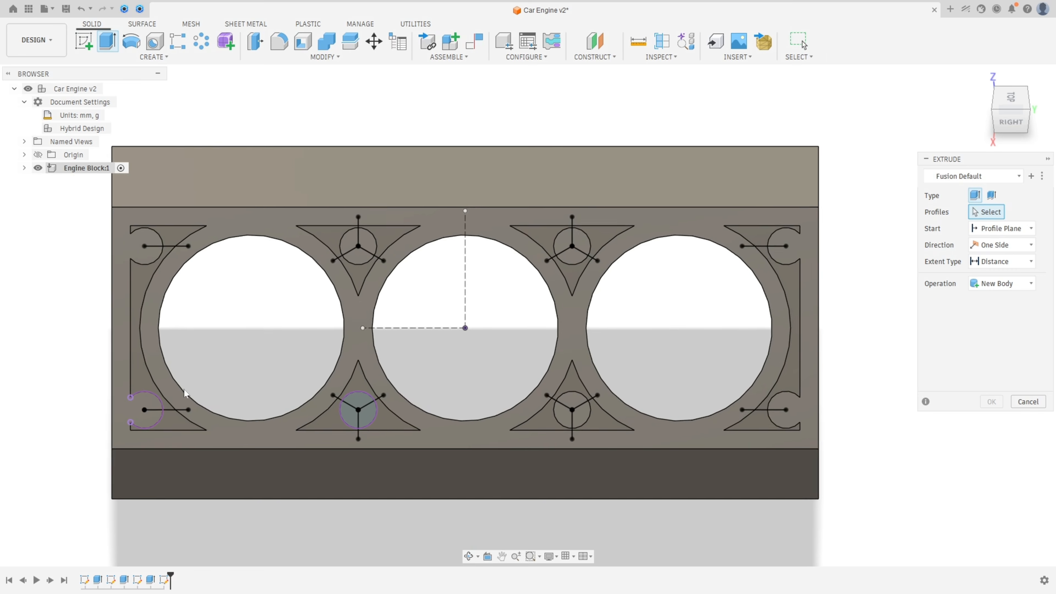
{"action": "left_click", "coordinate": [24, 167]}
{"action": "left_click", "coordinate": [34, 195]}
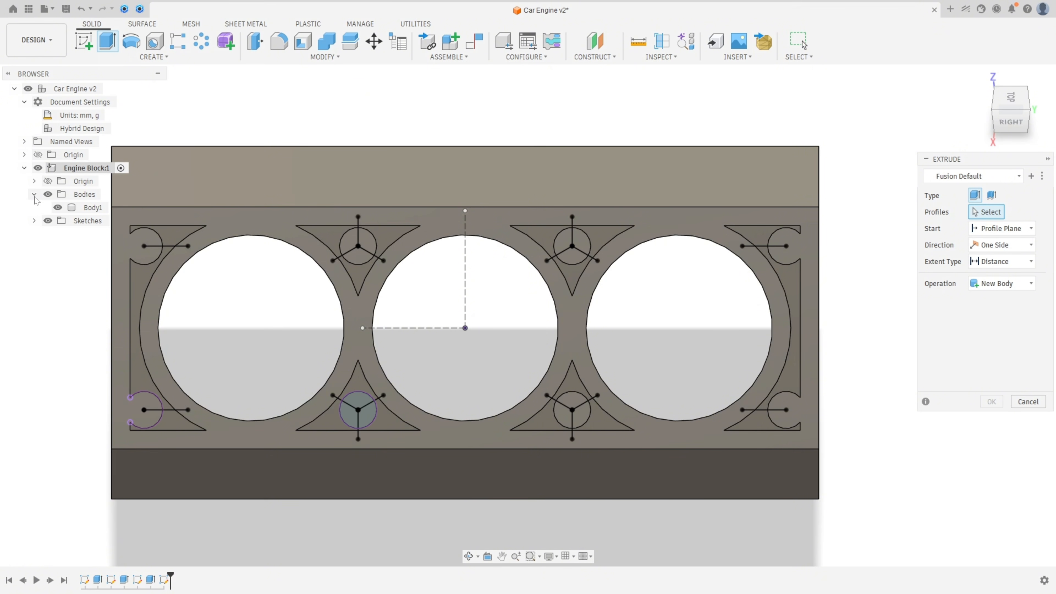
{"action": "left_click", "coordinate": [58, 208]}
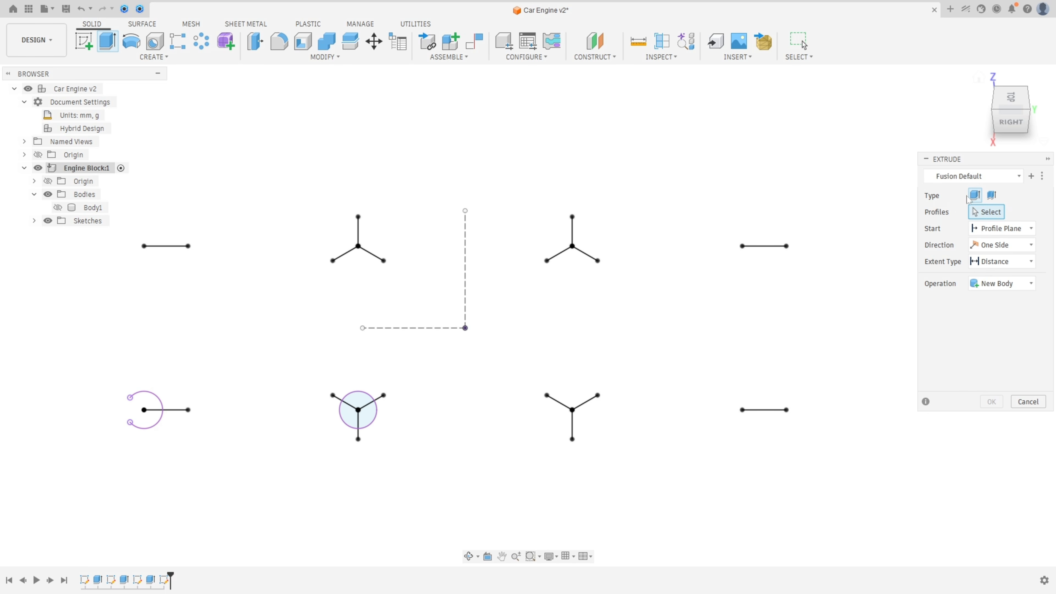
{"action": "left_click", "coordinate": [992, 194]}
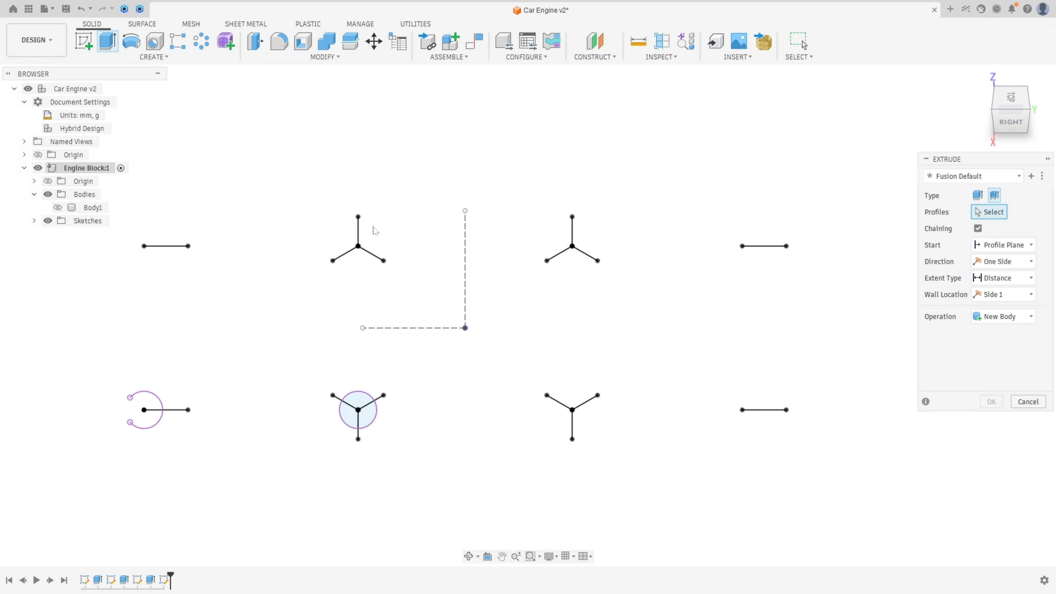
Step: Pick all the rib lines at the eight boss positions as profiles of the thin extrusion
{"action": "left_click", "coordinate": [175, 247]}
{"action": "left_click", "coordinate": [183, 410]}
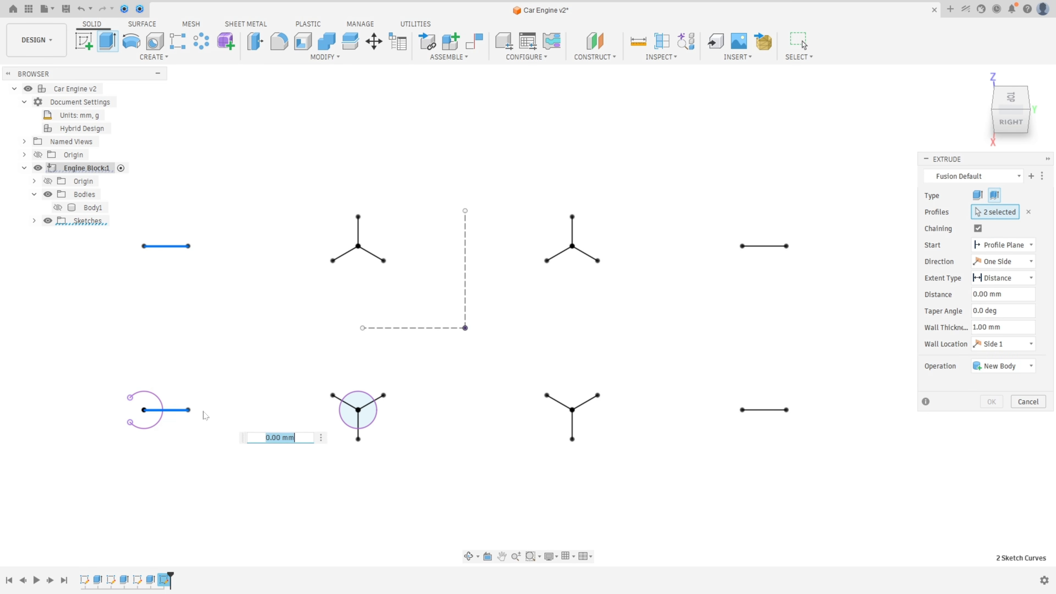
{"action": "left_click", "coordinate": [364, 410]}
{"action": "left_click", "coordinate": [365, 408]}
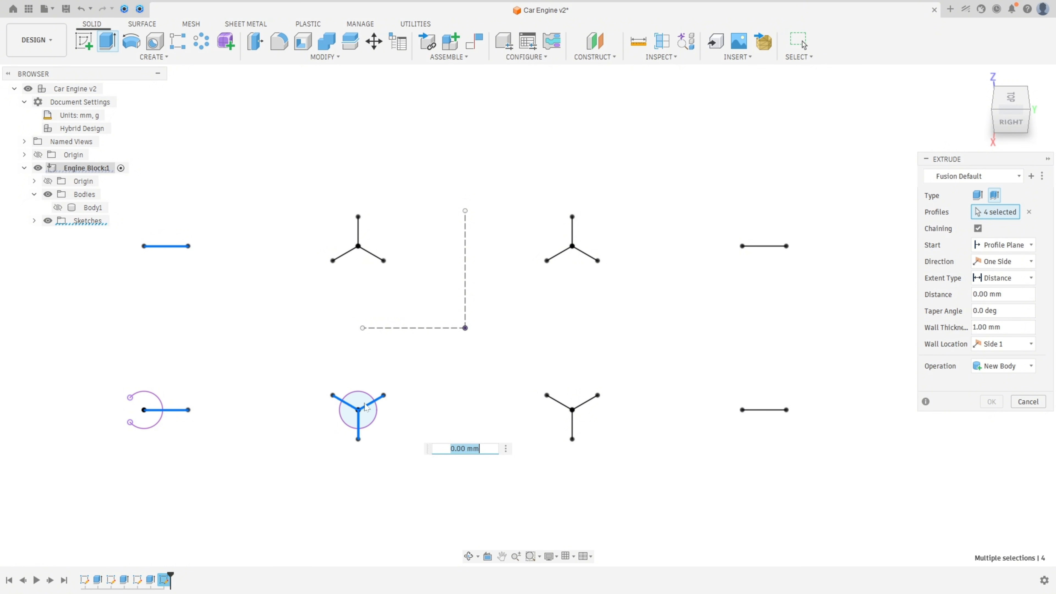
{"action": "left_click", "coordinate": [376, 259]}
{"action": "left_click", "coordinate": [345, 253]}
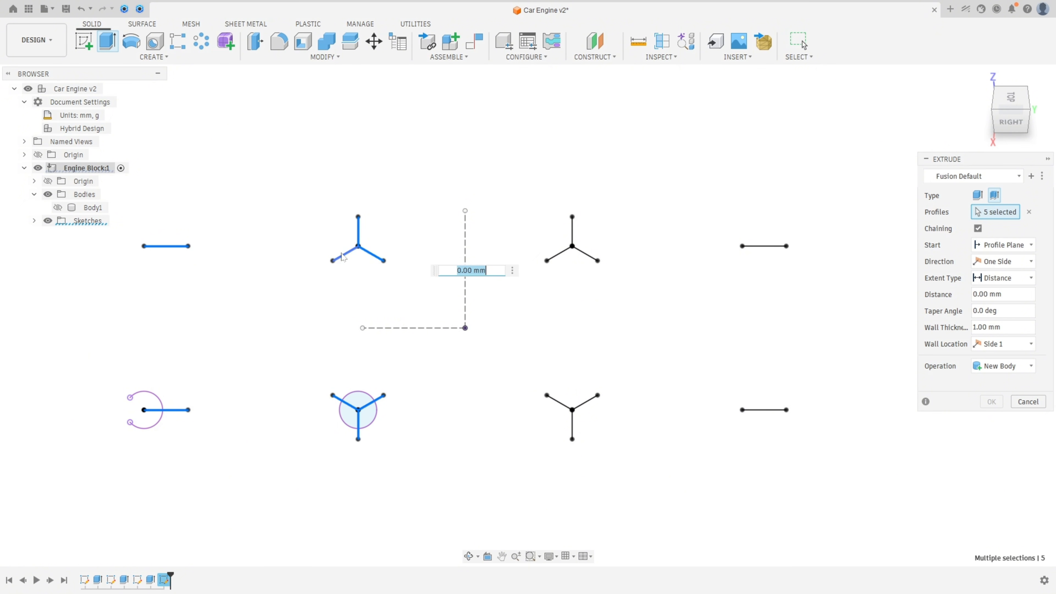
{"action": "left_click", "coordinate": [574, 235]}
{"action": "left_click", "coordinate": [585, 254]}
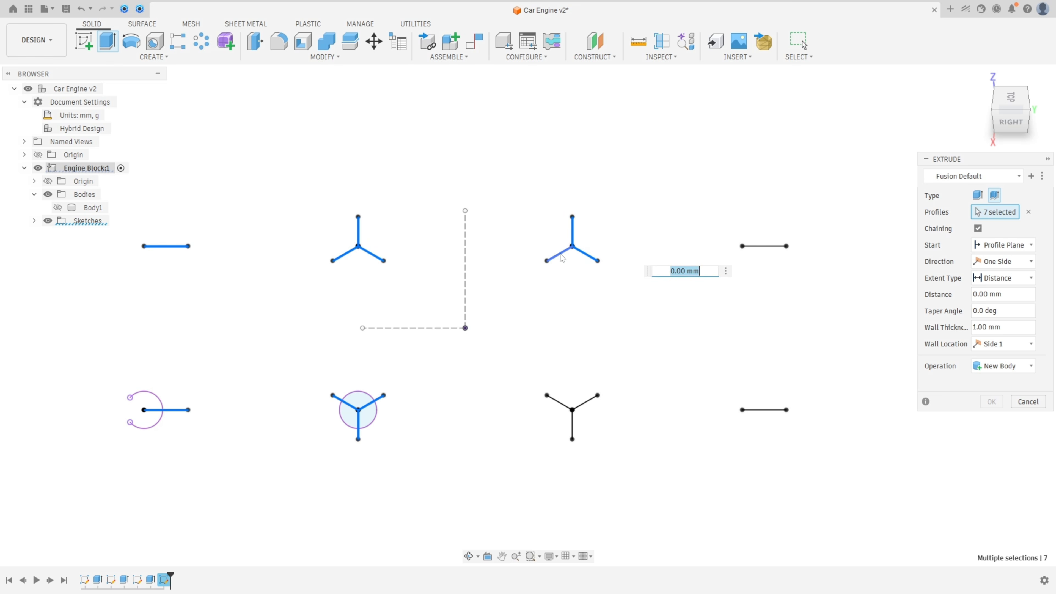
{"action": "left_click", "coordinate": [560, 254]}
{"action": "left_click", "coordinate": [558, 407]}
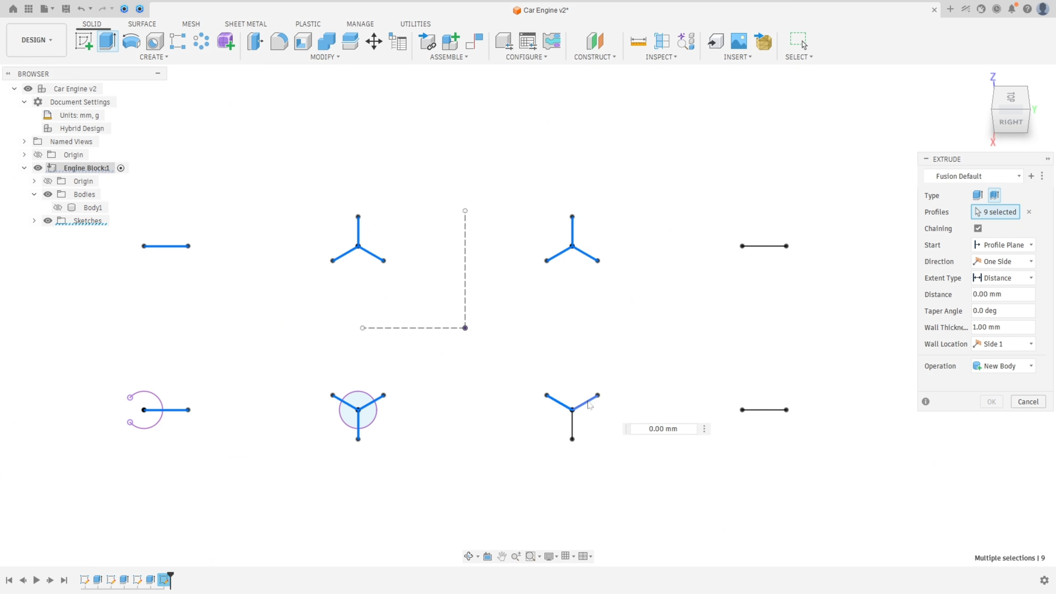
{"action": "left_click", "coordinate": [572, 430]}
{"action": "left_click", "coordinate": [760, 409]}
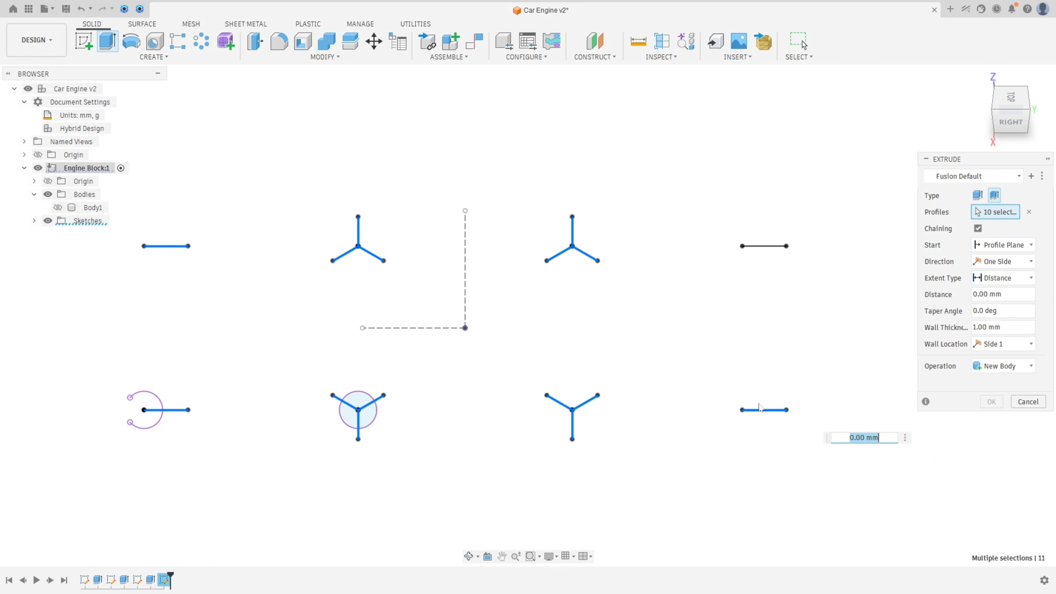
{"action": "left_click", "coordinate": [775, 248]}
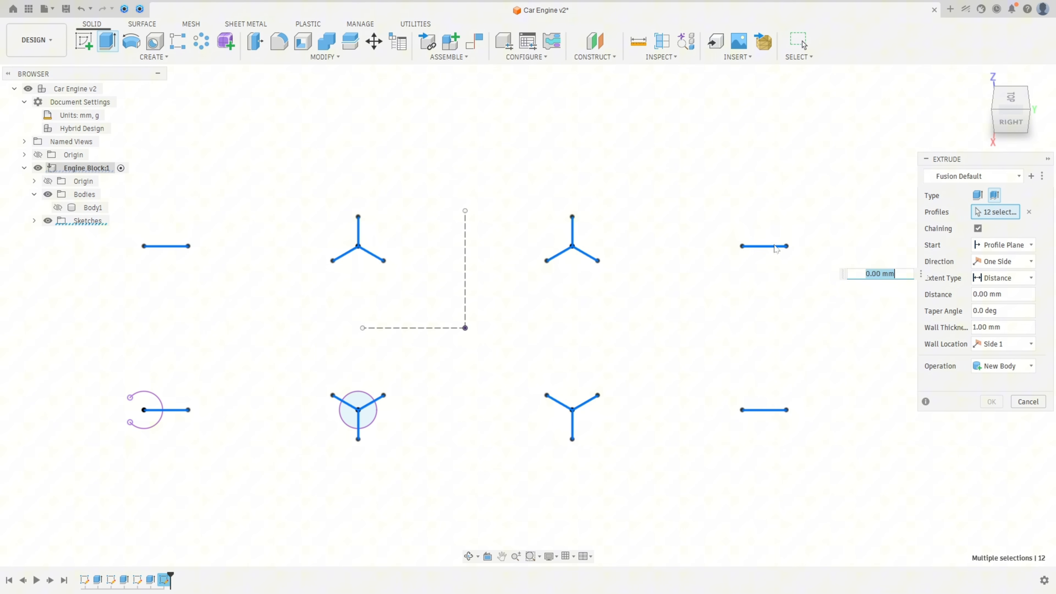
Step: Show Body1 again and set the thin extrusion's distance to -121 mm
{"action": "left_click", "coordinate": [58, 208]}
{"action": "middle_click_drag", "start_coordinate": [183, 216], "coordinate": [390, 248], "text": "shift"}
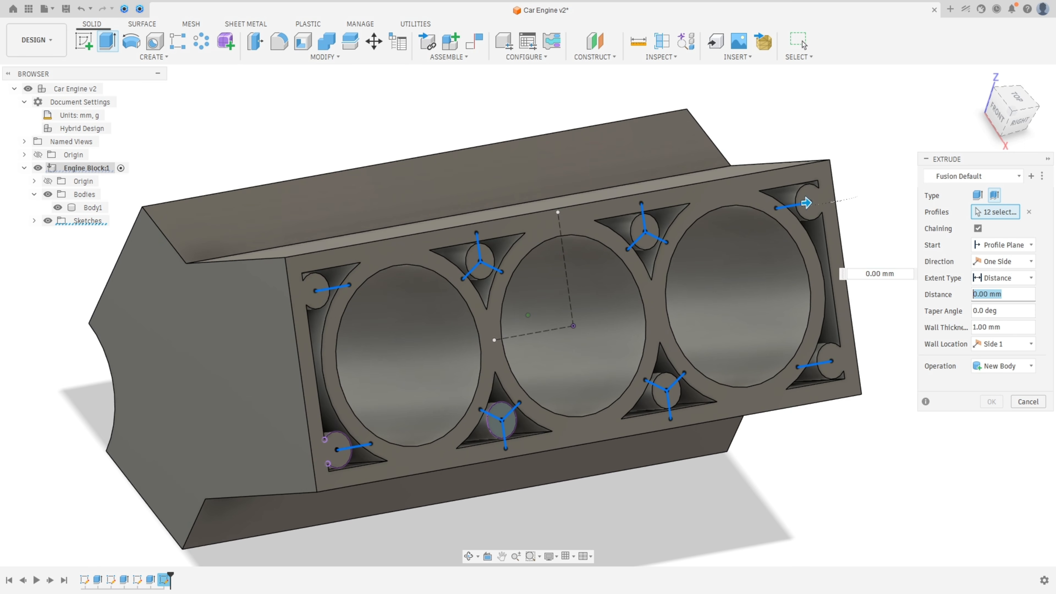
{"action": "left_click", "coordinate": [1000, 294]}
{"action": "type", "text": "-12"}
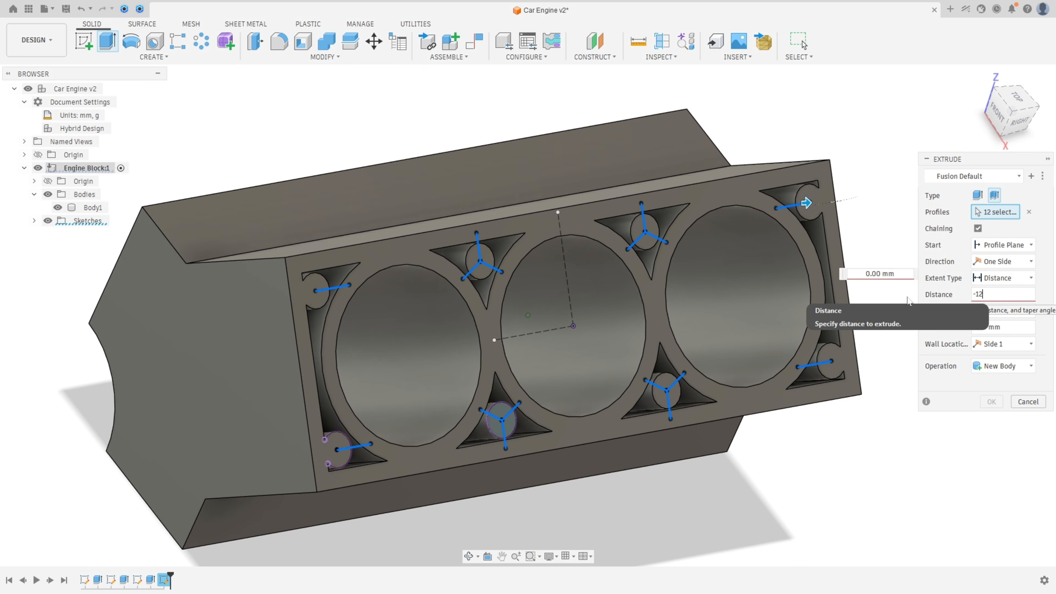
{"action": "type", "text": "1"}
{"action": "key", "text": "Return"}
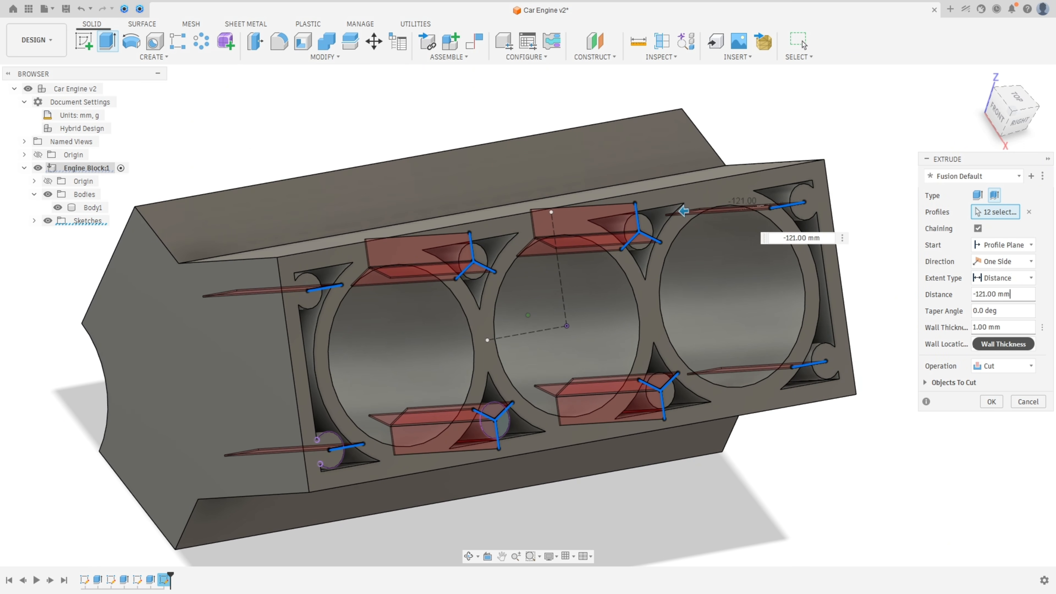
Step: Give the ribs a 5 mm wall thickness with a centred wall location and join them to the engine block
{"action": "key", "text": "Tab"}
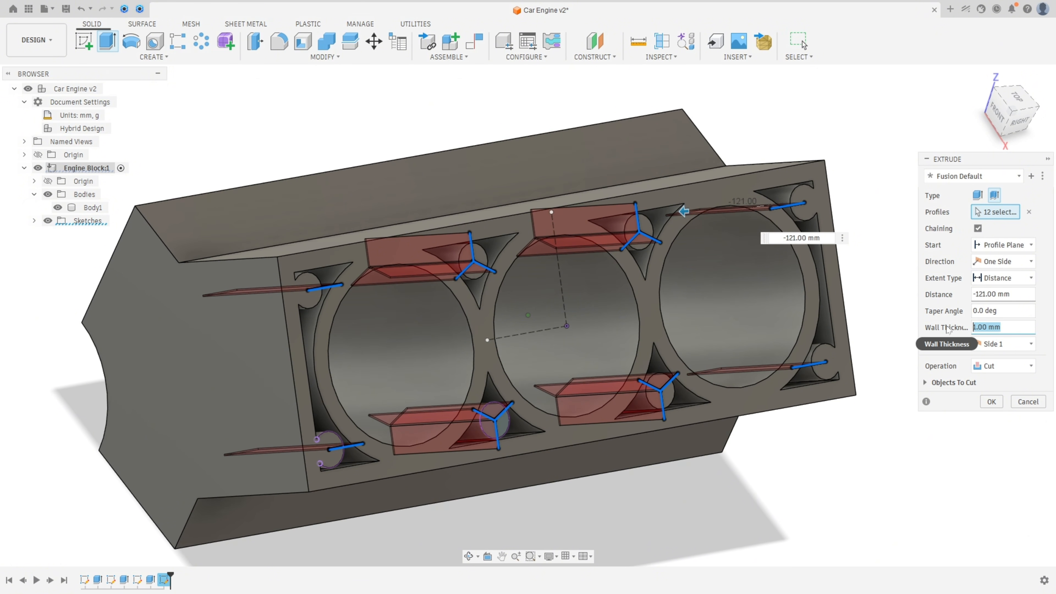
{"action": "left_click", "coordinate": [1004, 344]}
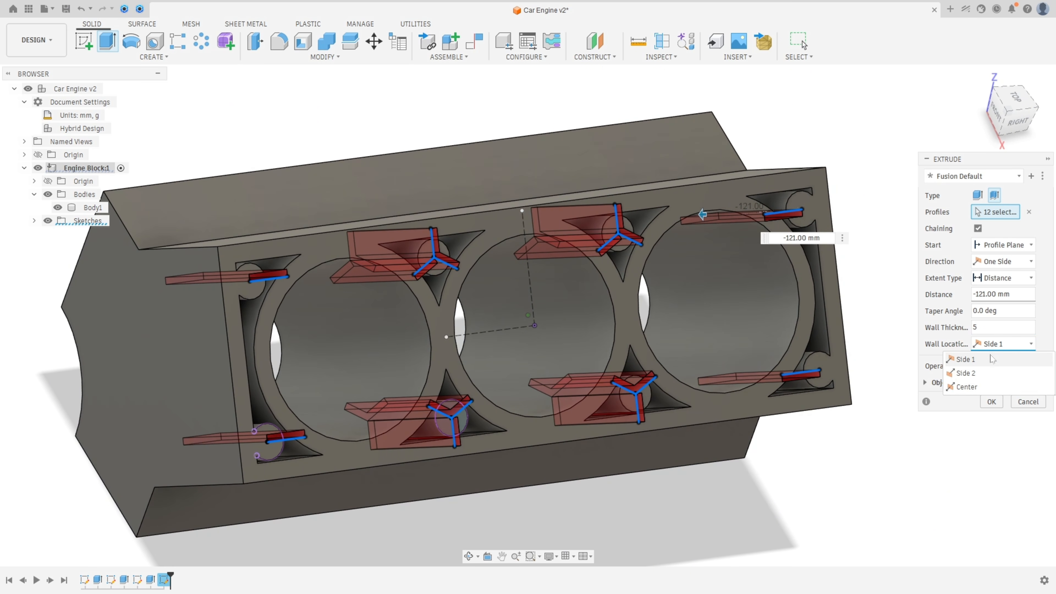
{"action": "left_click", "coordinate": [966, 387]}
{"action": "left_click", "coordinate": [998, 367]}
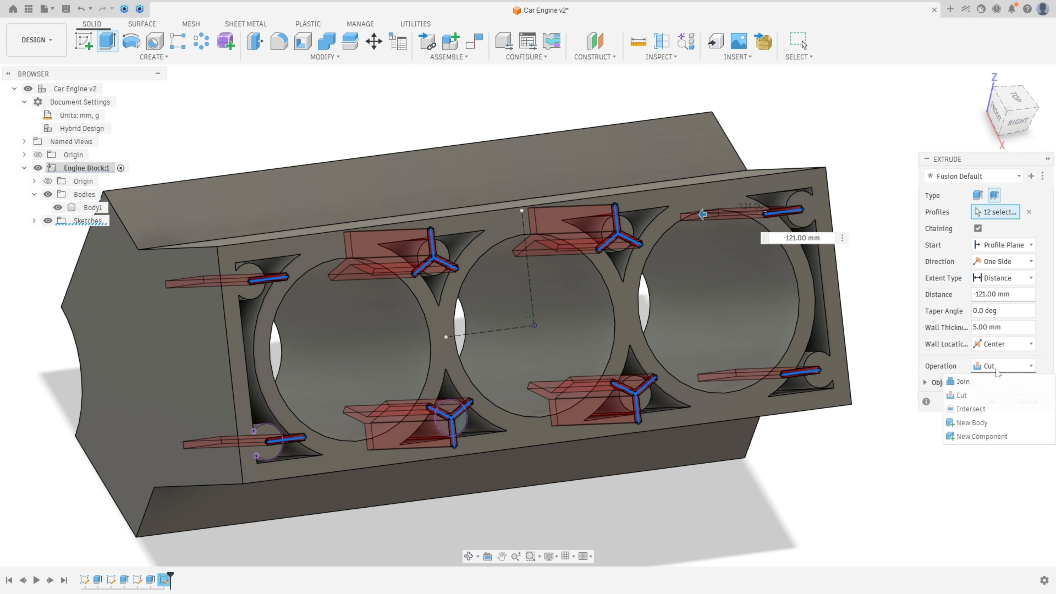
{"action": "left_click", "coordinate": [963, 381]}
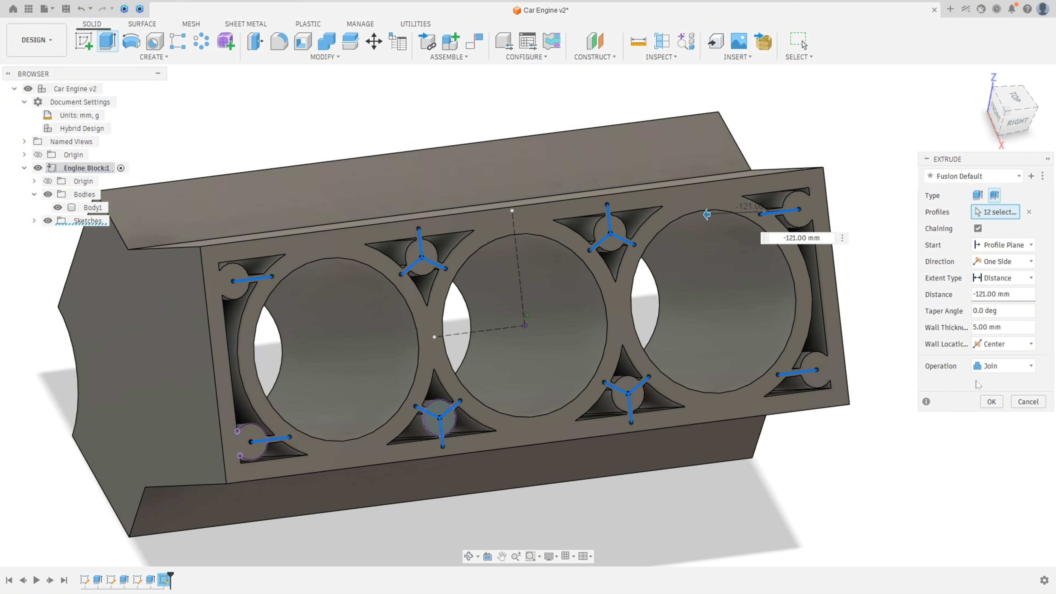
{"action": "left_click", "coordinate": [992, 402]}
{"action": "middle_click_drag", "start_coordinate": [990, 400], "coordinate": [980, 344], "text": "shift"}
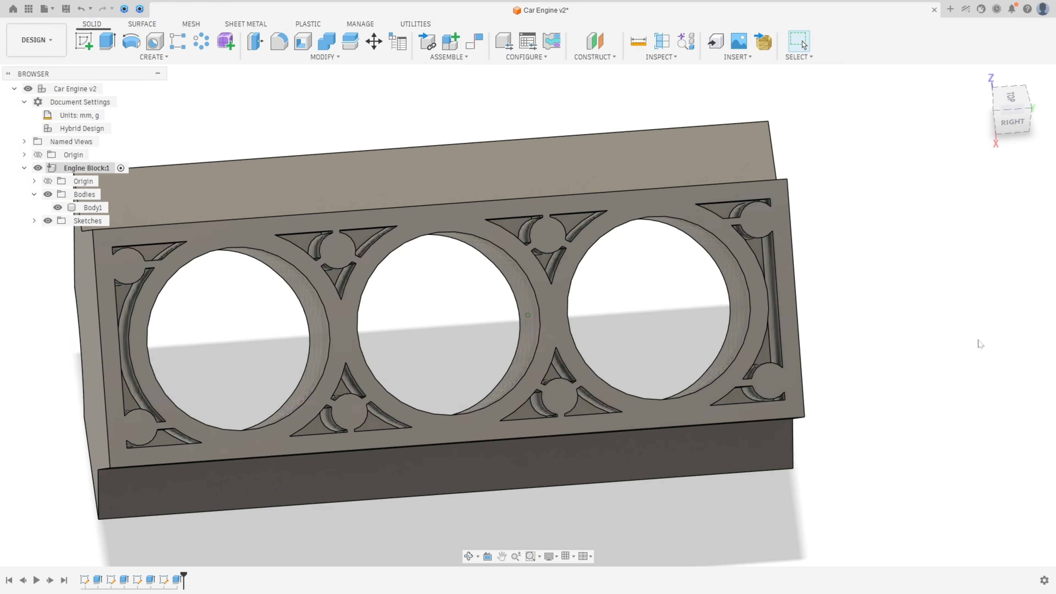
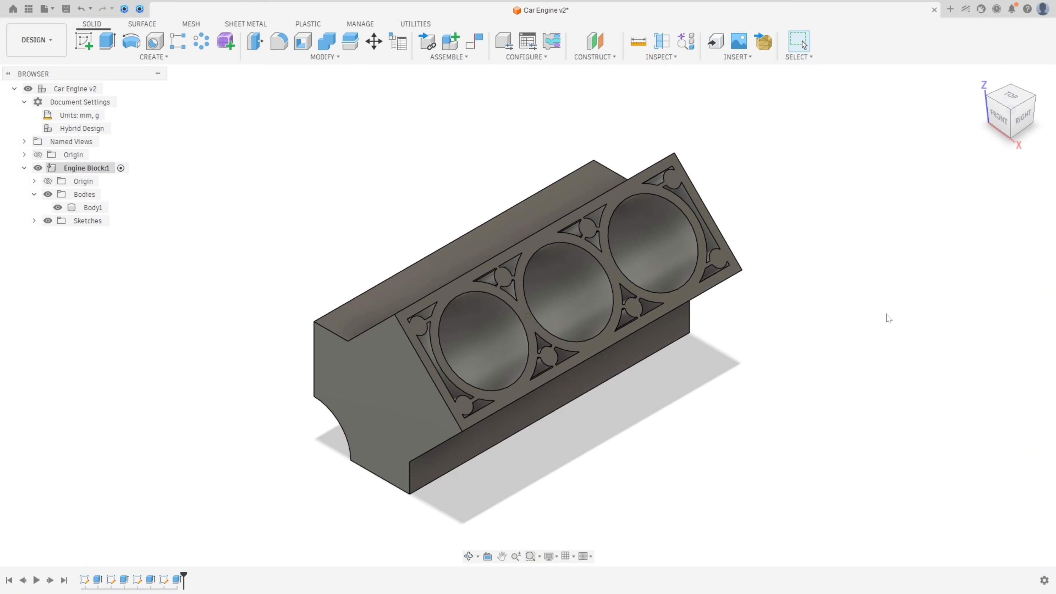
Step: Create a sketch on the angled cylinder face of the block and project that whole face into it
{"action": "left_click", "coordinate": [89, 42]}
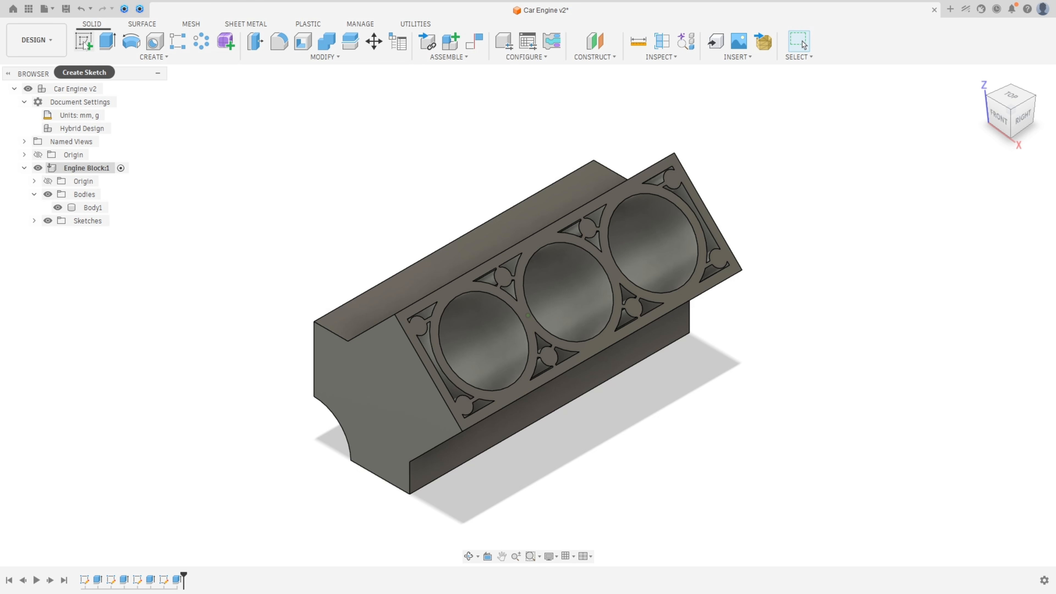
{"action": "left_click", "coordinate": [540, 250]}
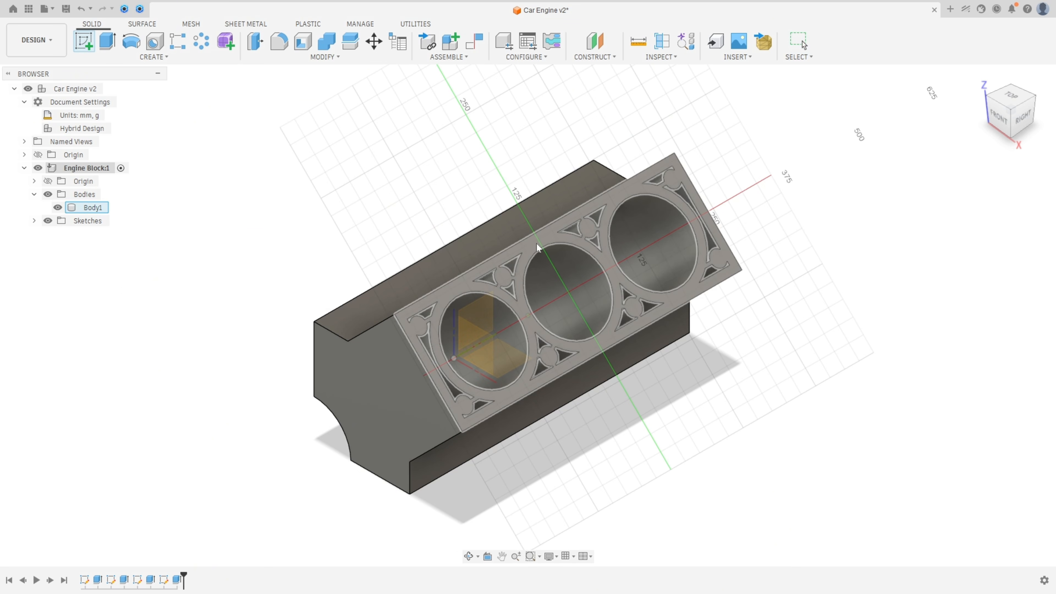
{"action": "left_click", "coordinate": [536, 244]}
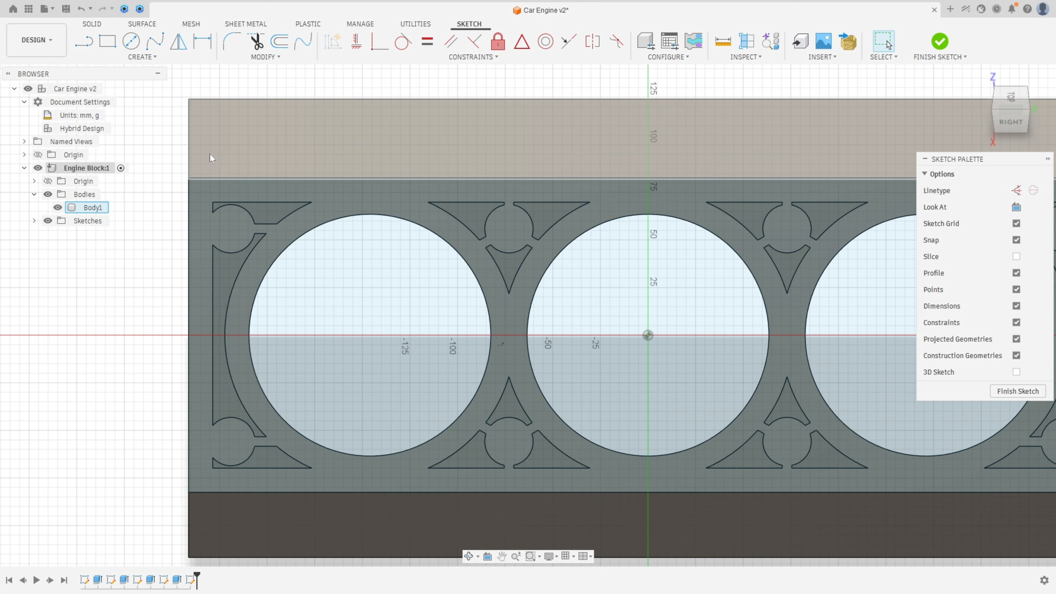
{"action": "key", "text": "p"}
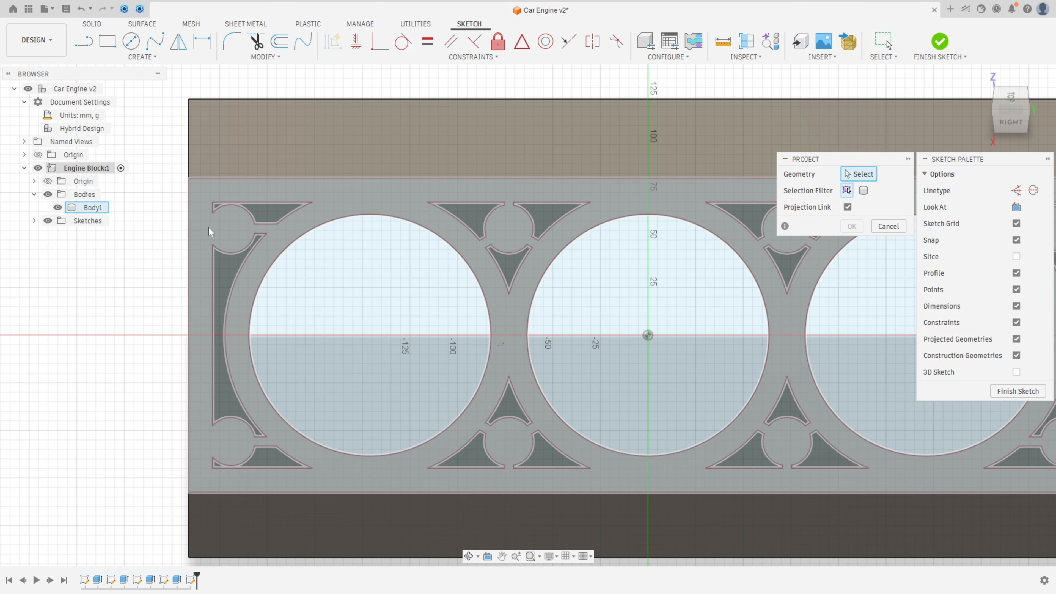
{"action": "left_click", "coordinate": [209, 228]}
{"action": "key", "text": "Return"}
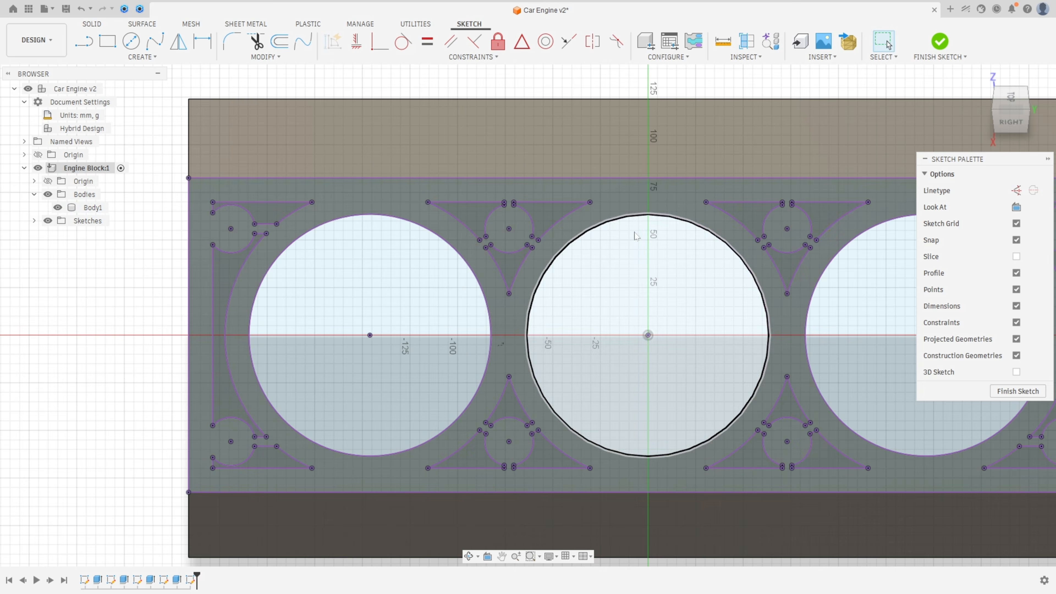
Step: Draw a 9.5 mm diameter circle centred on the lower-left corner boss
{"action": "left_click", "coordinate": [131, 41]}
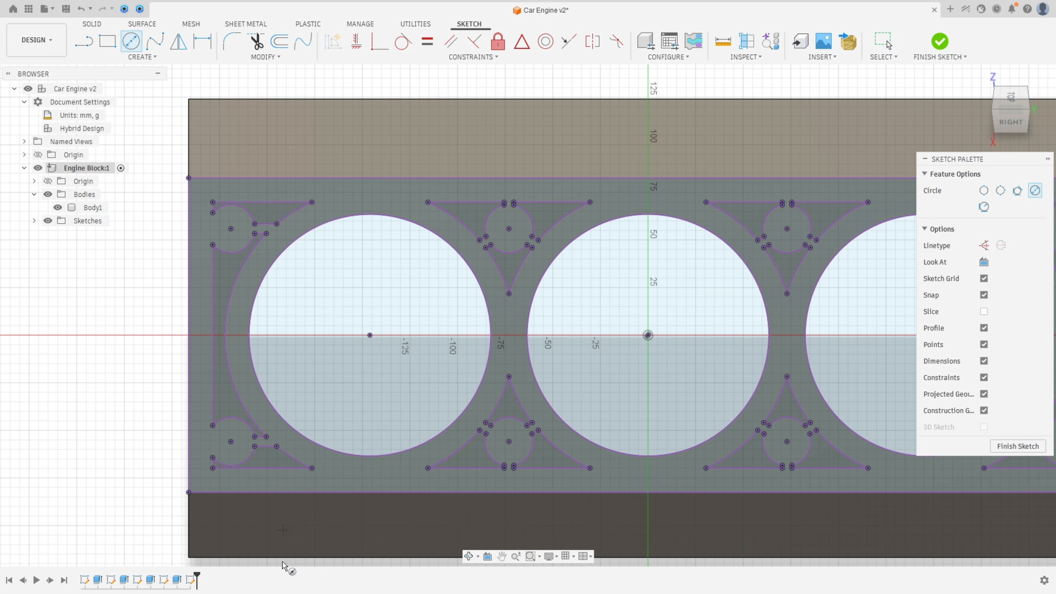
{"action": "left_click", "coordinate": [230, 441]}
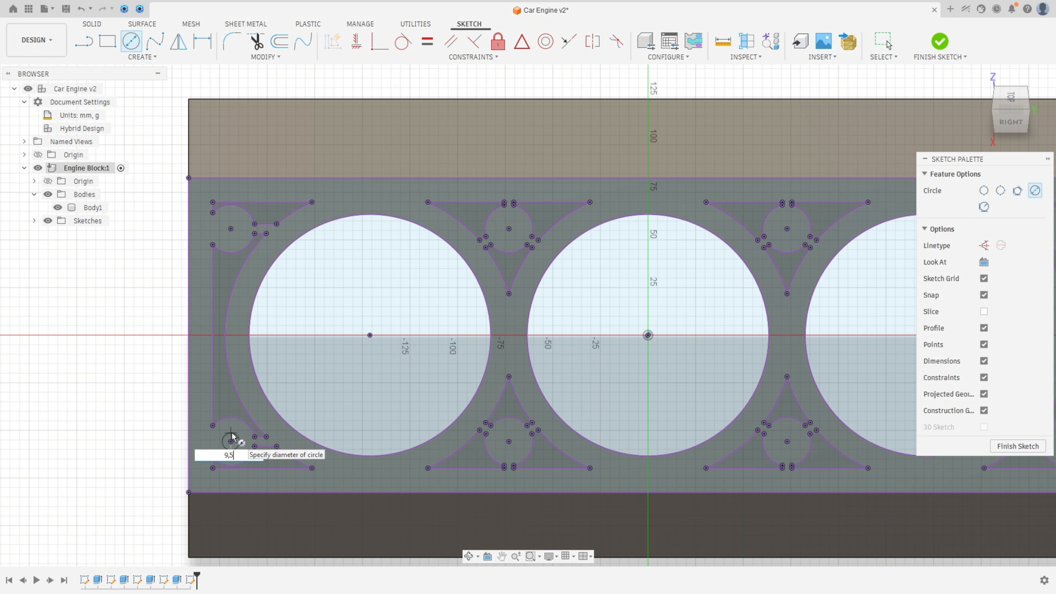
{"action": "key", "text": "Return"}
{"action": "key", "text": "Escape"}
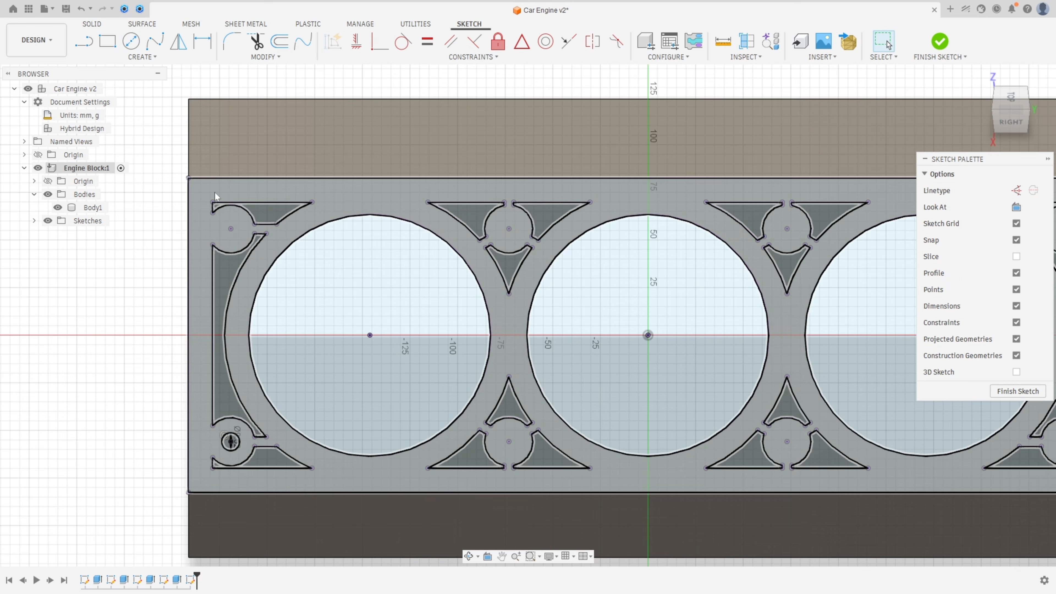
Step: Draw circles centred on the upper-left corner boss and on the four bosses between the cylinder bores
{"action": "key", "text": "c"}
{"action": "left_click", "coordinate": [231, 229]}
{"action": "left_click", "coordinate": [241, 222]}
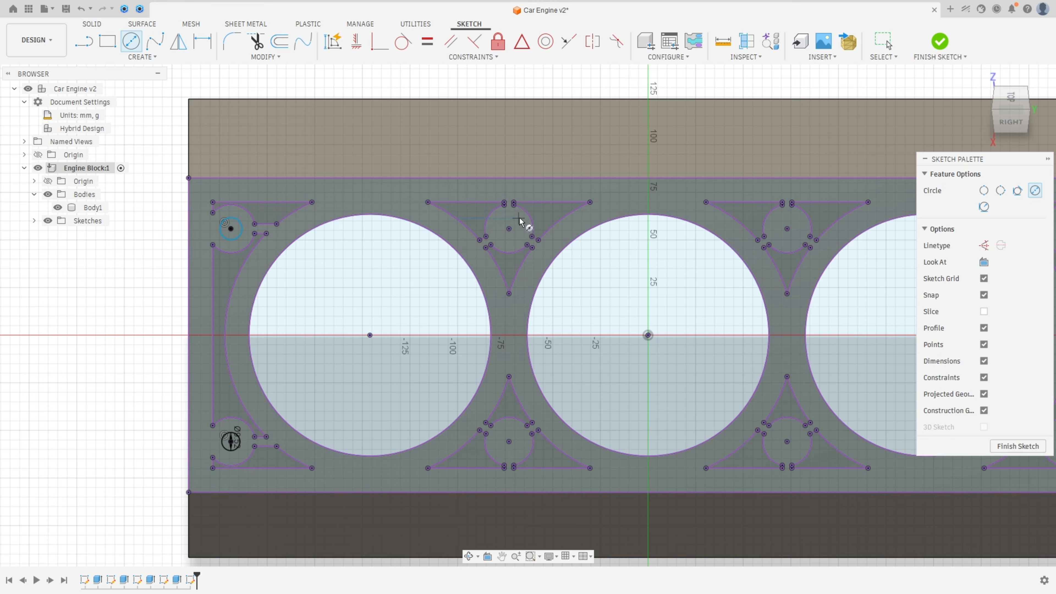
{"action": "left_click", "coordinate": [509, 229]}
{"action": "left_click", "coordinate": [519, 237]}
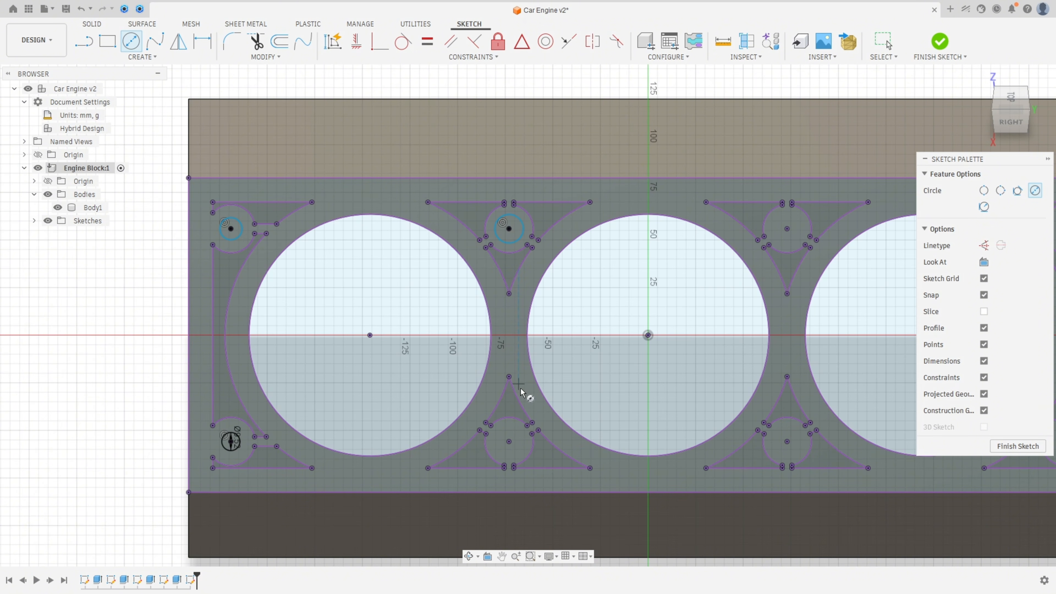
{"action": "left_click", "coordinate": [509, 441]}
{"action": "left_click", "coordinate": [520, 433]}
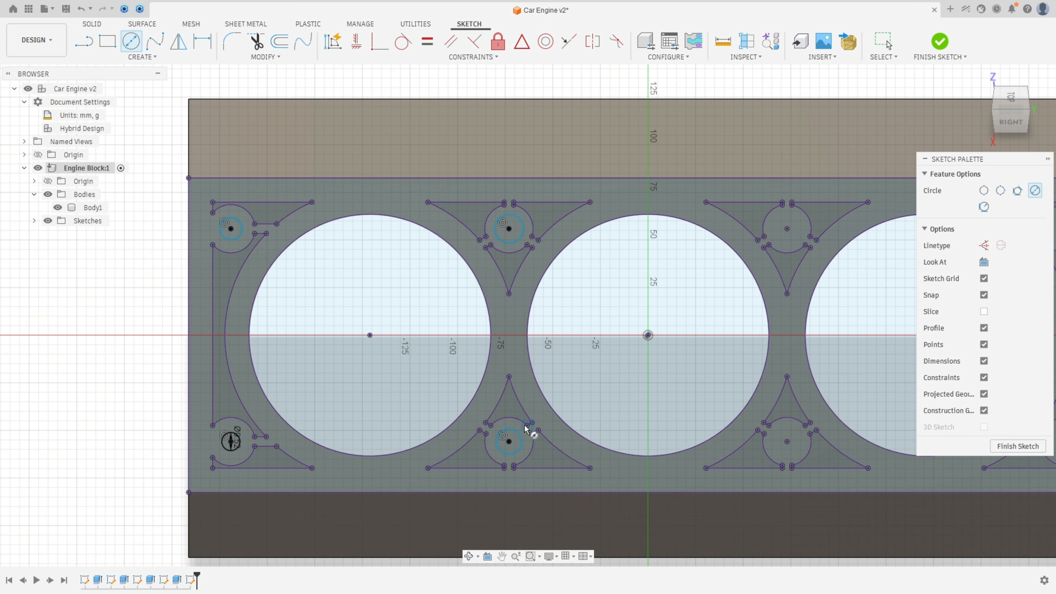
{"action": "left_click", "coordinate": [787, 442]}
{"action": "left_click", "coordinate": [797, 434]}
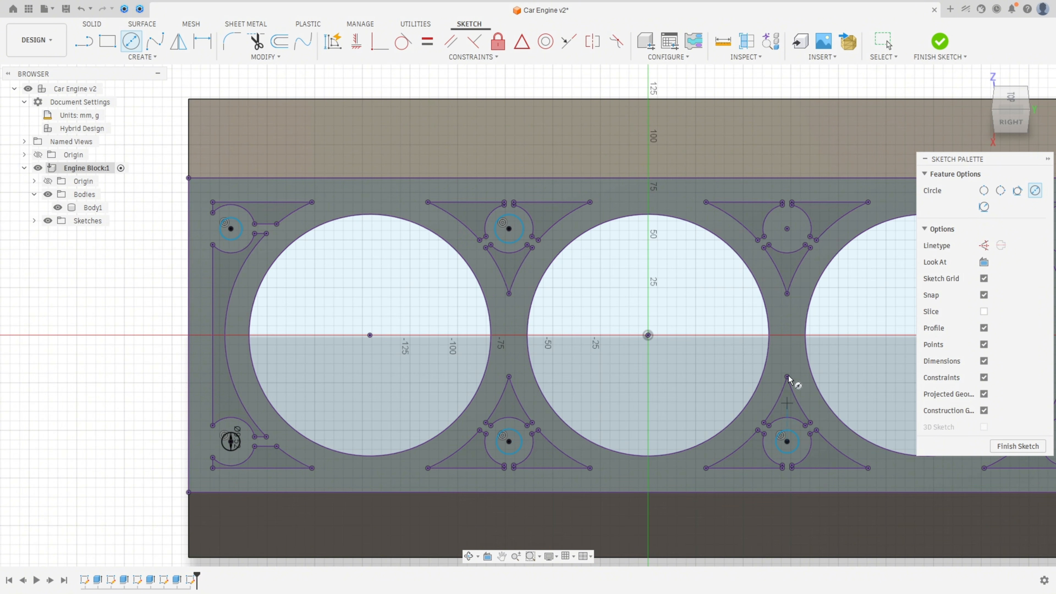
{"action": "left_click", "coordinate": [787, 229]}
{"action": "left_click", "coordinate": [796, 236]}
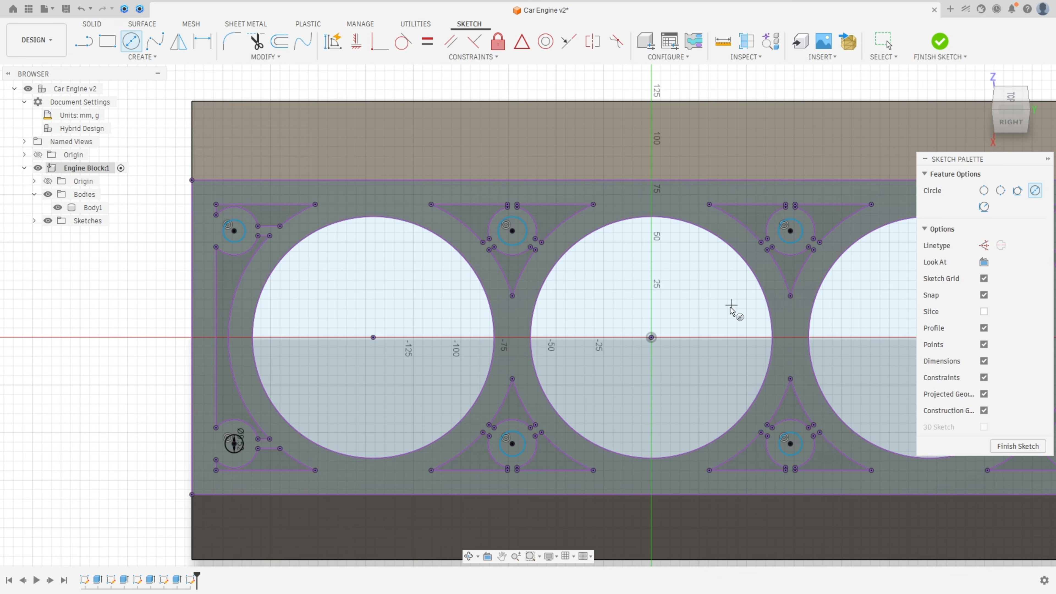
Step: Draw circles centred on the two corner bosses at the right end of the block face
{"action": "mouse_move", "coordinate": [731, 307]}
{"action": "middle_mouse_down"}
{"action": "mouse_move", "coordinate": [527, 277]}
{"action": "mouse_move", "coordinate": [350, 279]}
{"action": "middle_mouse_up"}
{"action": "left_click", "coordinate": [688, 202]}
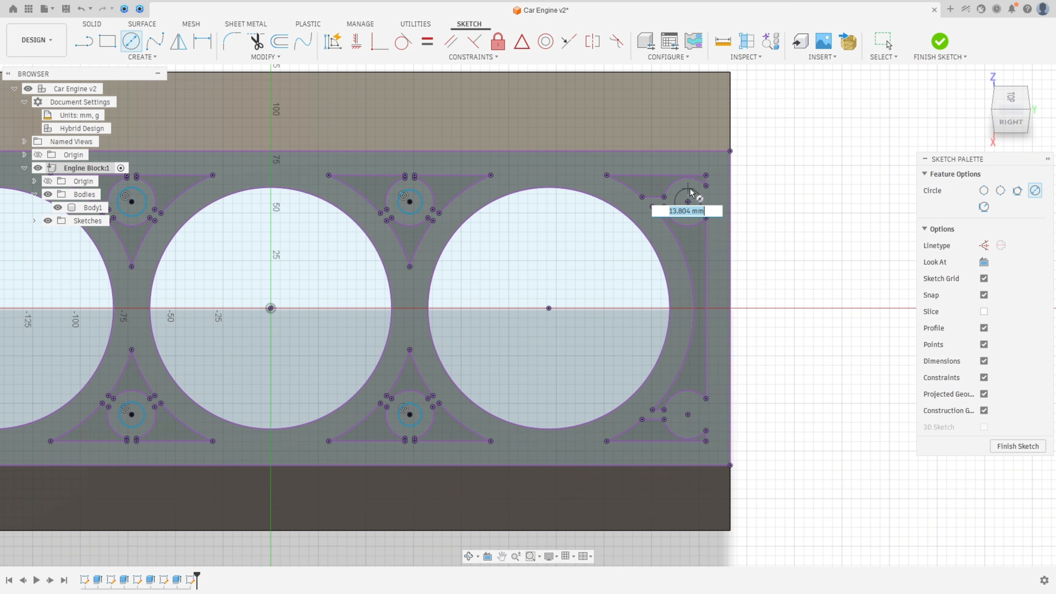
{"action": "left_click", "coordinate": [697, 211]}
{"action": "left_click", "coordinate": [689, 416]}
{"action": "left_click", "coordinate": [696, 422]}
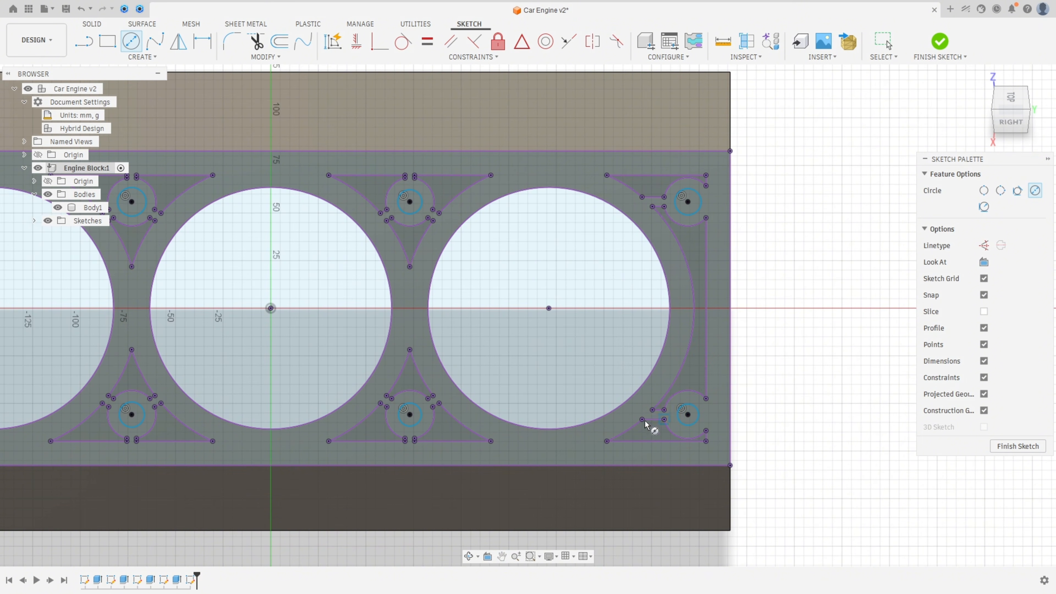
{"action": "scroll", "coordinate": [420, 424], "scroll_direction": "up", "scroll_amount": 3}
{"action": "scroll", "coordinate": [268, 442], "scroll_direction": "down", "scroll_amount": 5}
{"action": "scroll", "coordinate": [252, 445], "scroll_direction": "down", "scroll_amount": 3}
{"action": "middle_click_drag", "start_coordinate": [71, 392], "coordinate": [229, 392]}
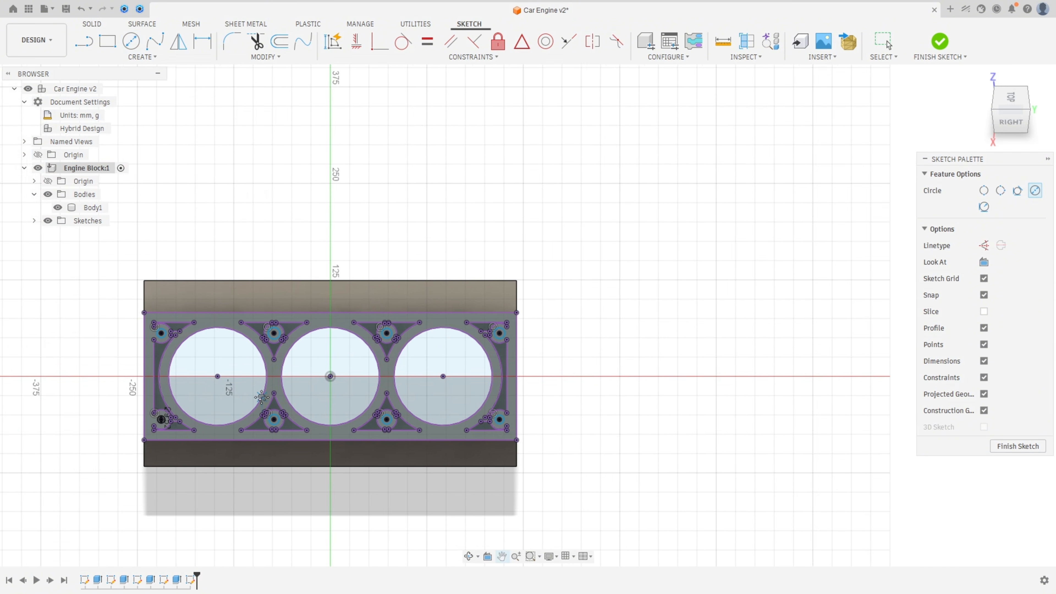
{"action": "scroll", "coordinate": [188, 436], "scroll_direction": "up", "scroll_amount": 1}
{"action": "scroll", "coordinate": [139, 421], "scroll_direction": "up", "scroll_amount": 3}
{"action": "scroll", "coordinate": [140, 421], "scroll_direction": "up", "scroll_amount": 1}
{"action": "key", "text": "Escape"}
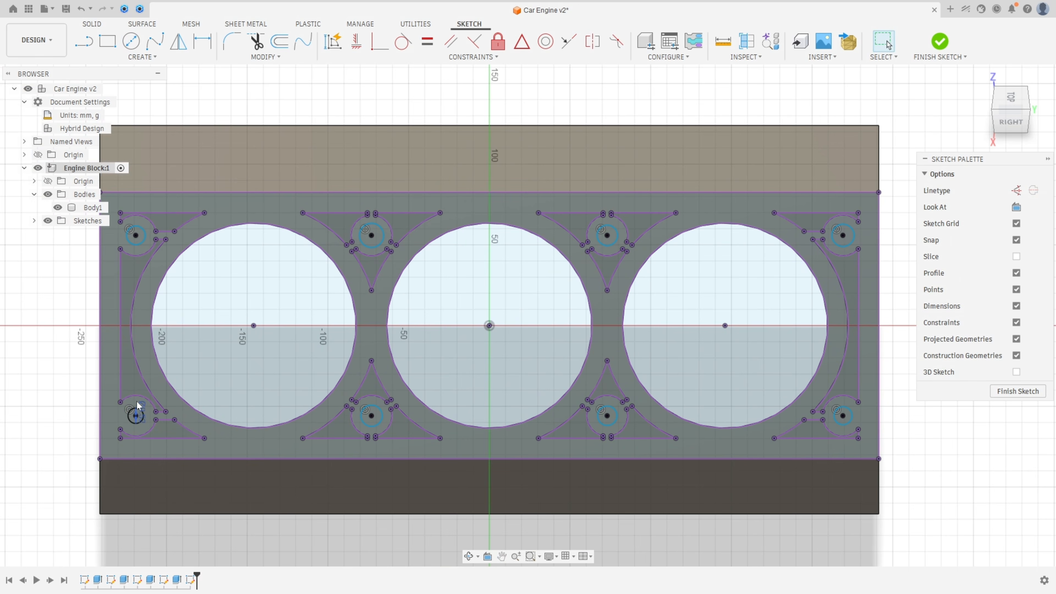
Step: Move the circle's diameter dimension clear of the block and make the other three bolt circles in the left half equal to that circle
{"action": "left_click_drag", "start_coordinate": [137, 402], "coordinate": [67, 383]}
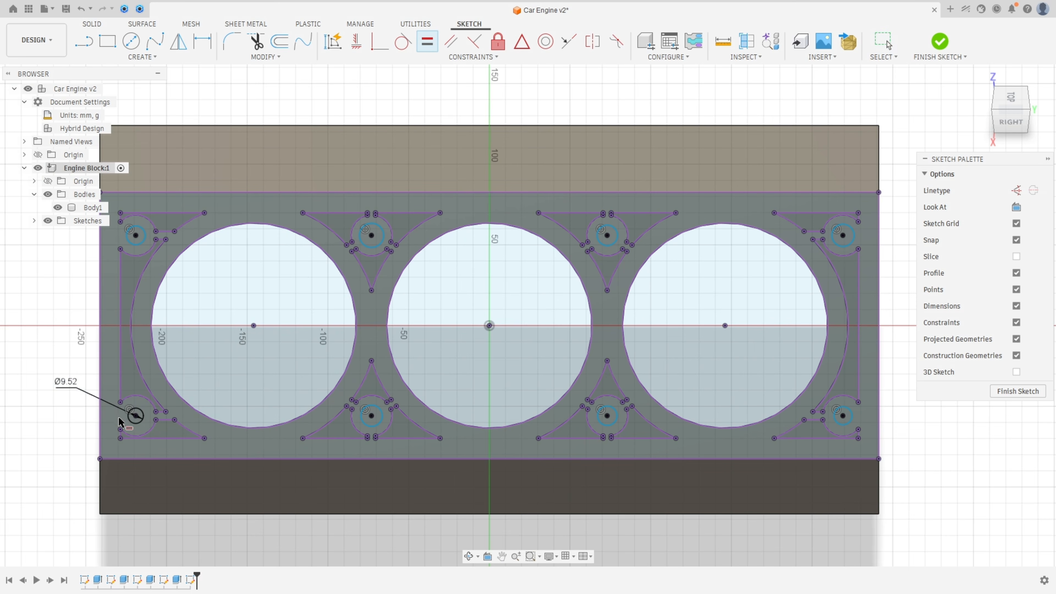
{"action": "left_click", "coordinate": [140, 414]}
{"action": "left_click", "coordinate": [140, 233]}
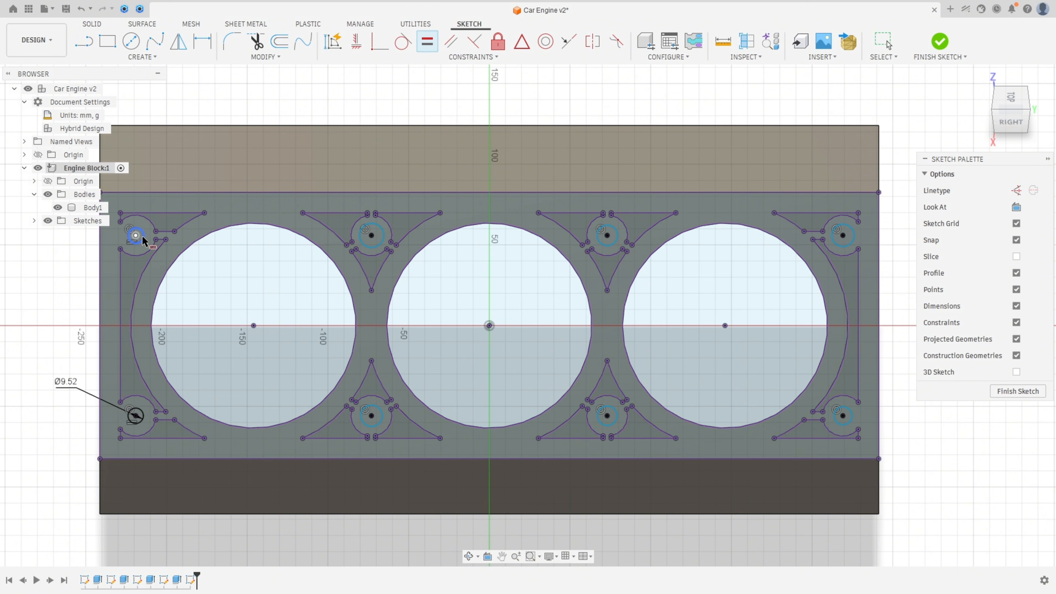
{"action": "left_click", "coordinate": [378, 246]}
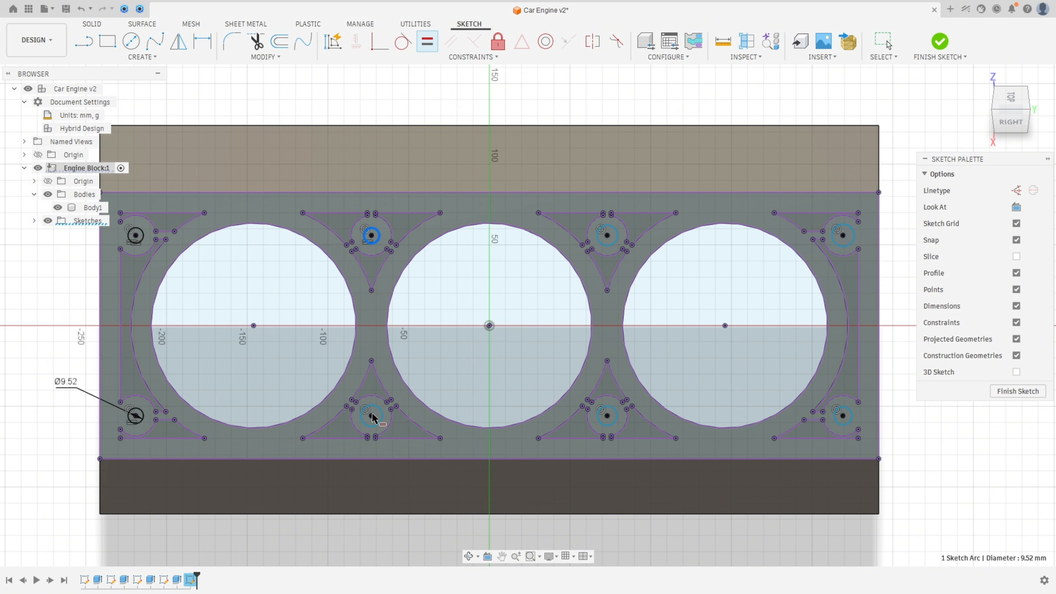
{"action": "left_click", "coordinate": [382, 424]}
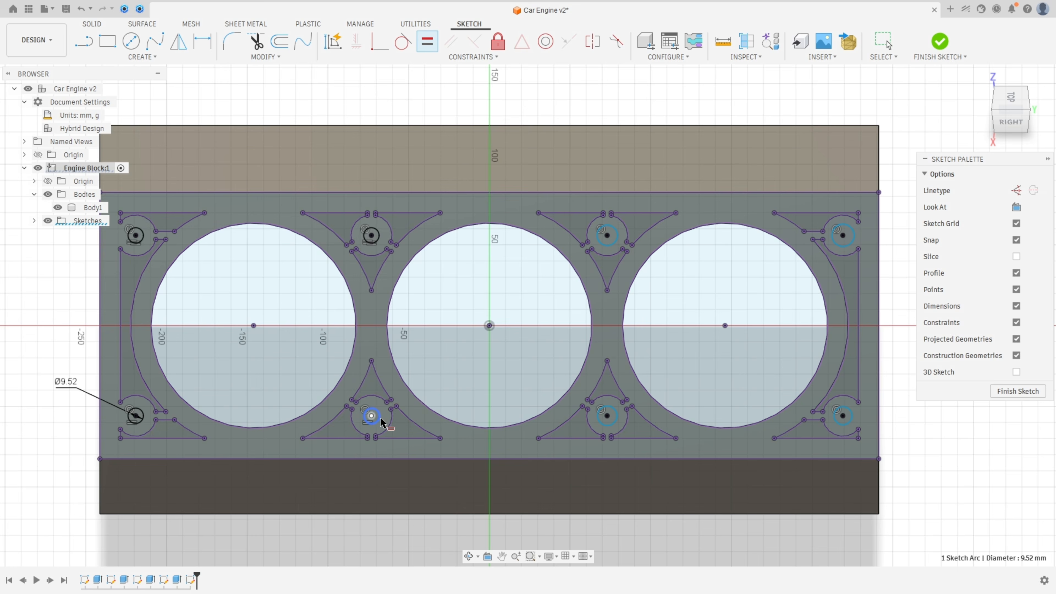
Step: Make the four bolt circles in the right half equal to the dimensioned circle and finish the sketch
{"action": "left_click", "coordinate": [614, 425]}
{"action": "left_click", "coordinate": [614, 421]}
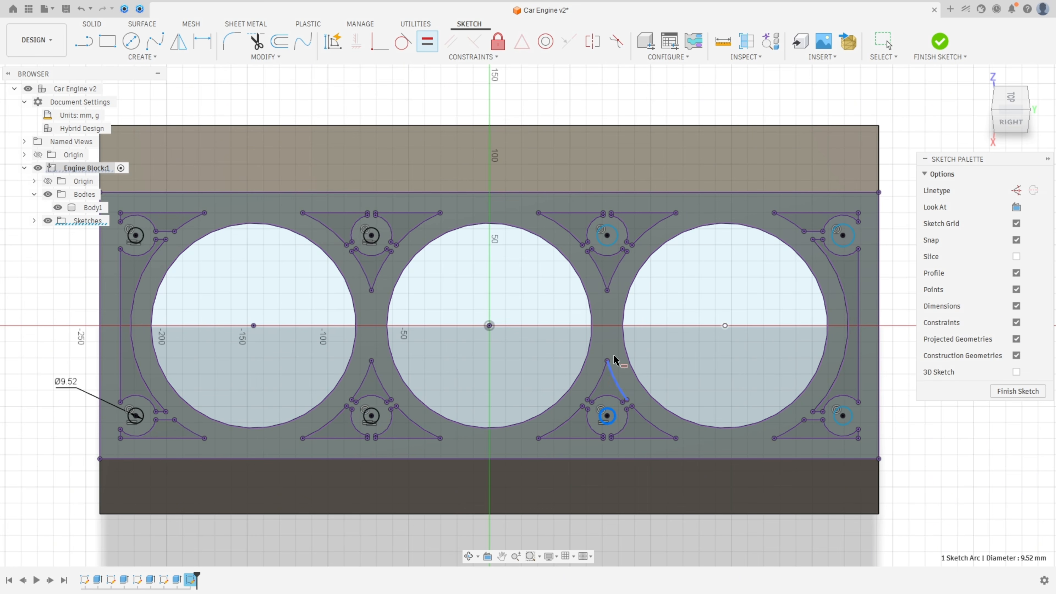
{"action": "left_click", "coordinate": [614, 242]}
{"action": "left_click", "coordinate": [616, 242]}
{"action": "left_click", "coordinate": [844, 244]}
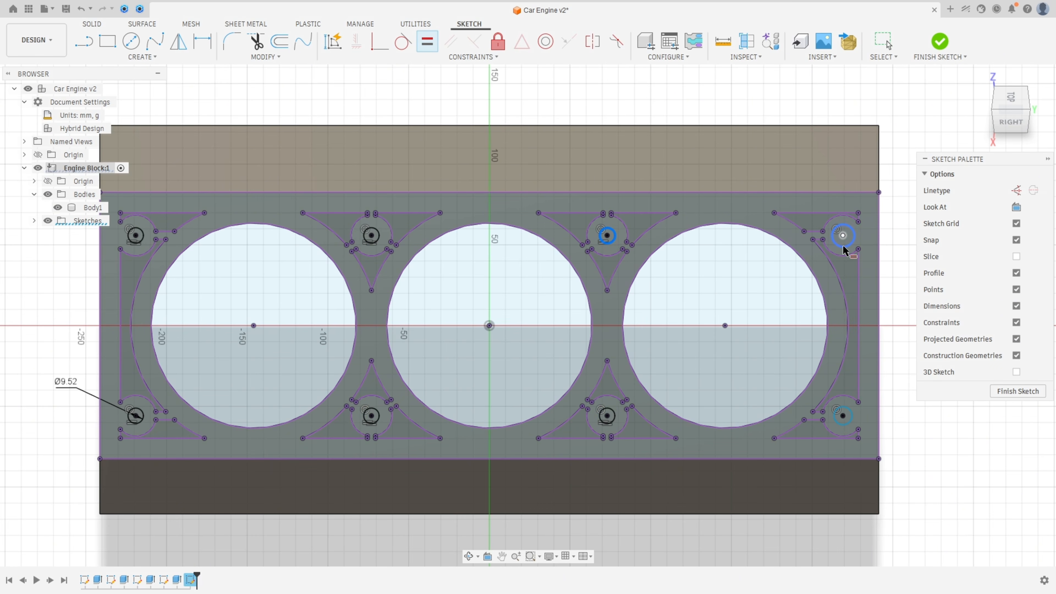
{"action": "left_click", "coordinate": [844, 245]}
{"action": "left_click", "coordinate": [842, 414]}
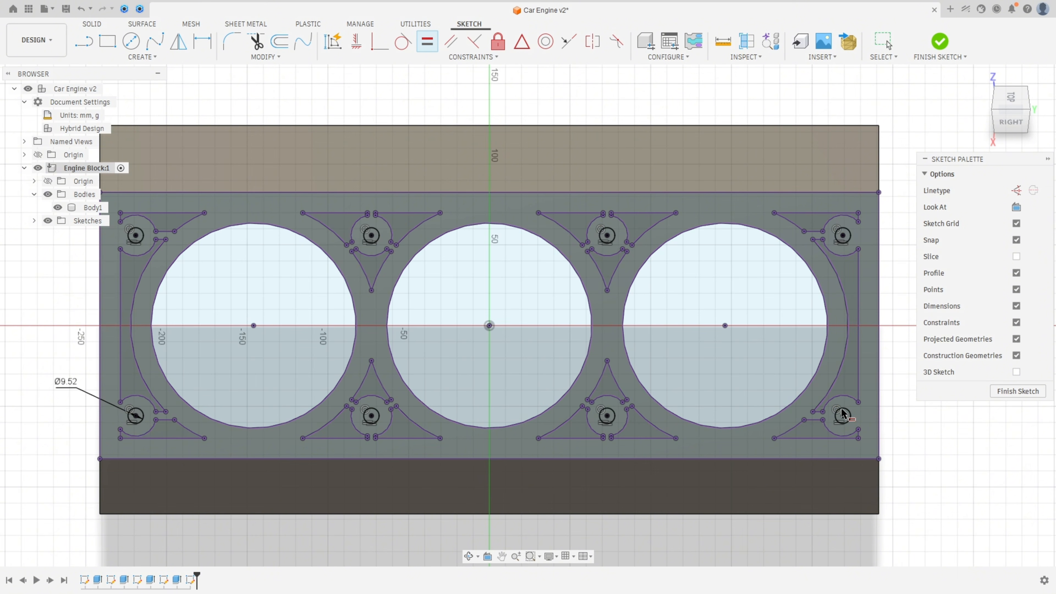
{"action": "left_click", "coordinate": [1018, 391]}
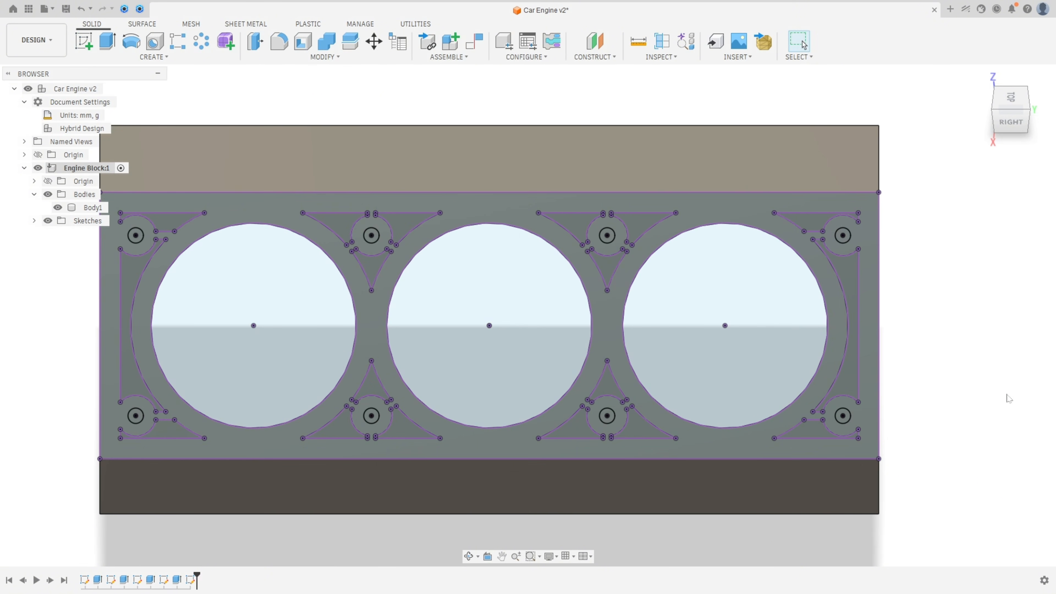
Step: Extrude all eight bolt circles by -76 mm as a cut into the engine block
{"action": "left_click", "coordinate": [107, 41]}
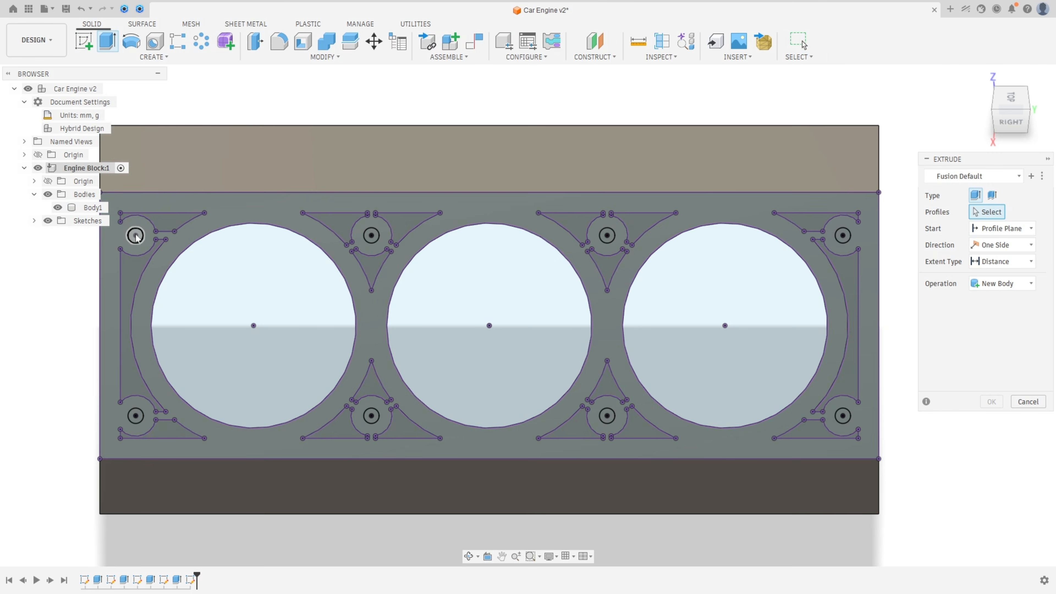
{"action": "left_click", "coordinate": [128, 293]}
{"action": "left_click", "coordinate": [135, 416]}
{"action": "left_click", "coordinate": [371, 415]}
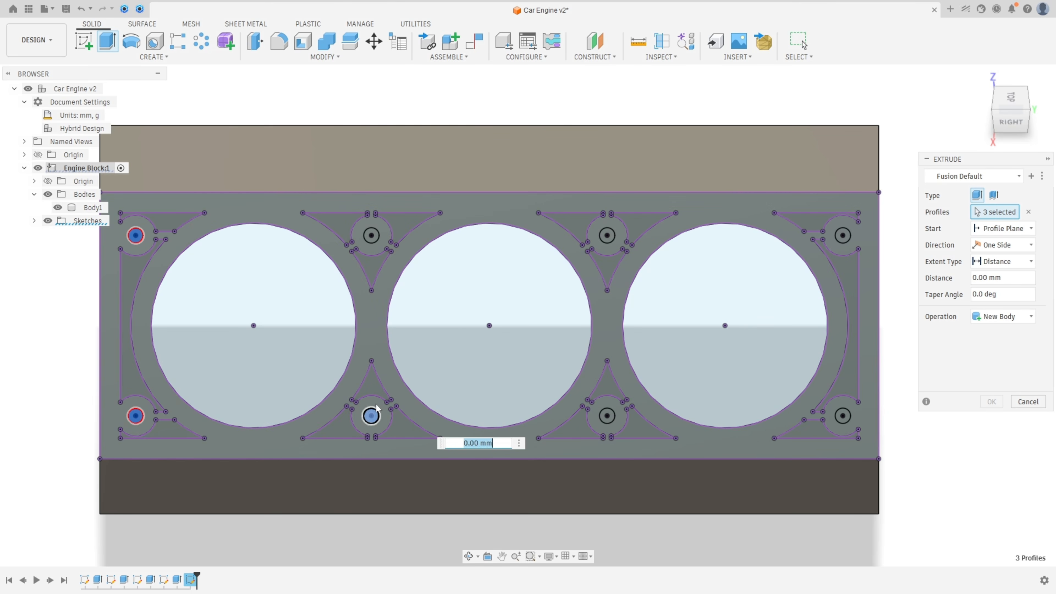
{"action": "left_click", "coordinate": [370, 236]}
{"action": "left_click", "coordinate": [607, 235]}
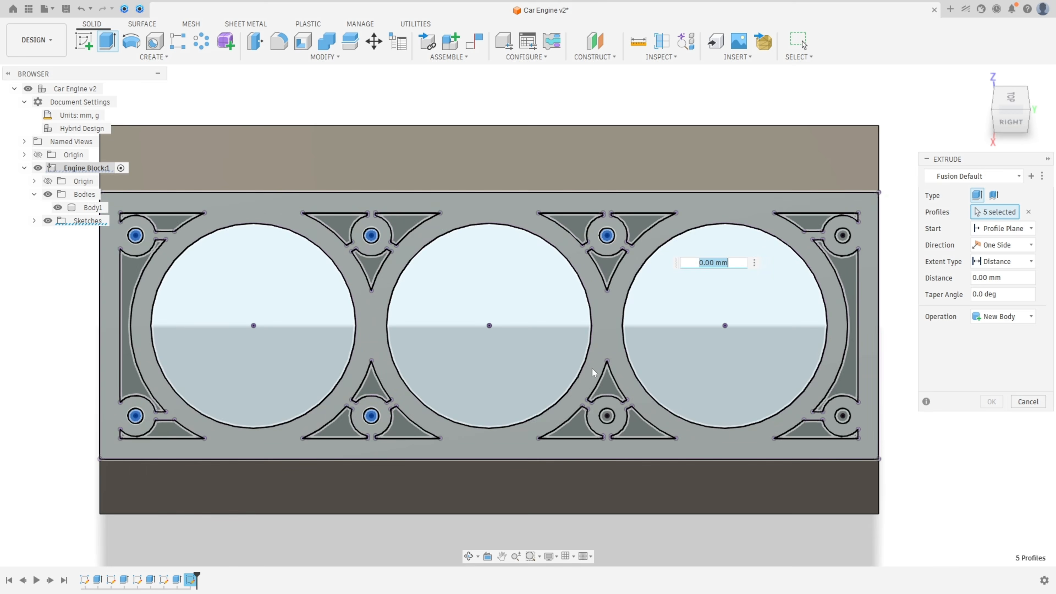
{"action": "left_click", "coordinate": [607, 416]}
{"action": "left_click", "coordinate": [843, 416]}
{"action": "left_click", "coordinate": [843, 235]}
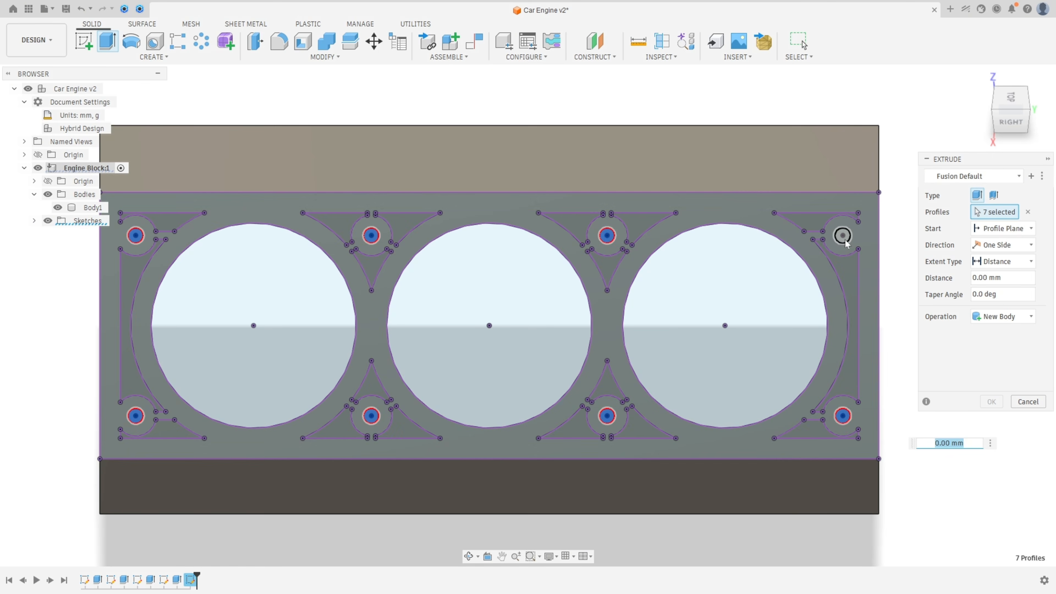
{"action": "middle_click_drag", "start_coordinate": [682, 434], "coordinate": [519, 427], "text": "shift"}
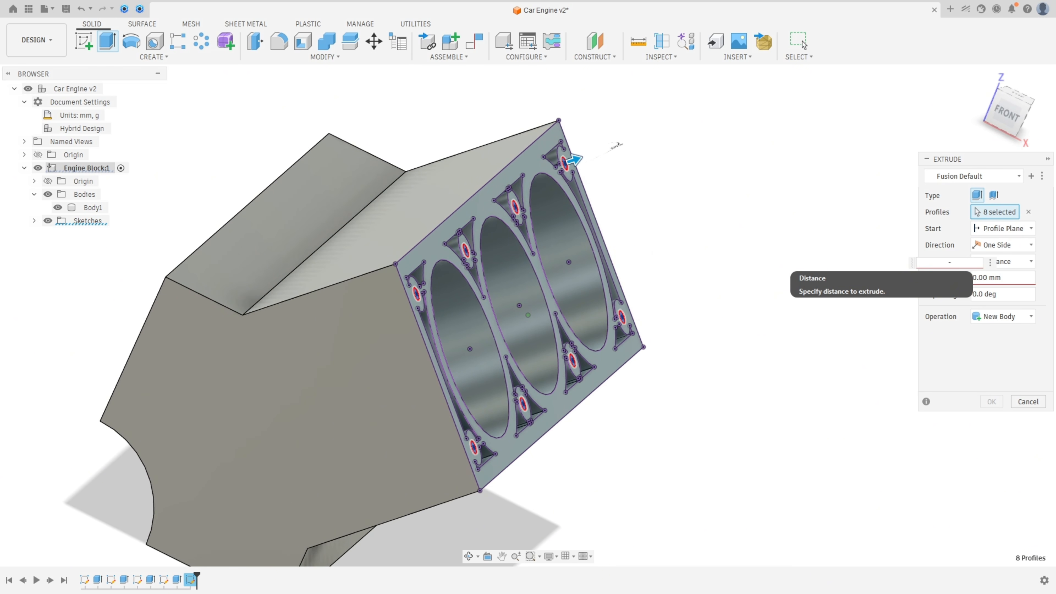
{"action": "middle_click_drag", "start_coordinate": [915, 272], "coordinate": [888, 311], "text": "shift"}
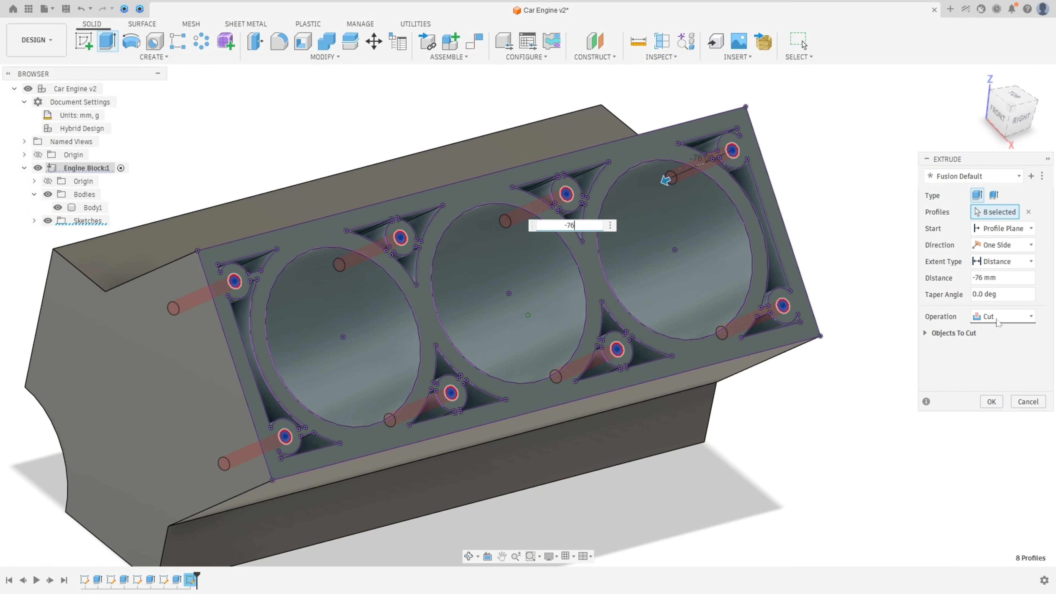
{"action": "left_click", "coordinate": [992, 402]}
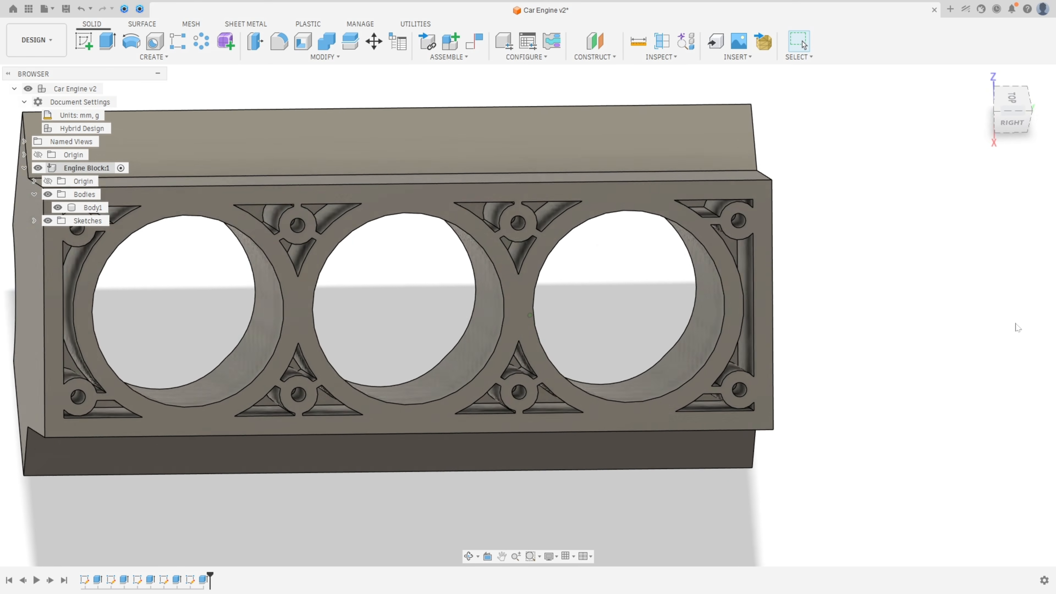
Step: Start a sketch on the vertical YZ plane and hide the engine block body
{"action": "key", "text": "F6"}
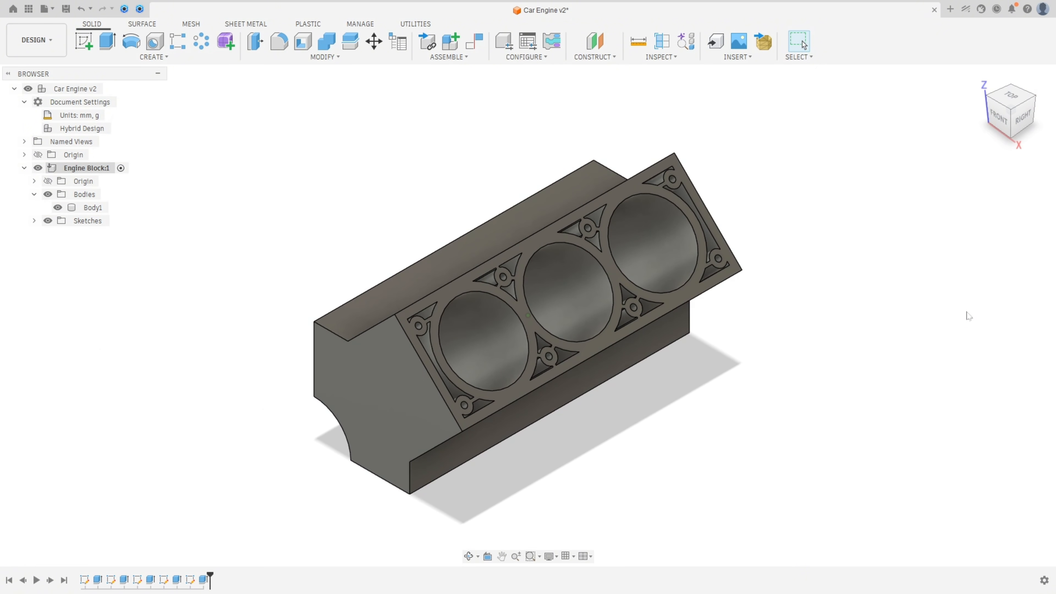
{"action": "left_click", "coordinate": [84, 41]}
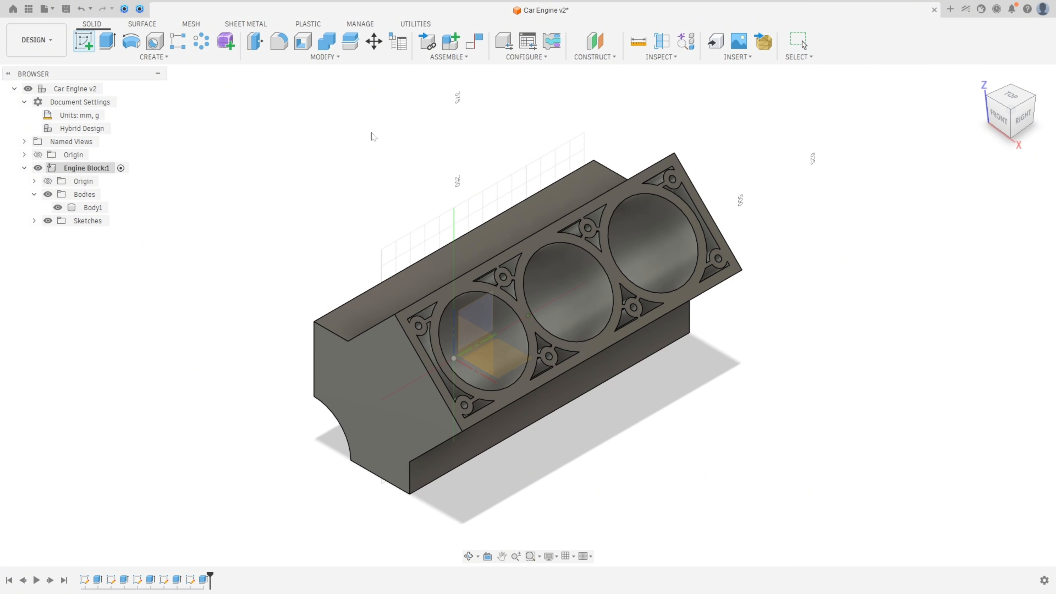
{"action": "left_click", "coordinate": [488, 321]}
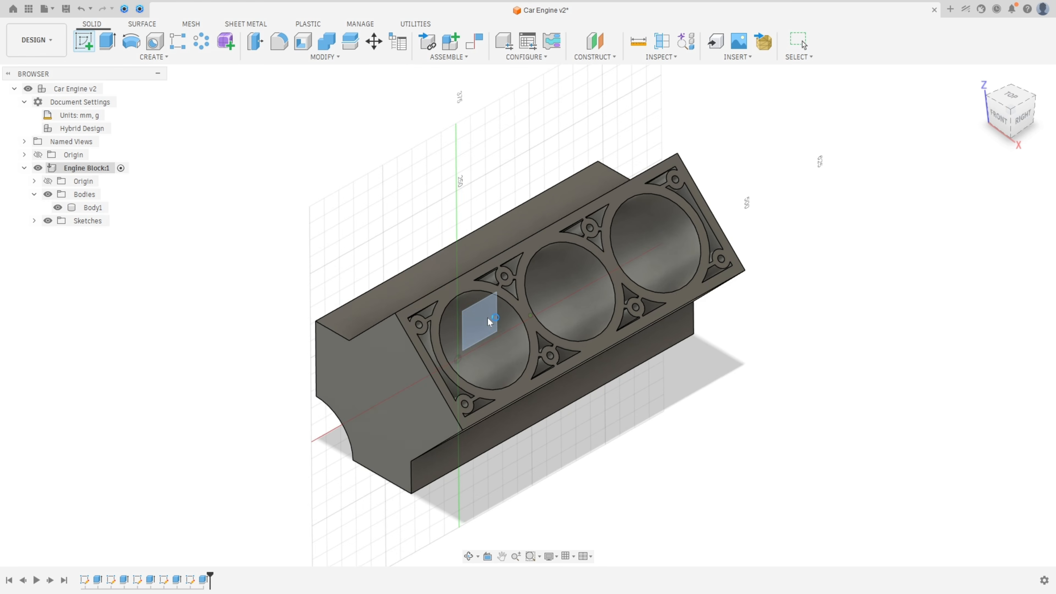
{"action": "left_click", "coordinate": [57, 207]}
Step: Sketch a vertical line about 181 mm long upward from the horizontal axis and make it a construction line
{"action": "left_click", "coordinate": [83, 41]}
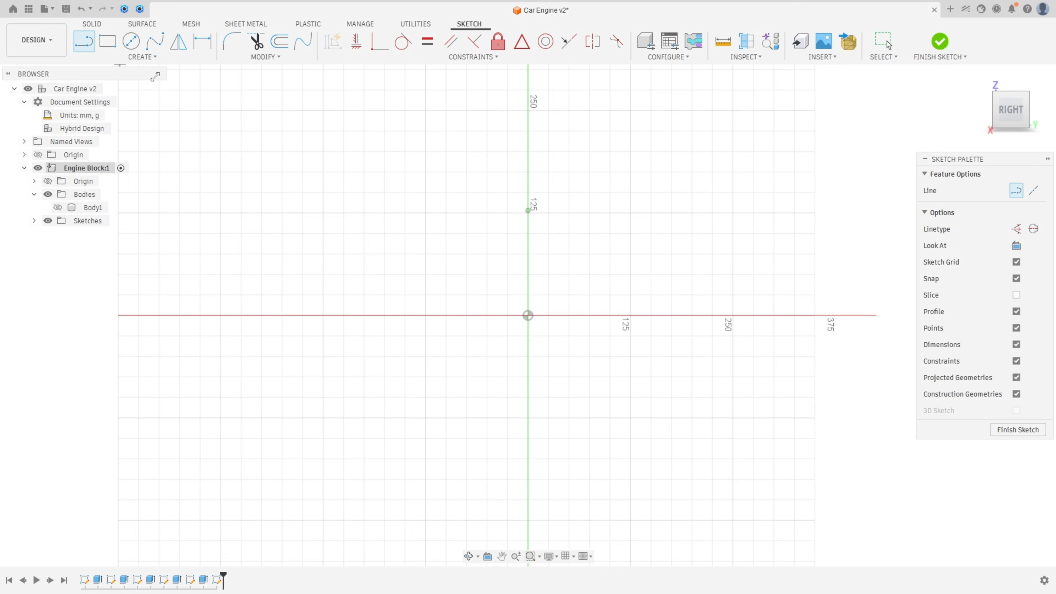
{"action": "left_click", "coordinate": [570, 316]}
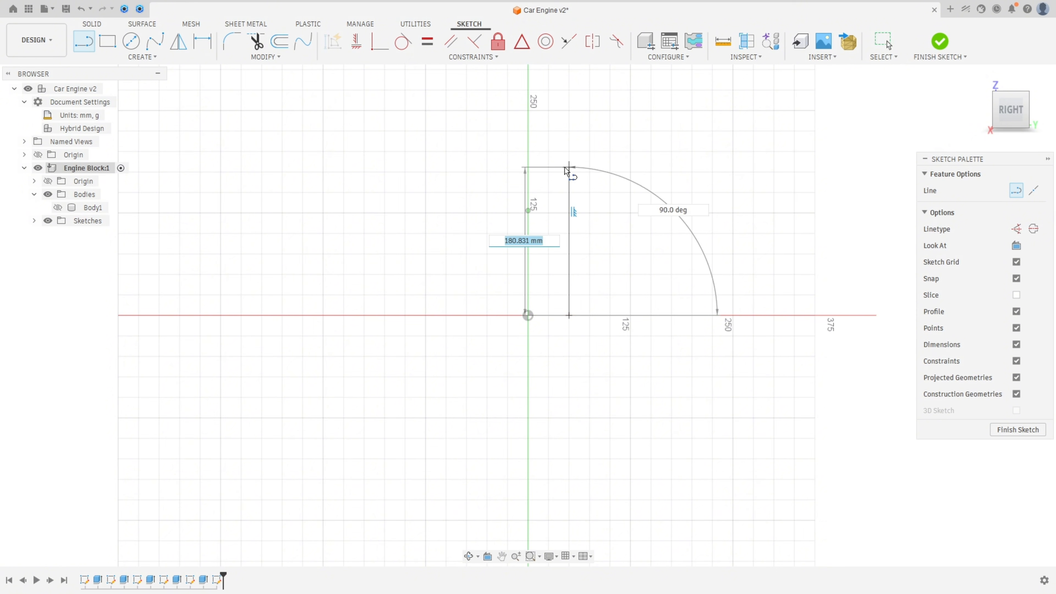
{"action": "left_click", "coordinate": [569, 168]}
{"action": "key", "text": "Escape"}
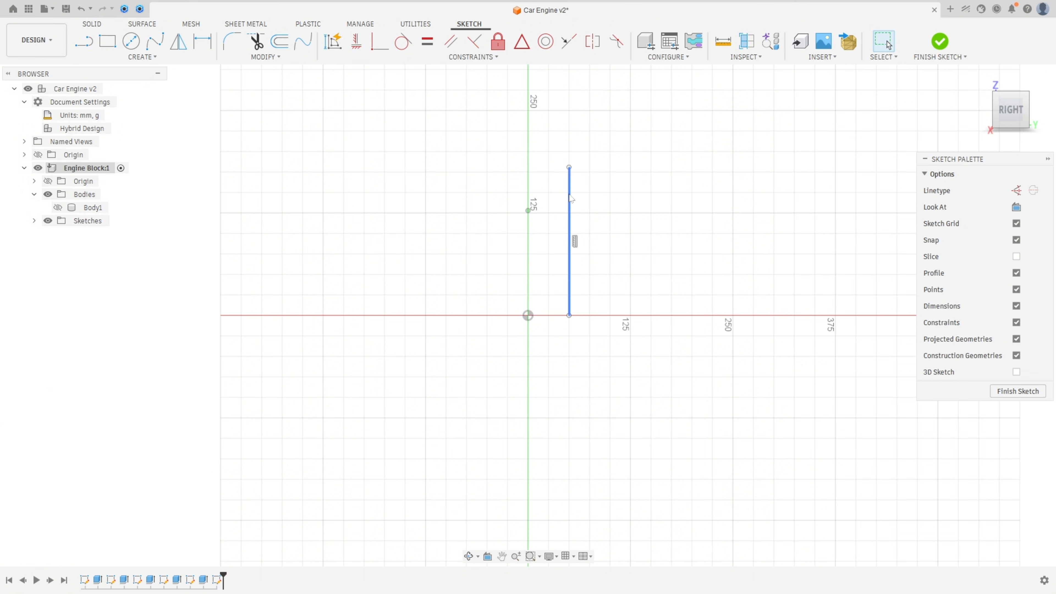
{"action": "left_click", "coordinate": [1016, 190]}
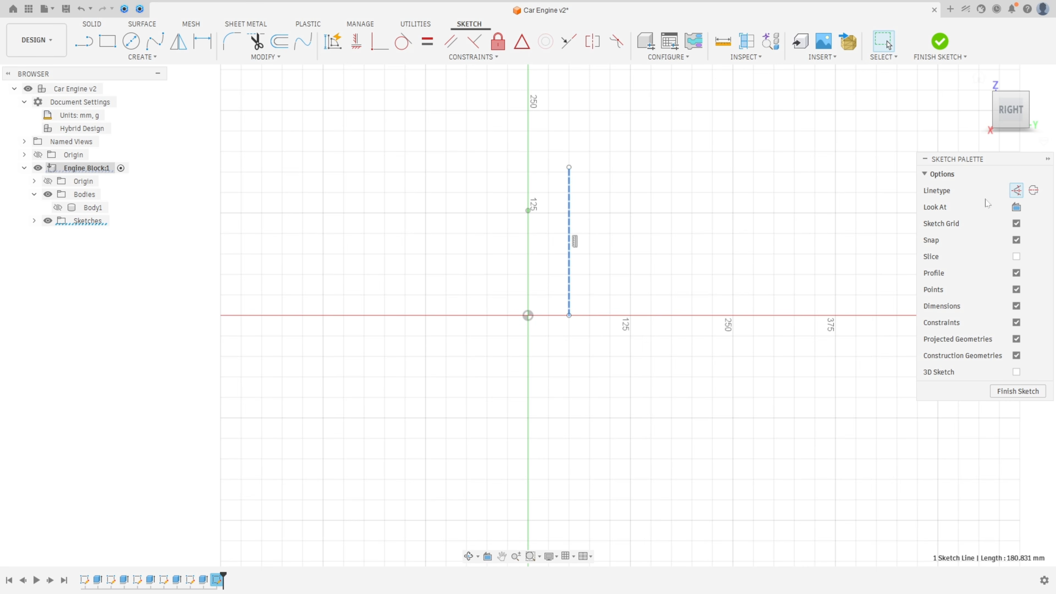
Step: Dimension the construction line's distance from the origin at 12.7 mm
{"action": "left_click", "coordinate": [208, 44]}
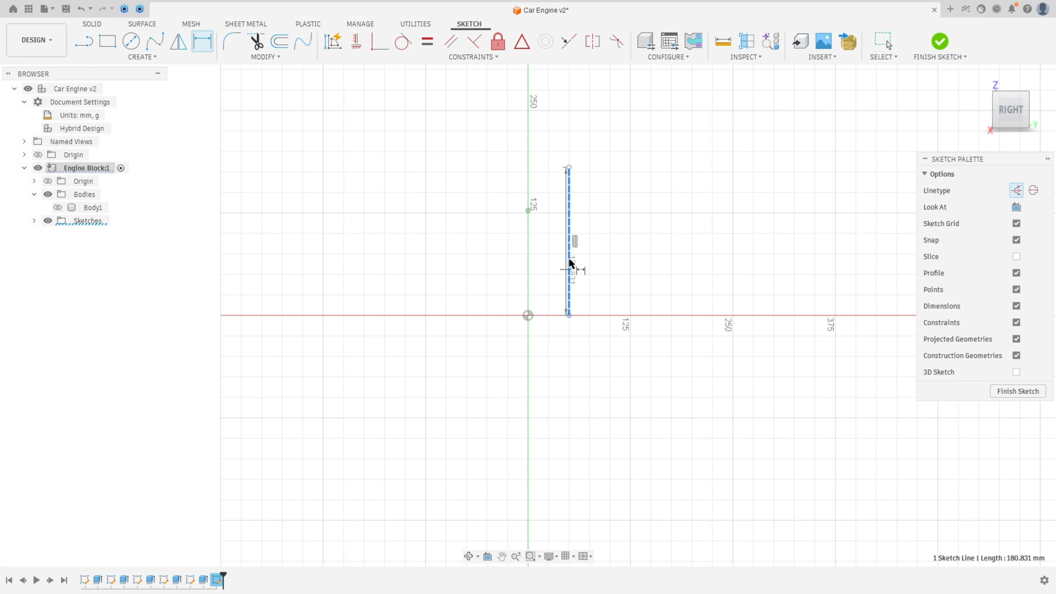
{"action": "left_click", "coordinate": [528, 316]}
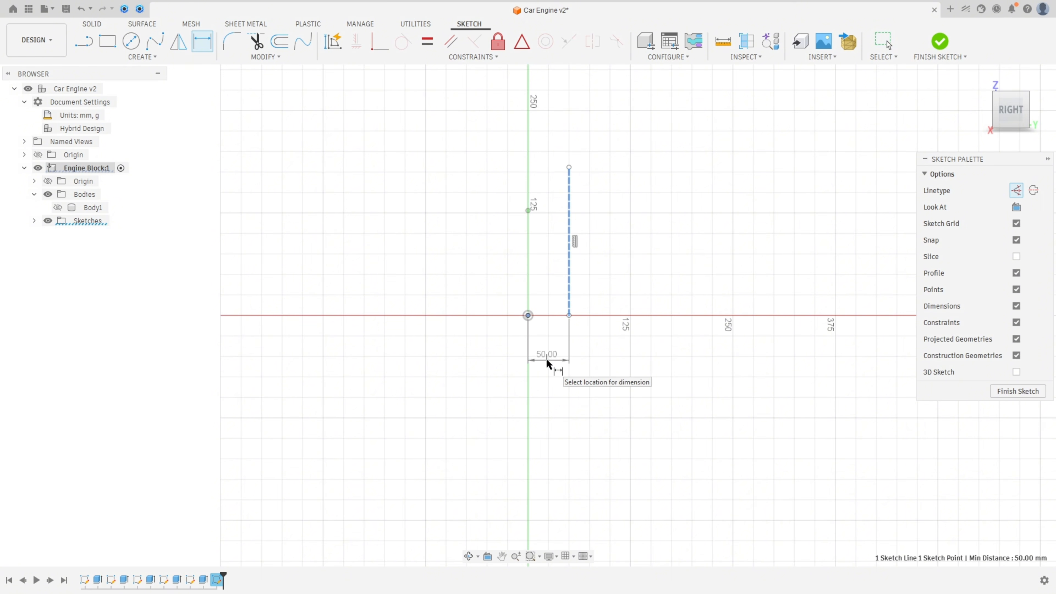
{"action": "left_click", "coordinate": [548, 365]}
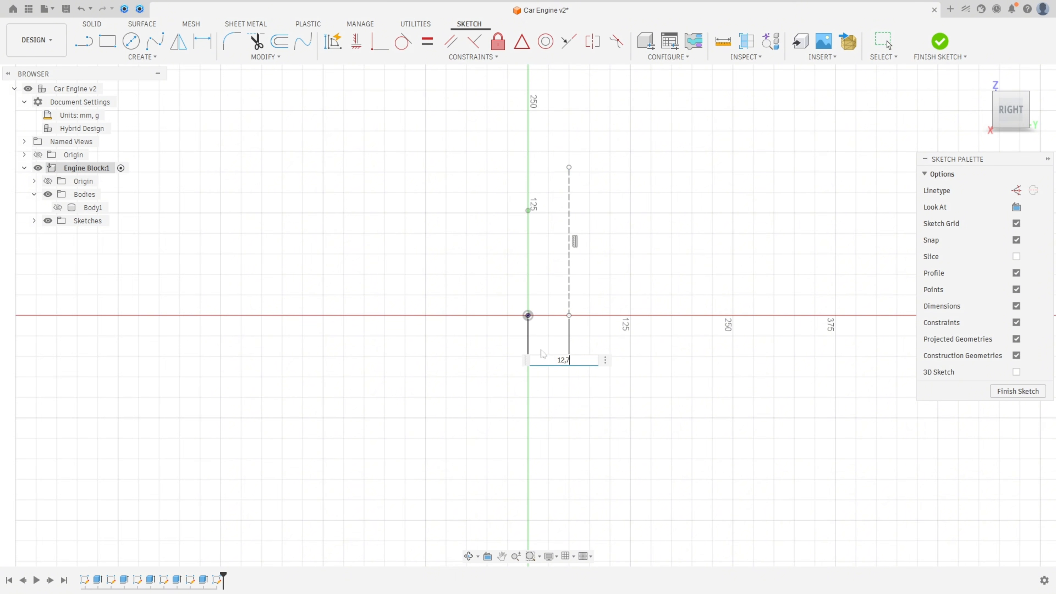
{"action": "type", "text": "12,7"}
{"action": "key", "text": "Return"}
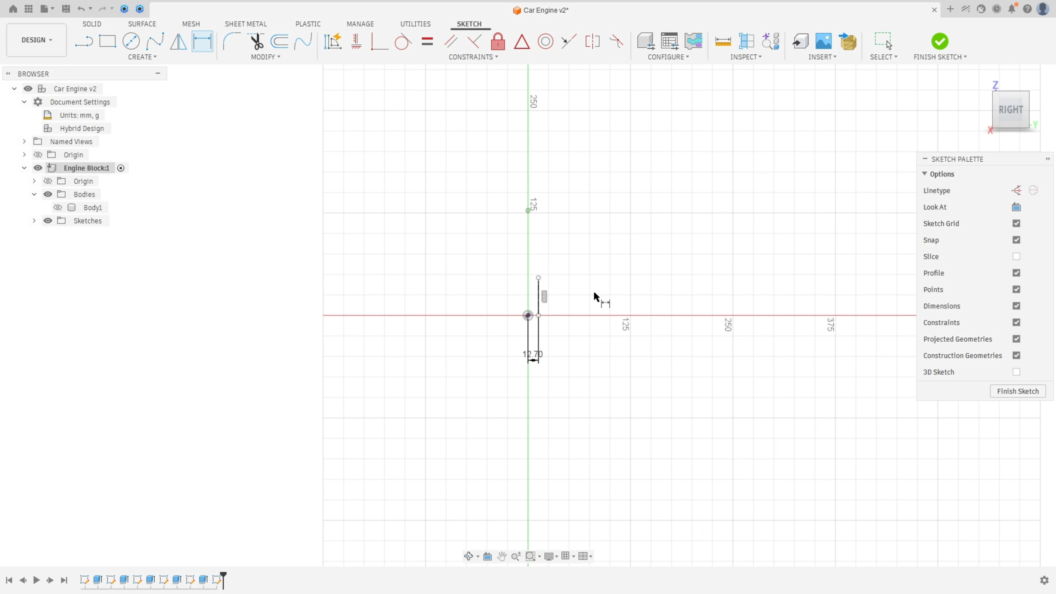
Step: Set the construction line's length to 200 mm and finish the sketch
{"action": "left_click", "coordinate": [548, 302]}
{"action": "left_click", "coordinate": [589, 299]}
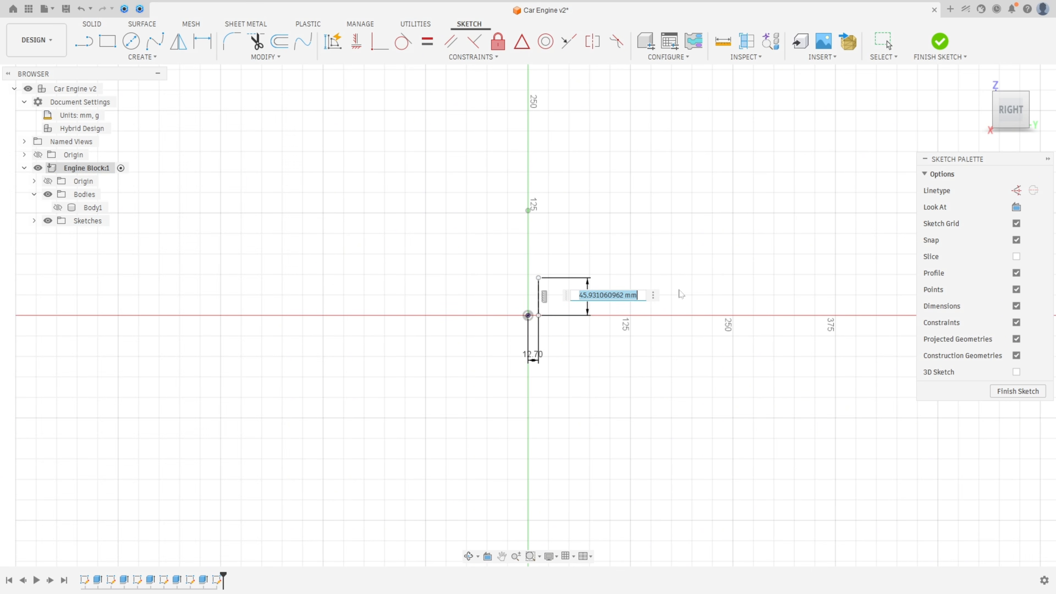
{"action": "type", "text": "200"}
{"action": "key", "text": "Return"}
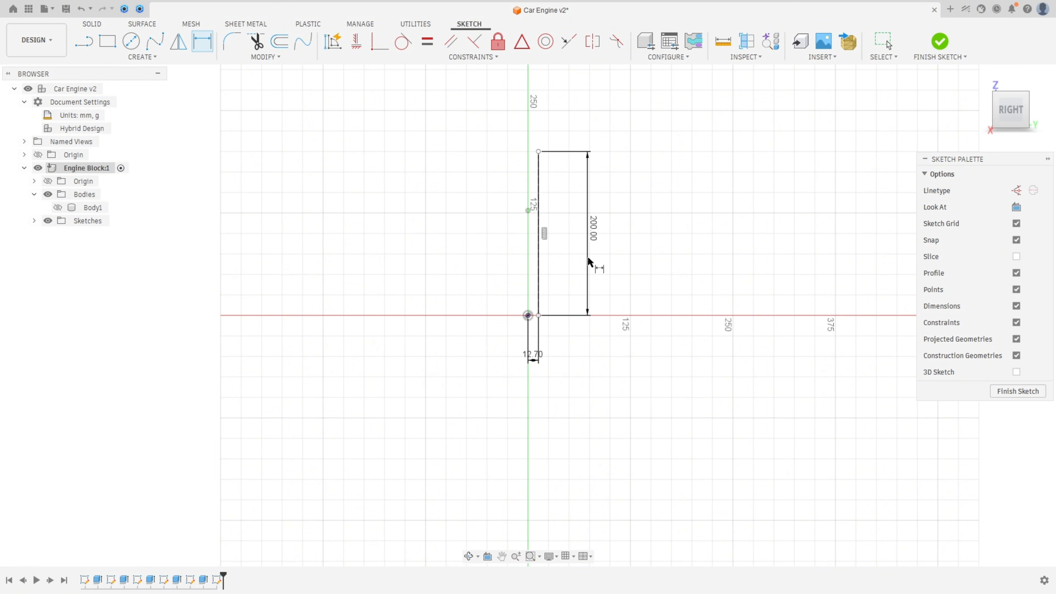
{"action": "right_click", "coordinate": [664, 220]}
{"action": "left_click", "coordinate": [940, 42]}
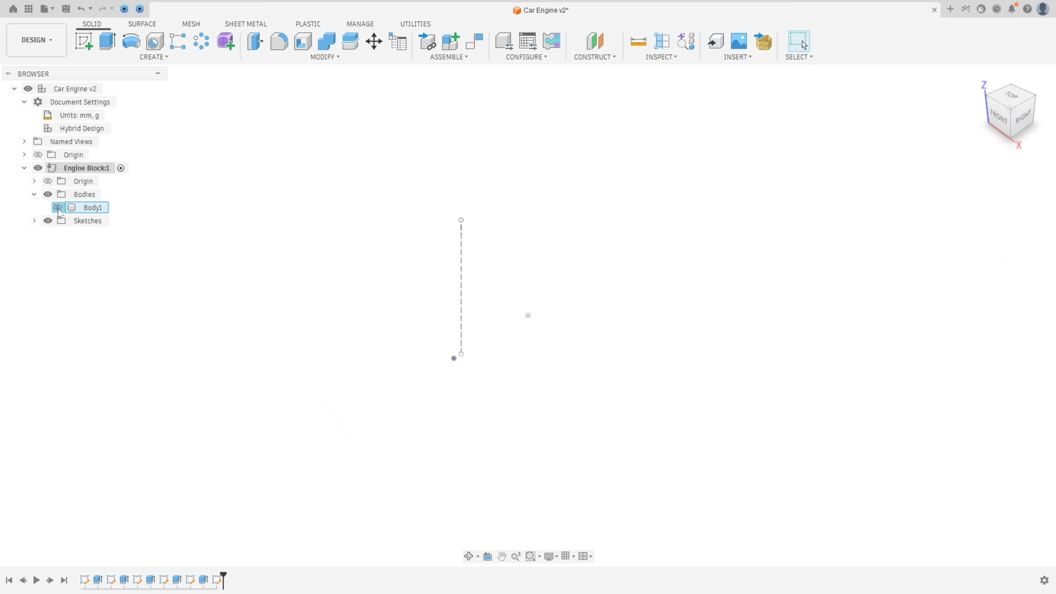
Step: Show the engine block body again and set up a rotational Move/Copy of it about the sketched construction line
{"action": "left_click", "coordinate": [59, 207]}
{"action": "middle_click_drag", "start_coordinate": [457, 393], "coordinate": [789, 213], "text": "shift"}
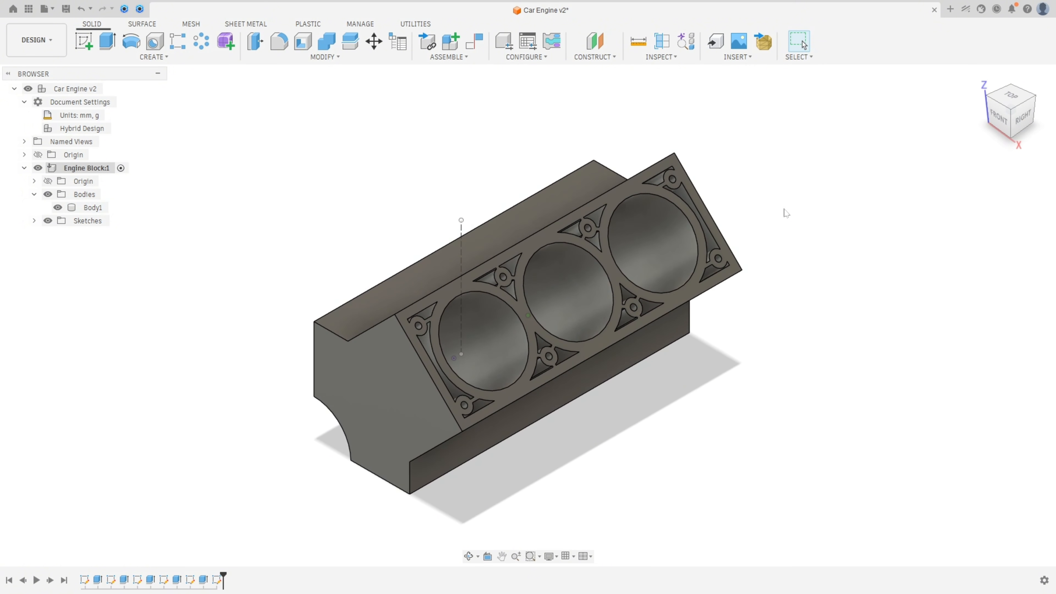
{"action": "left_click", "coordinate": [324, 57]}
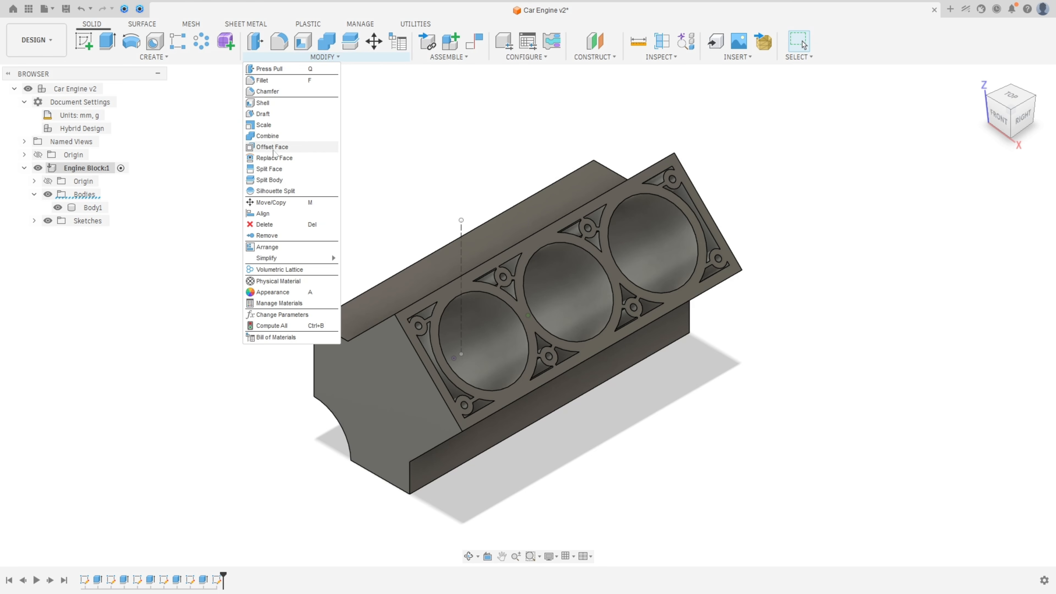
{"action": "left_click", "coordinate": [272, 203]}
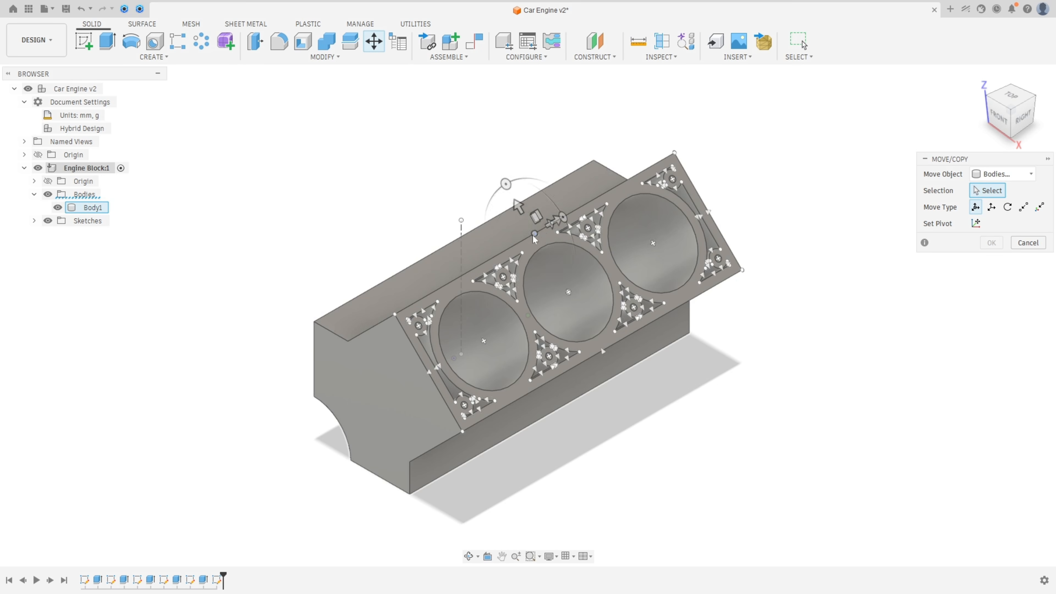
{"action": "left_click", "coordinate": [501, 234]}
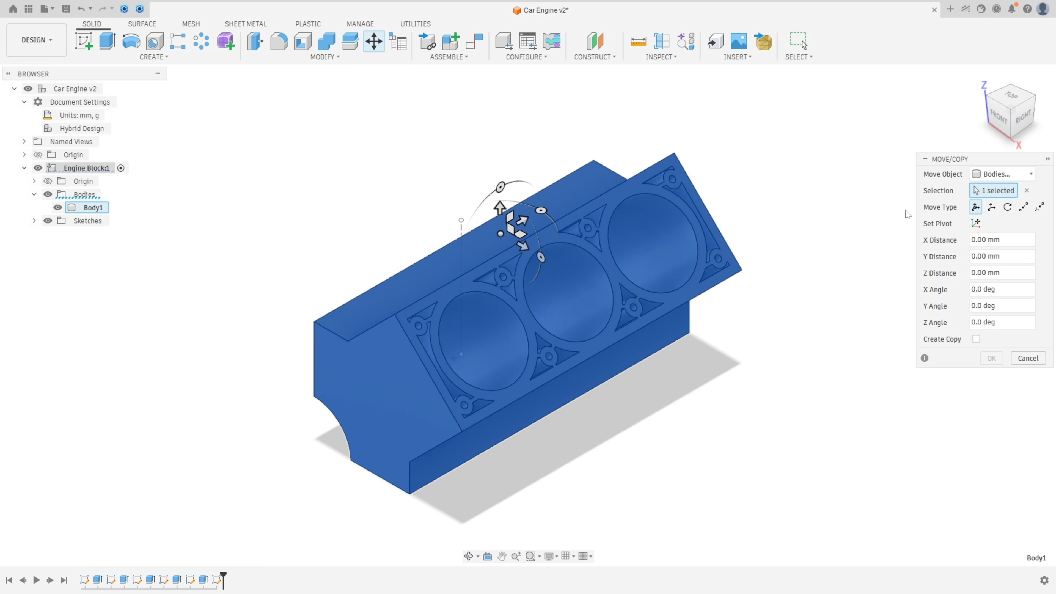
{"action": "left_click", "coordinate": [1007, 207]}
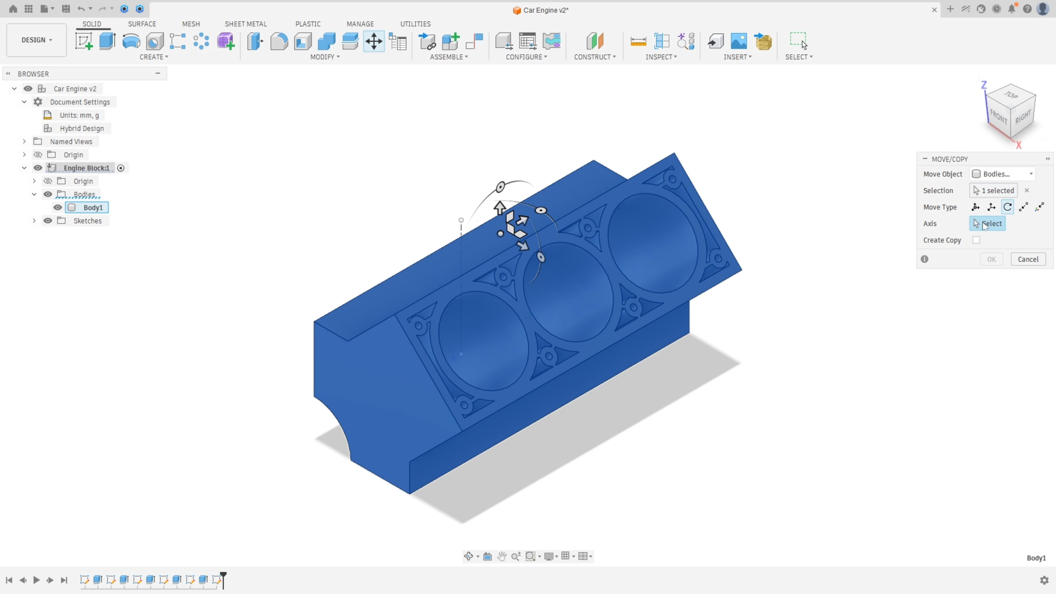
{"action": "middle_click_drag", "start_coordinate": [455, 230], "coordinate": [427, 328], "text": "shift"}
{"action": "left_click", "coordinate": [425, 329]}
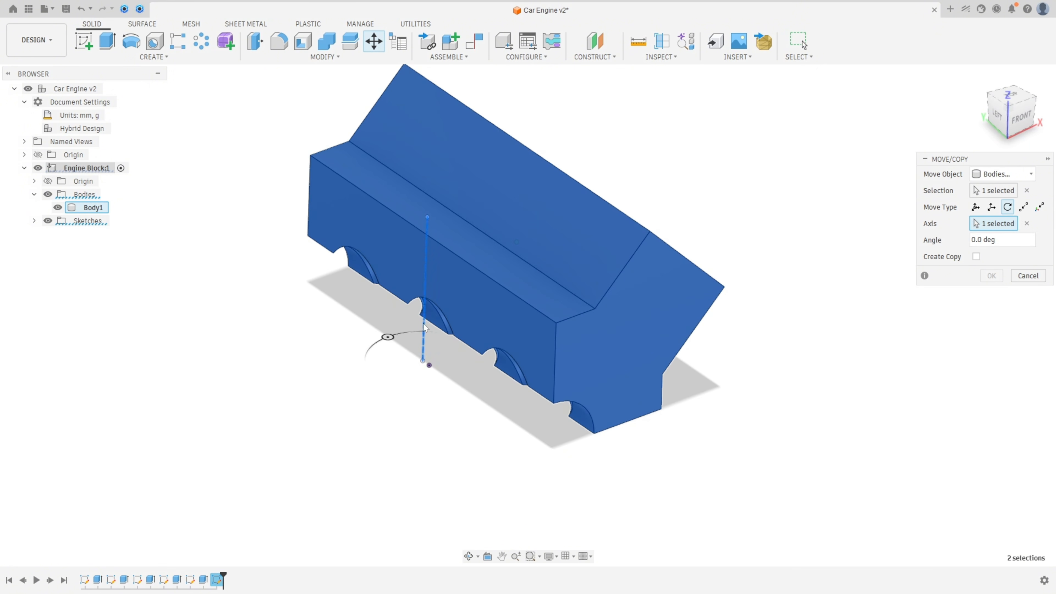
Step: Create a copy of the engine block body rotated 180 degrees about the construction line
{"action": "left_click", "coordinate": [976, 256]}
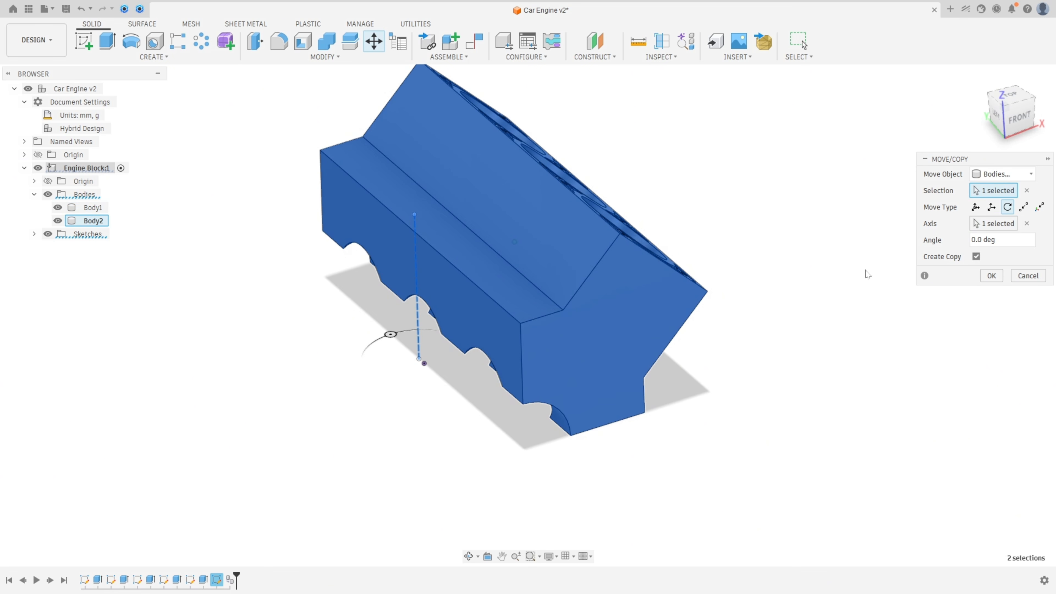
{"action": "middle_click_drag", "start_coordinate": [382, 342], "coordinate": [397, 329], "text": "shift"}
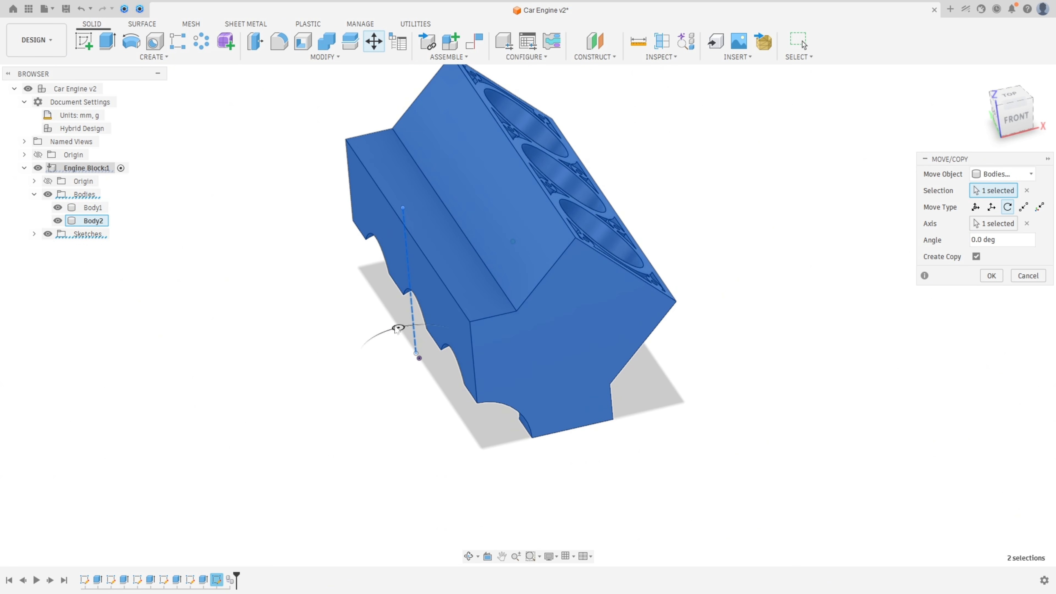
{"action": "left_click_drag", "start_coordinate": [398, 329], "coordinate": [427, 370]}
{"action": "middle_click_drag", "start_coordinate": [429, 370], "coordinate": [893, 287], "text": "shift"}
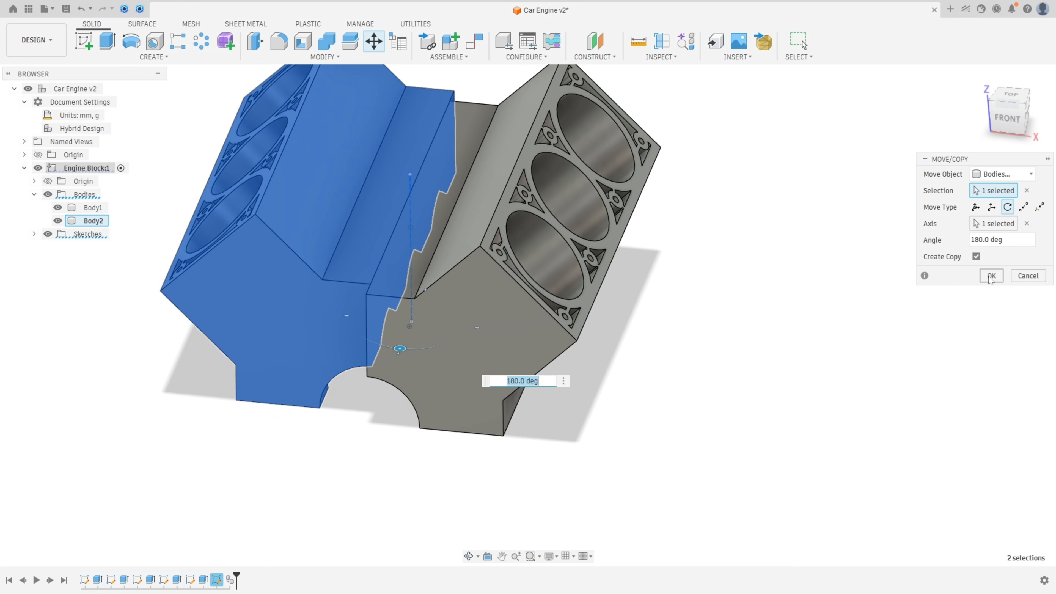
{"action": "left_click", "coordinate": [991, 276]}
Step: Hide the sketch that holds the rotation axis line
{"action": "middle_click_drag", "start_coordinate": [860, 264], "coordinate": [838, 266], "text": "shift"}
{"action": "key", "text": "F6"}
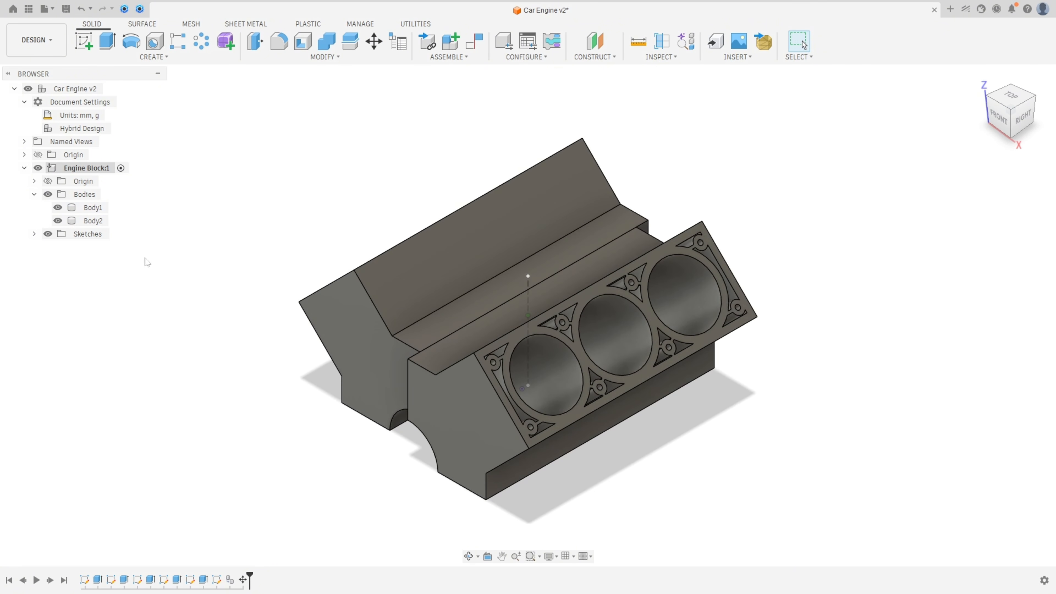
{"action": "left_click", "coordinate": [35, 234]}
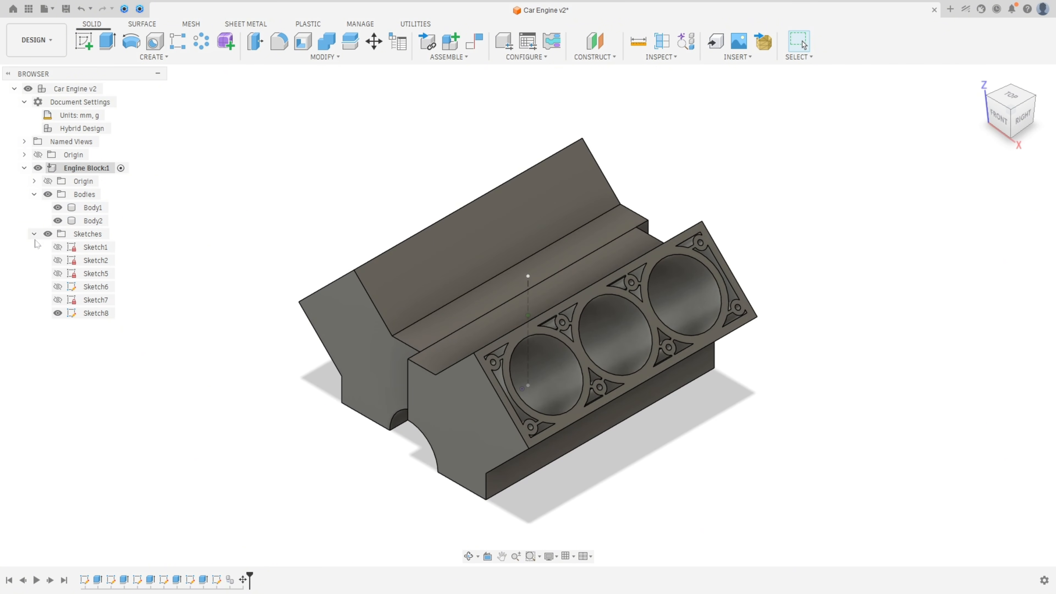
{"action": "left_click", "coordinate": [58, 313]}
Step: Extrude the recessed front face of the copied bank to the other bank's front face, joining both bodies
{"action": "left_click", "coordinate": [107, 41]}
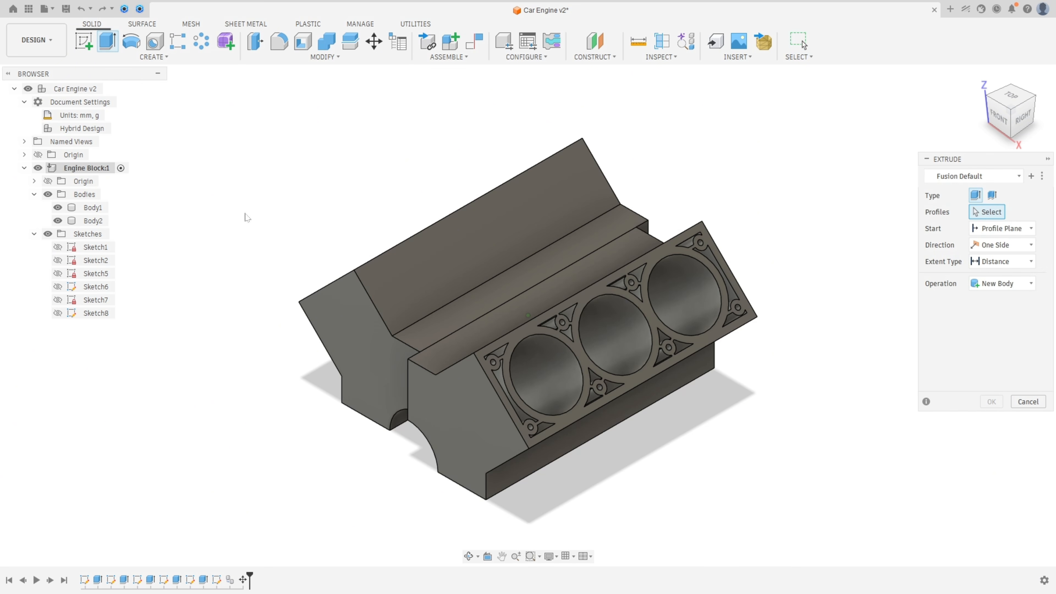
{"action": "left_click", "coordinate": [351, 336]}
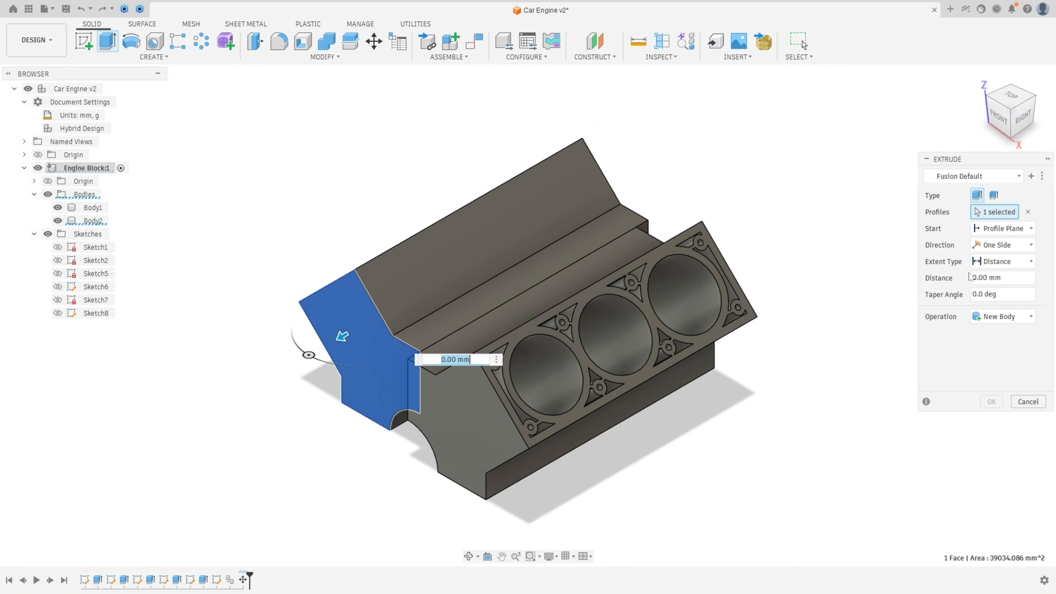
{"action": "left_click", "coordinate": [1006, 265]}
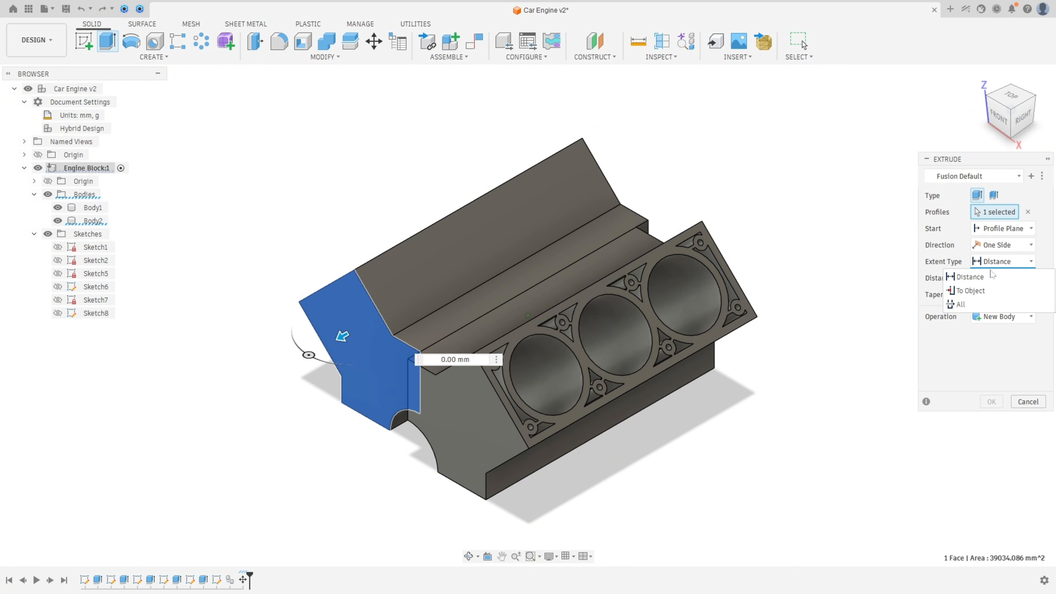
{"action": "left_click", "coordinate": [994, 292]}
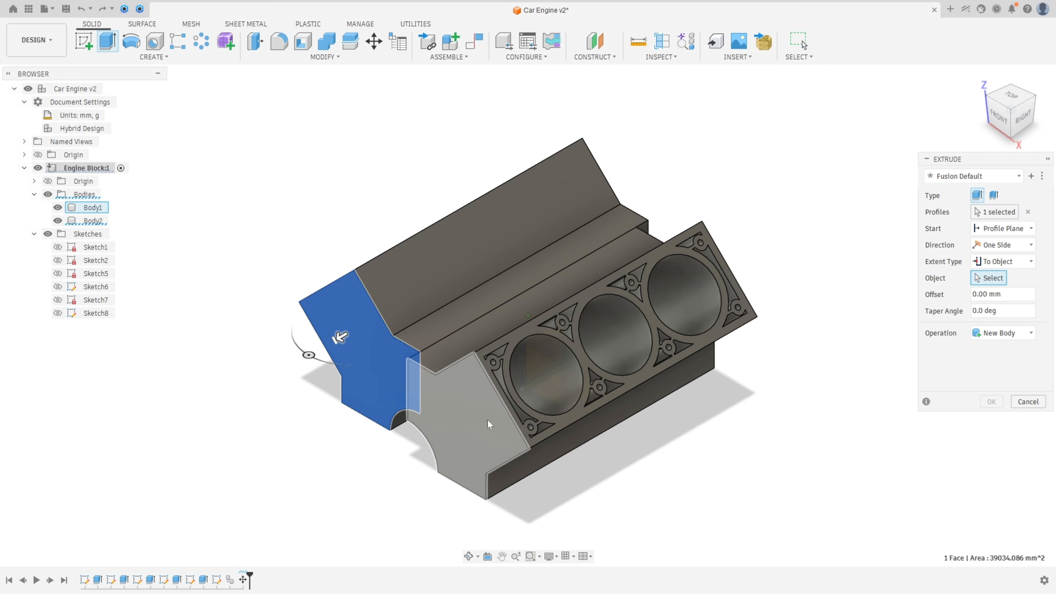
{"action": "left_click", "coordinate": [441, 422]}
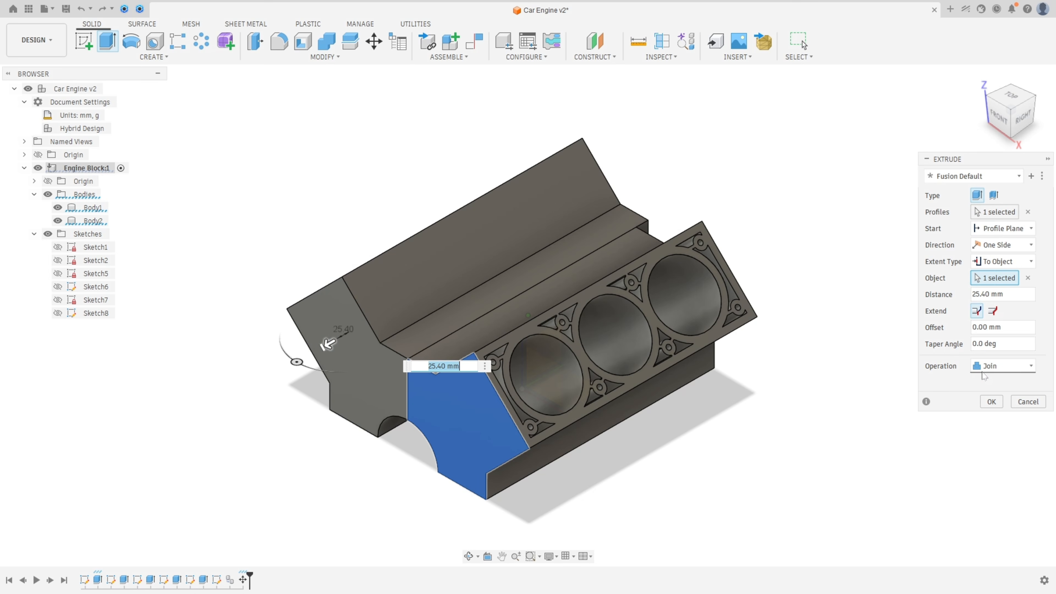
{"action": "left_click", "coordinate": [991, 402]}
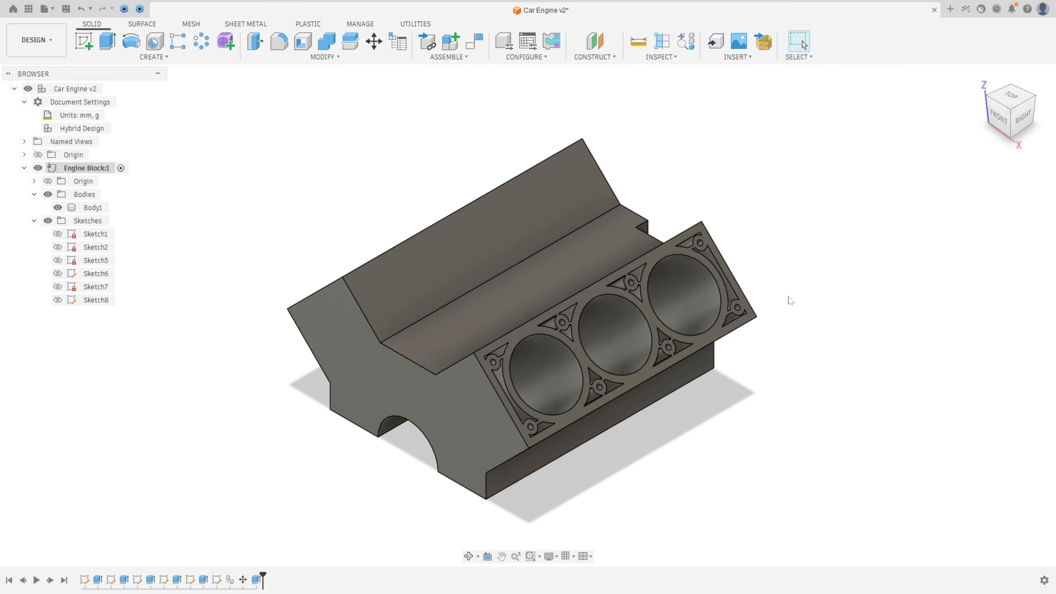
Step: Extrude the recessed rear face of the block up to the other bank's rear face, joining the material to the body
{"action": "middle_click_drag", "start_coordinate": [762, 308], "coordinate": [655, 375], "text": "shift"}
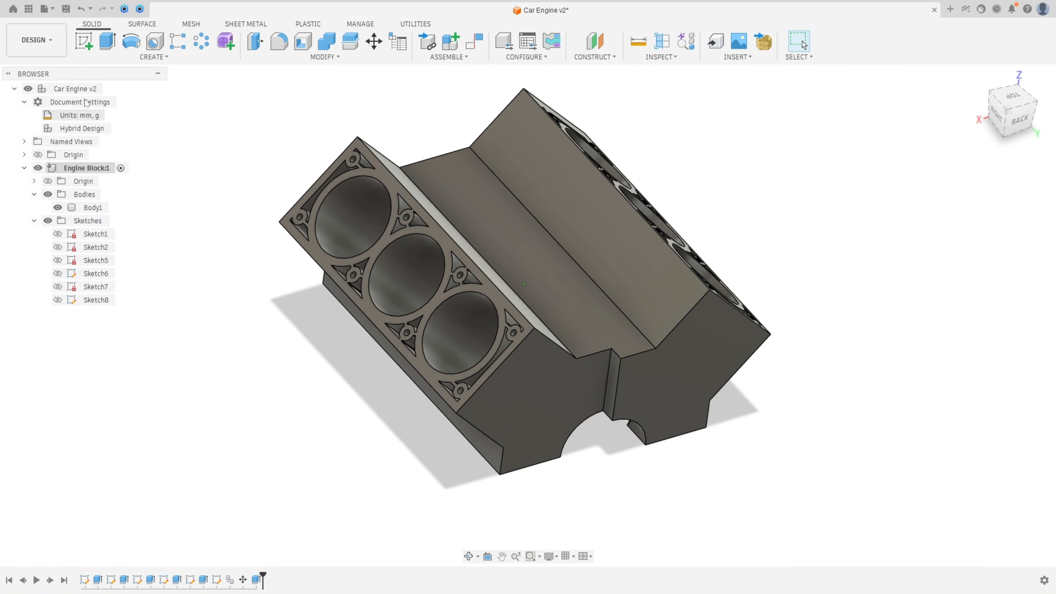
{"action": "left_click", "coordinate": [108, 47]}
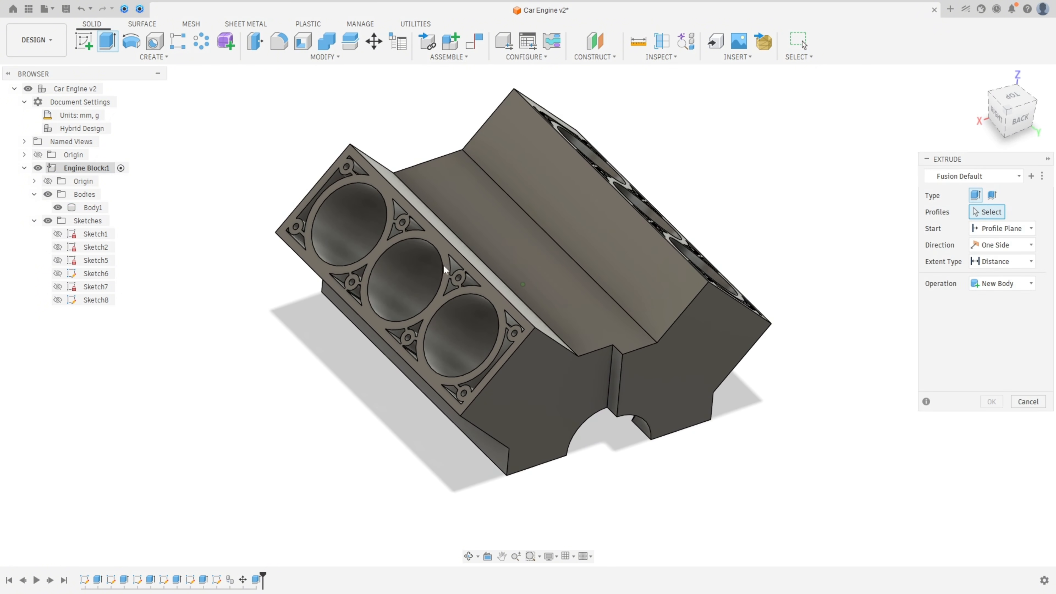
{"action": "left_click", "coordinate": [559, 377]}
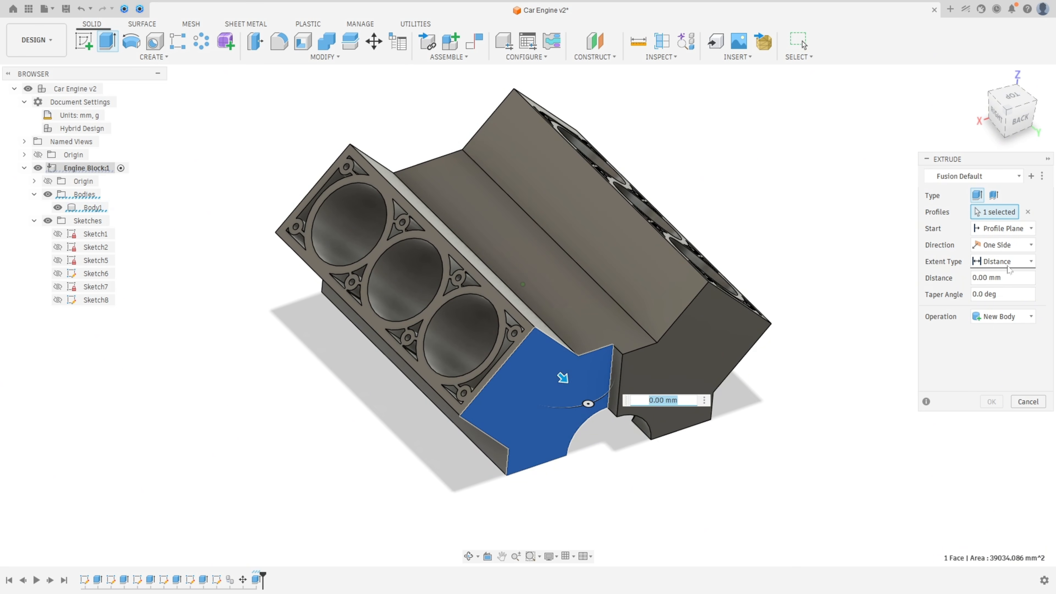
{"action": "left_click", "coordinate": [1009, 263]}
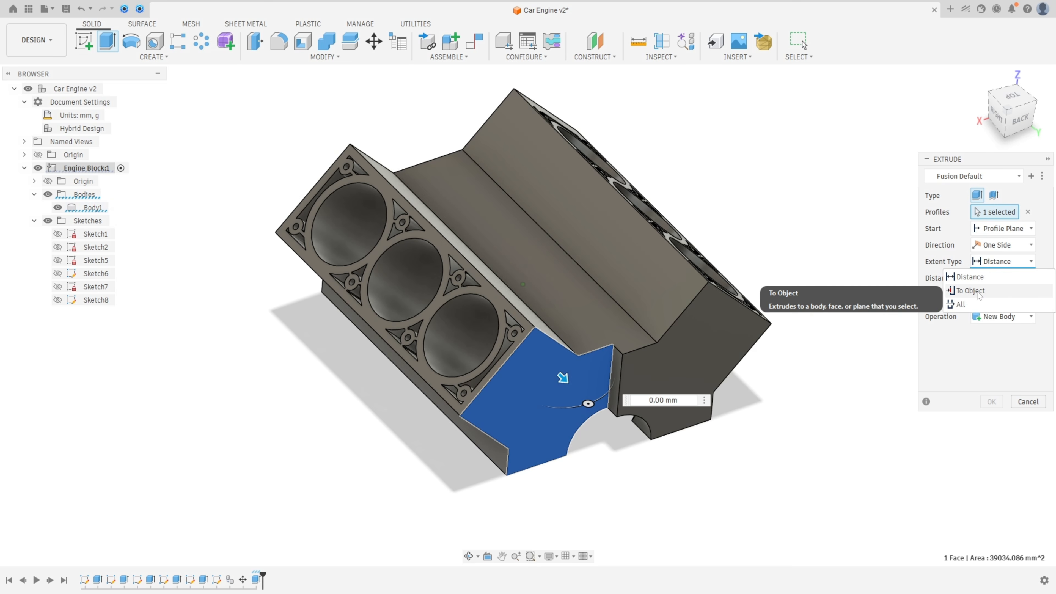
{"action": "left_click", "coordinate": [971, 291]}
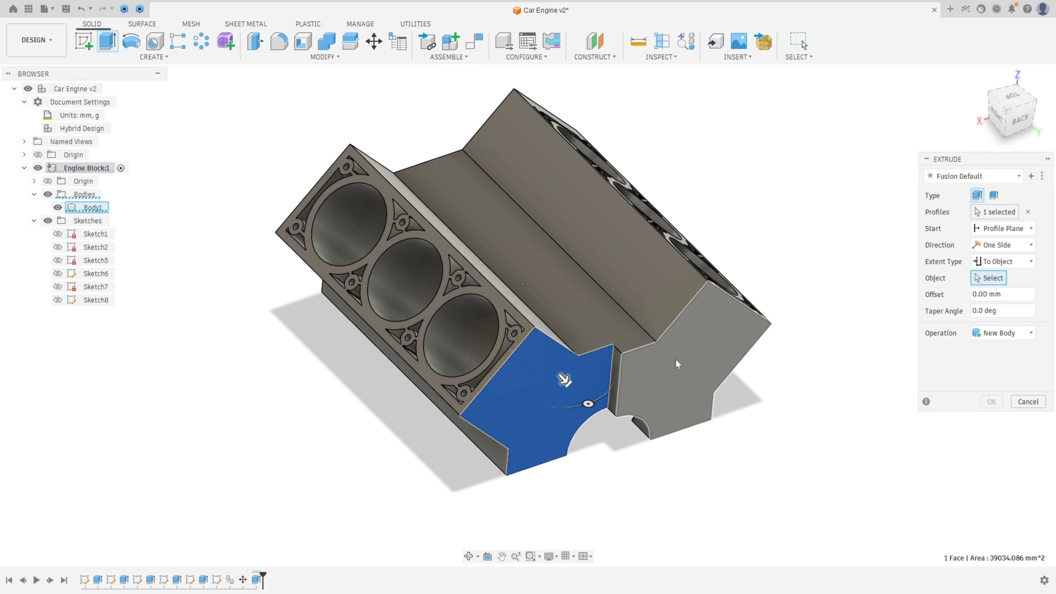
{"action": "left_click", "coordinate": [690, 366]}
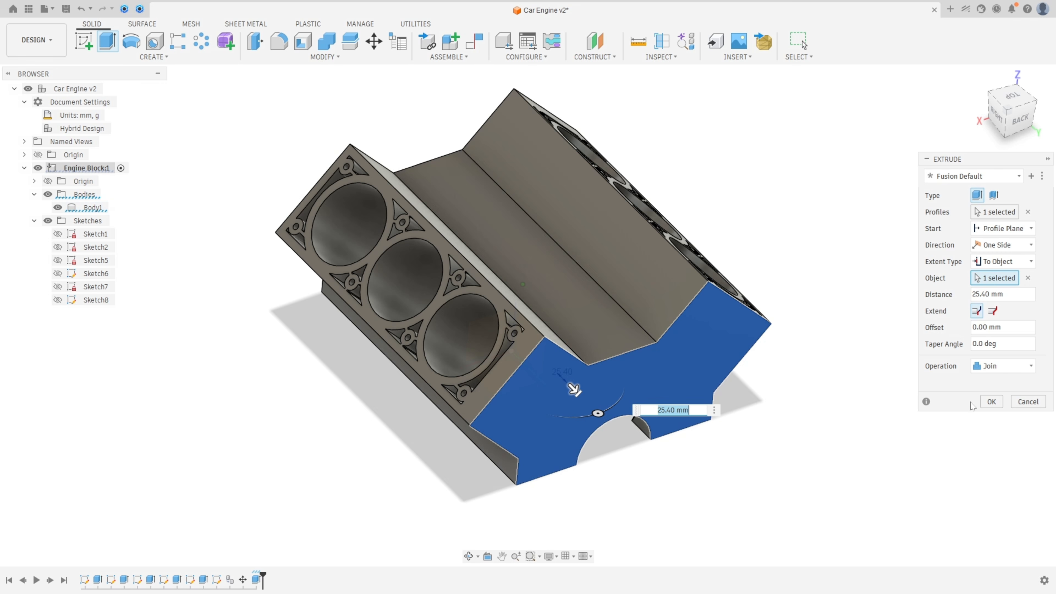
{"action": "left_click", "coordinate": [992, 402]}
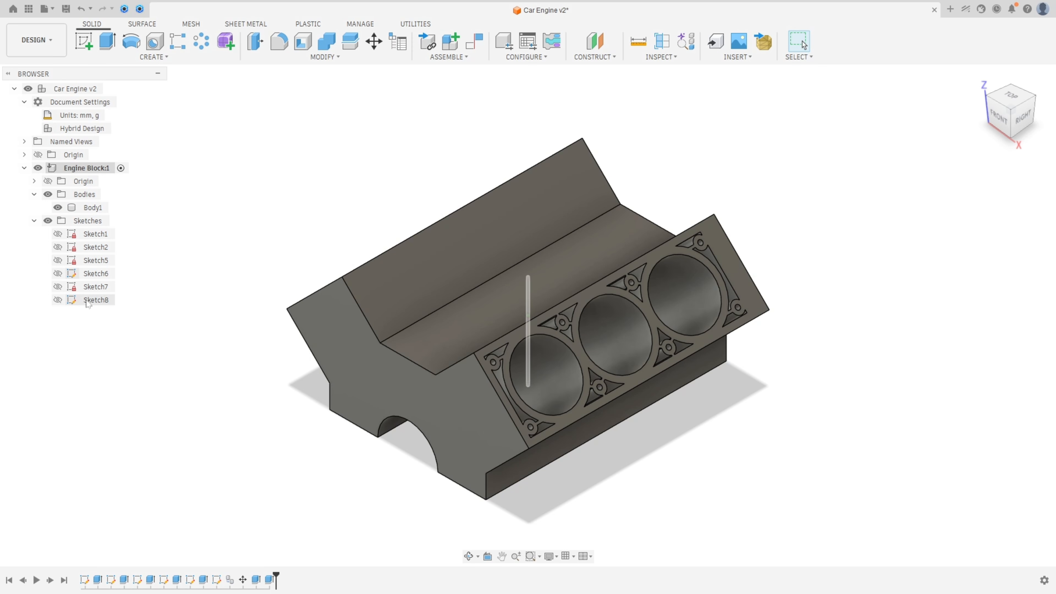
Step: Edit Sketch8 and align the lower end of the rotation axis line horizontally with the sketch origin, then finish the sketch
{"action": "double_click", "coordinate": [95, 300]}
{"action": "scroll", "coordinate": [598, 453], "scroll_direction": "up", "scroll_amount": 3}
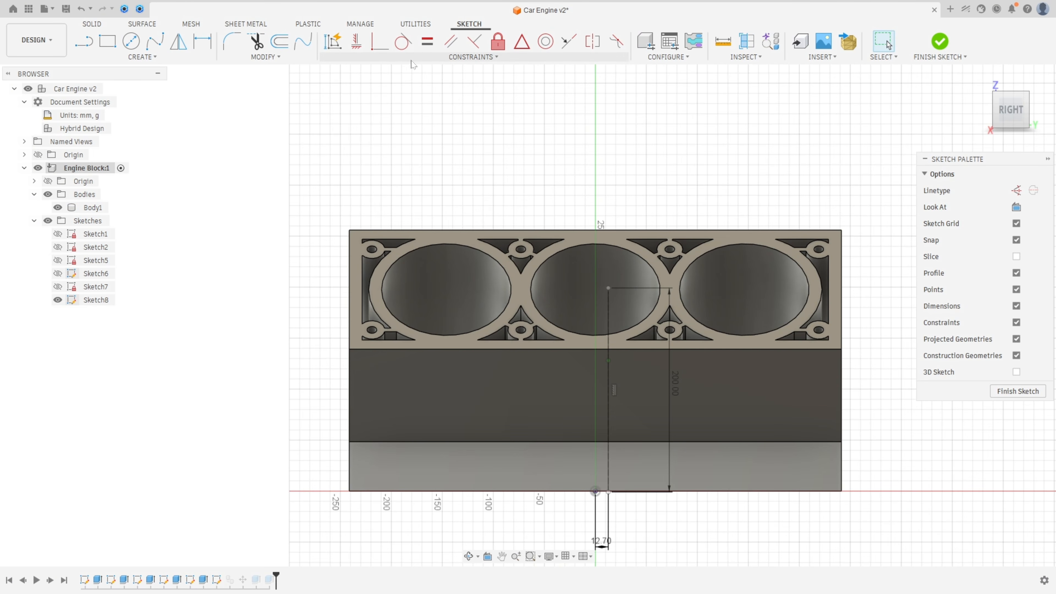
{"action": "left_click", "coordinate": [608, 492]}
{"action": "key", "text": "Escape"}
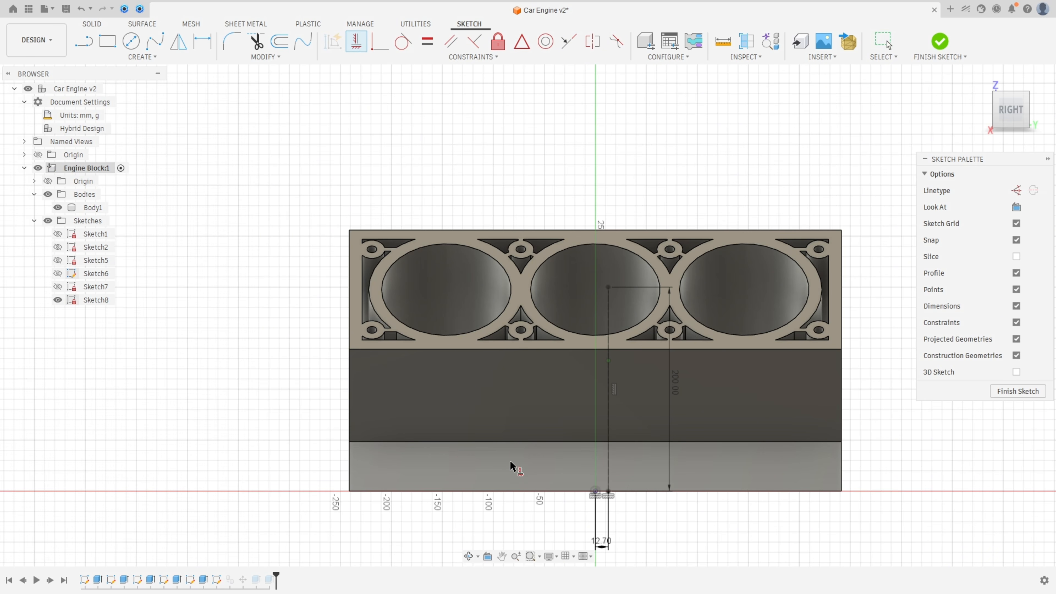
{"action": "left_click", "coordinate": [940, 41]}
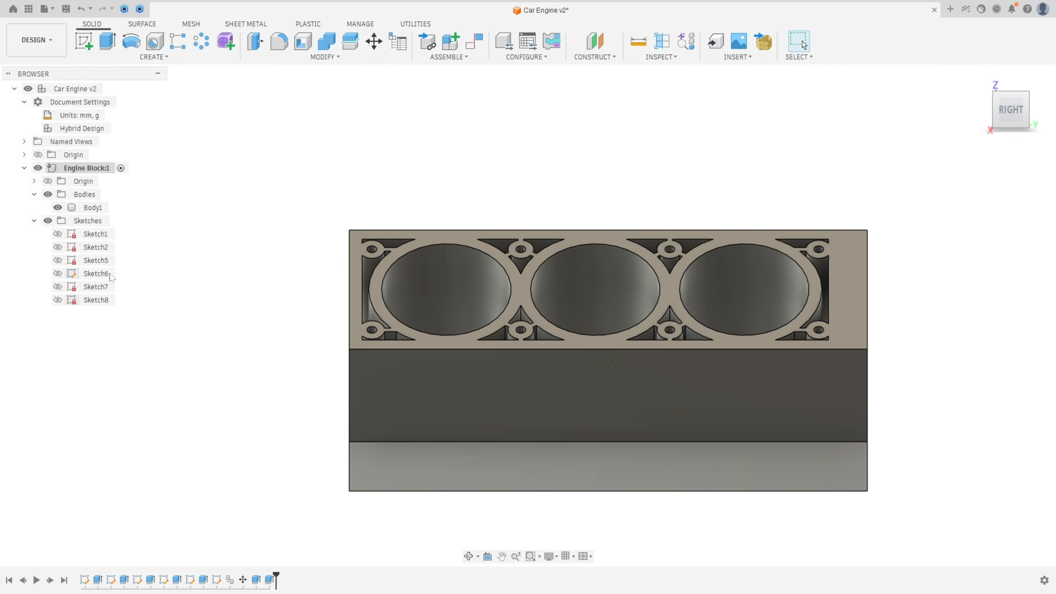
Step: Edit Sketch6 and align the free ends of its two construction lines with neighbouring bolt-hole centres, one vertically and one horizontally, then finish the sketch
{"action": "double_click", "coordinate": [92, 274]}
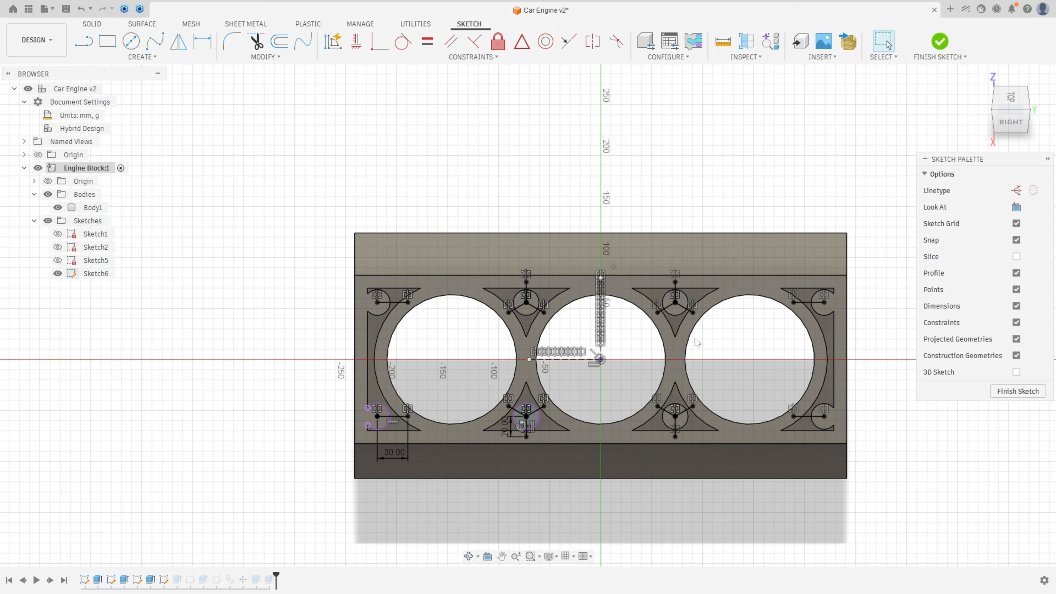
{"action": "scroll", "coordinate": [698, 342], "scroll_direction": "up", "scroll_amount": 2}
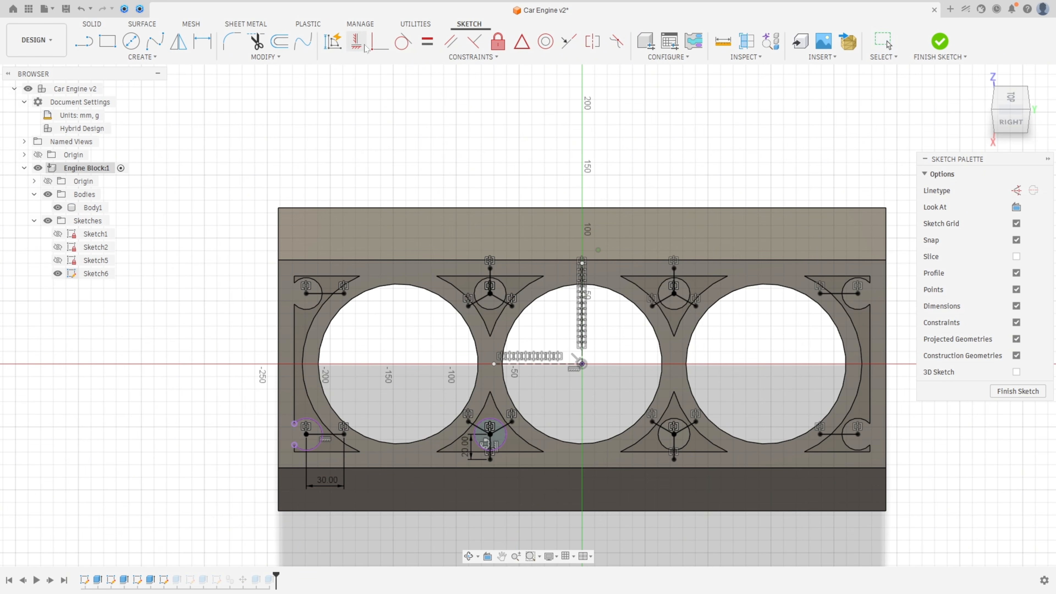
{"action": "left_click", "coordinate": [494, 365]}
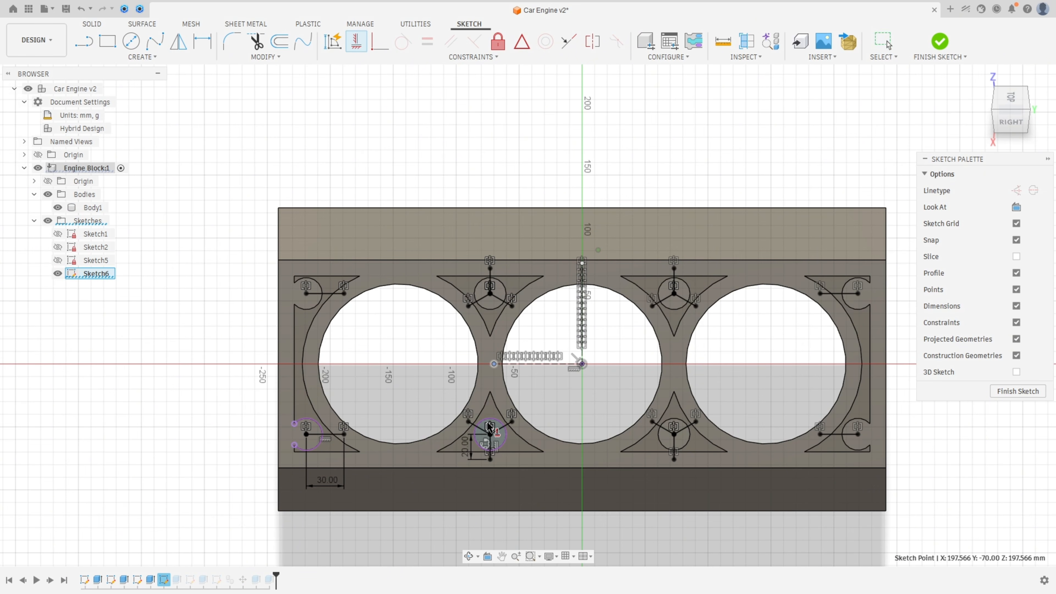
{"action": "key", "text": "Escape"}
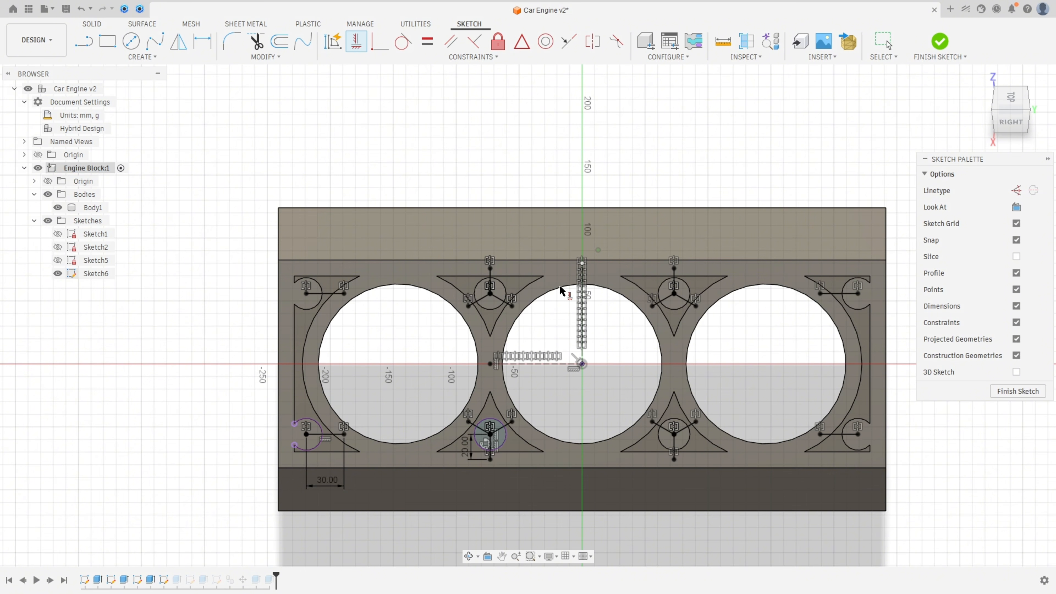
{"action": "left_click", "coordinate": [581, 264]}
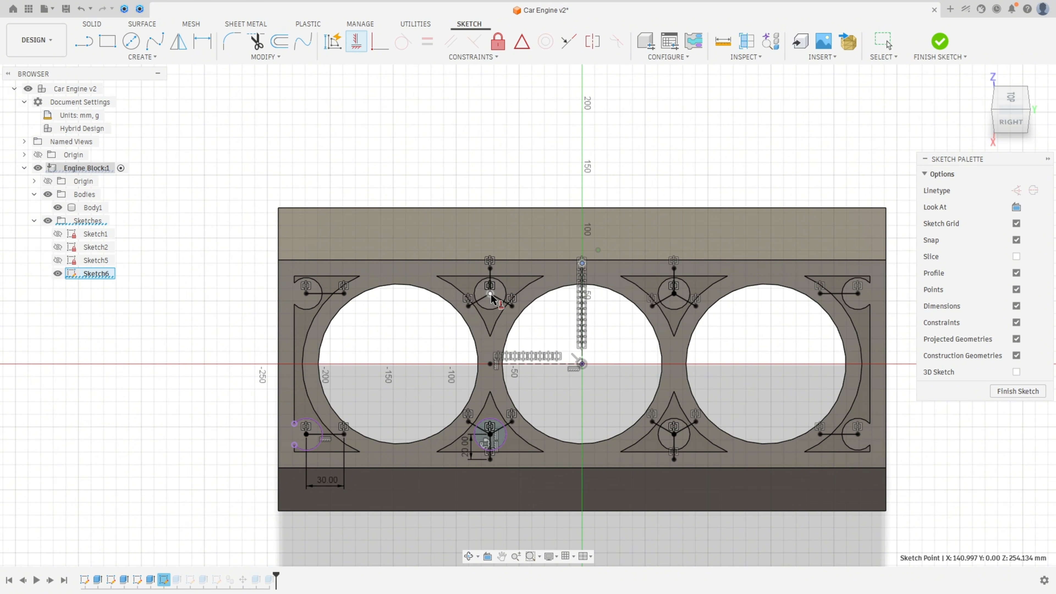
{"action": "left_click", "coordinate": [490, 294]}
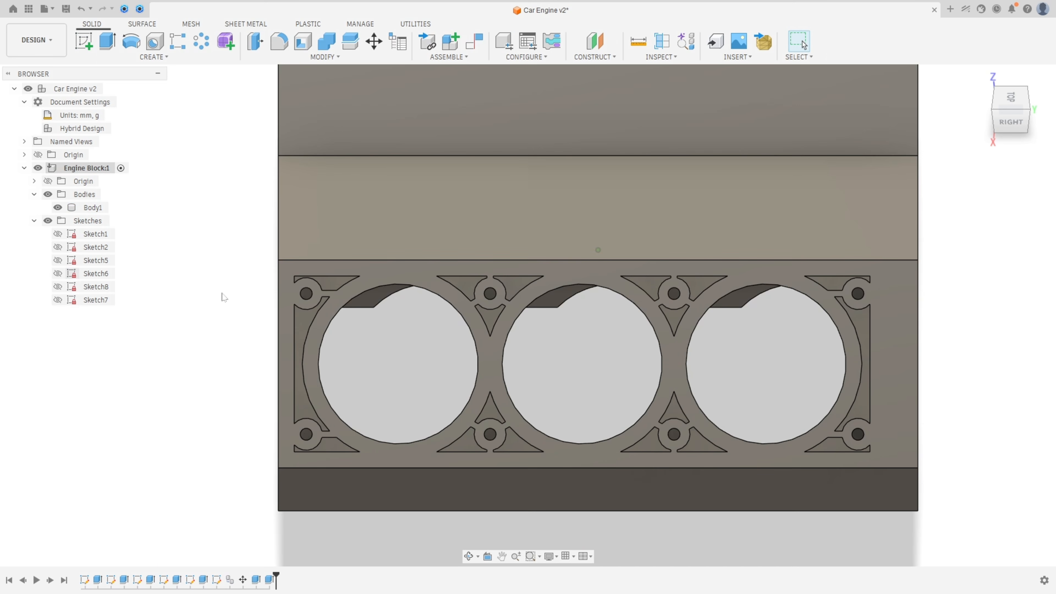
Step: Start a sketch on the block's front face, offset its full outline 12.7 mm inward, and place the offset dimension clear of the edge
{"action": "key", "text": "F6"}
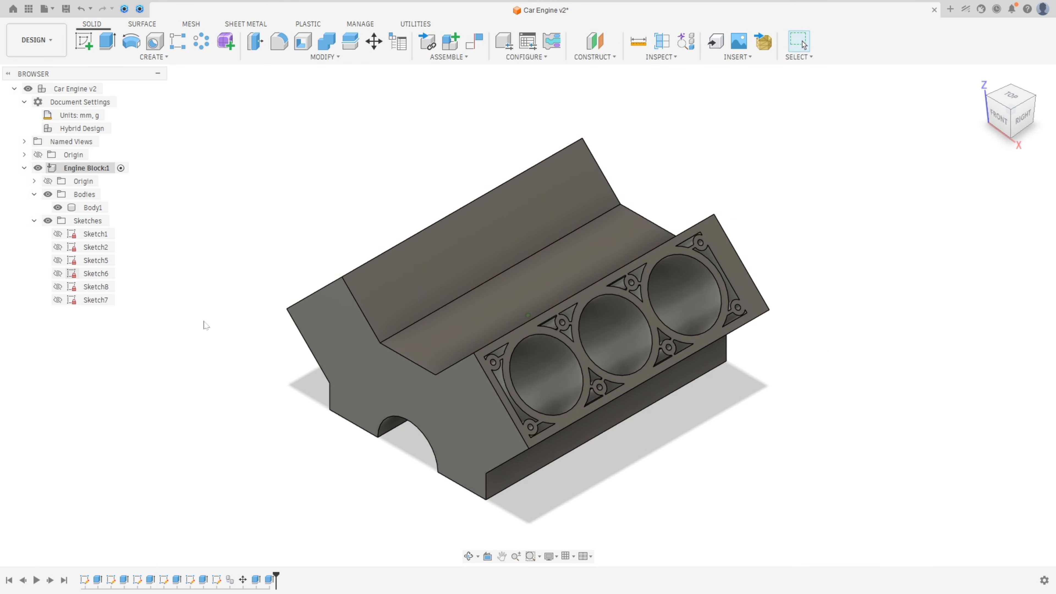
{"action": "left_click", "coordinate": [84, 40]}
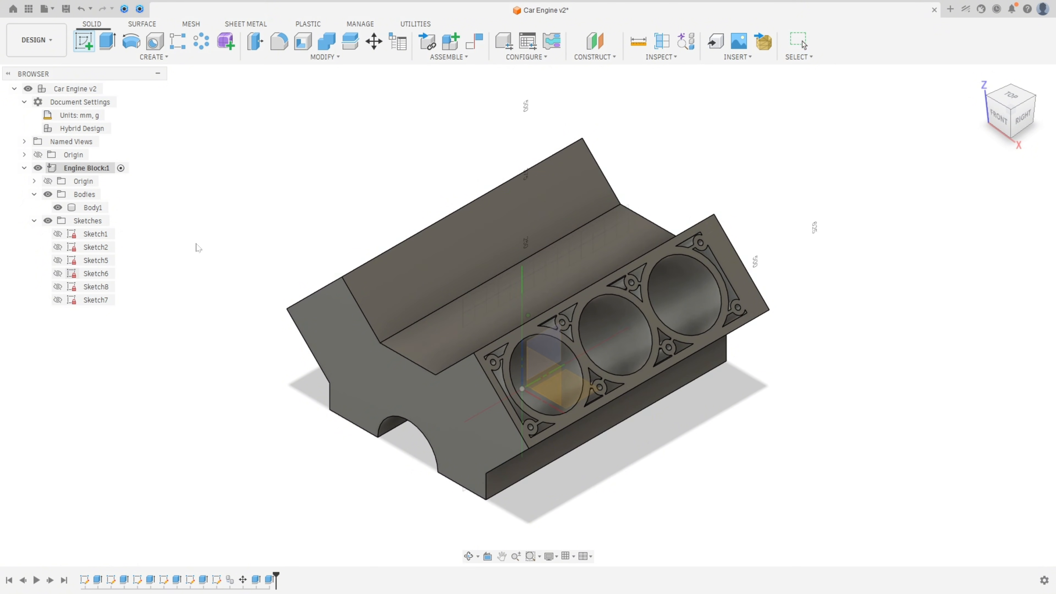
{"action": "left_click", "coordinate": [374, 393]}
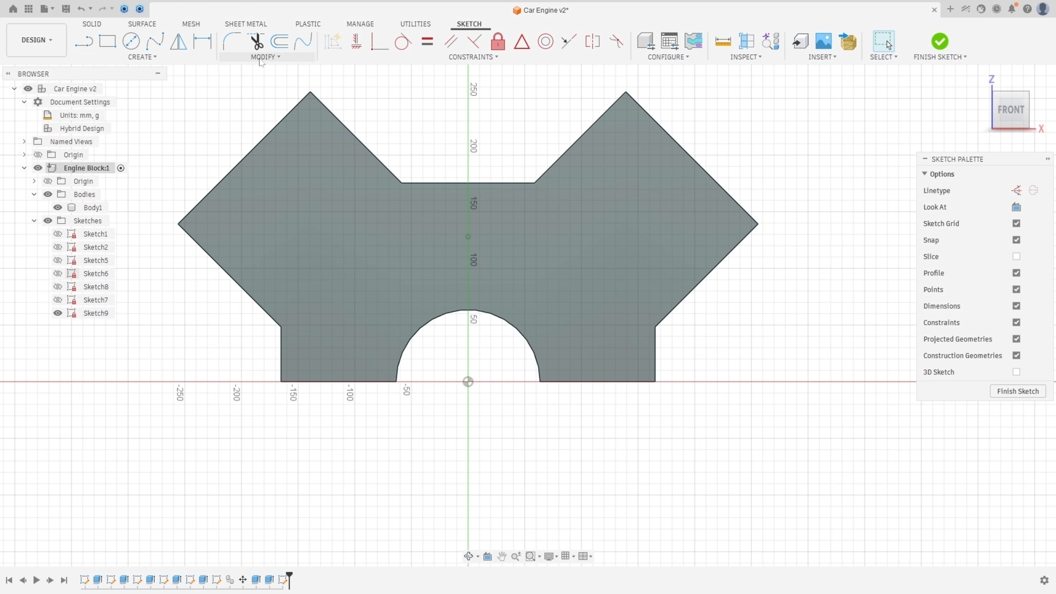
{"action": "left_click", "coordinate": [282, 44]}
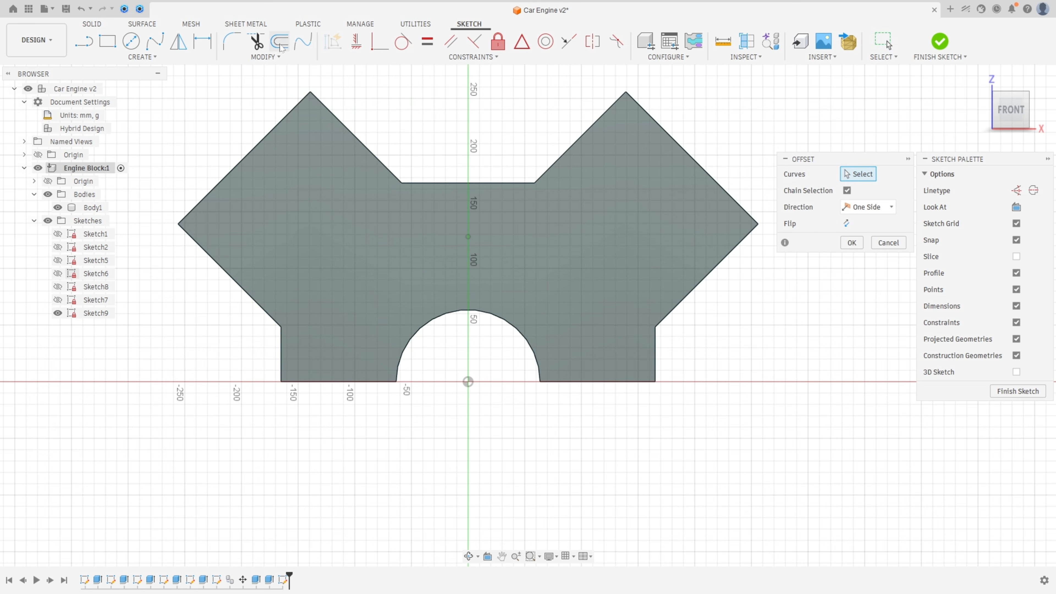
{"action": "left_click", "coordinate": [278, 130]}
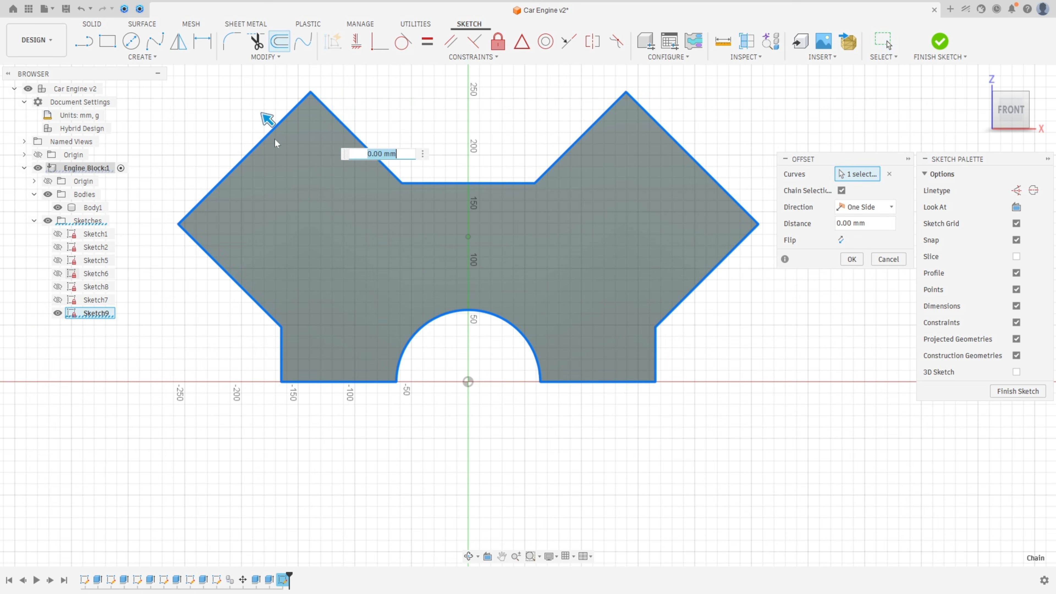
{"action": "left_click_drag", "start_coordinate": [267, 119], "coordinate": [290, 143]}
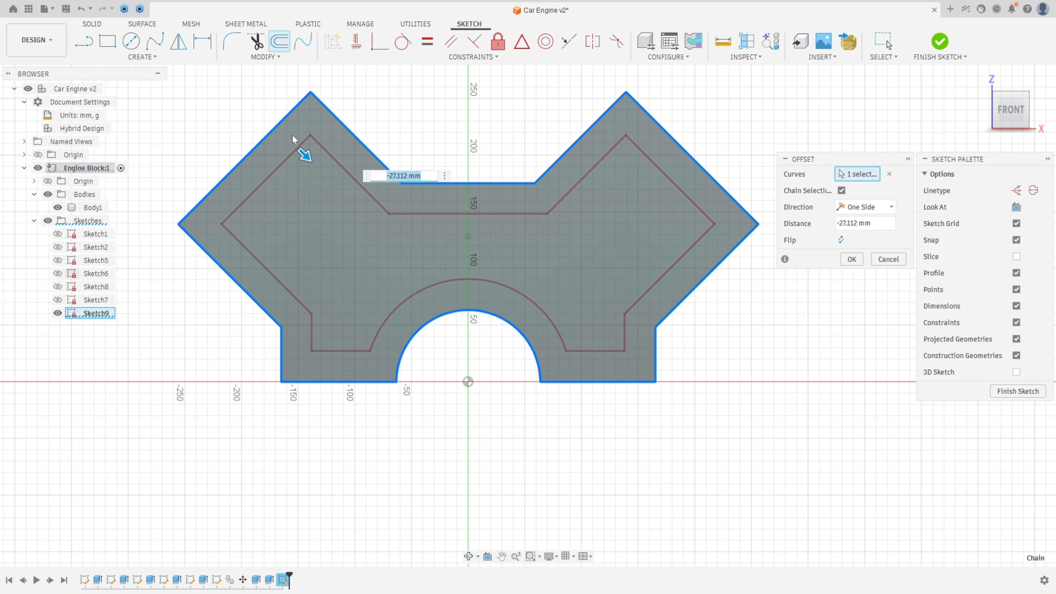
{"action": "key", "text": "BackSpace"}
{"action": "type", "text": "-12"}
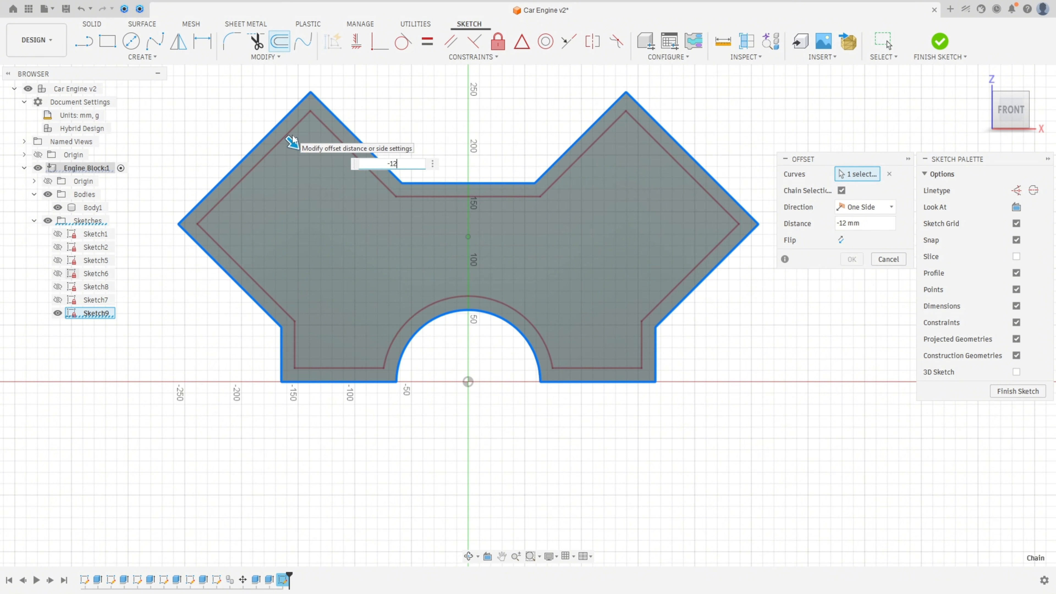
{"action": "type", "text": ",7"}
{"action": "key", "text": "Return"}
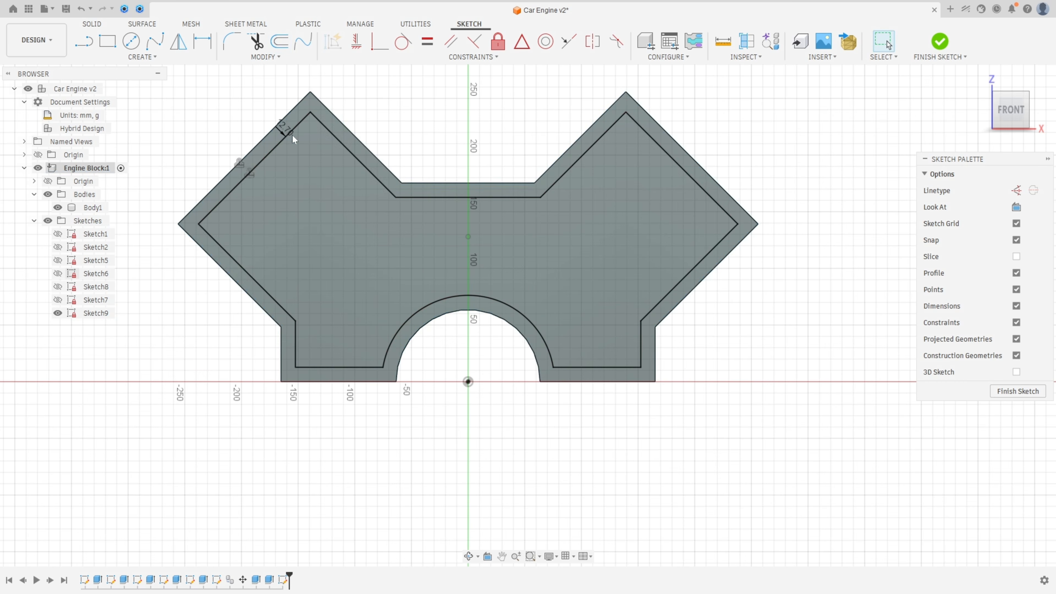
{"action": "left_click_drag", "start_coordinate": [289, 134], "coordinate": [296, 193]}
Step: Draw a diagonal line from the left bank's inner vertical edge to the inner valley edge, and make it parallel to that bank's outer slanted edge
{"action": "left_click", "coordinate": [85, 49]}
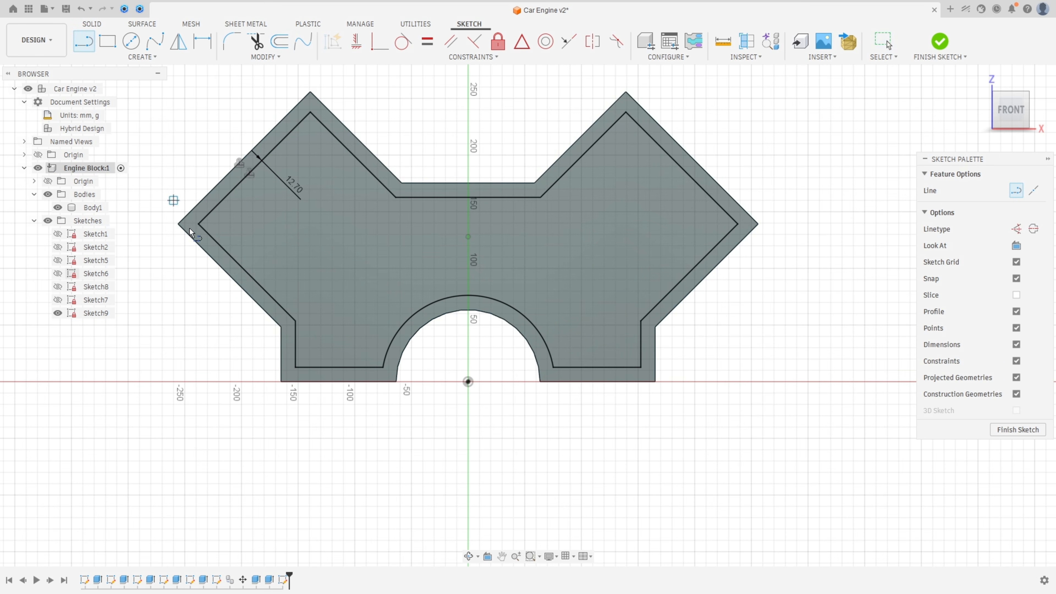
{"action": "left_click", "coordinate": [295, 332]}
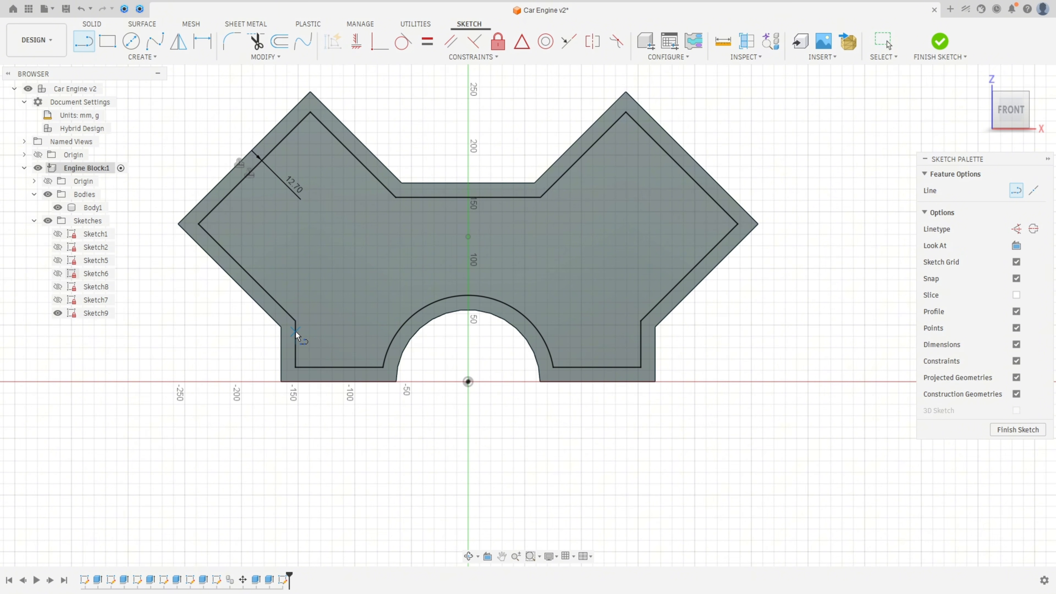
{"action": "double_click", "coordinate": [418, 198]}
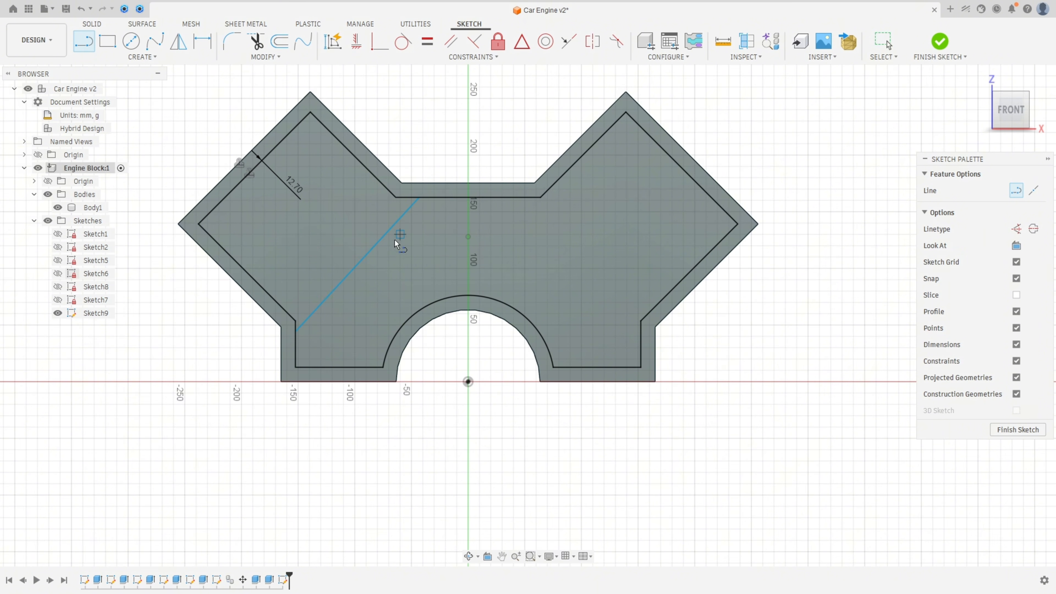
{"action": "left_click", "coordinate": [452, 44]}
{"action": "left_click", "coordinate": [366, 257]}
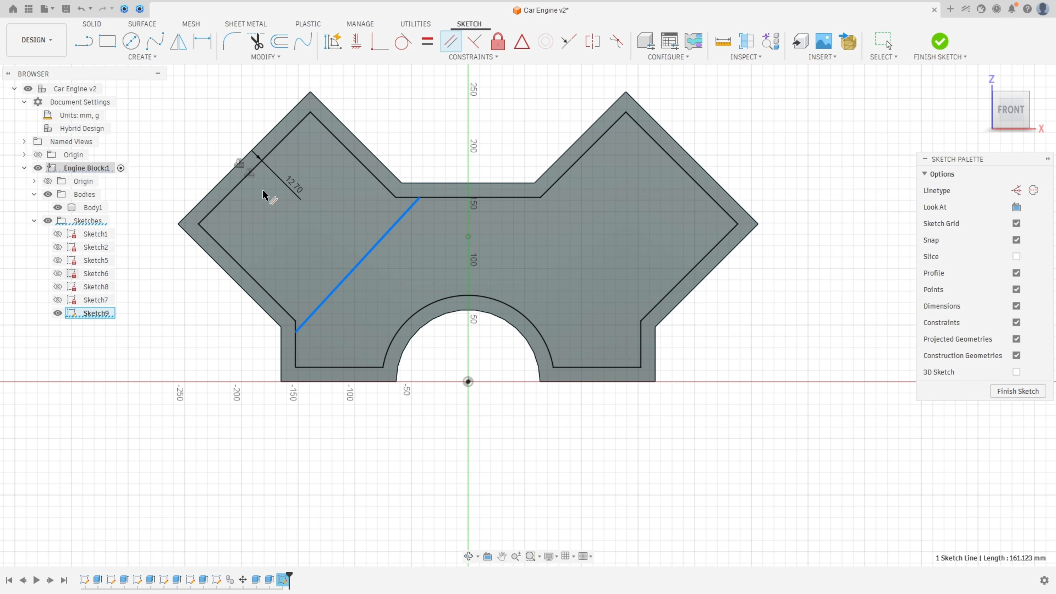
{"action": "left_click", "coordinate": [238, 184]}
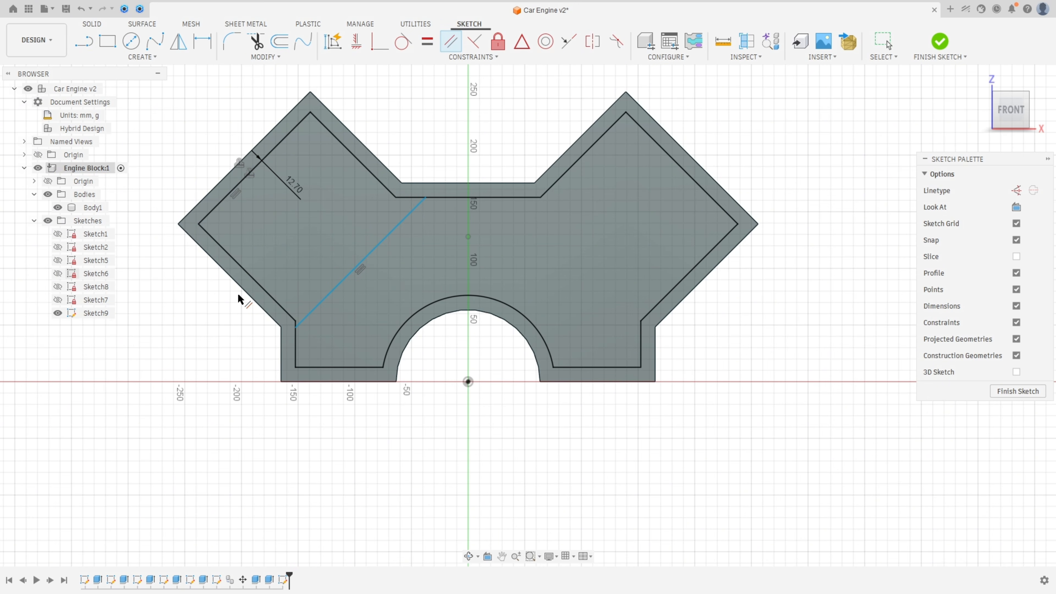
Step: Dimension the diagonal line's lower end 5 mm vertically below the adjacent inner outline corner and finish the sketch
{"action": "left_click", "coordinate": [203, 41]}
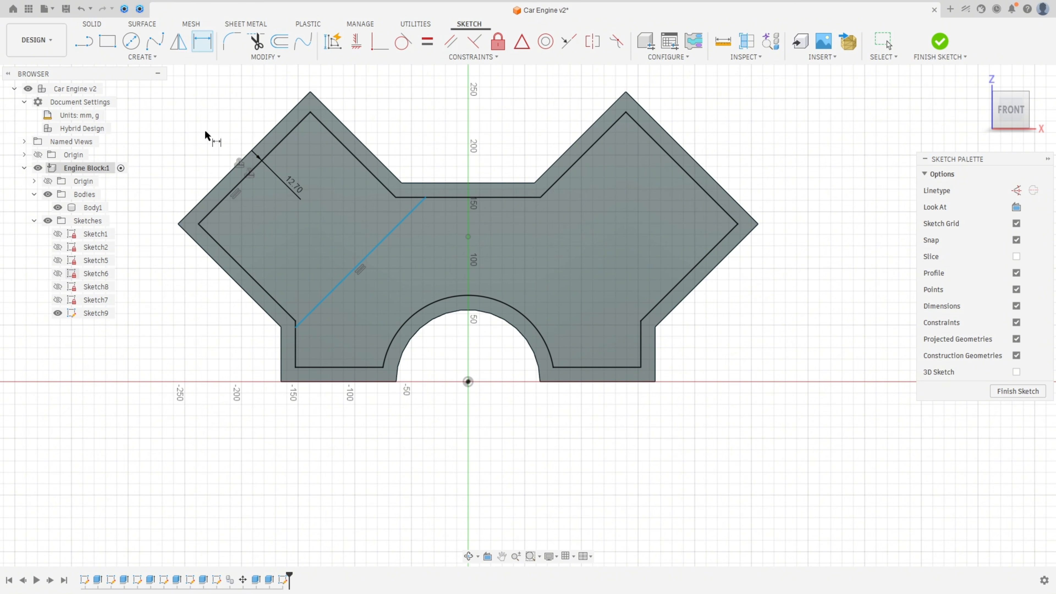
{"action": "scroll", "coordinate": [293, 322], "scroll_direction": "up", "scroll_amount": 4}
{"action": "left_click", "coordinate": [302, 343]}
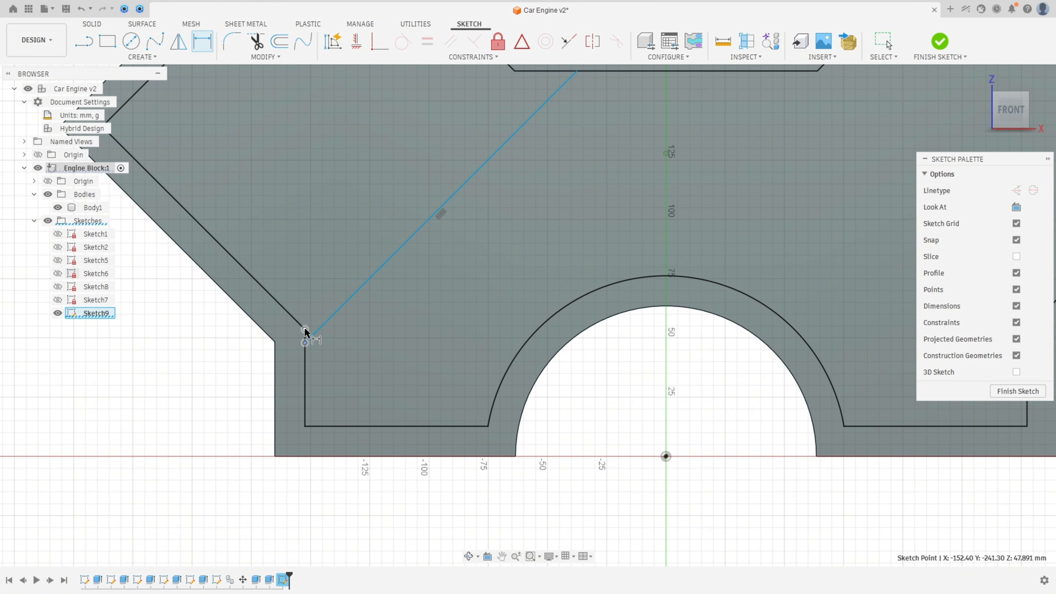
{"action": "left_click", "coordinate": [305, 330]}
{"action": "left_click", "coordinate": [190, 376]}
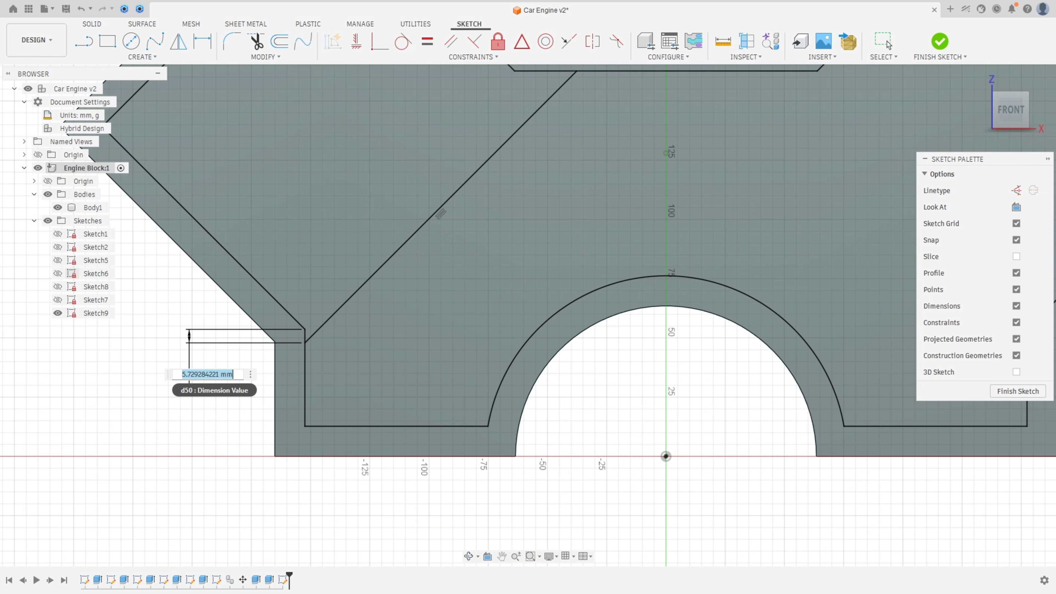
{"action": "type", "text": "5"}
{"action": "key", "text": "Return"}
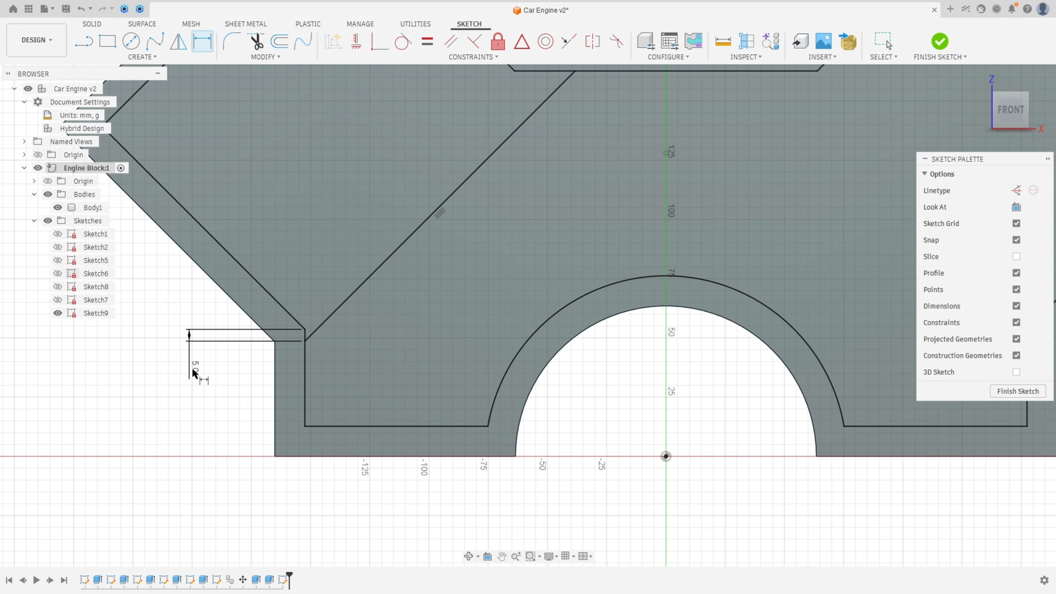
{"action": "scroll", "coordinate": [559, 274], "scroll_direction": "down", "scroll_amount": 3}
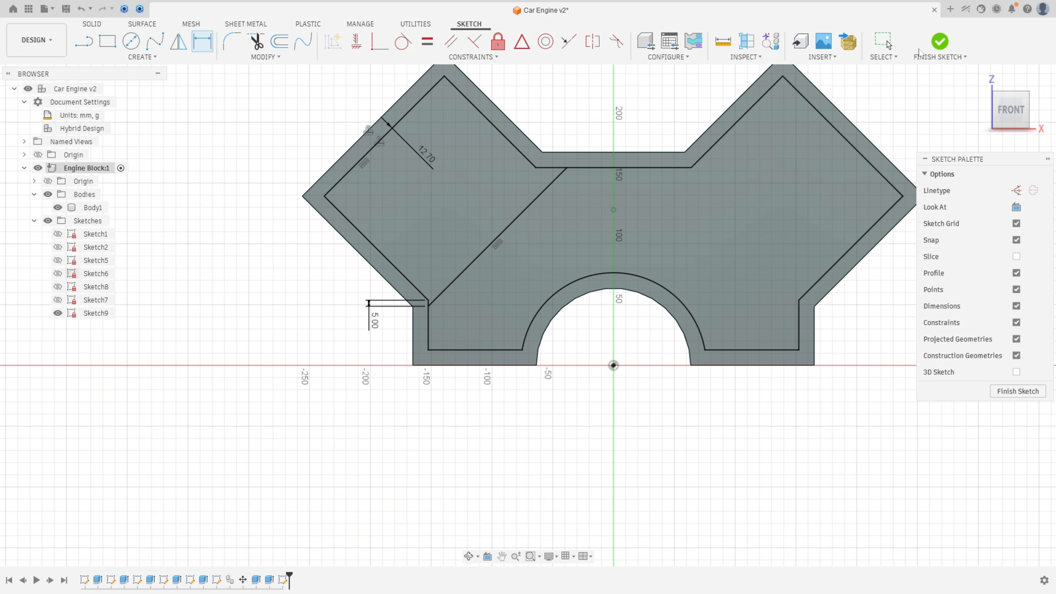
{"action": "left_click", "coordinate": [941, 43]}
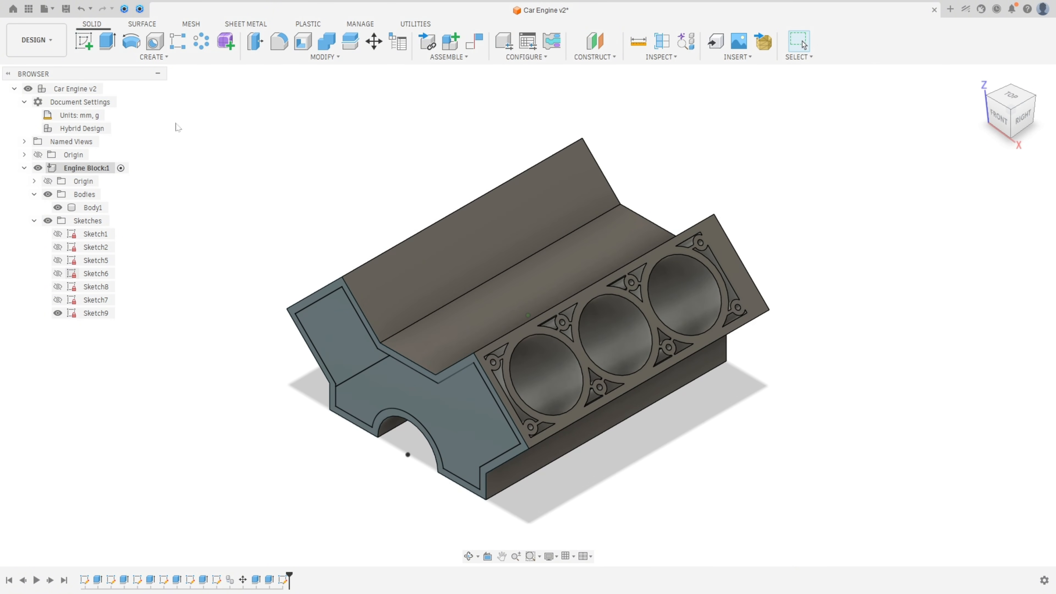
Step: Extrude the left bank's inset profile on the front face -25.4 mm as a cut
{"action": "left_click", "coordinate": [107, 41]}
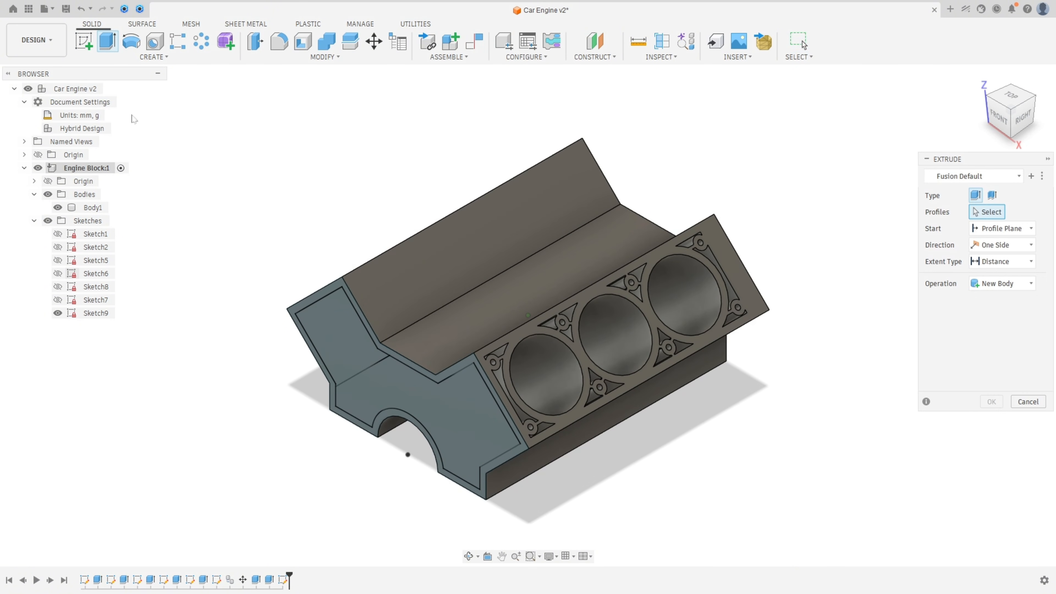
{"action": "left_click", "coordinate": [342, 339]}
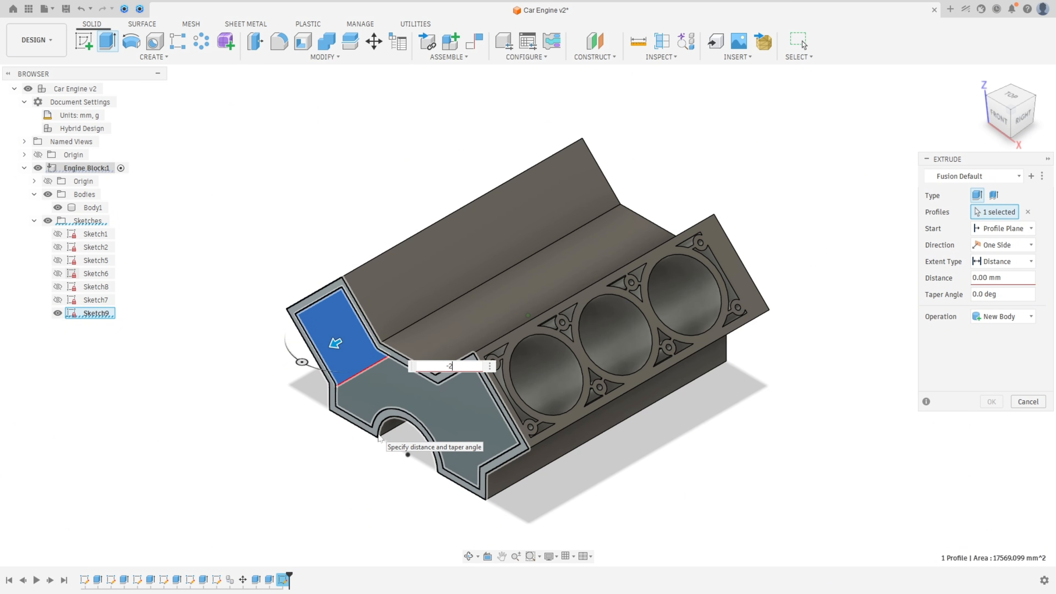
{"action": "type", "text": "-25,4"}
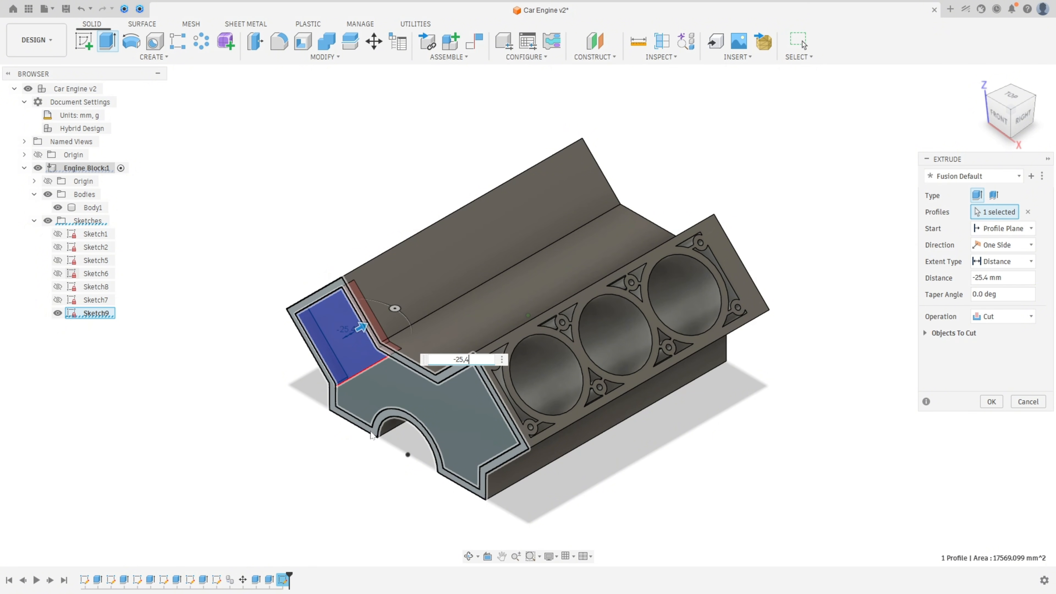
{"action": "left_click", "coordinate": [992, 402]}
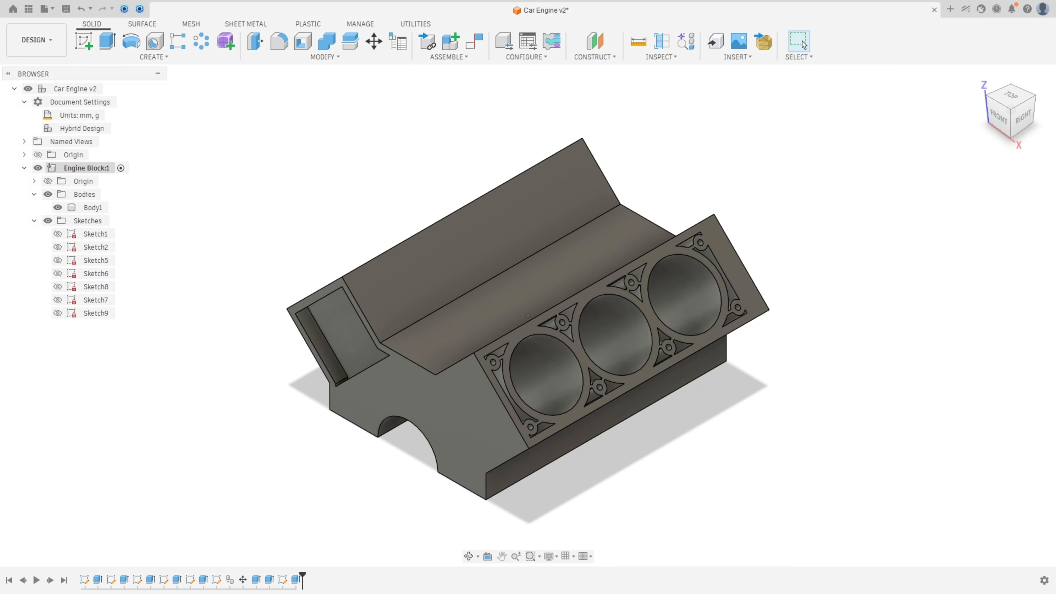
Step: Circular-pattern the front pocket cut as a feature around Sketch8's central vertical line with a quantity of 2, and hide Sketch8
{"action": "left_click", "coordinate": [202, 40]}
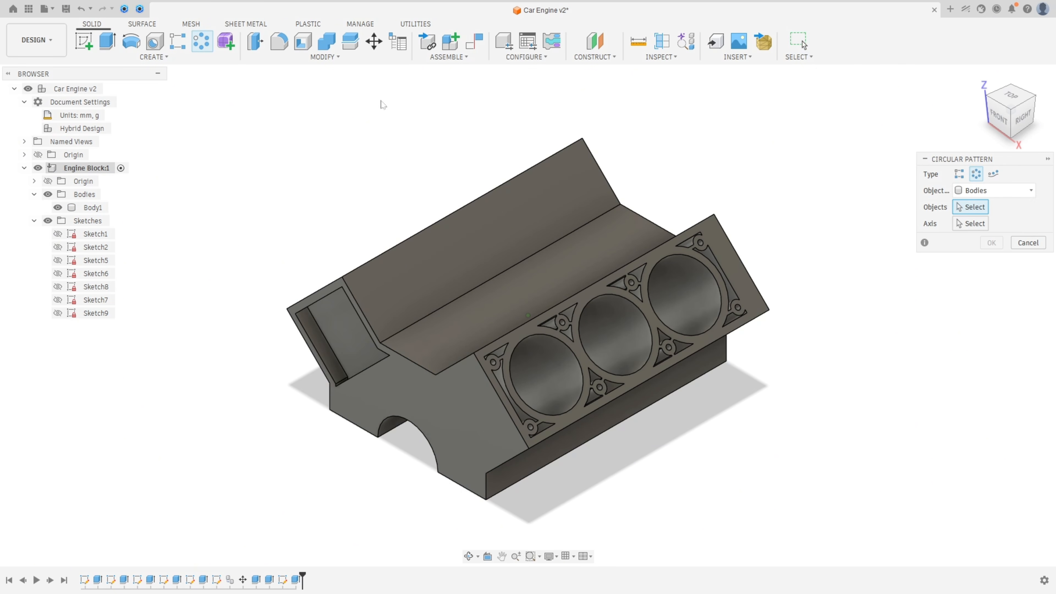
{"action": "left_click", "coordinate": [980, 192]}
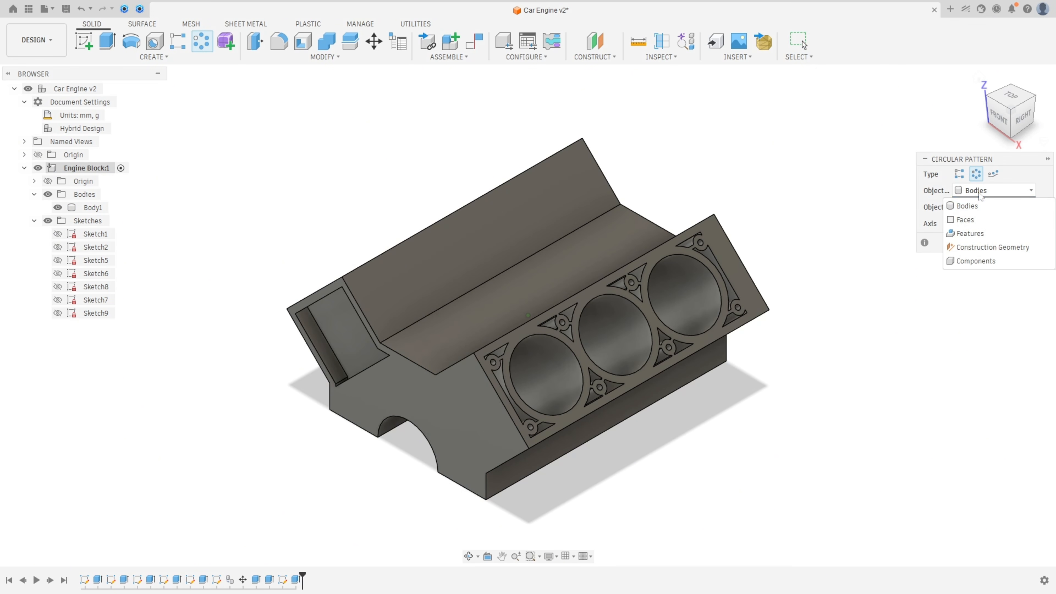
{"action": "left_click", "coordinate": [979, 230]}
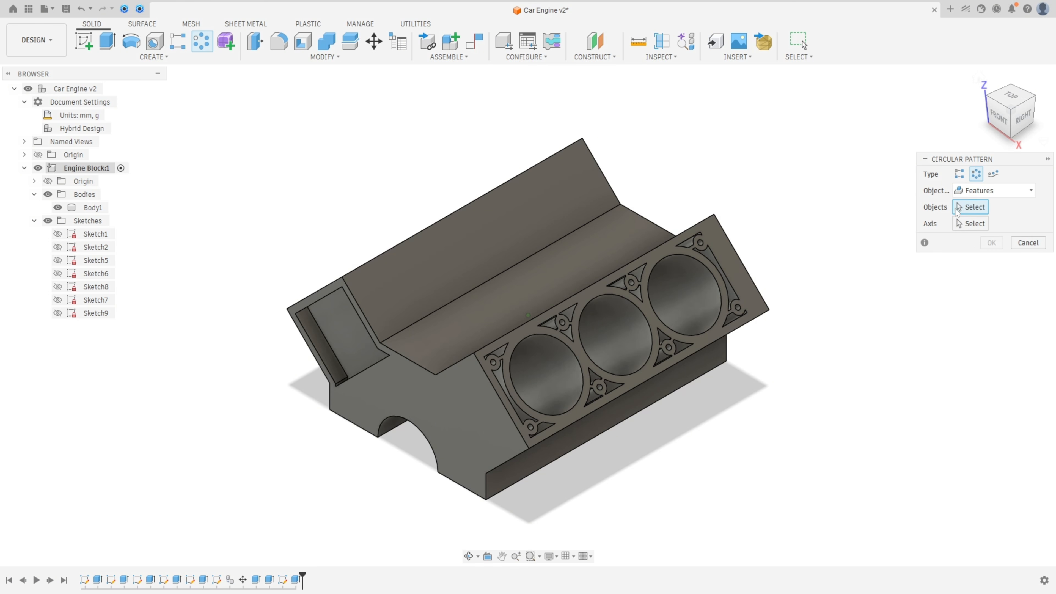
{"action": "left_click", "coordinate": [324, 339]}
{"action": "left_click", "coordinate": [973, 225]}
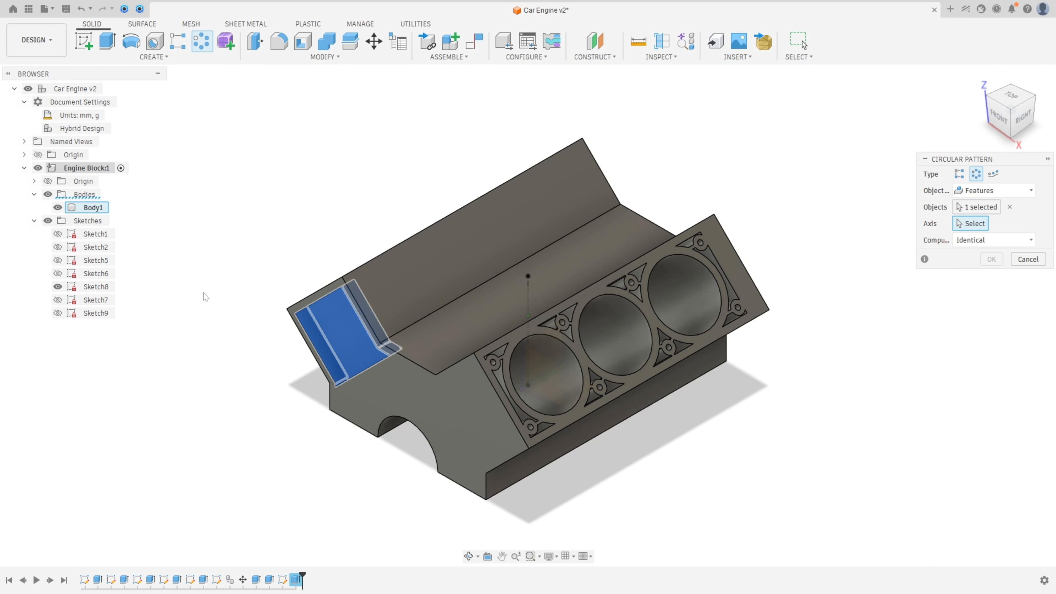
{"action": "left_click", "coordinate": [528, 290]}
{"action": "middle_click_drag", "start_coordinate": [766, 298], "coordinate": [416, 298], "text": "shift"}
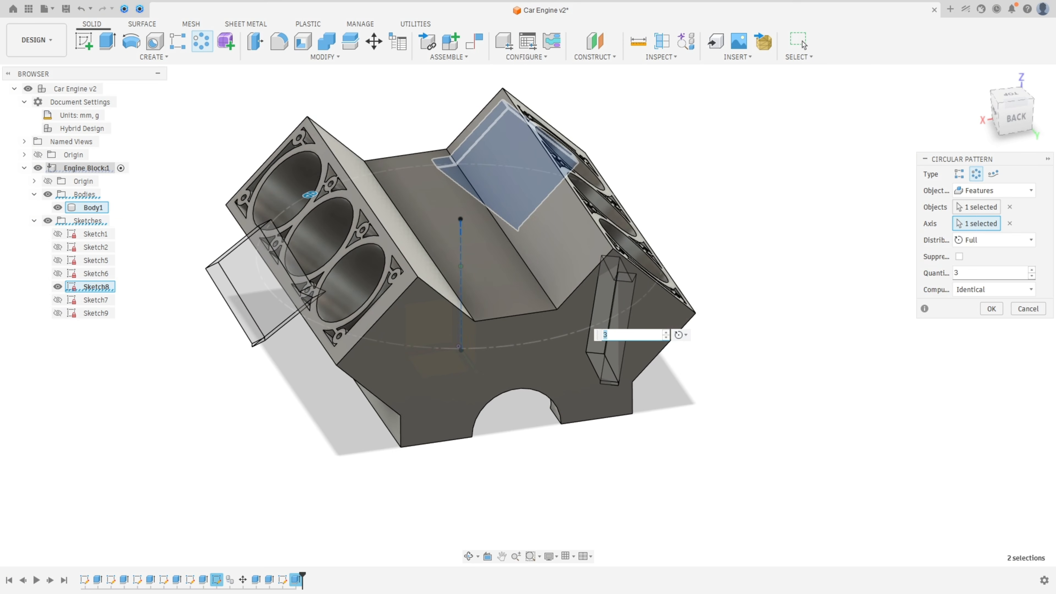
{"action": "left_click", "coordinate": [1031, 277]}
{"action": "middle_click_drag", "start_coordinate": [665, 306], "coordinate": [500, 316], "text": "shift"}
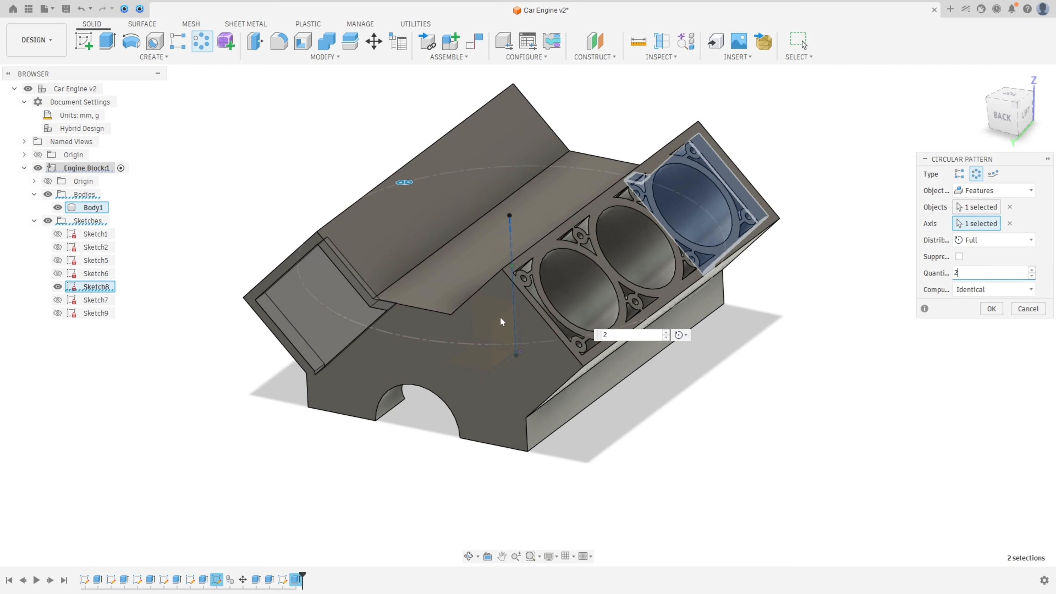
{"action": "left_click", "coordinate": [992, 308]}
{"action": "middle_click_drag", "start_coordinate": [927, 350], "coordinate": [102, 323], "text": "shift"}
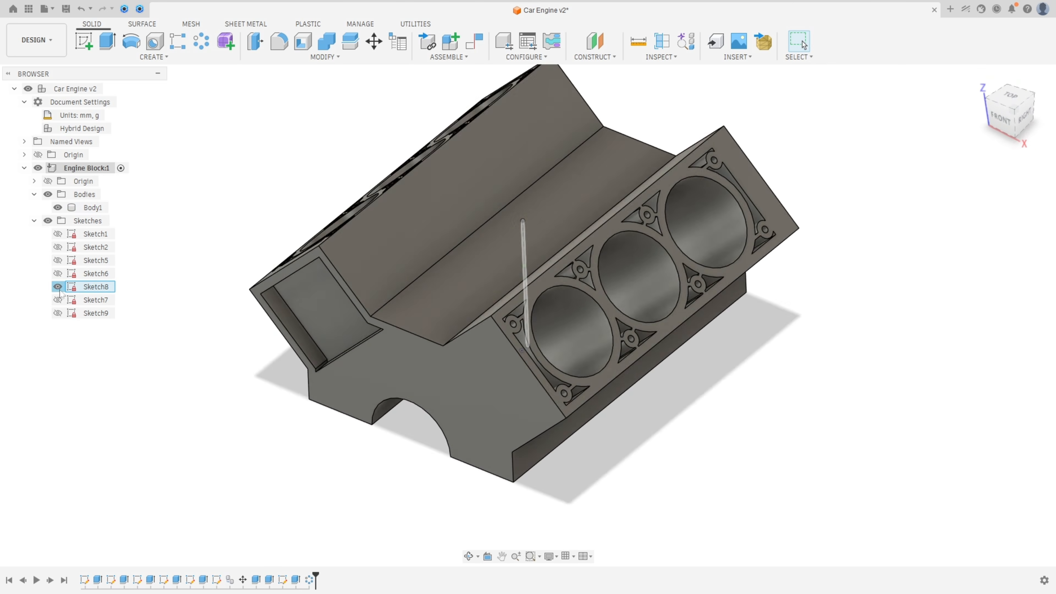
{"action": "left_click", "coordinate": [58, 287]}
{"action": "key", "text": "F6"}
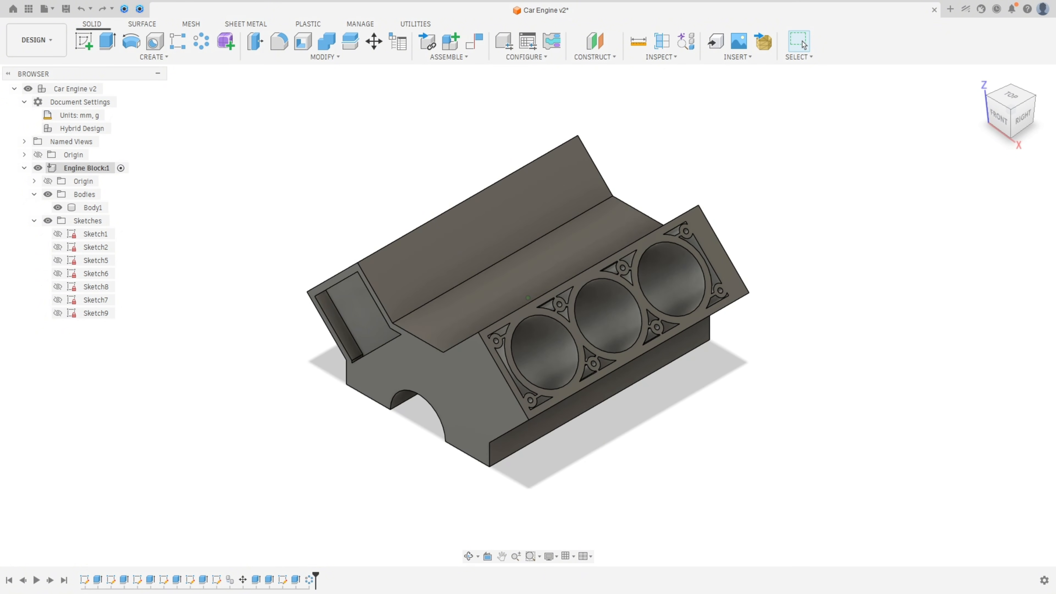
Step: Create a construction midplane between the engine block's front and back end faces
{"action": "left_click", "coordinate": [613, 58]}
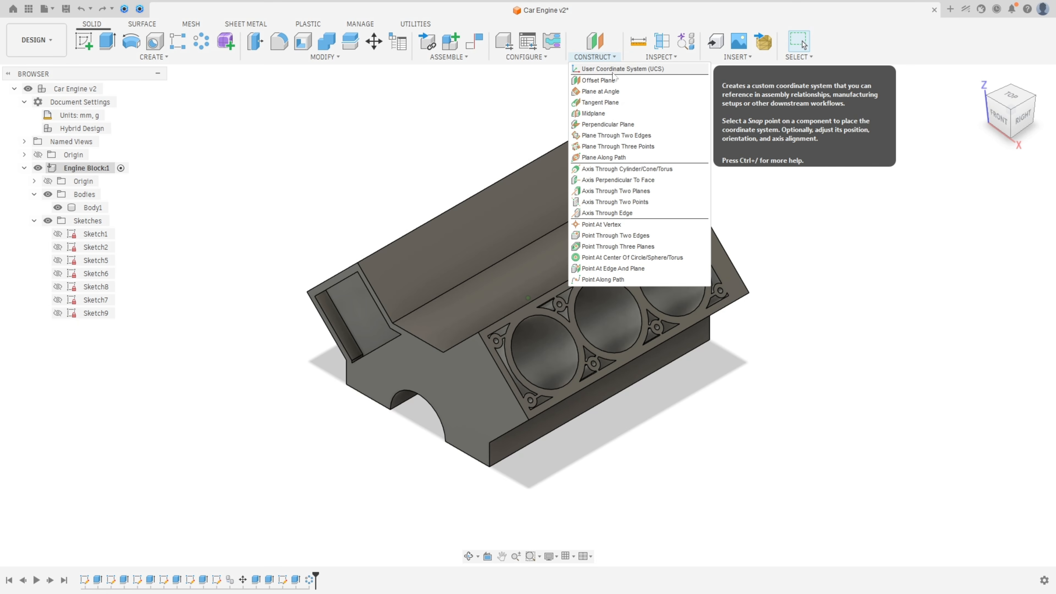
{"action": "left_click", "coordinate": [602, 113]}
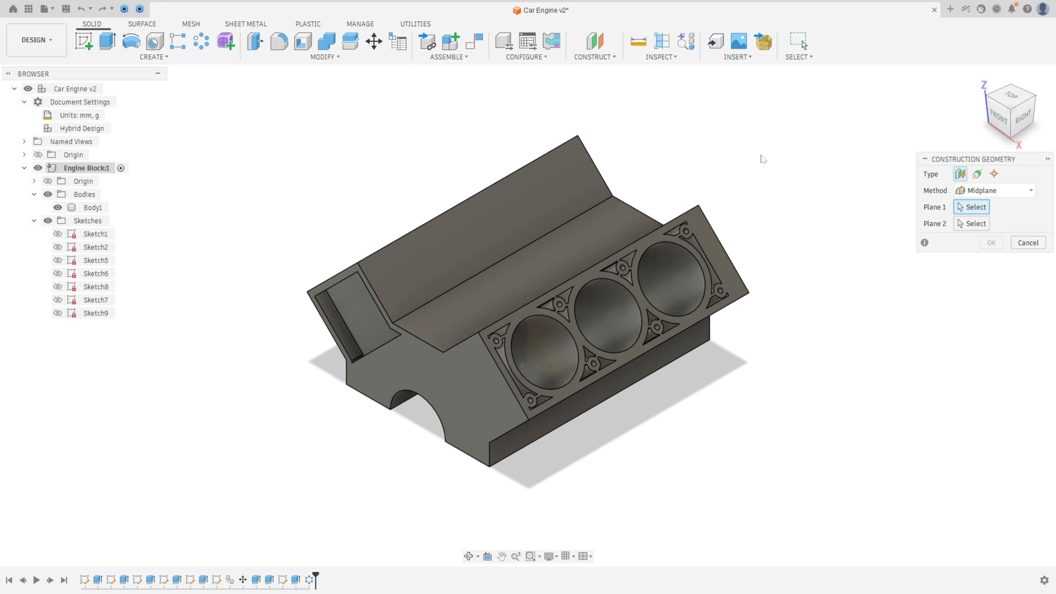
{"action": "left_click", "coordinate": [419, 380]}
{"action": "middle_click_drag", "start_coordinate": [740, 325], "coordinate": [507, 337], "text": "shift"}
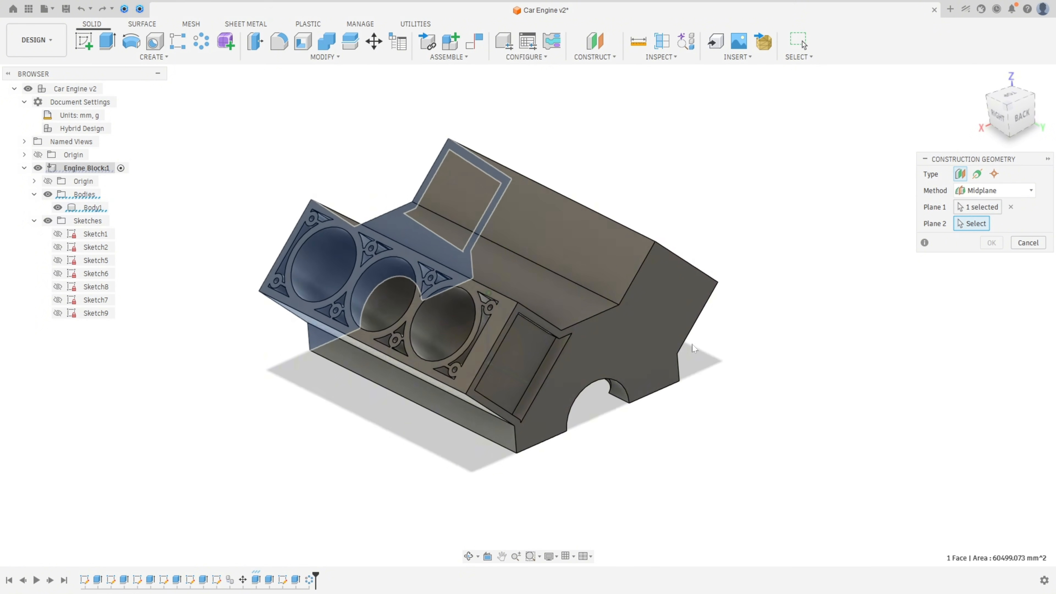
{"action": "left_click", "coordinate": [628, 351]}
{"action": "middle_click_drag", "start_coordinate": [669, 359], "coordinate": [931, 275], "text": "shift"}
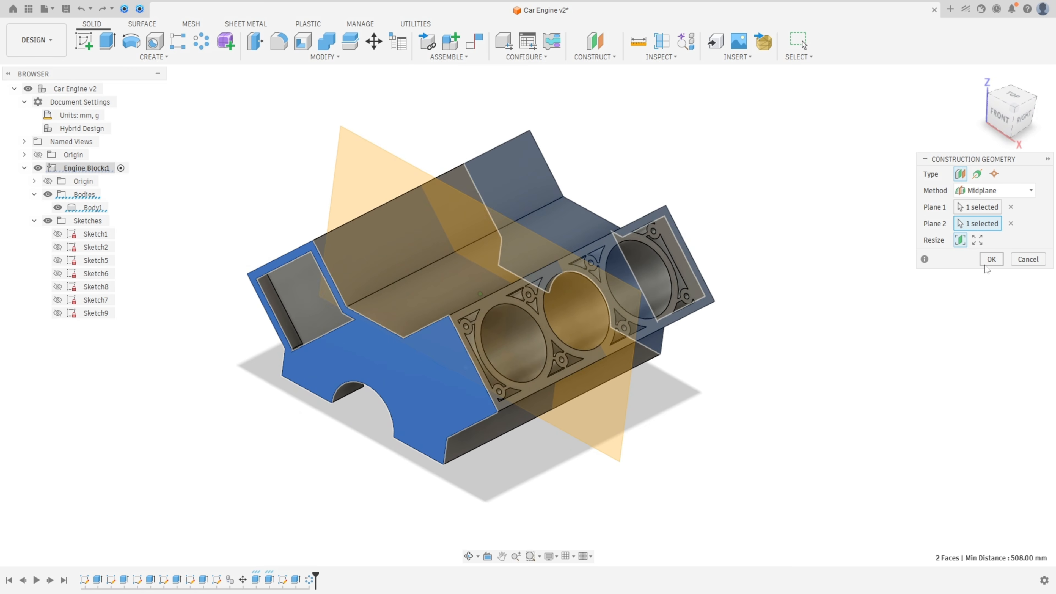
{"action": "left_click", "coordinate": [991, 260]}
Step: Start a sketch on the midplane, project the left bank's top slanted edge, the block's lower-left vertical edge and the valley's horizontal edge, and hide Body1
{"action": "left_click", "coordinate": [83, 41]}
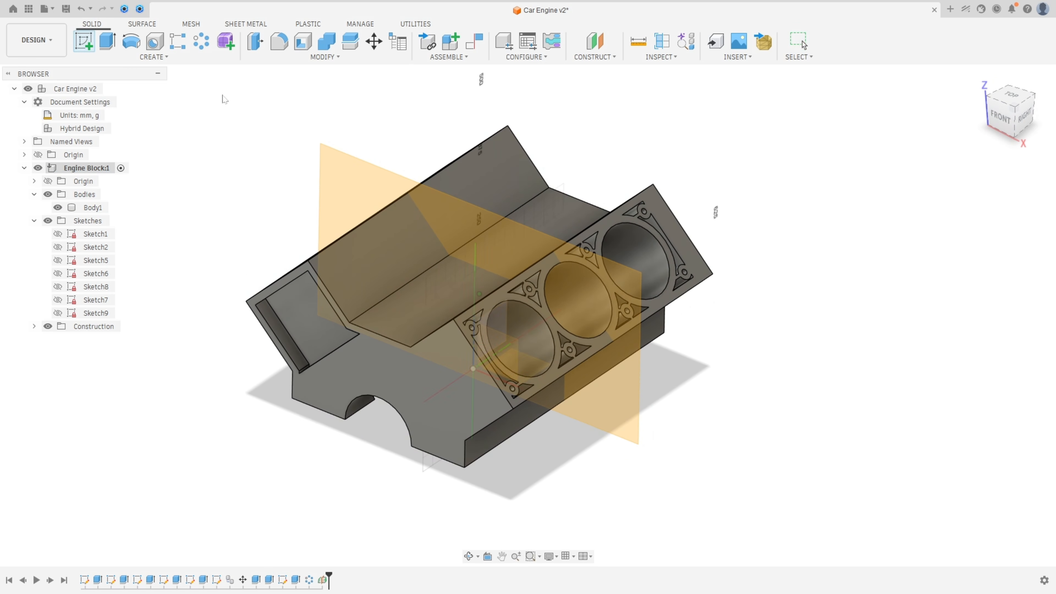
{"action": "left_click", "coordinate": [350, 178]}
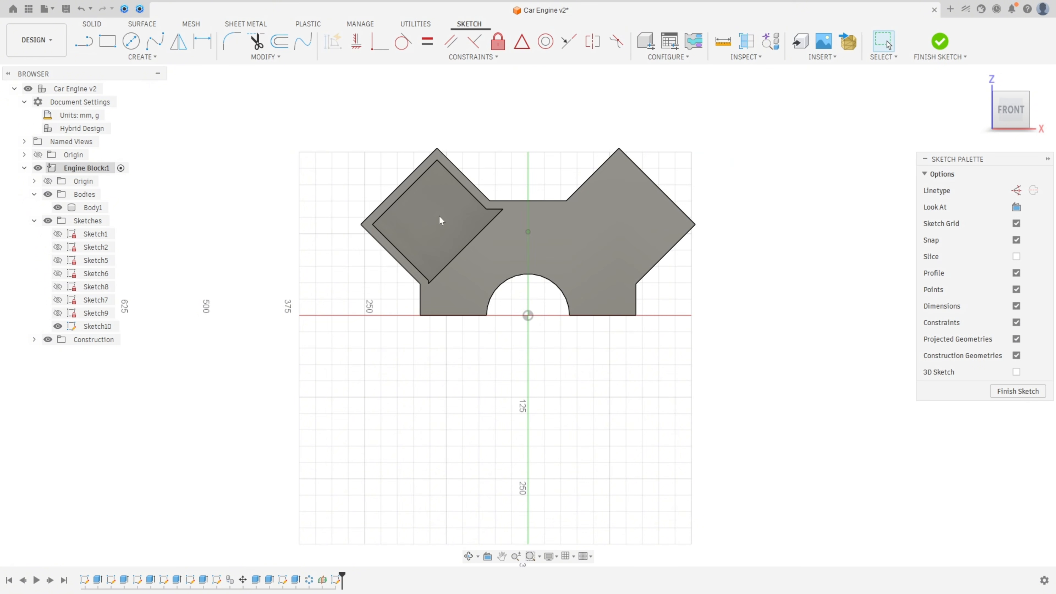
{"action": "left_click", "coordinate": [142, 57]}
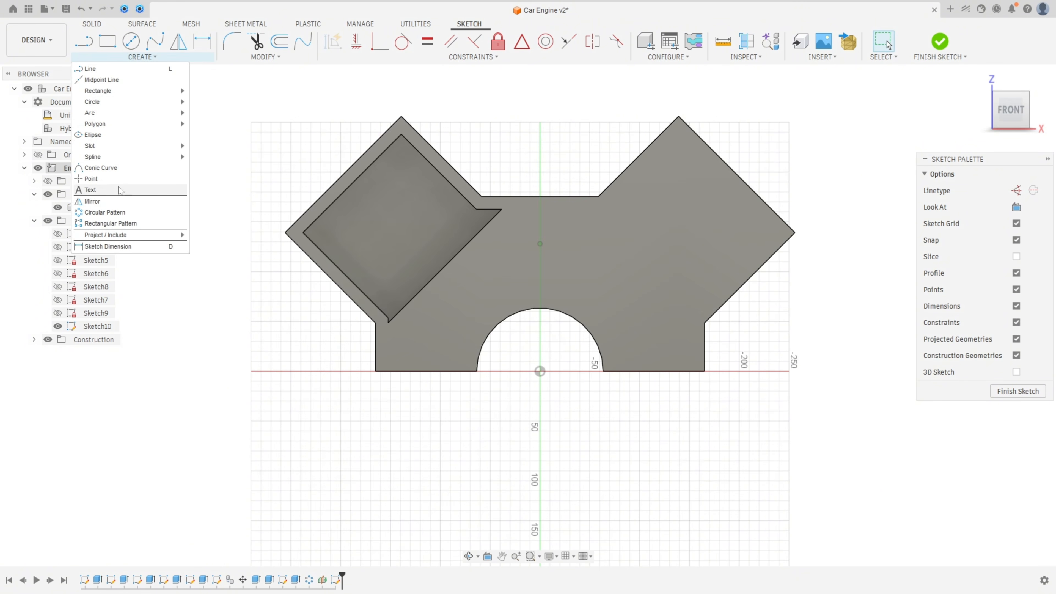
{"action": "left_click", "coordinate": [221, 239]}
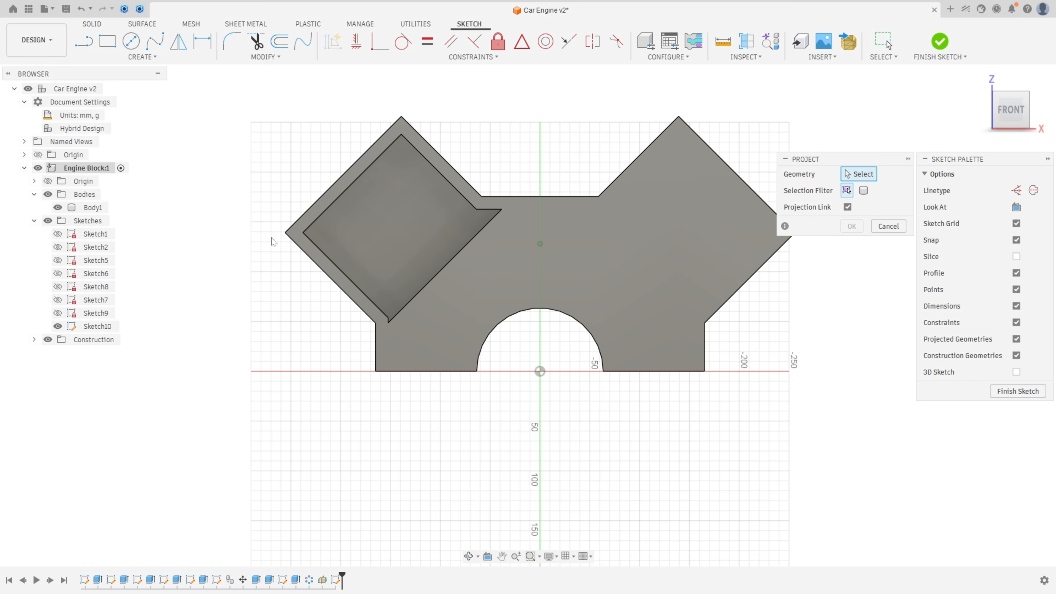
{"action": "left_click", "coordinate": [337, 186]}
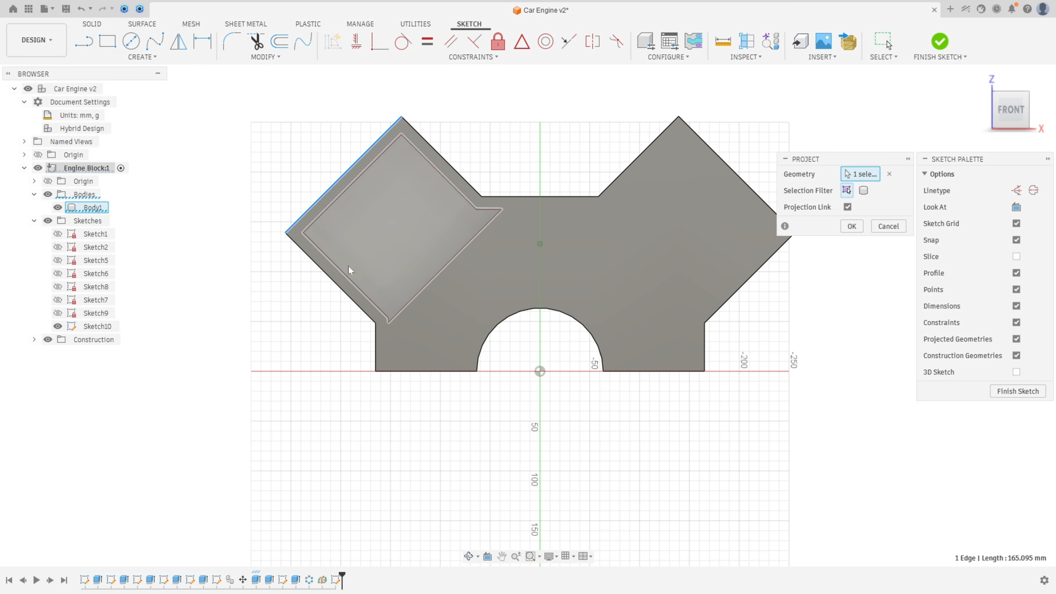
{"action": "left_click", "coordinate": [377, 349]}
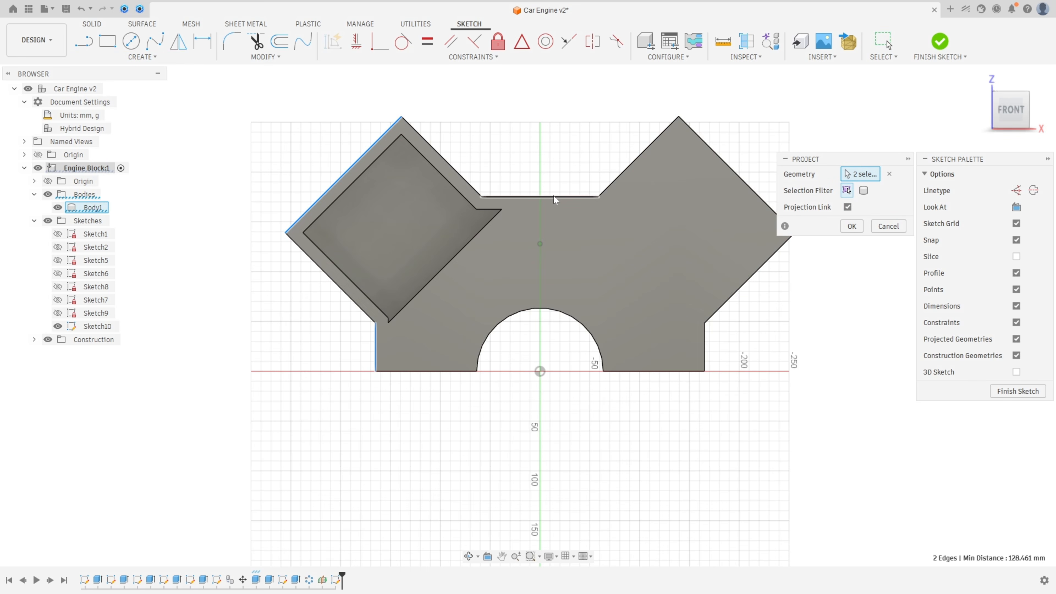
{"action": "left_click", "coordinate": [555, 196]}
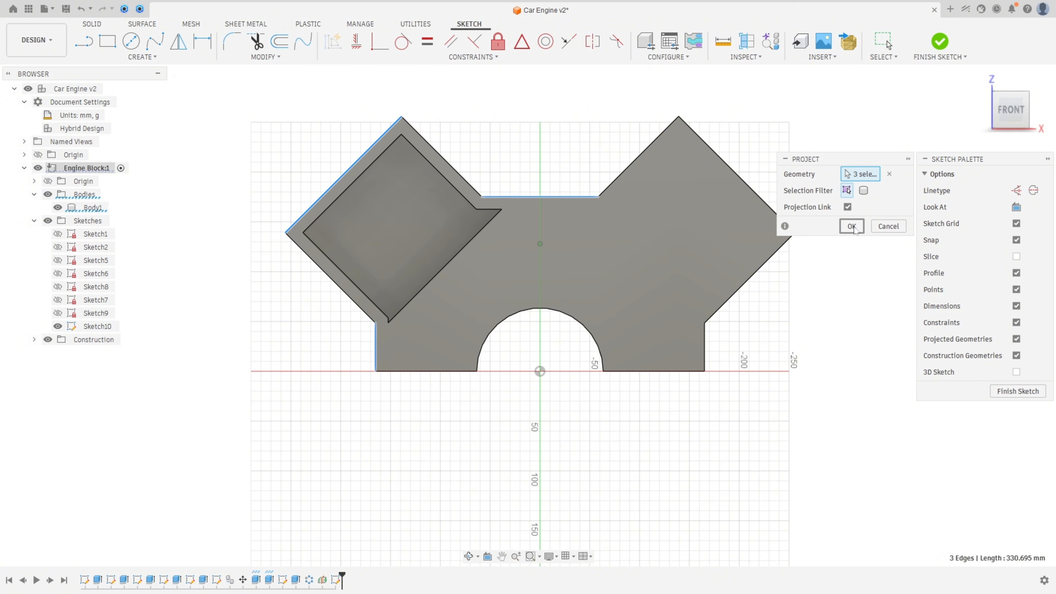
{"action": "left_click", "coordinate": [852, 227]}
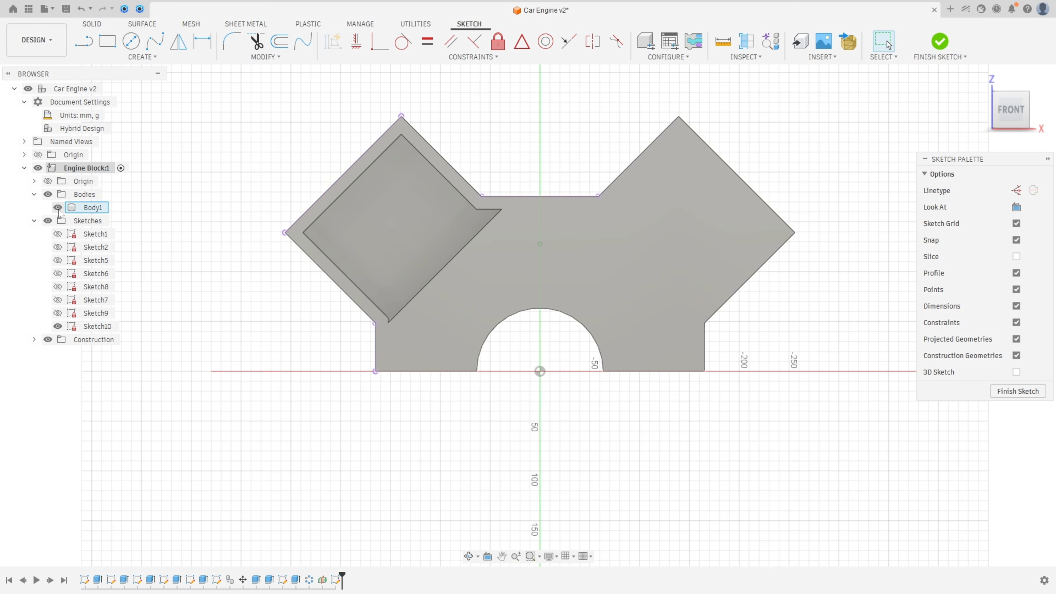
{"action": "left_click", "coordinate": [58, 207]}
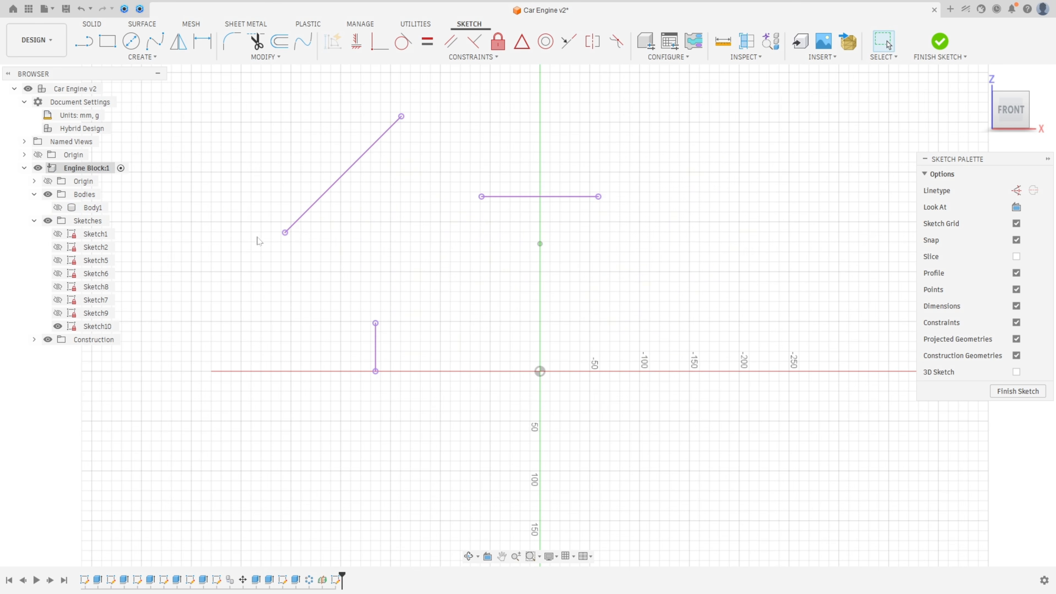
Step: Draw a closed six-sided profile around the origin with vertical sides about 150 mm long, two slanted shoulders, and horizontal top and base lines
{"action": "left_click", "coordinate": [86, 43]}
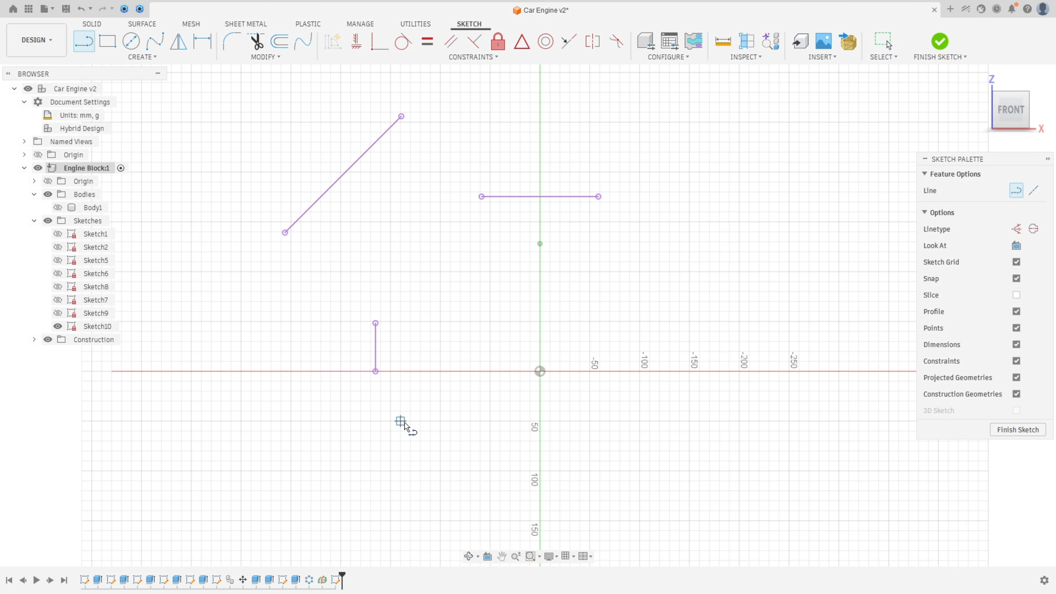
{"action": "left_click", "coordinate": [390, 470]}
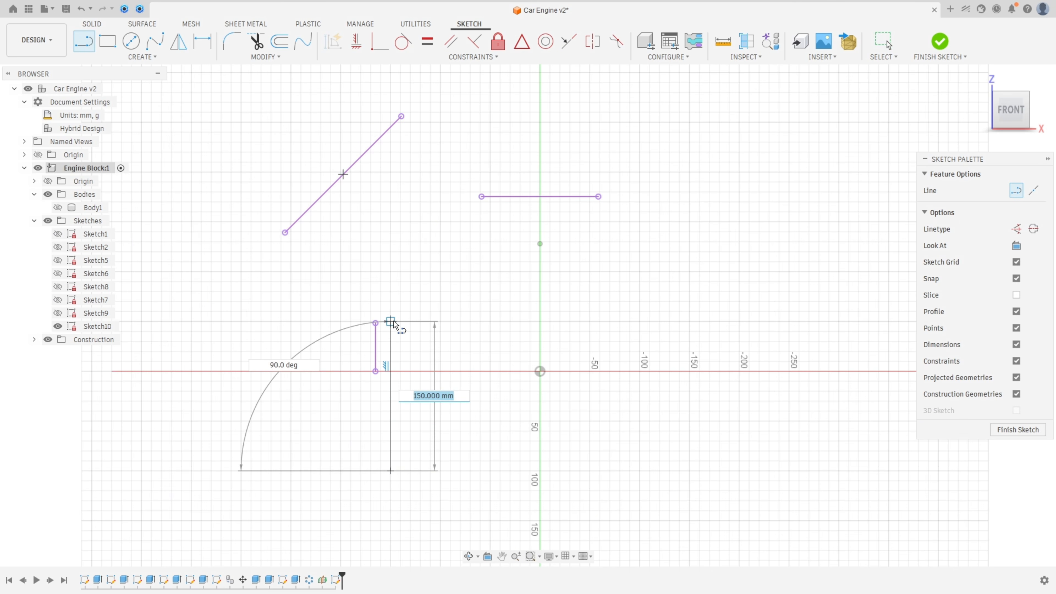
{"action": "left_click", "coordinate": [391, 321]}
{"action": "left_click", "coordinate": [490, 221]}
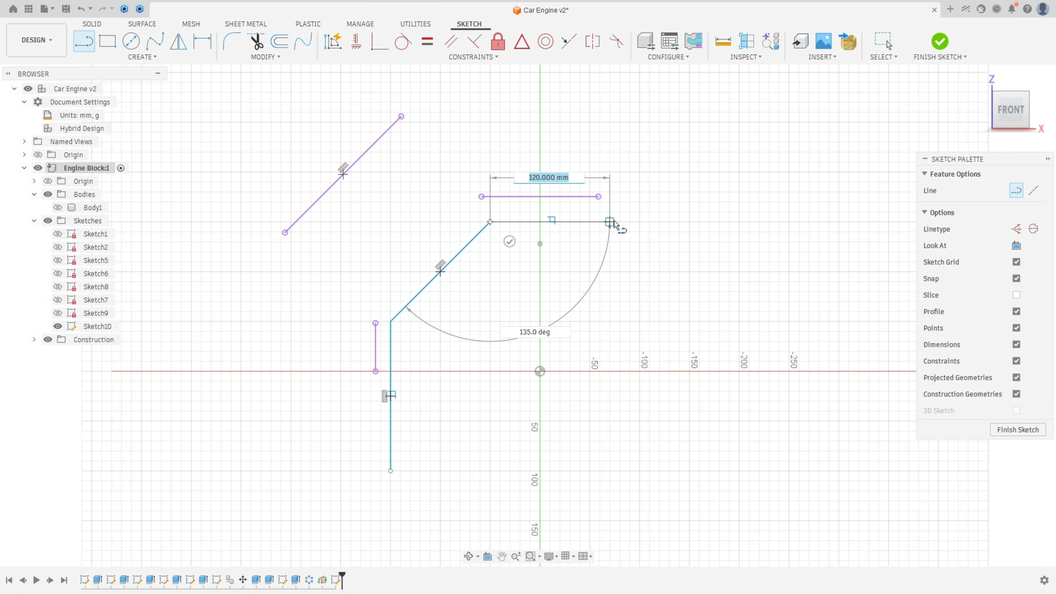
{"action": "left_click", "coordinate": [599, 222]}
{"action": "left_click", "coordinate": [689, 321]}
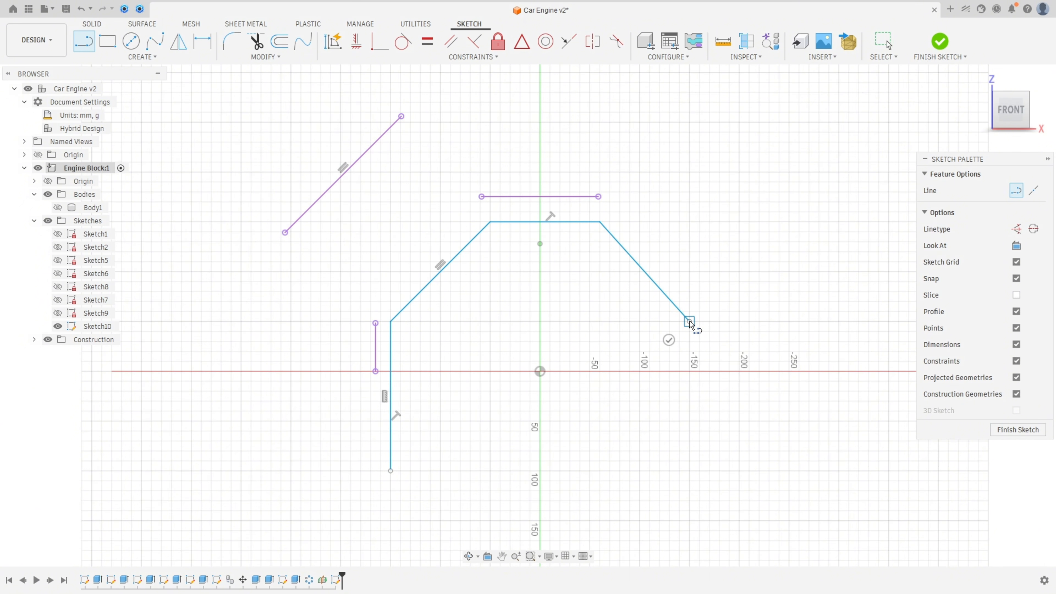
{"action": "left_click", "coordinate": [689, 471]}
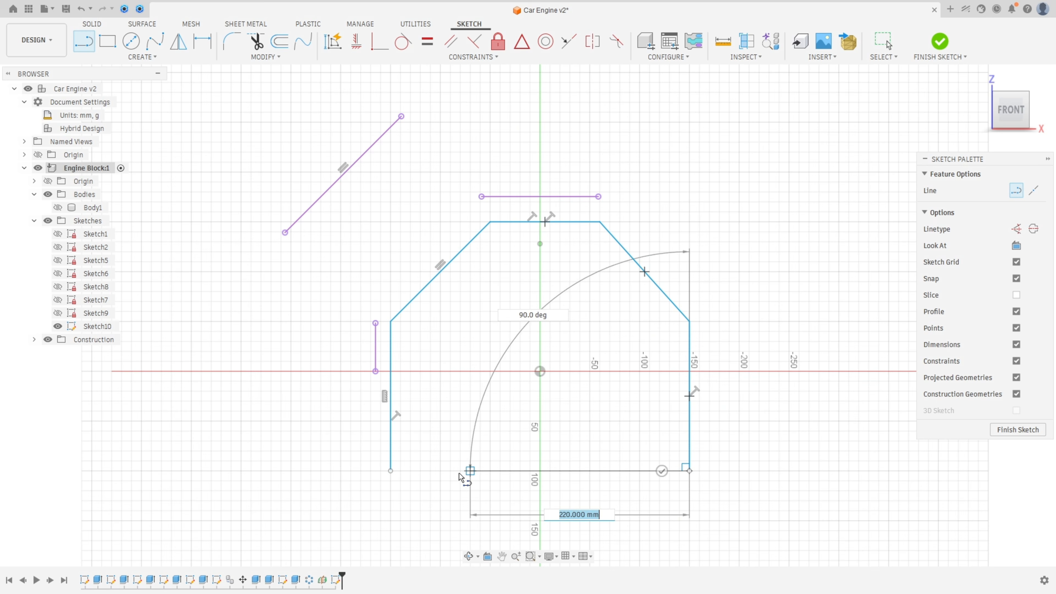
{"action": "left_click", "coordinate": [391, 470]}
{"action": "key", "text": "Escape"}
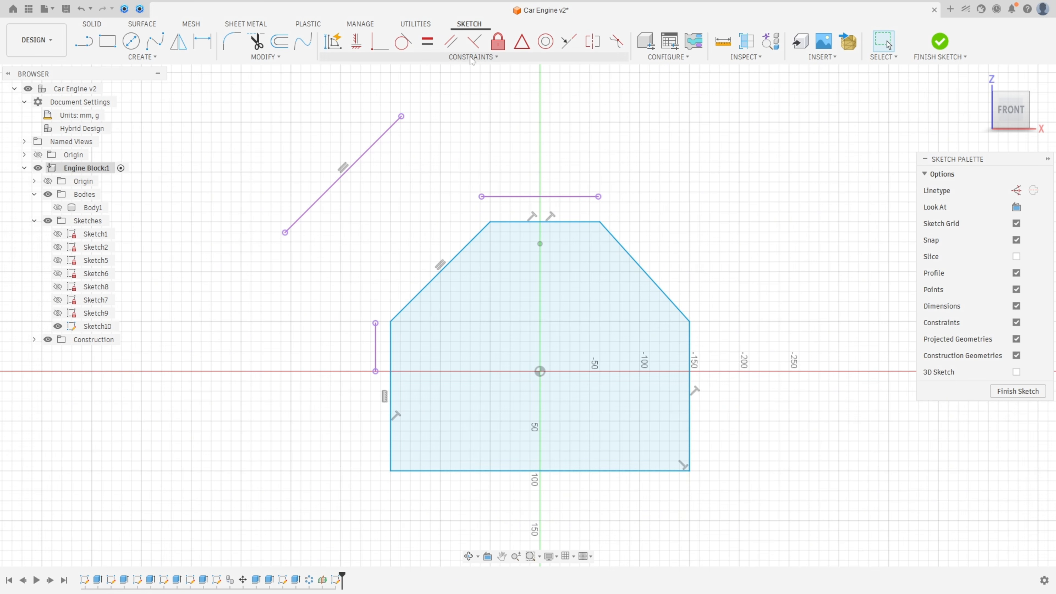
Step: Try to make the profile's left slanted and left vertical lines parallel to the corresponding projected edges
{"action": "left_click", "coordinate": [451, 42]}
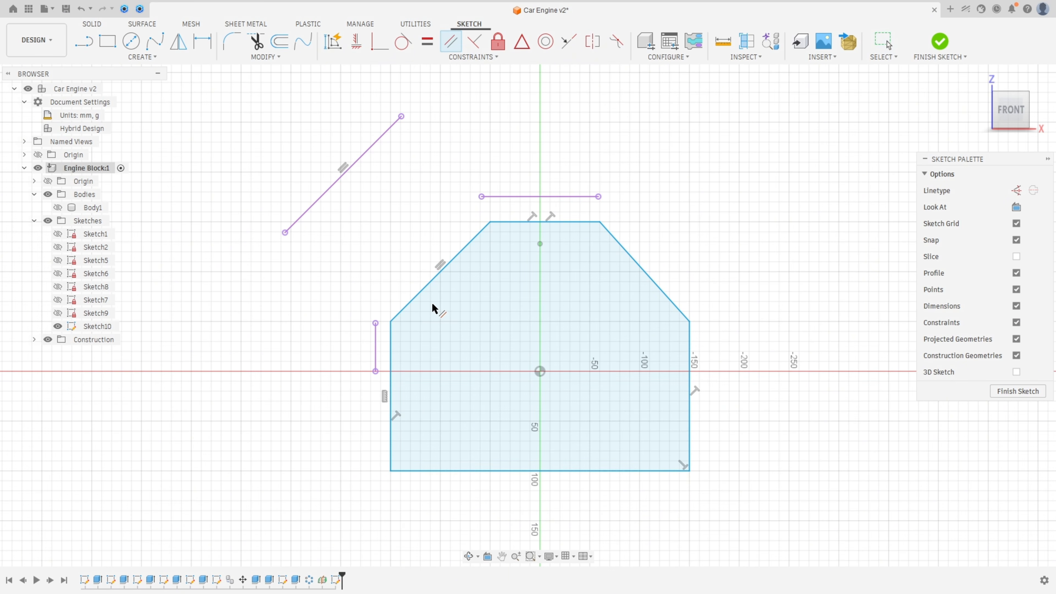
{"action": "left_click", "coordinate": [425, 293]}
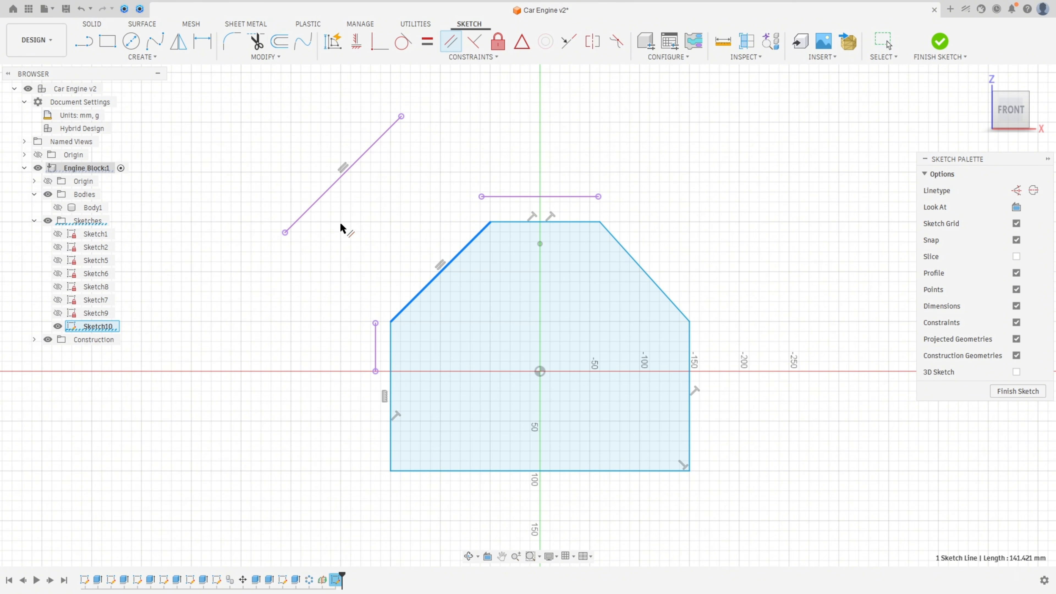
{"action": "left_click", "coordinate": [312, 206]}
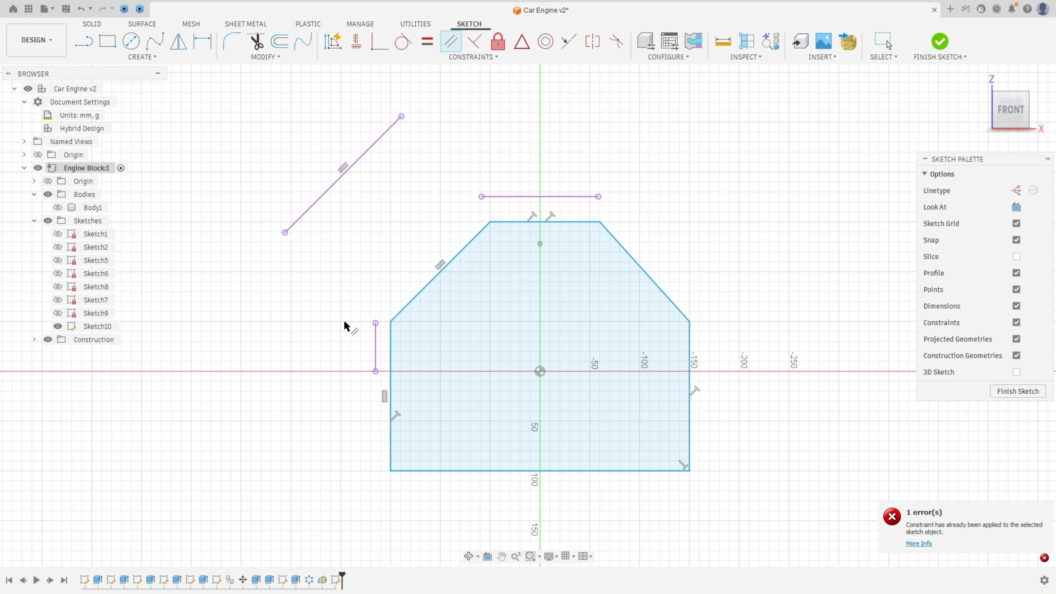
{"action": "left_click", "coordinate": [393, 351]}
{"action": "left_click", "coordinate": [377, 351]}
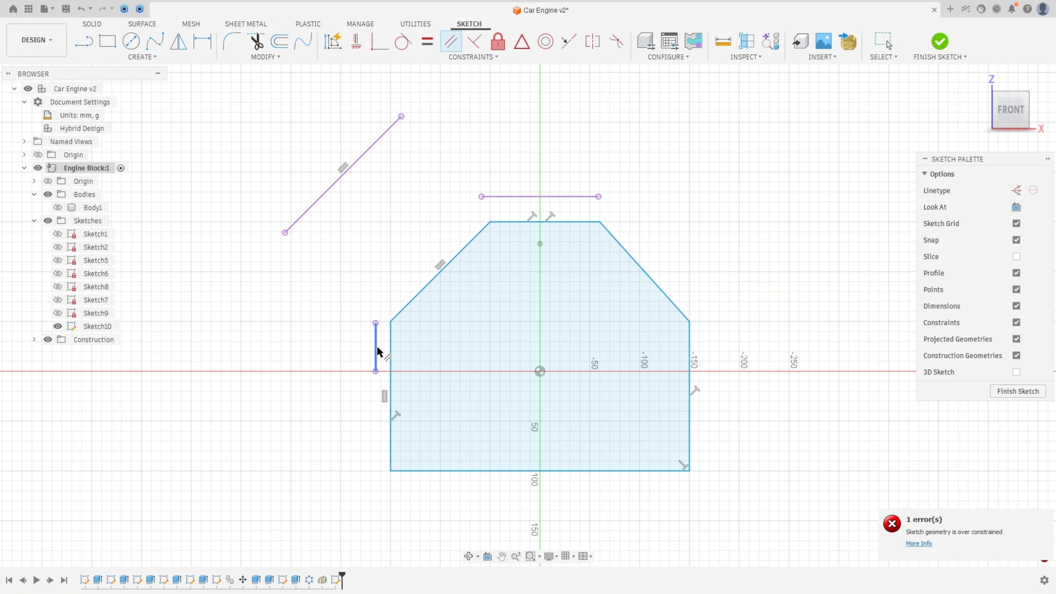
Step: Try to make the profile's top line parallel to the projected horizontal valley edge
{"action": "left_click", "coordinate": [573, 221]}
{"action": "left_click", "coordinate": [571, 197]}
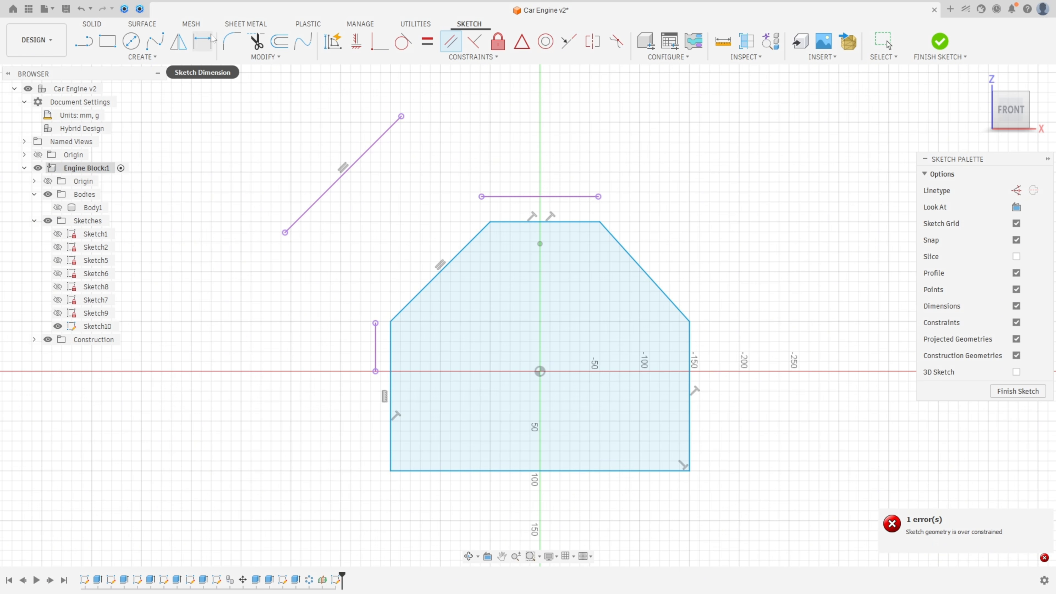
Step: Dimension the profile's left vertical line 19.05 mm from the projected vertical edge and its top line 19.05 mm from the projected valley edge
{"action": "left_click", "coordinate": [204, 43]}
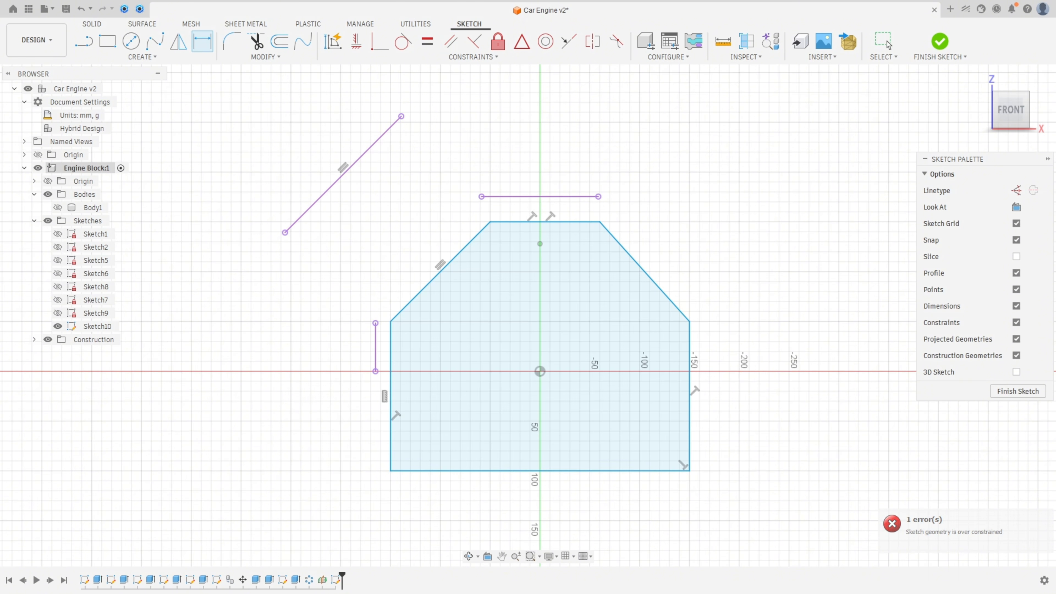
{"action": "left_click", "coordinate": [391, 390]}
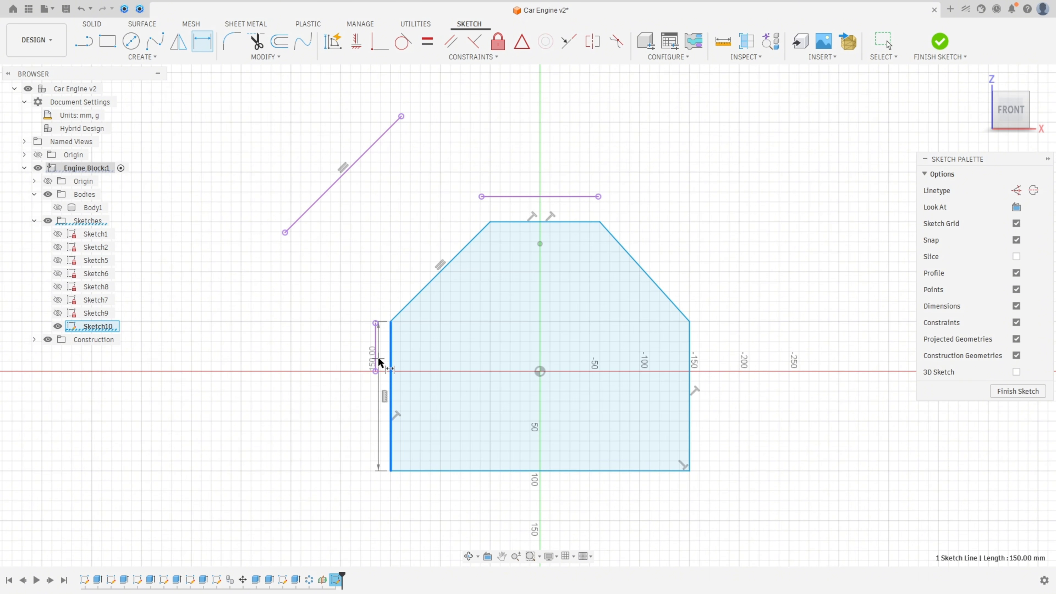
{"action": "left_click", "coordinate": [339, 431]}
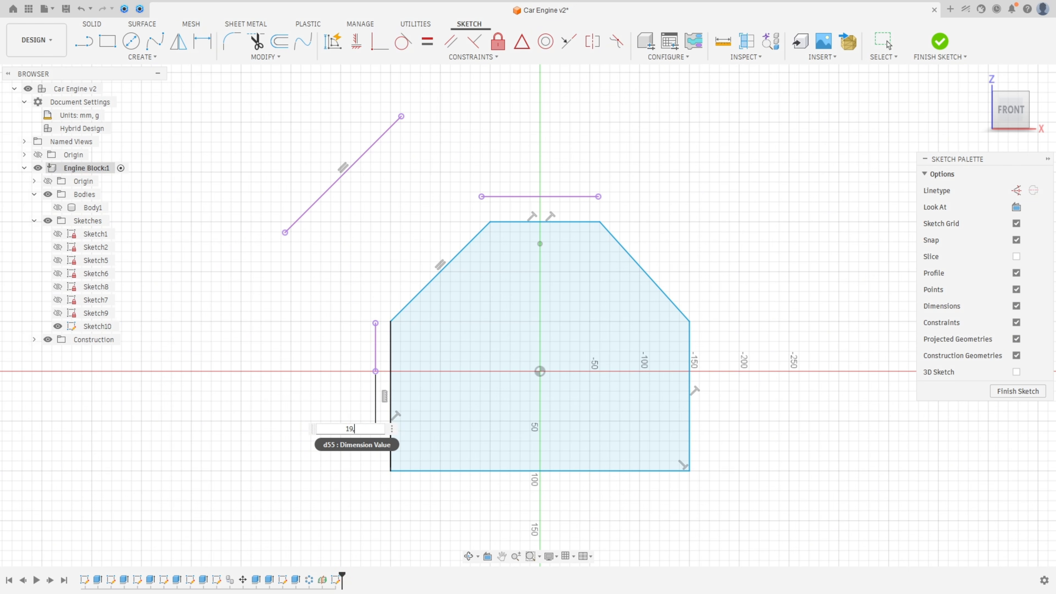
{"action": "type", "text": "19,05"}
{"action": "key", "text": "Return"}
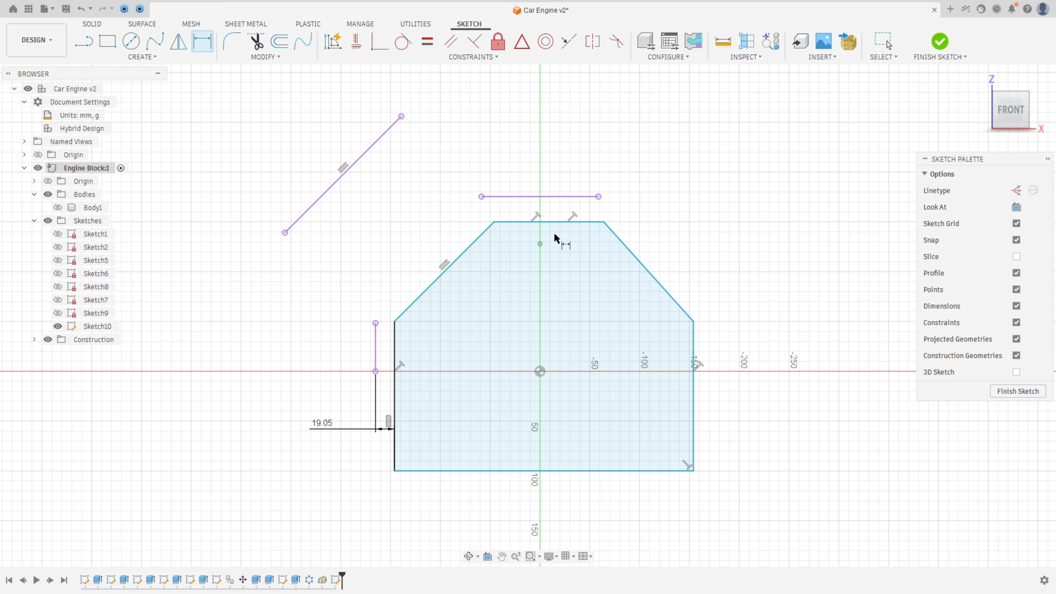
{"action": "left_click", "coordinate": [576, 223]}
{"action": "left_click", "coordinate": [582, 197]}
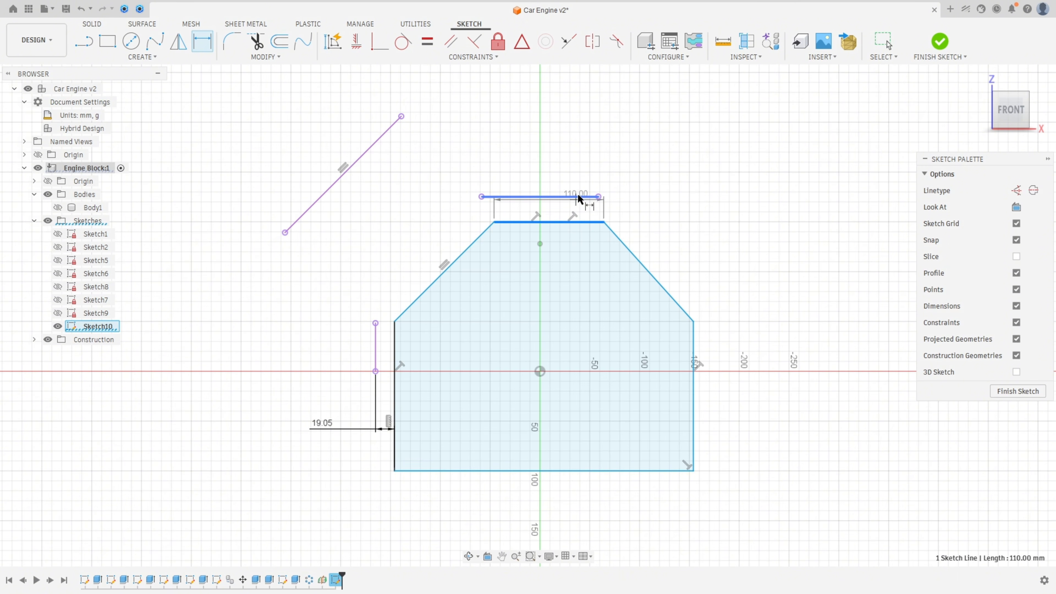
{"action": "left_click", "coordinate": [566, 147]}
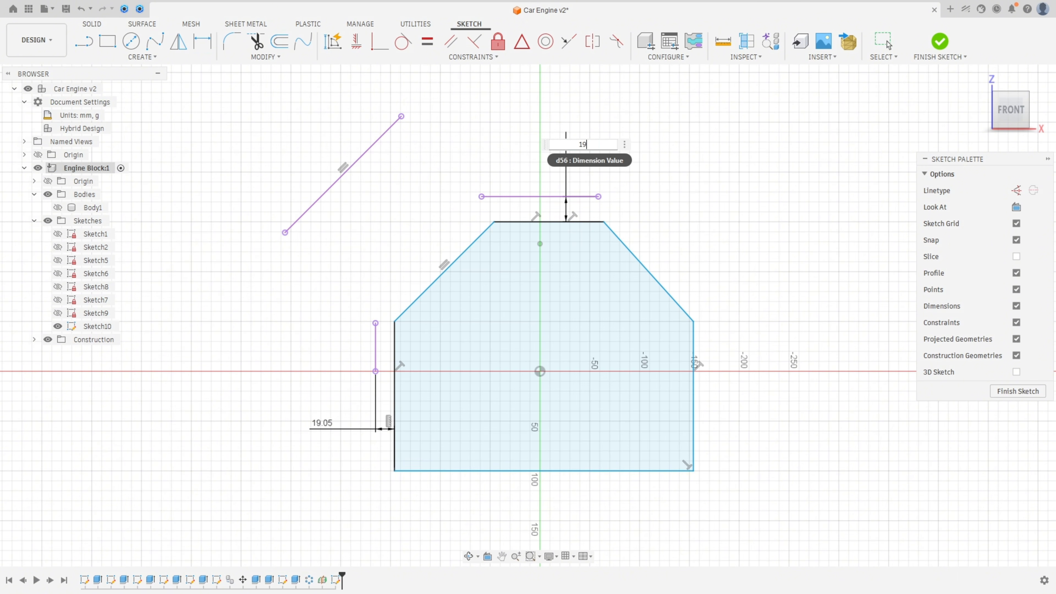
{"action": "key", "text": "Return"}
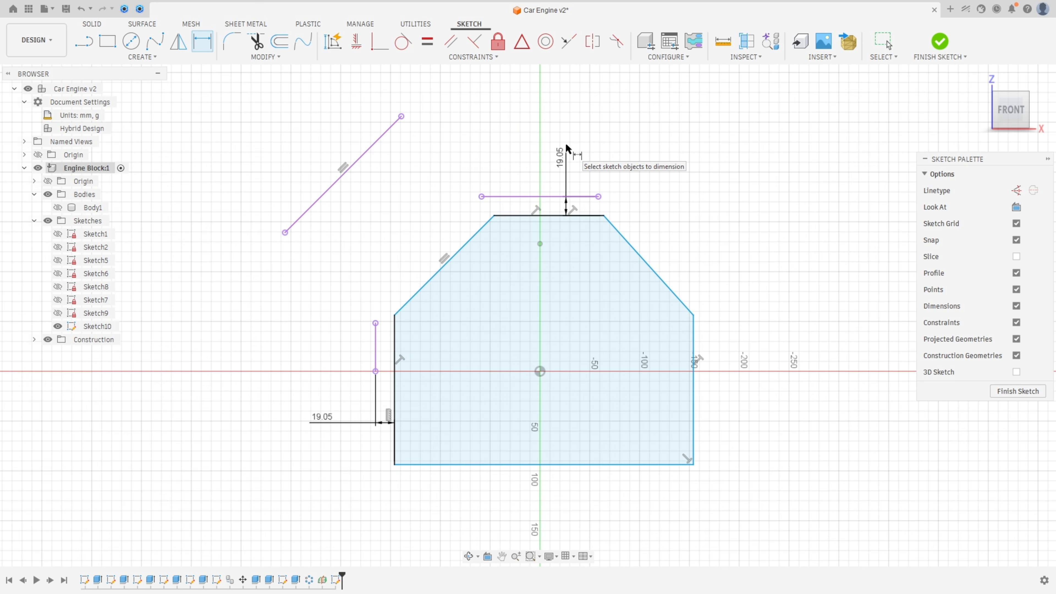
Step: Constrain the profile's two slanted lines to equal length and its two vertical side lines to equal length
{"action": "left_click", "coordinate": [425, 45]}
{"action": "left_click", "coordinate": [472, 246]}
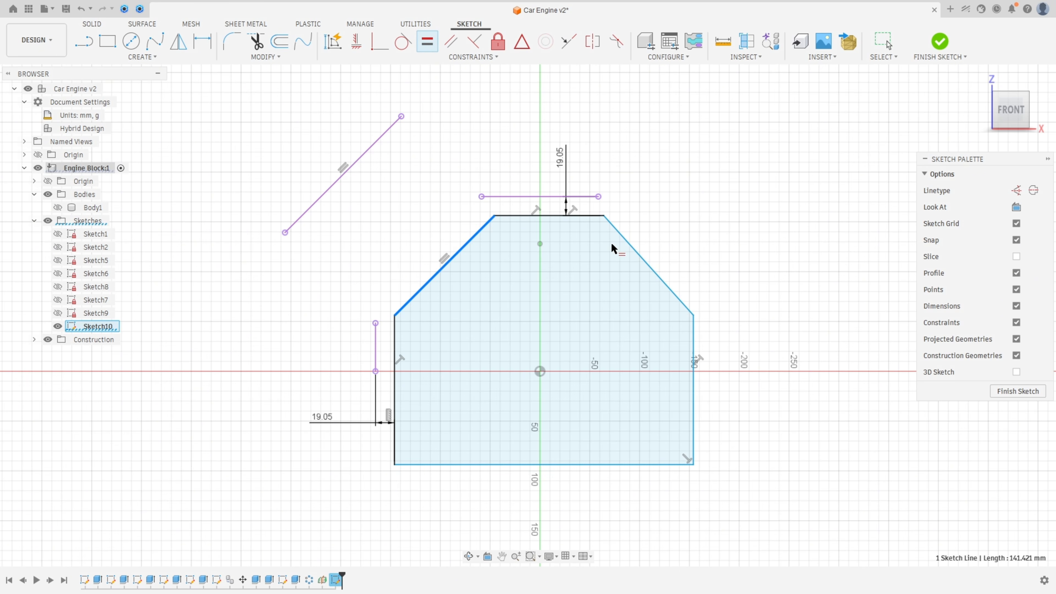
{"action": "left_click", "coordinate": [629, 247]}
{"action": "left_click", "coordinate": [693, 403]}
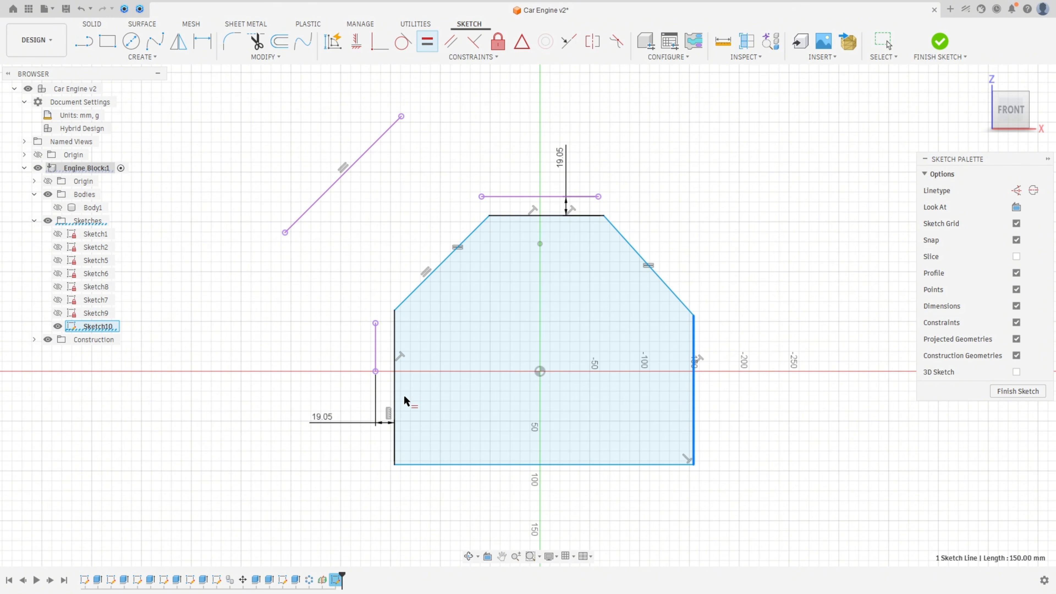
{"action": "left_click", "coordinate": [394, 399]}
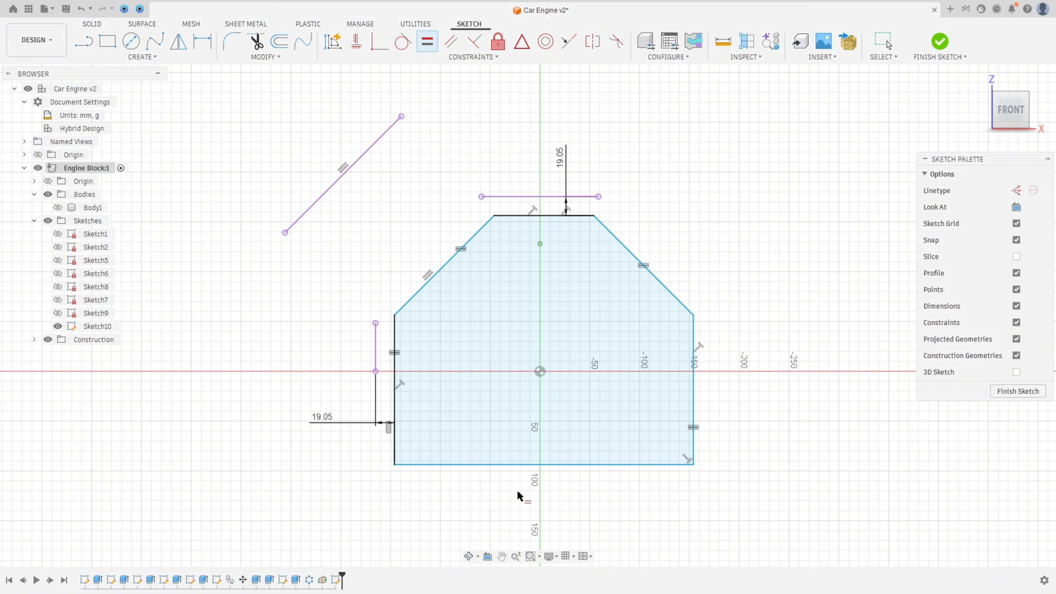
Step: Dimension the profile's base line 90 mm below the origin
{"action": "left_click", "coordinate": [199, 43]}
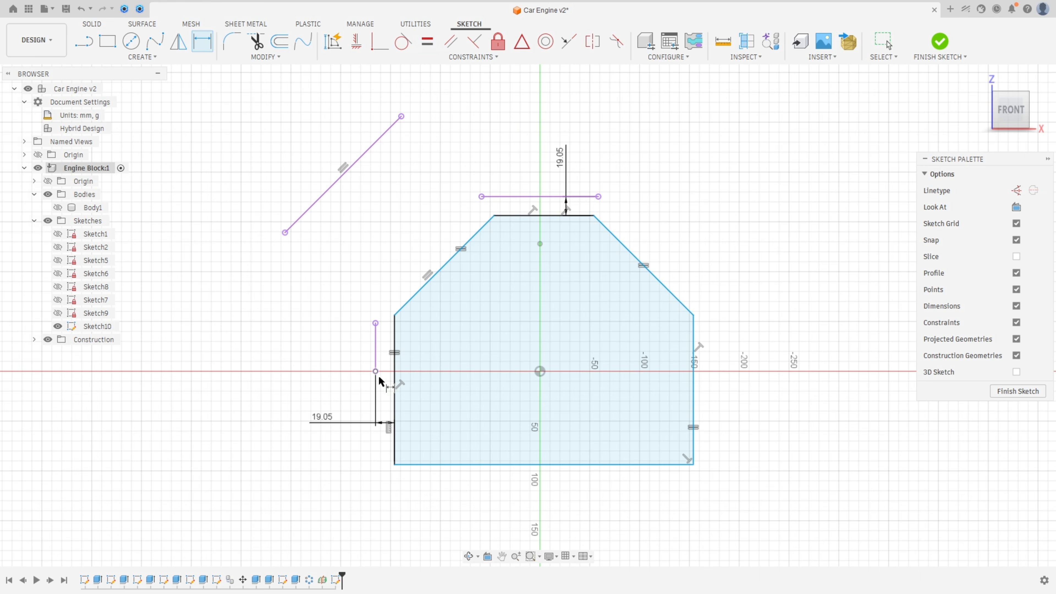
{"action": "left_click", "coordinate": [487, 465]}
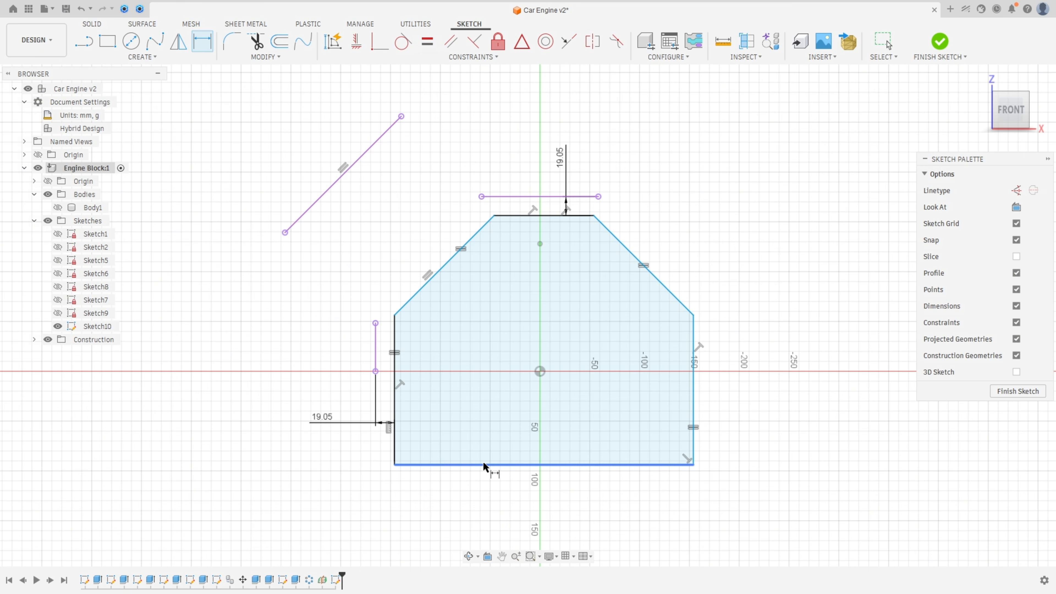
{"action": "left_click", "coordinate": [540, 371]}
{"action": "left_click", "coordinate": [495, 414]}
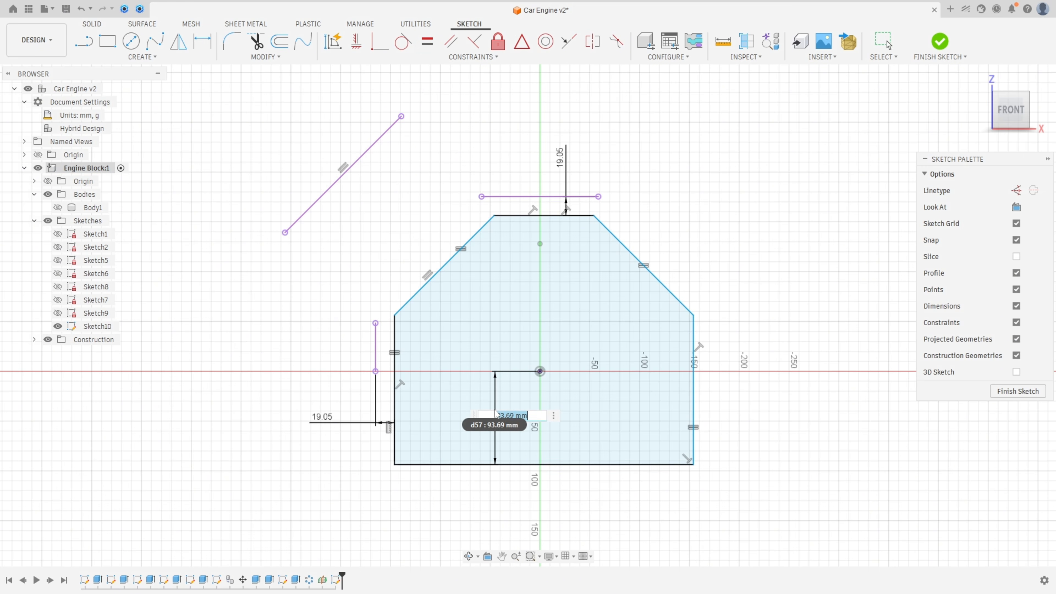
{"action": "key", "text": "Return"}
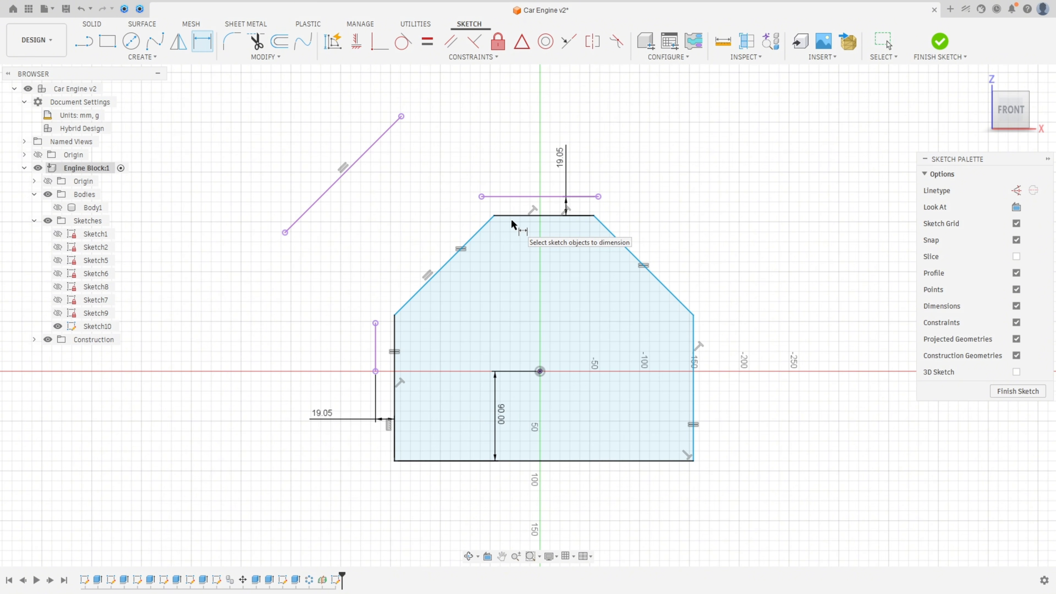
Step: Draw a vertical construction line from the origin to the profile's top line and constrain its upper end to that line's midpoint
{"action": "key", "text": "l"}
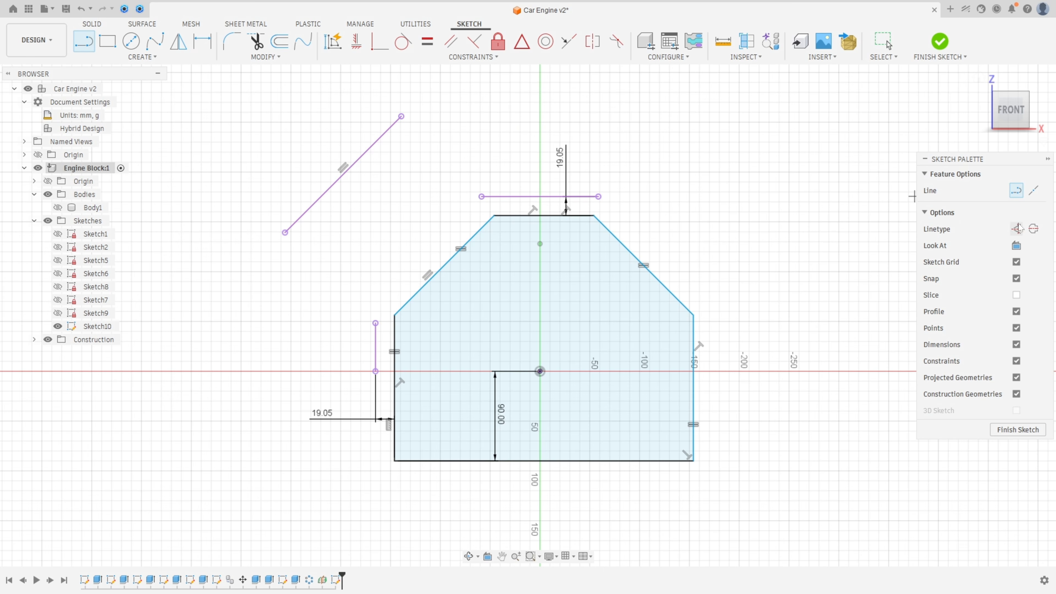
{"action": "left_click", "coordinate": [539, 371]}
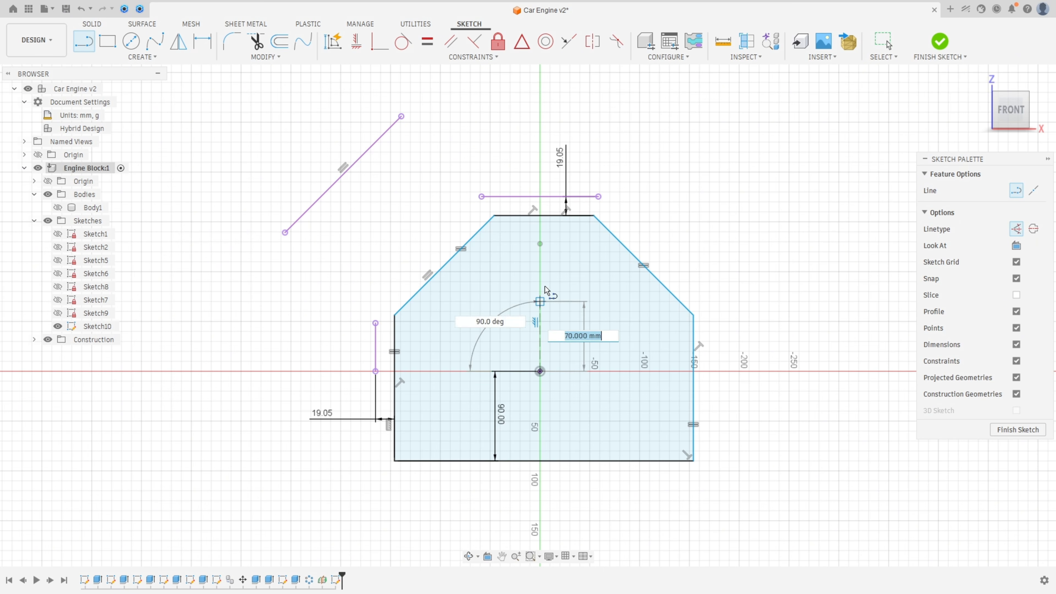
{"action": "left_click", "coordinate": [534, 215]}
{"action": "left_click", "coordinate": [357, 41]}
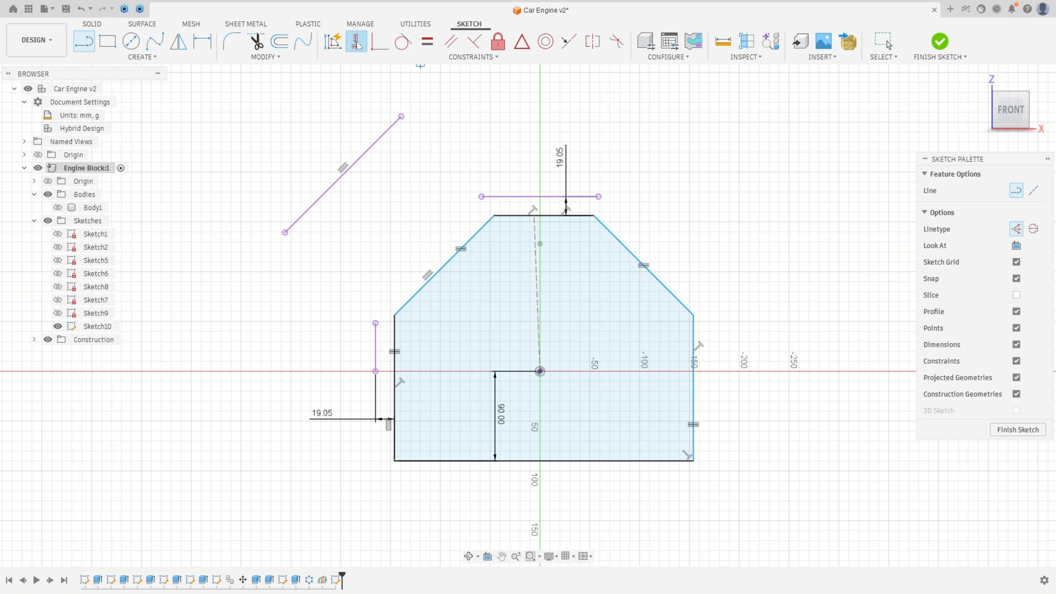
{"action": "left_click", "coordinate": [536, 290]}
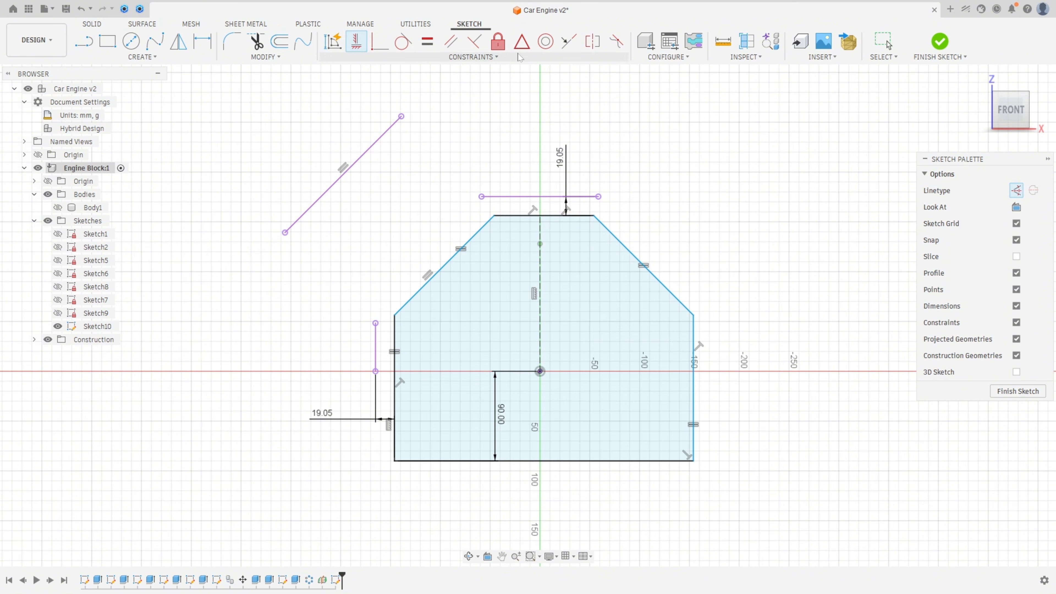
{"action": "left_click", "coordinate": [522, 41]}
{"action": "left_click", "coordinate": [541, 217]}
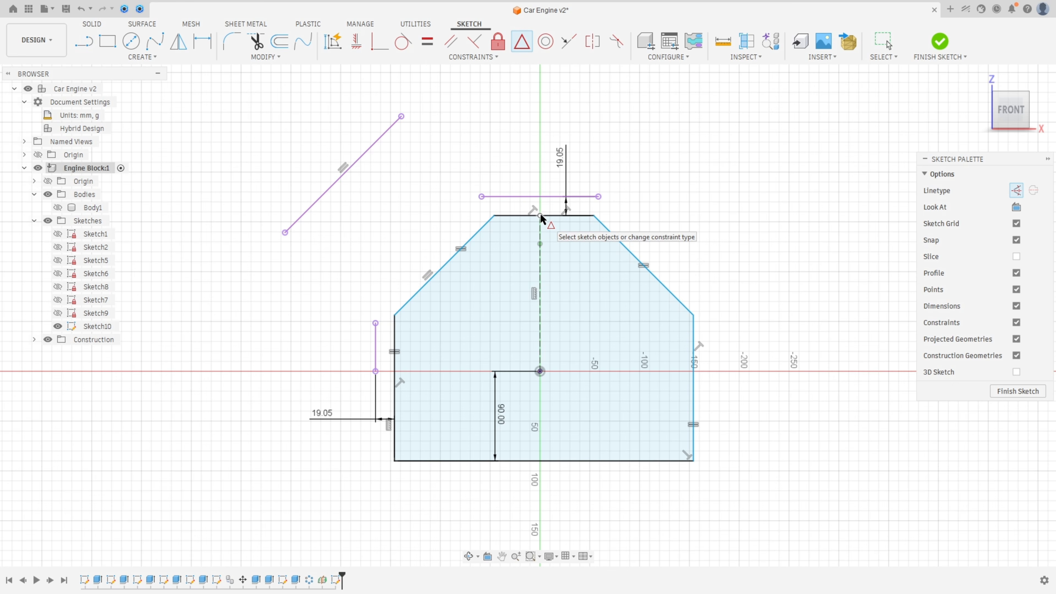
{"action": "left_click", "coordinate": [567, 216]}
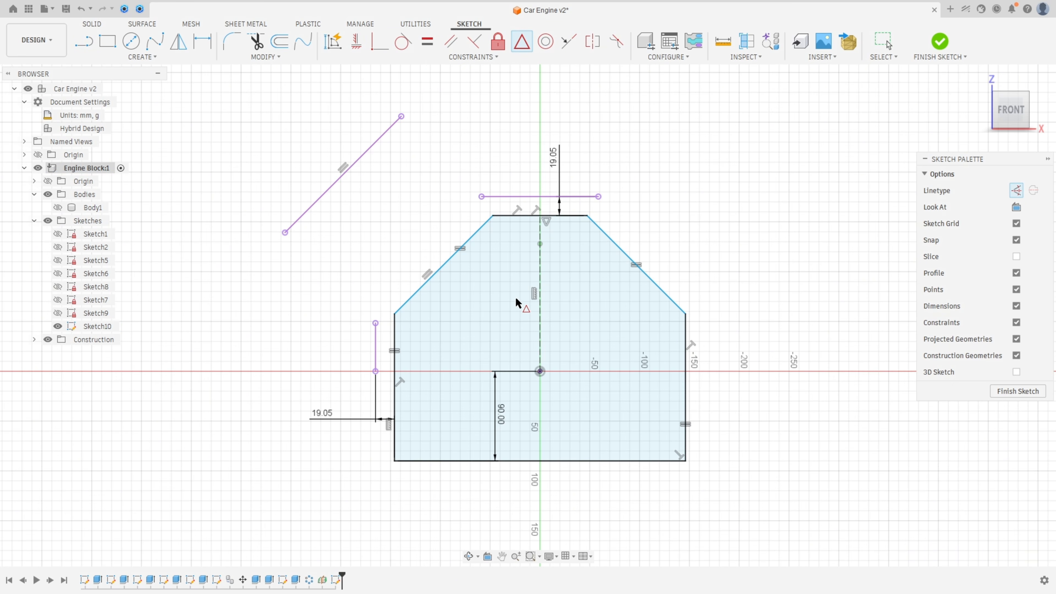
Step: Dimension the profile's upper-left corner 18 mm from the vertical construction line, move the overlapping dimensions apart, and finish the sketch
{"action": "left_click", "coordinate": [205, 47]}
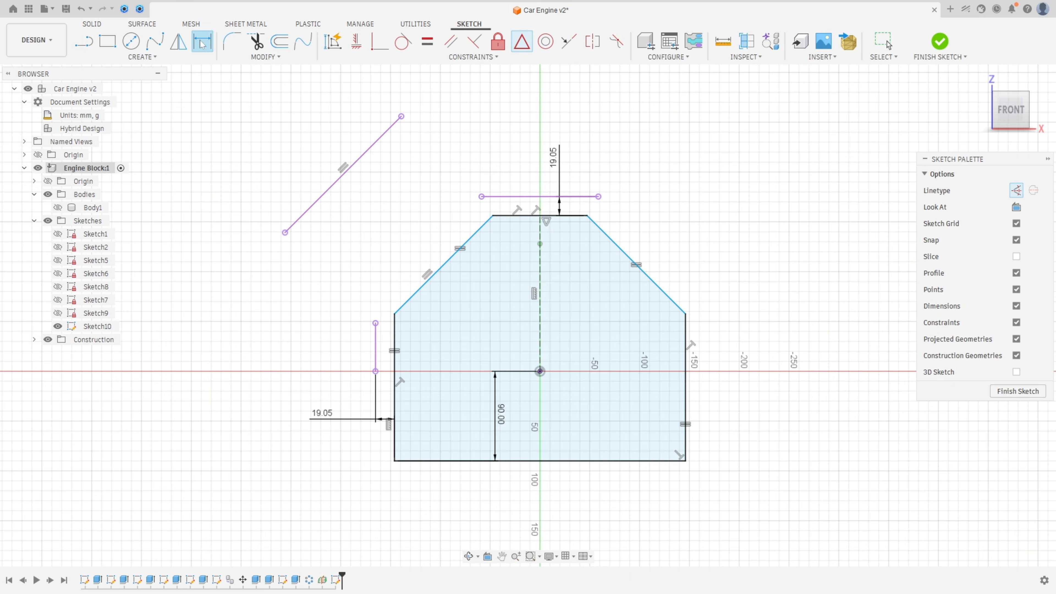
{"action": "left_click", "coordinate": [493, 216]}
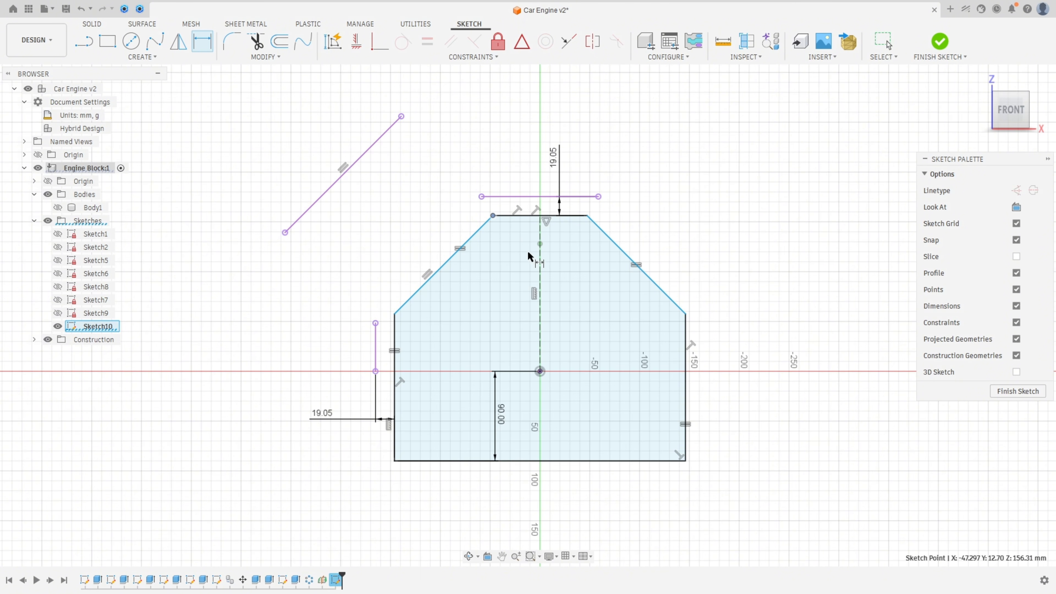
{"action": "left_click", "coordinate": [540, 264]}
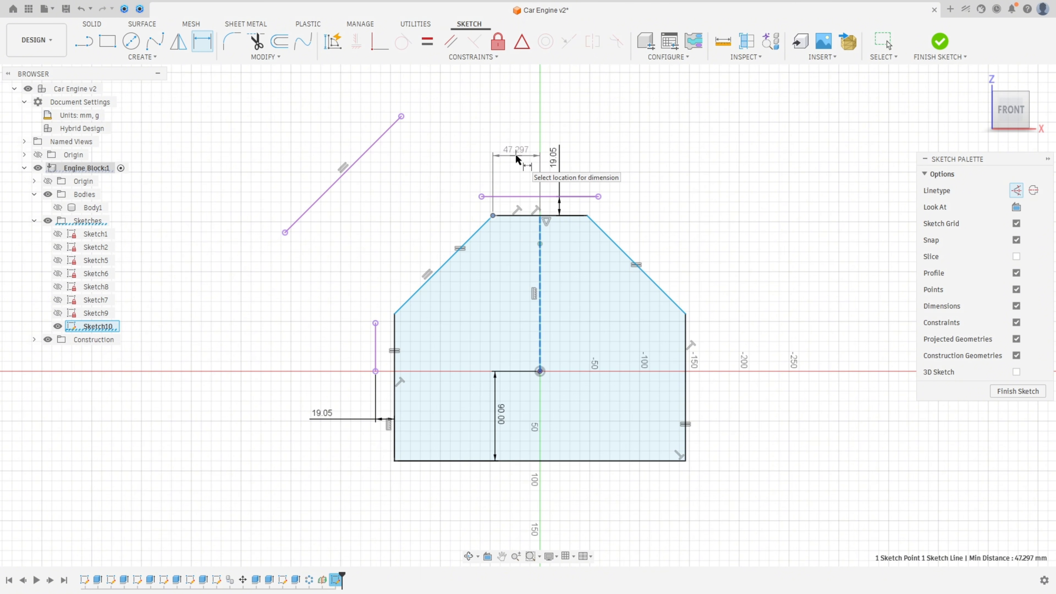
{"action": "left_click", "coordinate": [515, 157]}
{"action": "key", "text": "Return"}
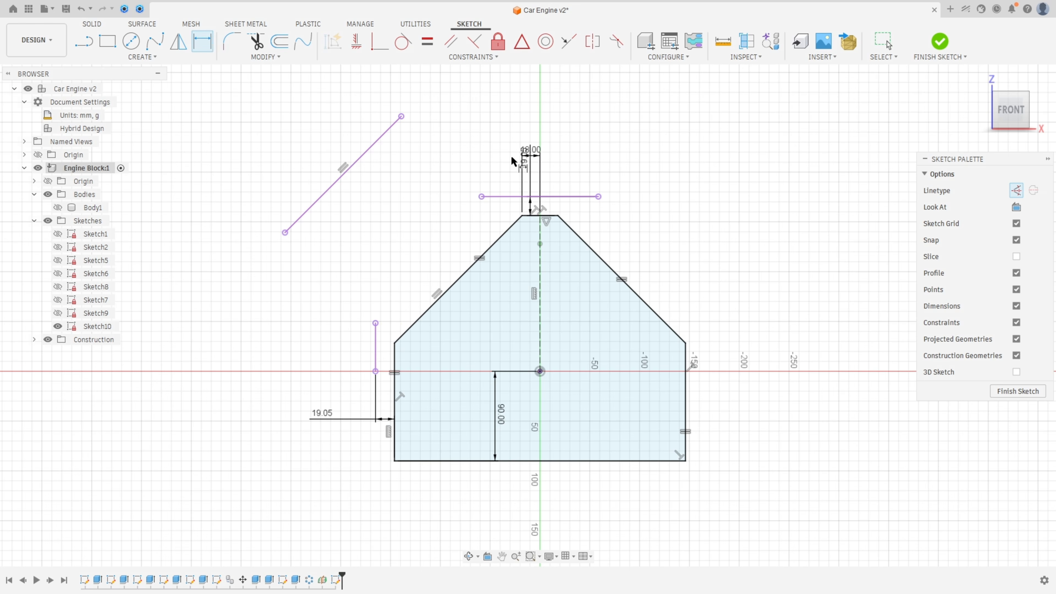
{"action": "left_click_drag", "start_coordinate": [525, 173], "coordinate": [501, 296]}
{"action": "key", "text": "d"}
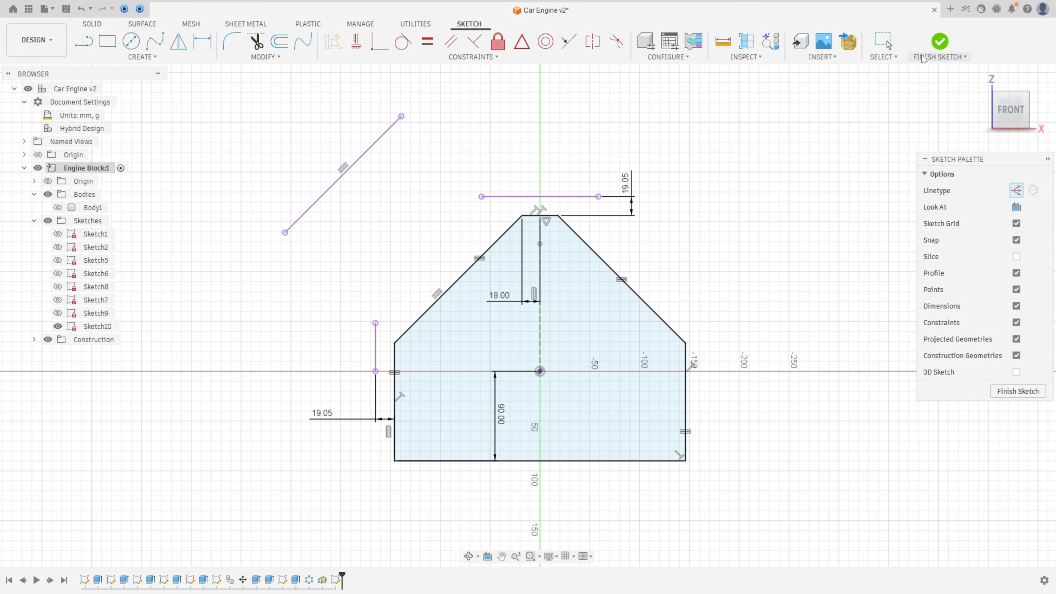
{"action": "left_click", "coordinate": [939, 41]}
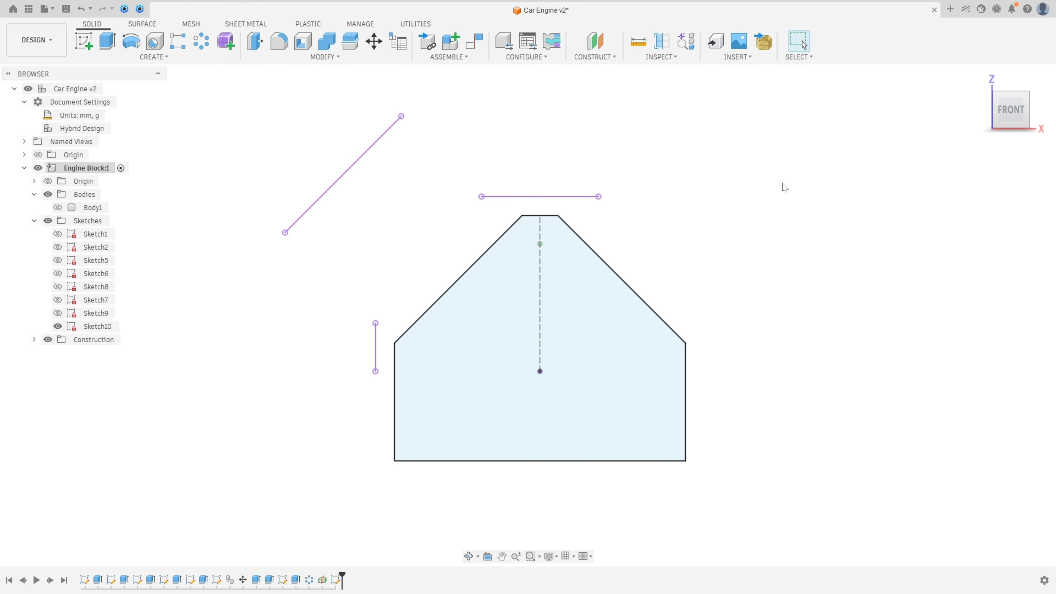
Step: Show Body1 and cut the midplane profile out of it with a symmetric extrusion, measured as a whole length of 469.9 mm
{"action": "left_click", "coordinate": [57, 208]}
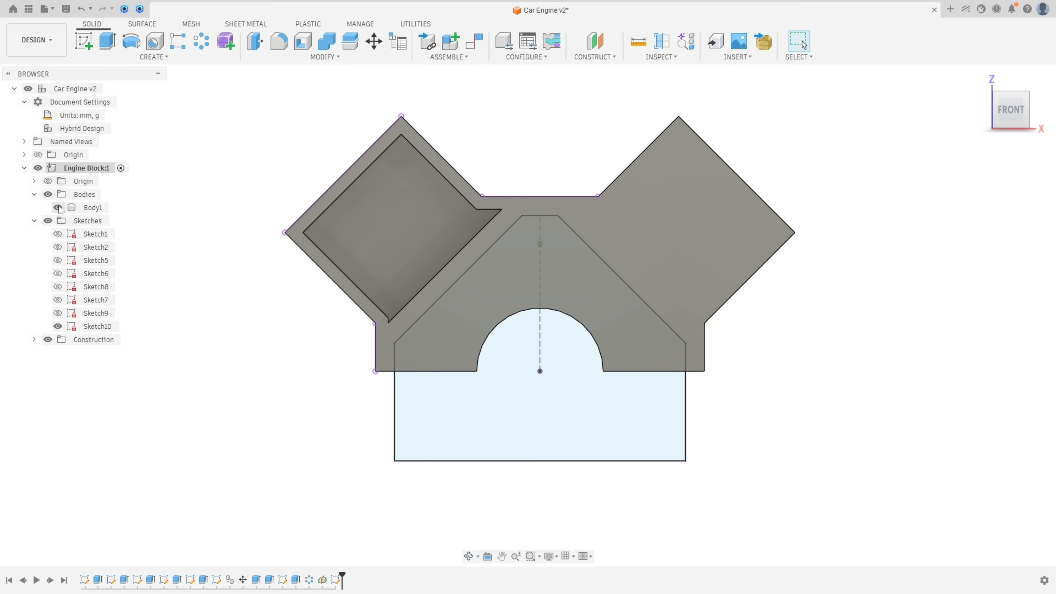
{"action": "left_click", "coordinate": [107, 42]}
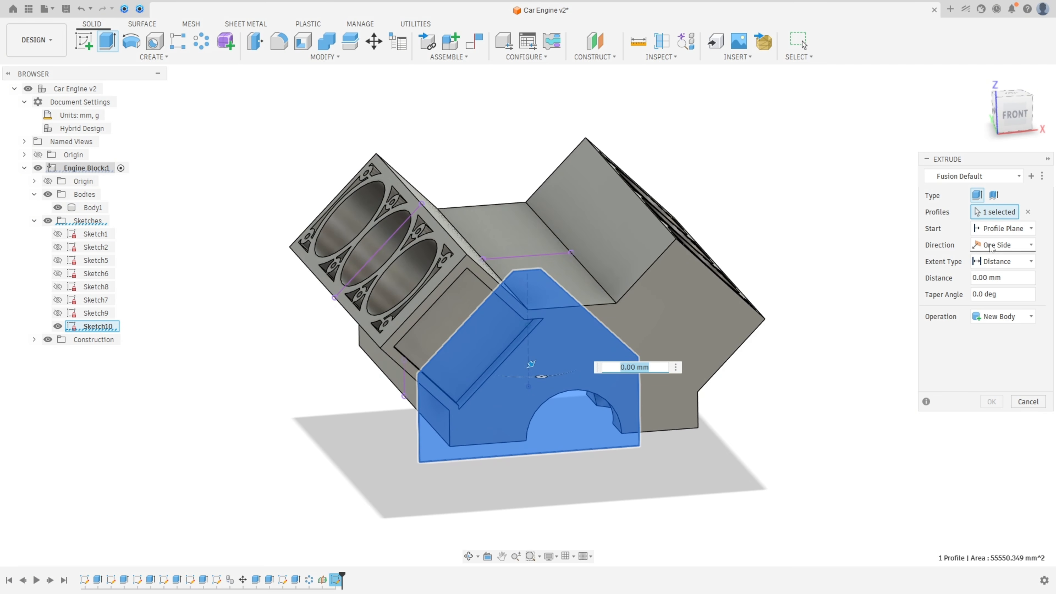
{"action": "left_click", "coordinate": [1002, 245]}
{"action": "left_click", "coordinate": [973, 288]}
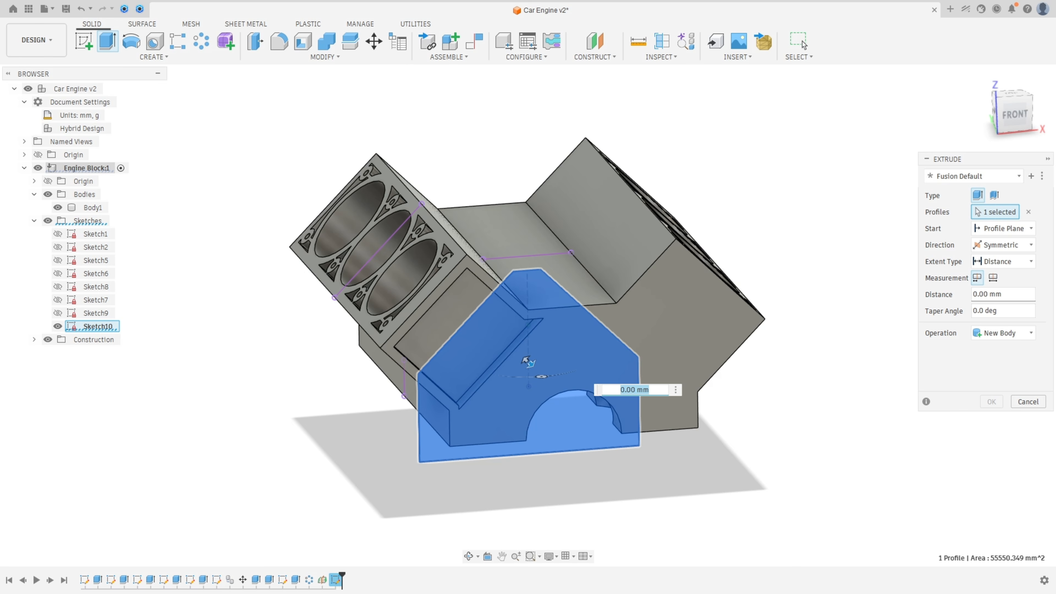
{"action": "left_click", "coordinate": [993, 277]}
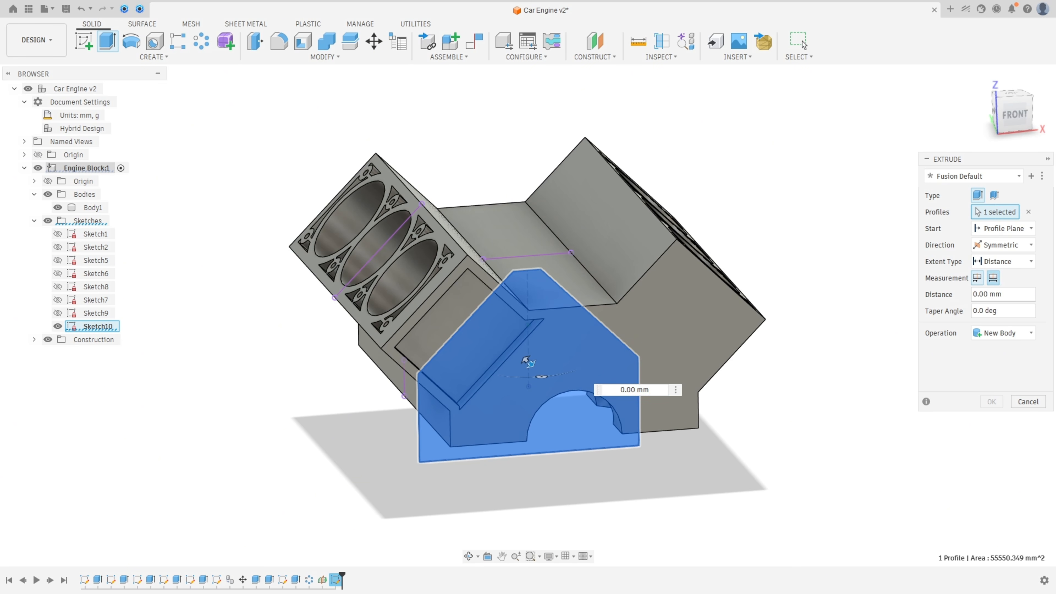
{"action": "left_click", "coordinate": [1002, 294]}
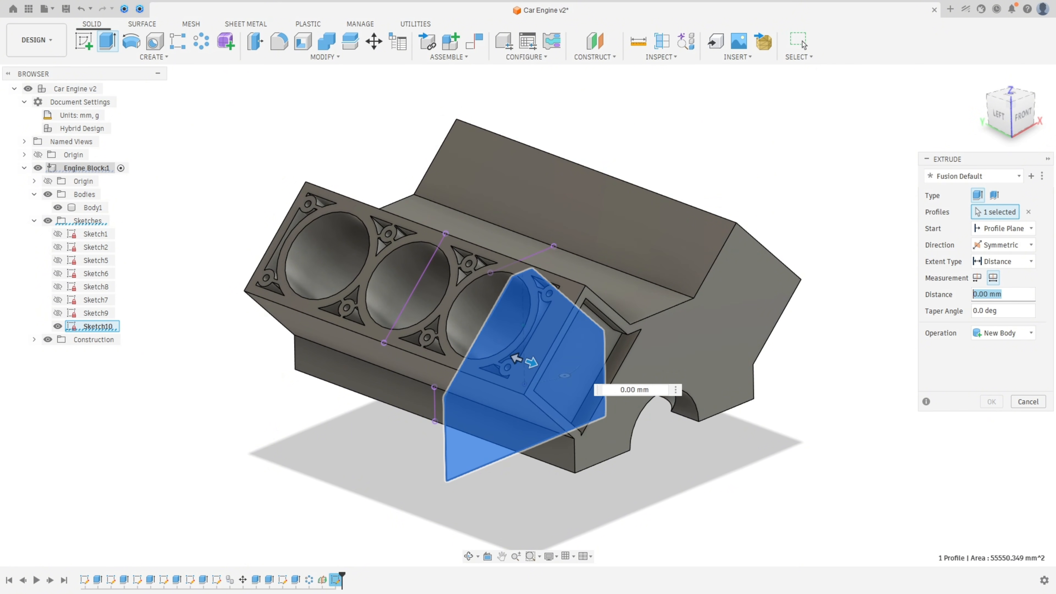
{"action": "type", "text": "4"}
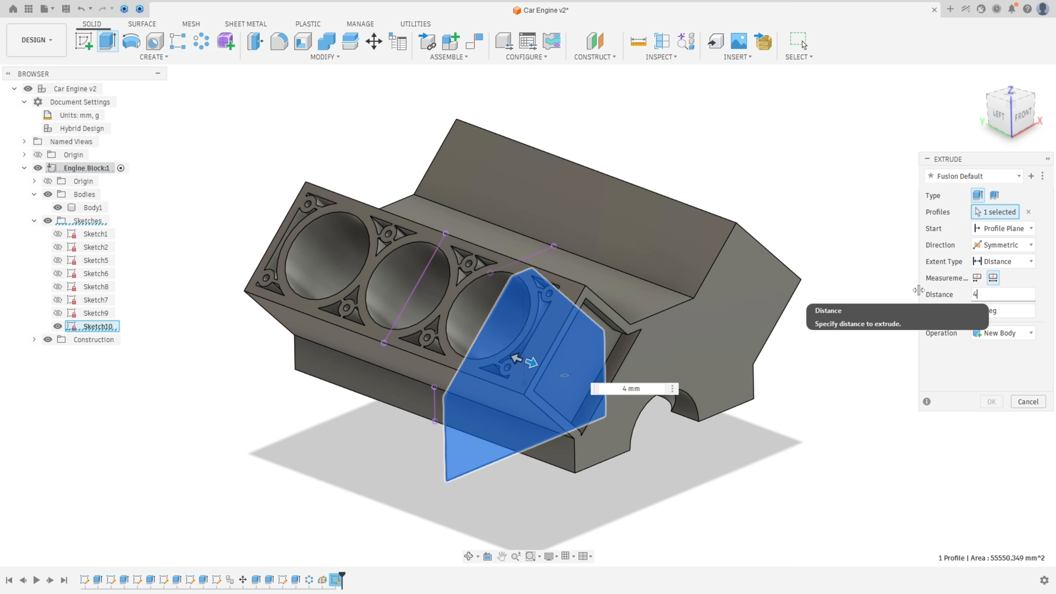
{"action": "type", "text": "69,9"}
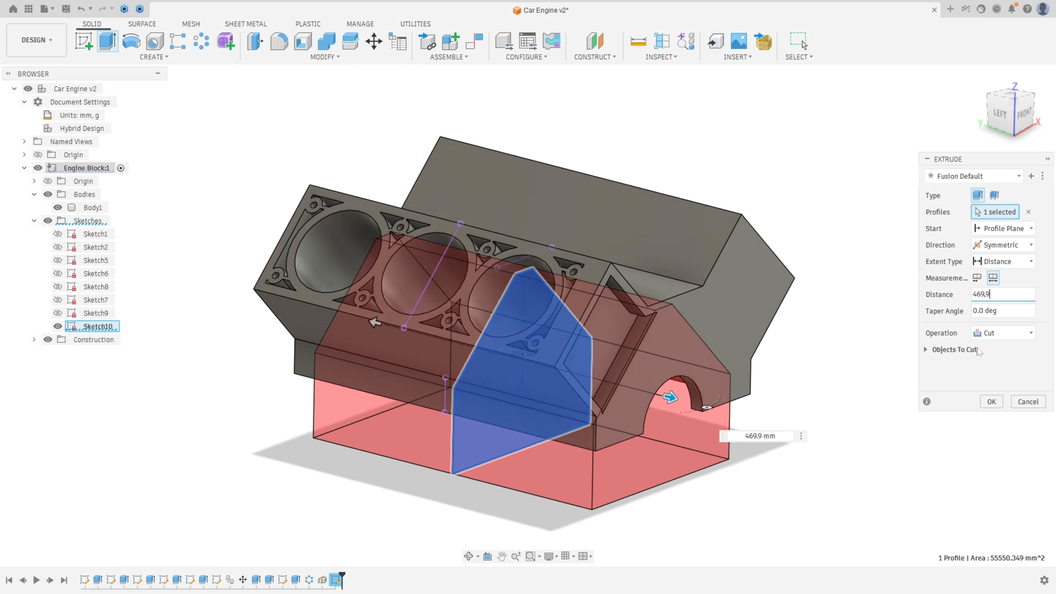
{"action": "left_click", "coordinate": [991, 402]}
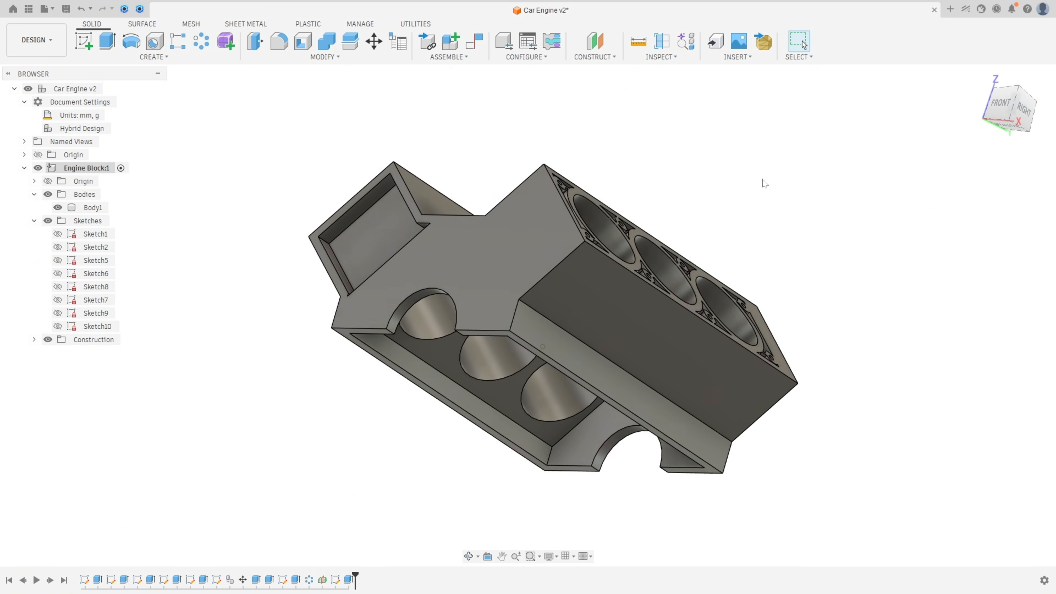
Step: Measure the wall thickness between the outer end face and the crankcase cavity face at both ends of the block
{"action": "left_click", "coordinate": [639, 45]}
{"action": "left_click", "coordinate": [460, 280]}
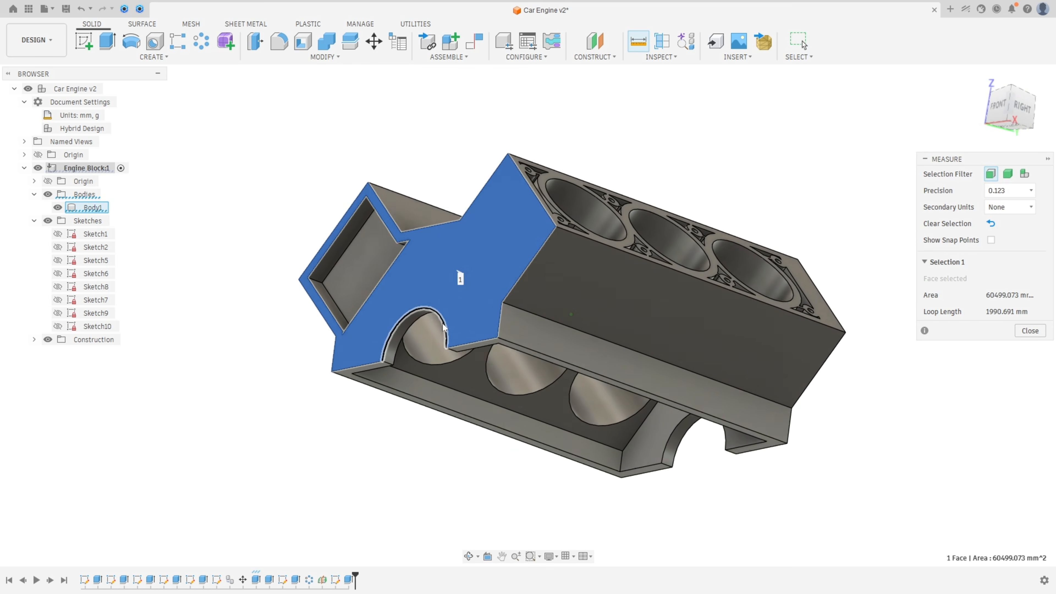
{"action": "left_click", "coordinate": [420, 399]}
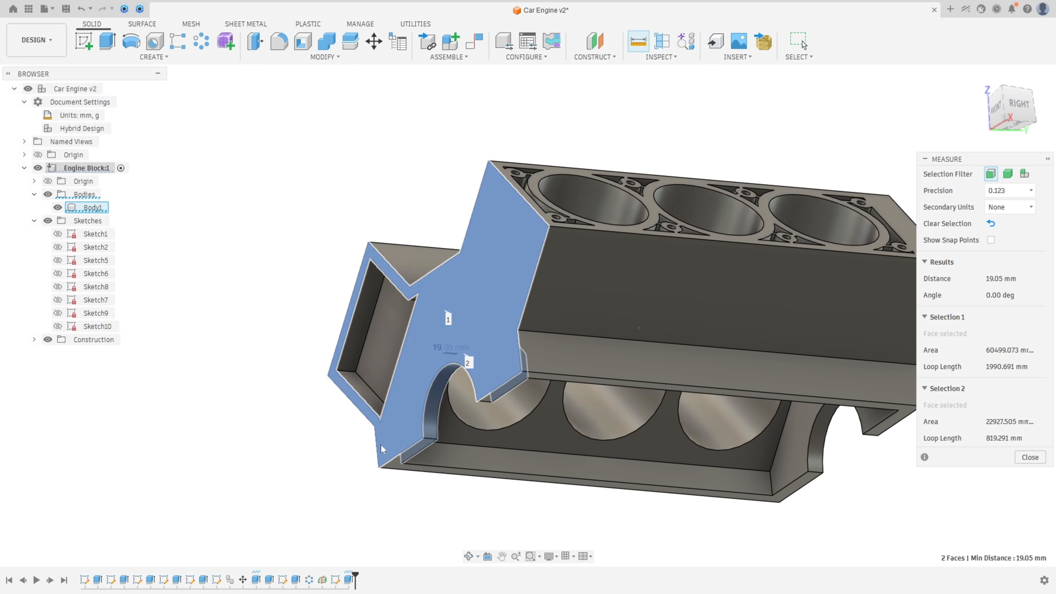
{"action": "left_click", "coordinate": [817, 466]}
{"action": "left_click", "coordinate": [619, 433]}
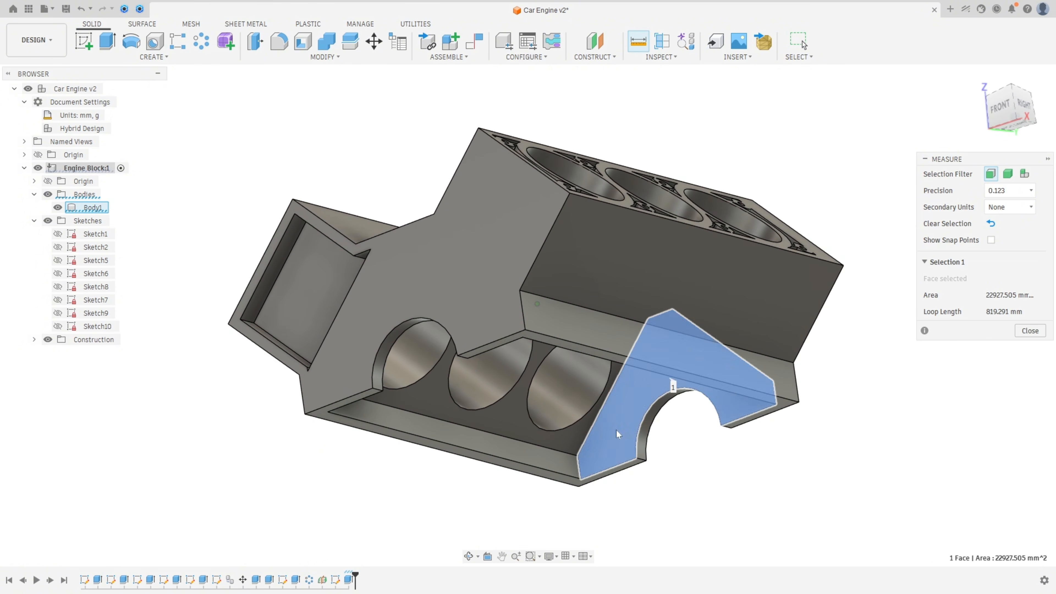
{"action": "left_click", "coordinate": [653, 400]}
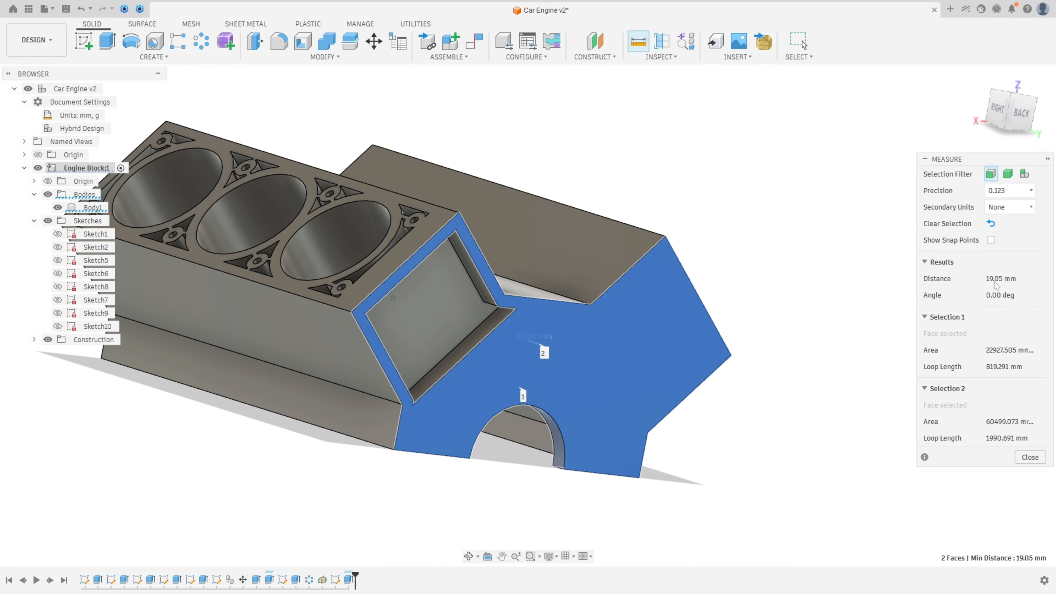
{"action": "left_click", "coordinate": [1029, 457]}
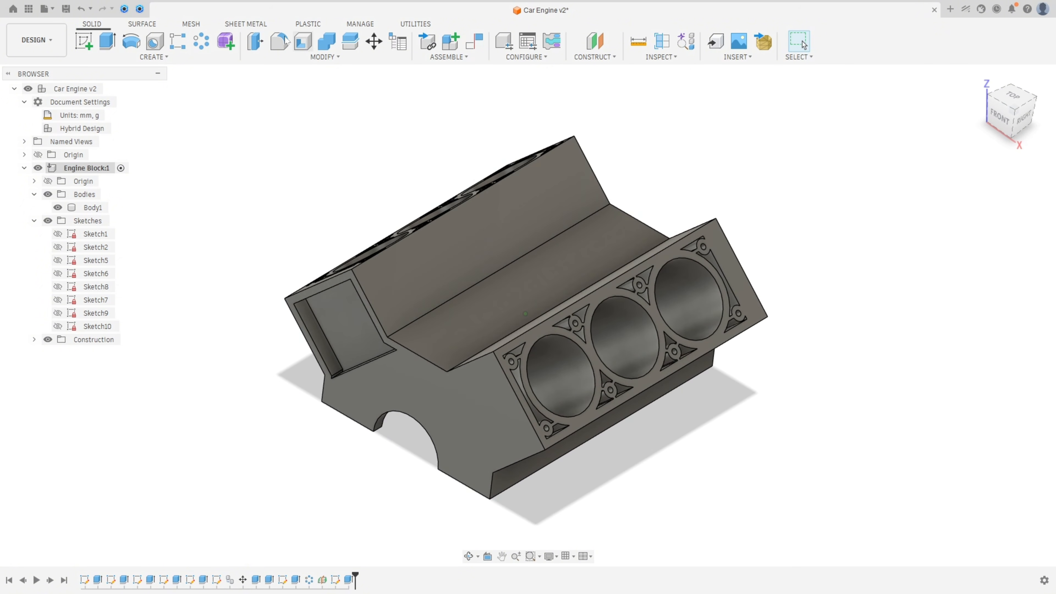
Step: Select the eight edges around the crankcase cavity's inner roof for a fillet and set their radius to 6.35 mm
{"action": "left_click", "coordinate": [285, 47]}
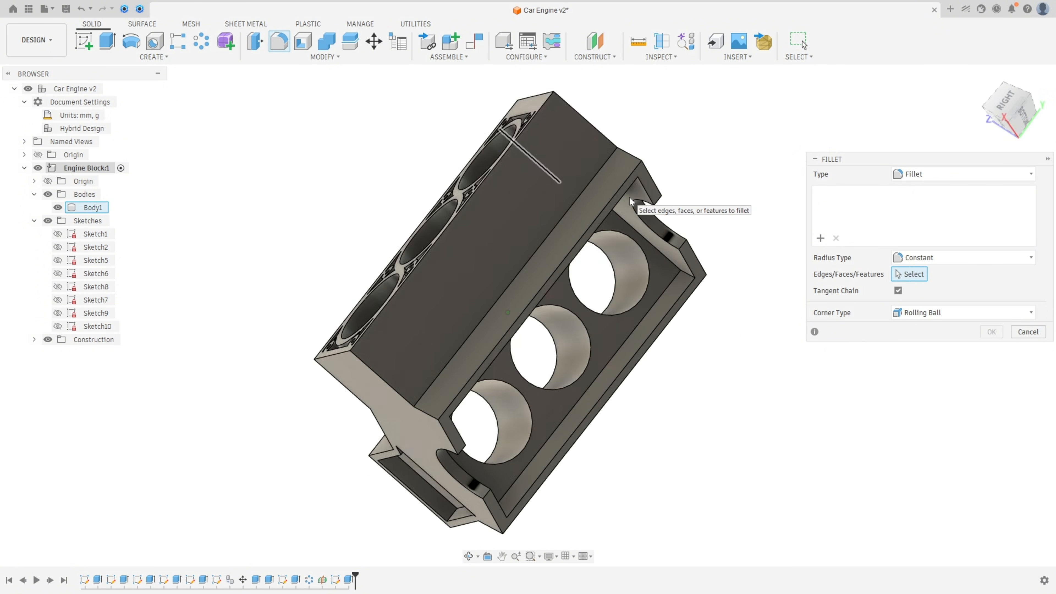
{"action": "middle_click_drag", "start_coordinate": [654, 193], "coordinate": [761, 201], "text": "shift"}
{"action": "scroll", "coordinate": [594, 169], "scroll_direction": "up", "scroll_amount": 3}
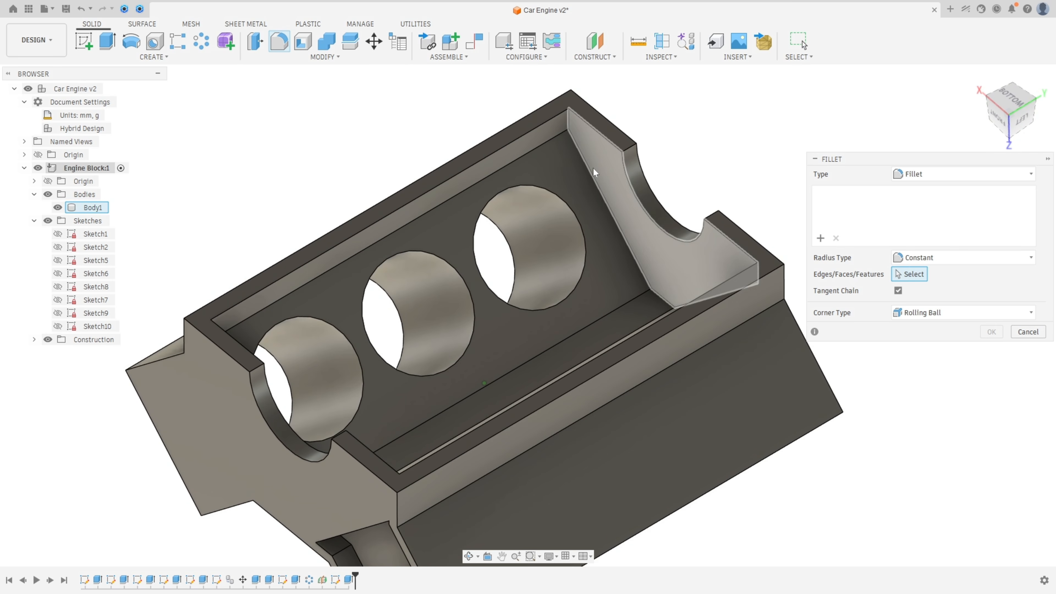
{"action": "left_click", "coordinate": [553, 138]}
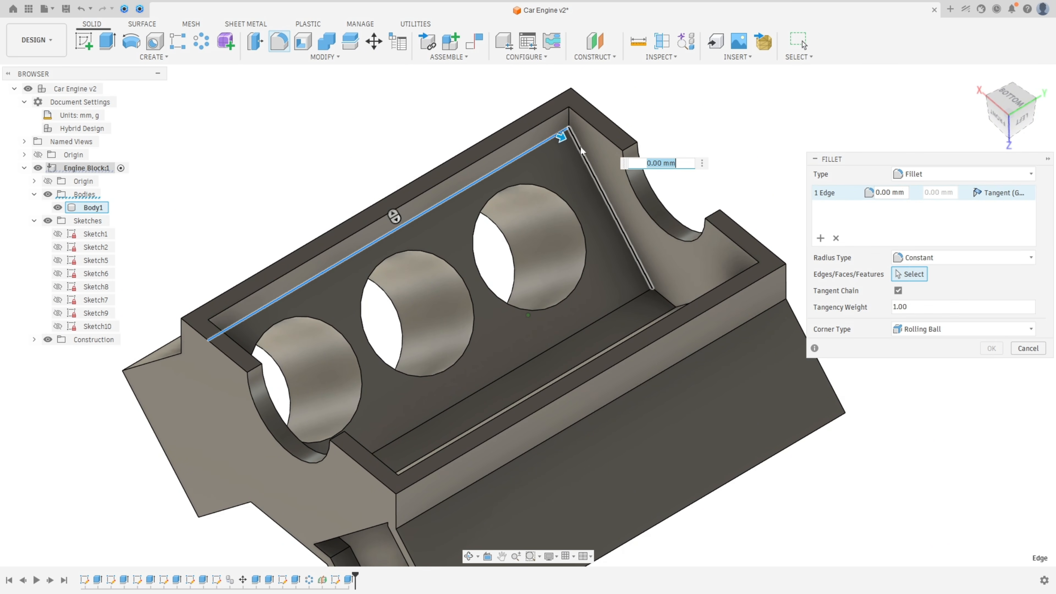
{"action": "left_click", "coordinate": [580, 150]}
{"action": "middle_click_drag", "start_coordinate": [615, 166], "coordinate": [451, 391], "text": "shift"}
{"action": "left_click", "coordinate": [603, 262]}
{"action": "left_click", "coordinate": [598, 158]}
{"action": "left_click", "coordinate": [571, 157]}
{"action": "left_click", "coordinate": [557, 351]}
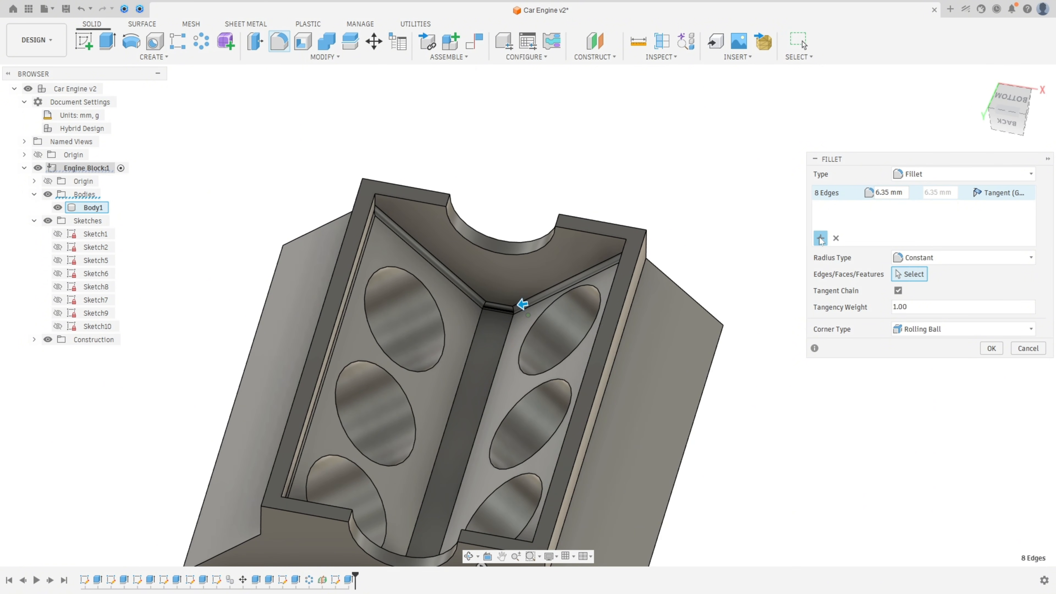
Step: Add a second fillet set for the cavity's two long central edges and four upright corner edges at 12.7 mm, and finish the fillet
{"action": "left_click", "coordinate": [820, 238]}
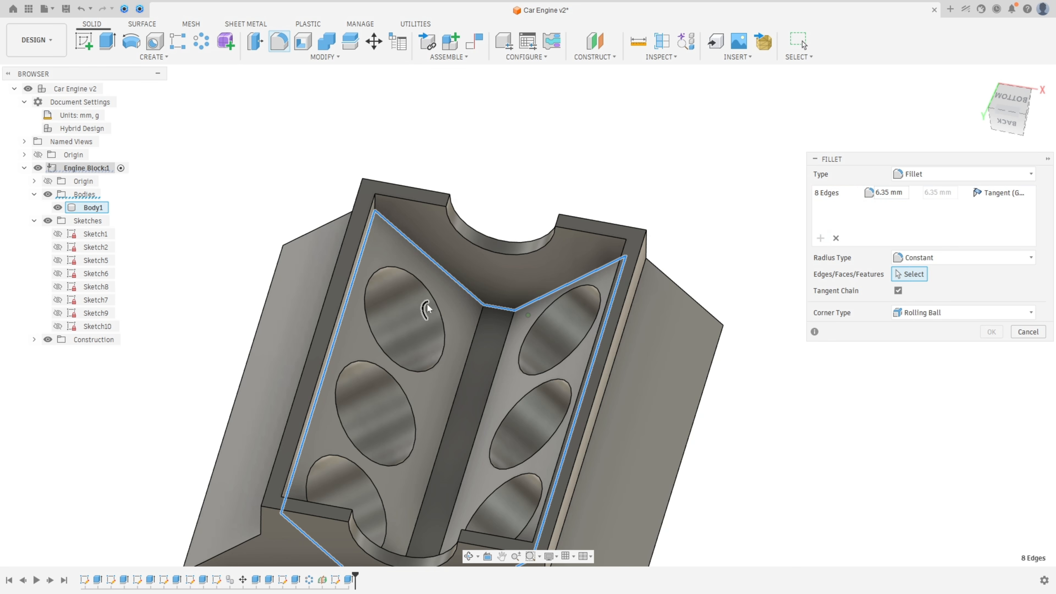
{"action": "left_click", "coordinate": [476, 342]}
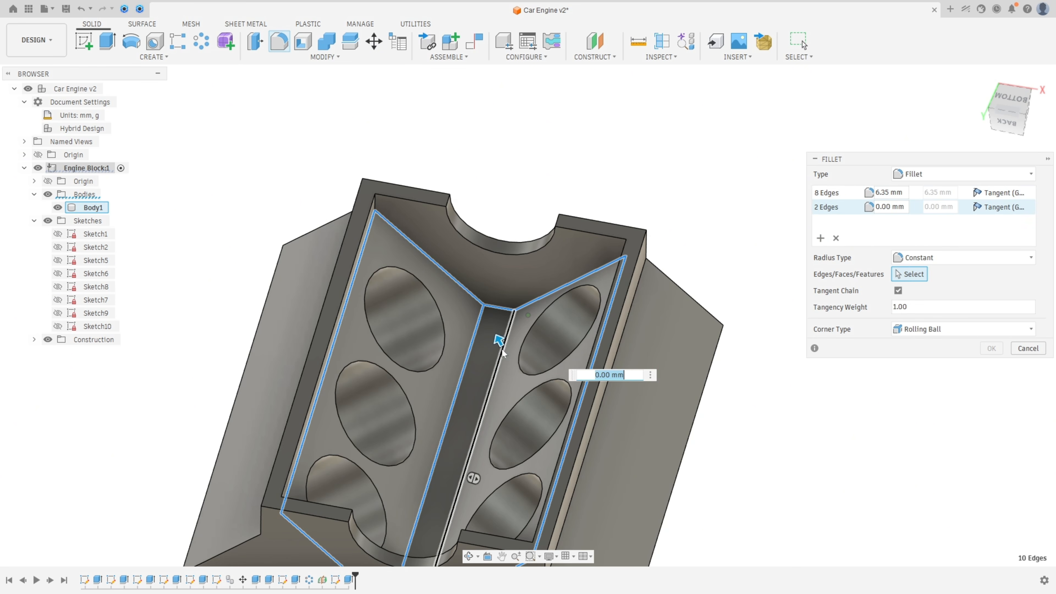
{"action": "middle_click_drag", "start_coordinate": [499, 336], "coordinate": [200, 166], "text": "shift"}
{"action": "left_click", "coordinate": [463, 191]}
{"action": "middle_click_drag", "start_coordinate": [199, 167], "coordinate": [319, 138]}
{"action": "left_click", "coordinate": [381, 130]}
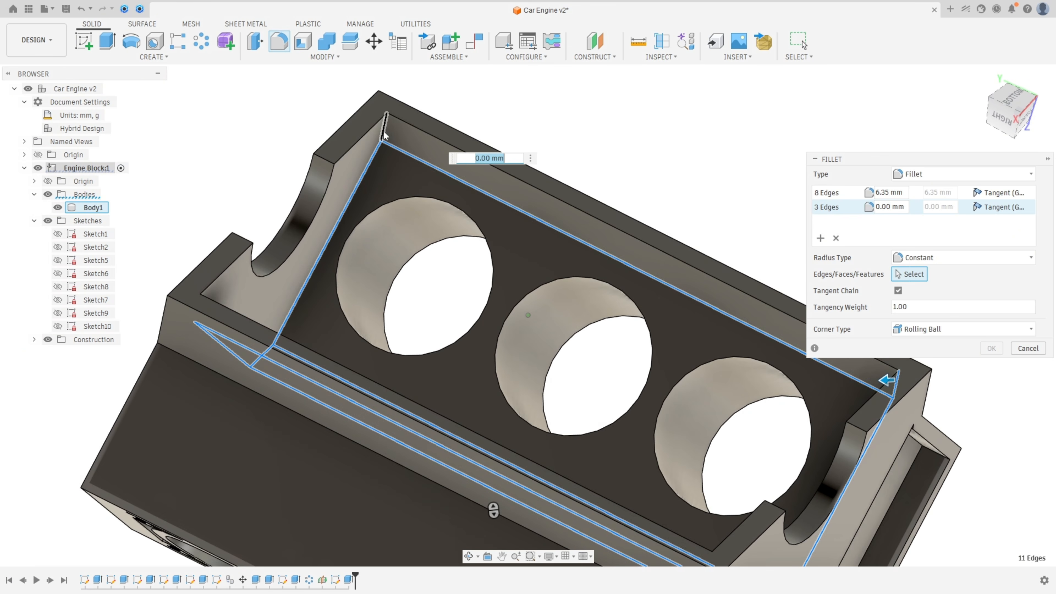
{"action": "middle_click_drag", "start_coordinate": [381, 130], "coordinate": [394, 112], "text": "shift"}
{"action": "left_click", "coordinate": [424, 154]}
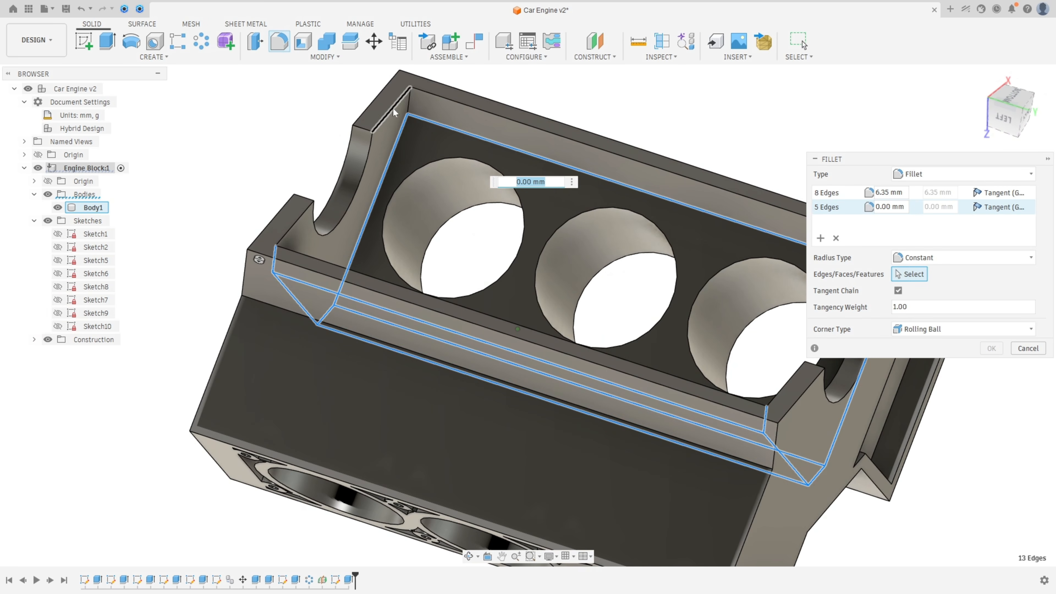
{"action": "left_click", "coordinate": [409, 107]}
{"action": "middle_click_drag", "start_coordinate": [549, 172], "coordinate": [696, 289], "text": "shift"}
{"action": "type", "text": "12,7"}
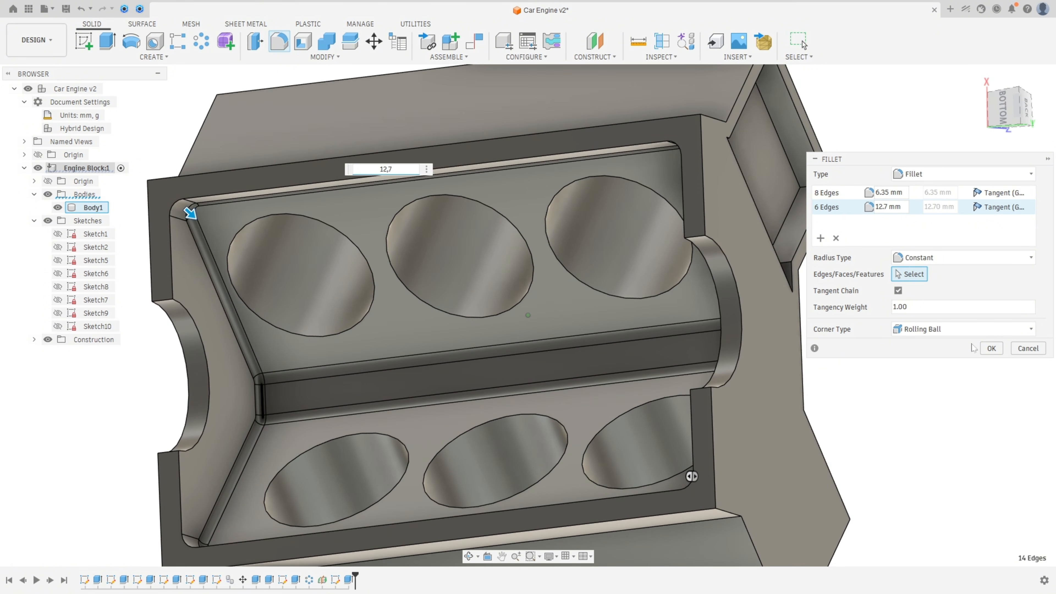
{"action": "left_click", "coordinate": [997, 351]}
{"action": "key", "text": "F6"}
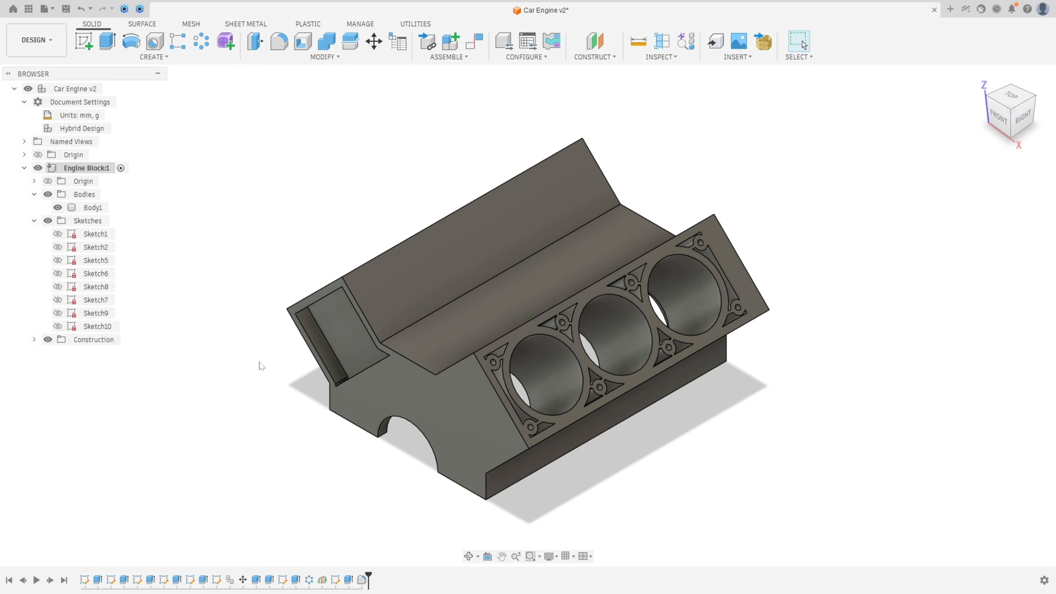
Step: Fillet the fourteen outer edges along the front and back end faces, leaving out the cylinder deck edges, with a 20 mm radius
{"action": "left_click", "coordinate": [274, 48]}
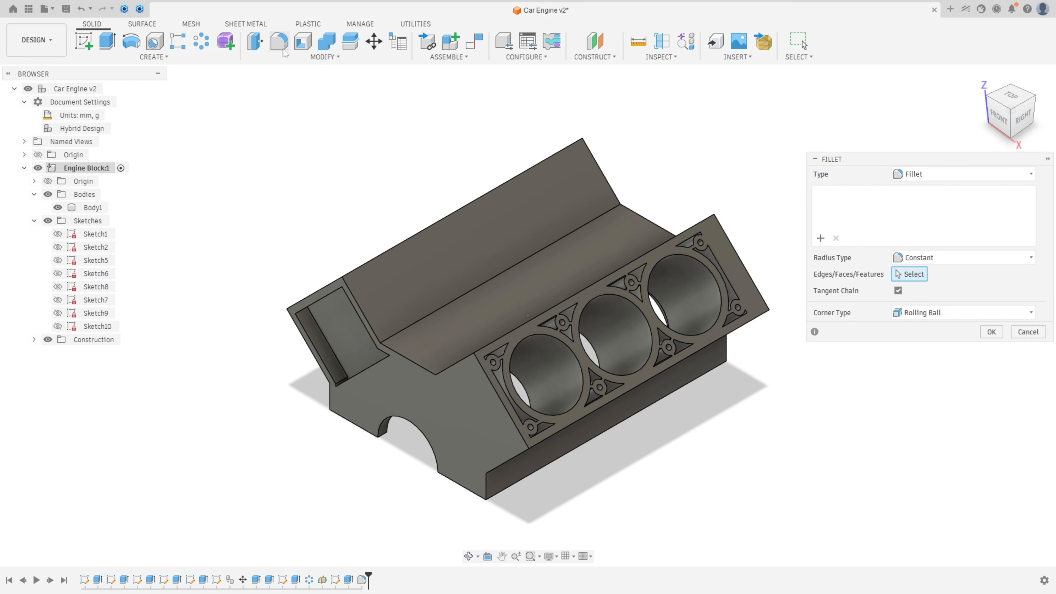
{"action": "left_click", "coordinate": [488, 485]}
{"action": "left_click", "coordinate": [420, 366]}
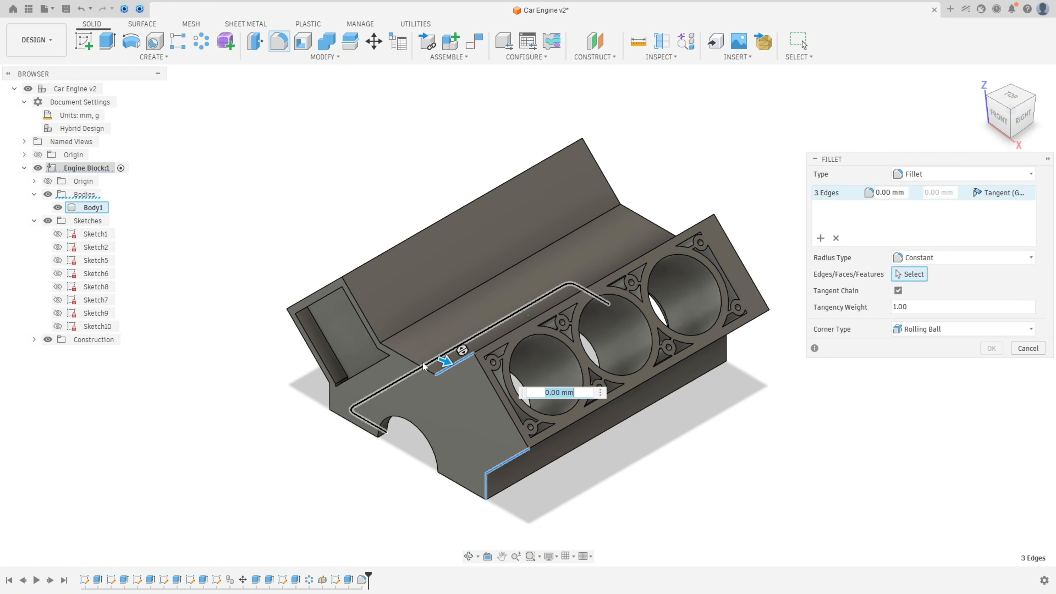
{"action": "left_click", "coordinate": [382, 336]}
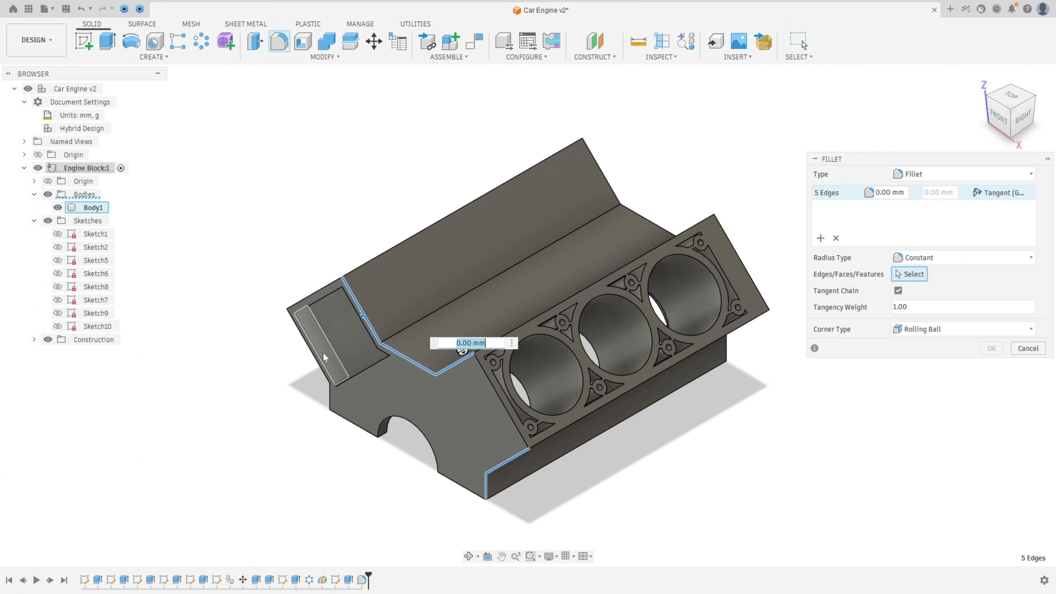
{"action": "left_click", "coordinate": [321, 368]}
{"action": "left_click", "coordinate": [330, 401]}
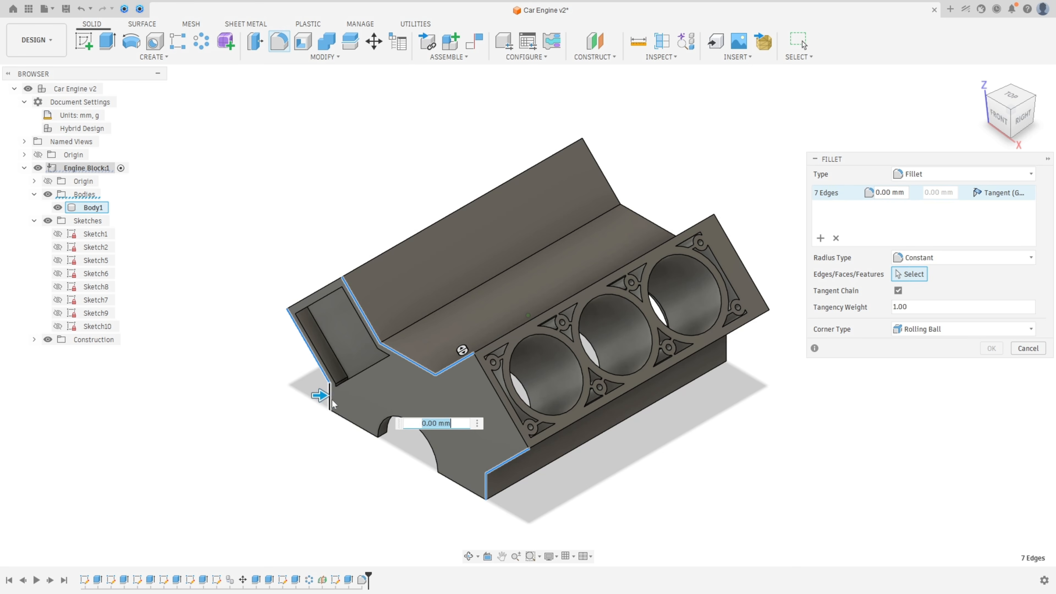
{"action": "middle_click_drag", "start_coordinate": [330, 401], "coordinate": [344, 428], "text": "shift"}
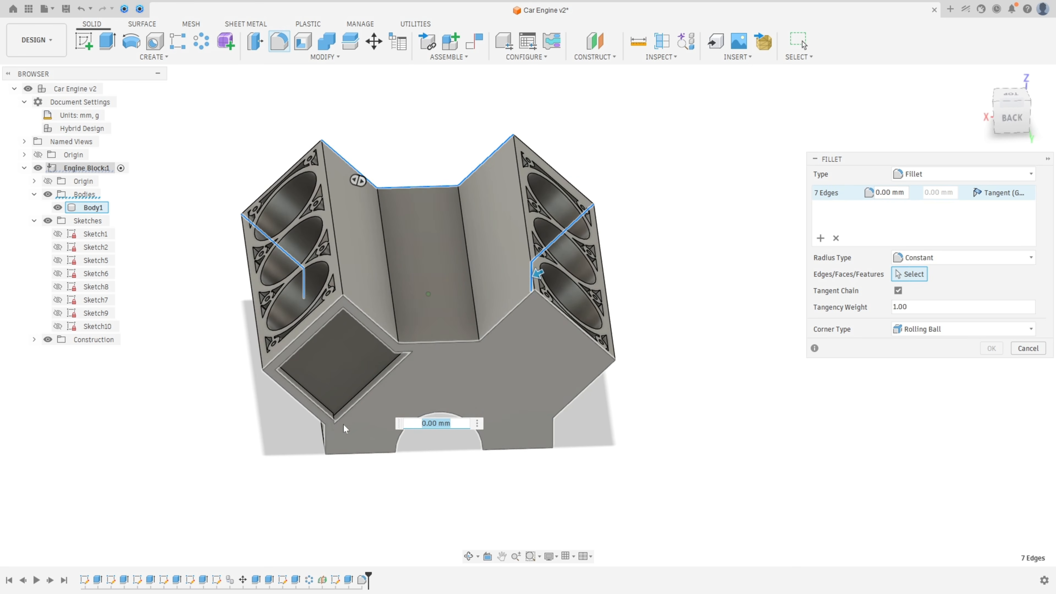
{"action": "left_click", "coordinate": [325, 438]}
{"action": "left_click", "coordinate": [319, 418]}
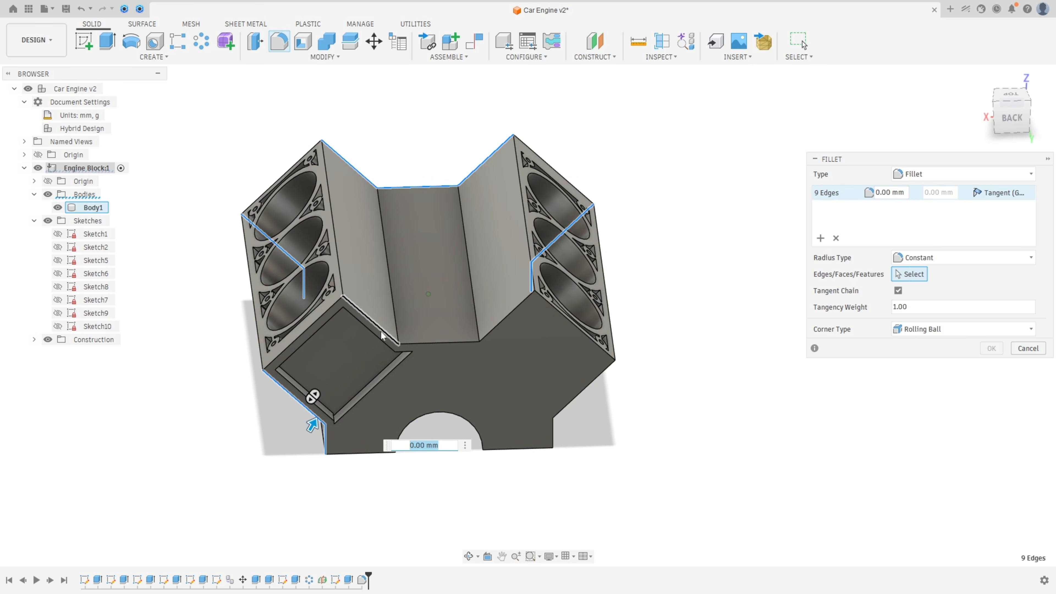
{"action": "left_click", "coordinate": [370, 319]}
{"action": "left_click", "coordinate": [420, 343]}
{"action": "left_click", "coordinate": [493, 330]}
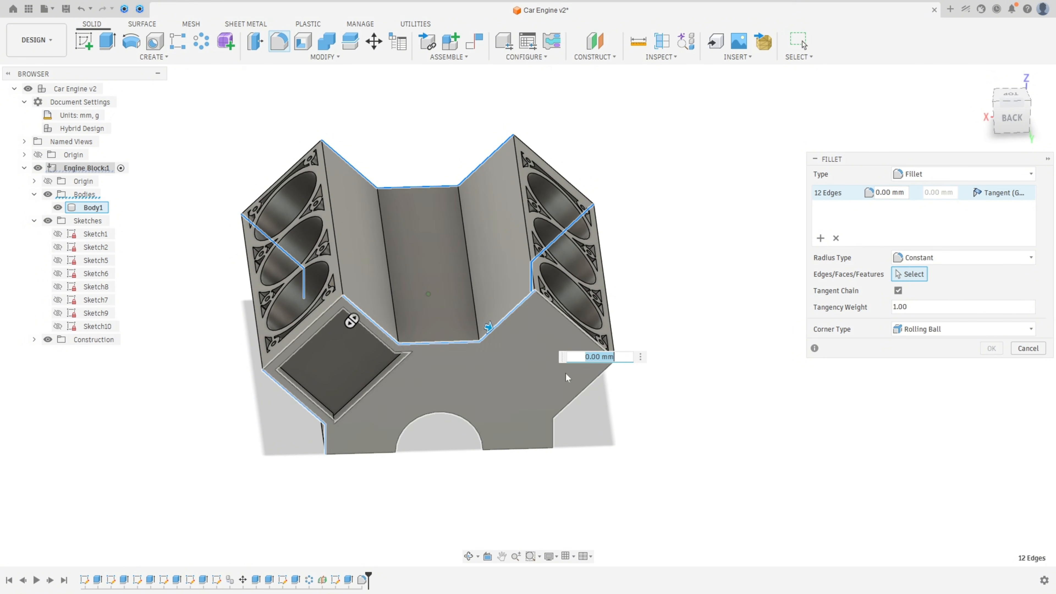
{"action": "left_click", "coordinate": [578, 393]}
{"action": "left_click", "coordinate": [555, 434]}
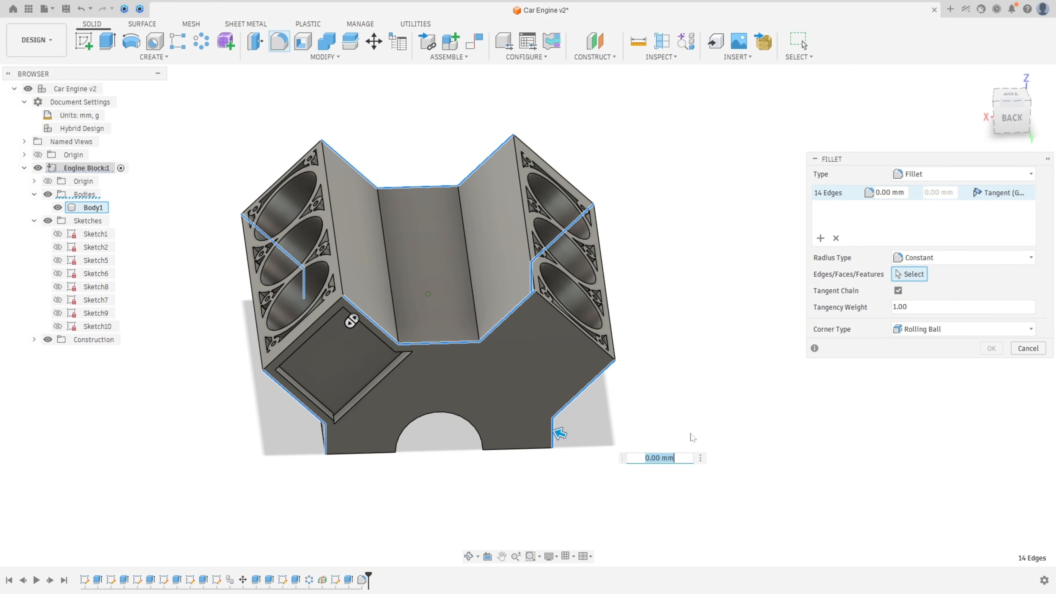
{"action": "type", "text": "20"}
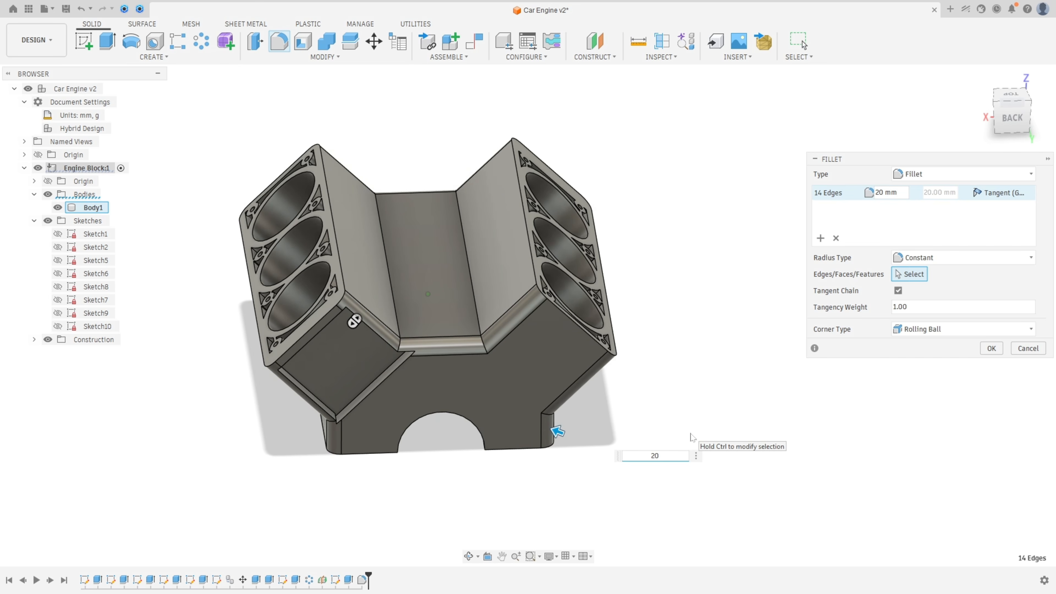
{"action": "key", "text": "Return"}
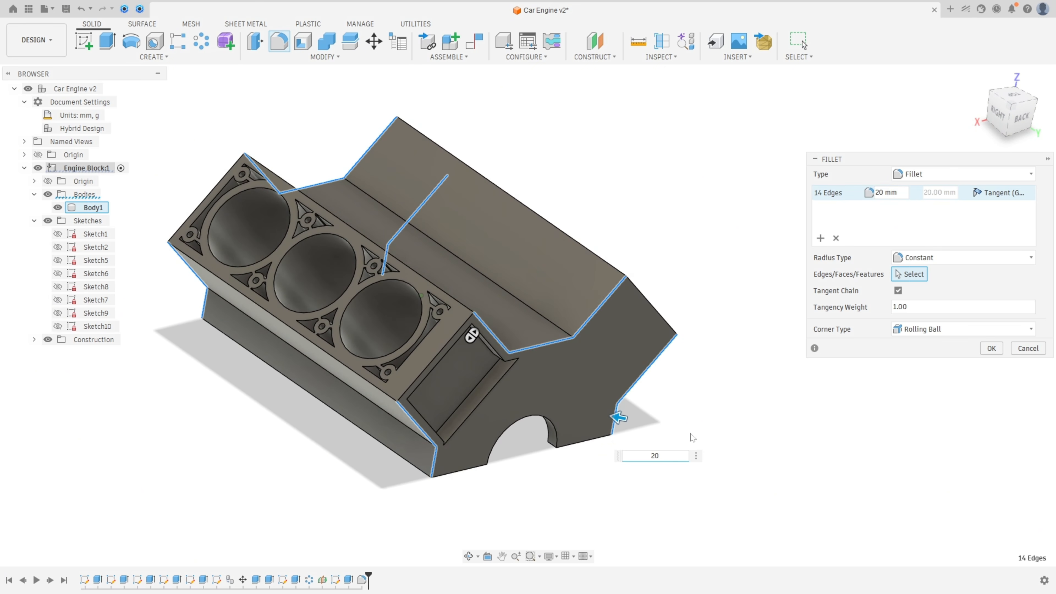
{"action": "left_click", "coordinate": [991, 349]}
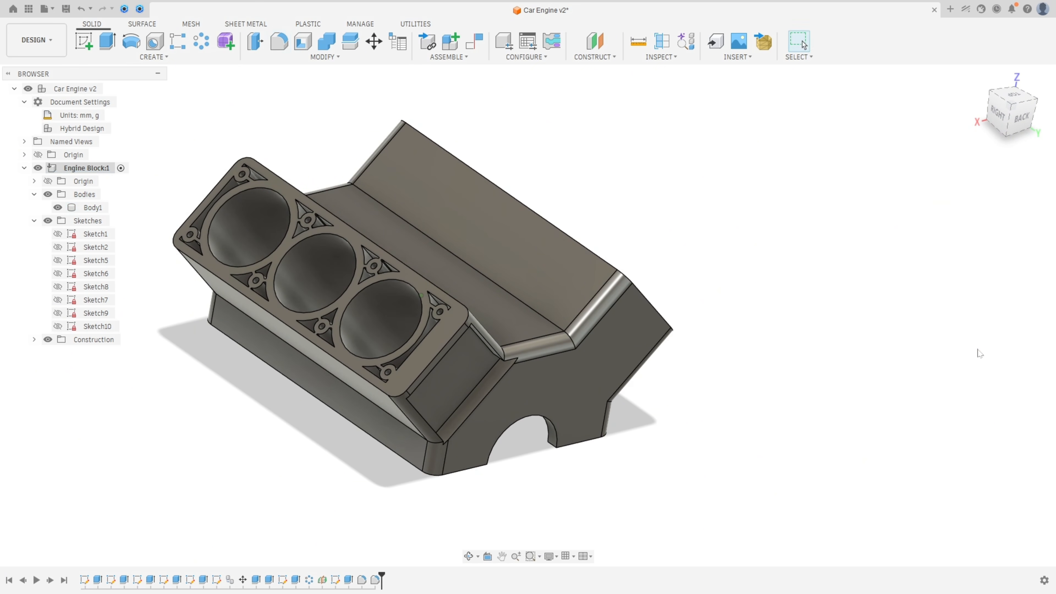
Step: Fillet the two long valley edges between the banks and the two long edges where the banks meet the skirt, with a 50.8 mm radius
{"action": "left_click", "coordinate": [279, 41]}
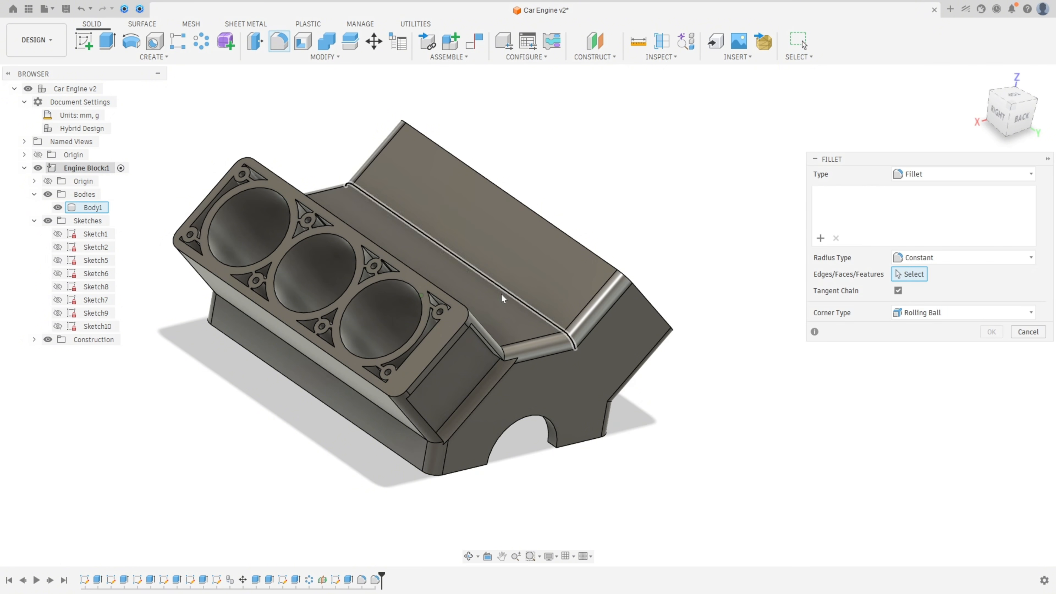
{"action": "left_click", "coordinate": [430, 417]}
{"action": "middle_click_drag", "start_coordinate": [429, 417], "coordinate": [348, 296], "text": "shift"}
{"action": "left_click", "coordinate": [348, 296]}
{"action": "left_click", "coordinate": [422, 362]}
{"action": "middle_click_drag", "start_coordinate": [421, 362], "coordinate": [399, 399], "text": "shift"}
{"action": "left_click", "coordinate": [365, 400]}
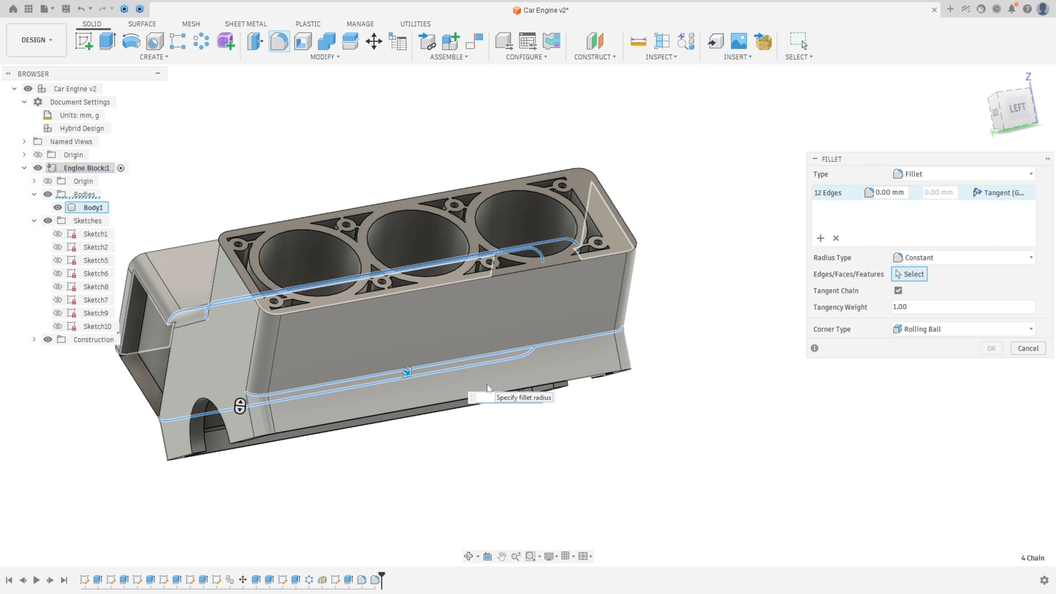
{"action": "type", "text": "50"}
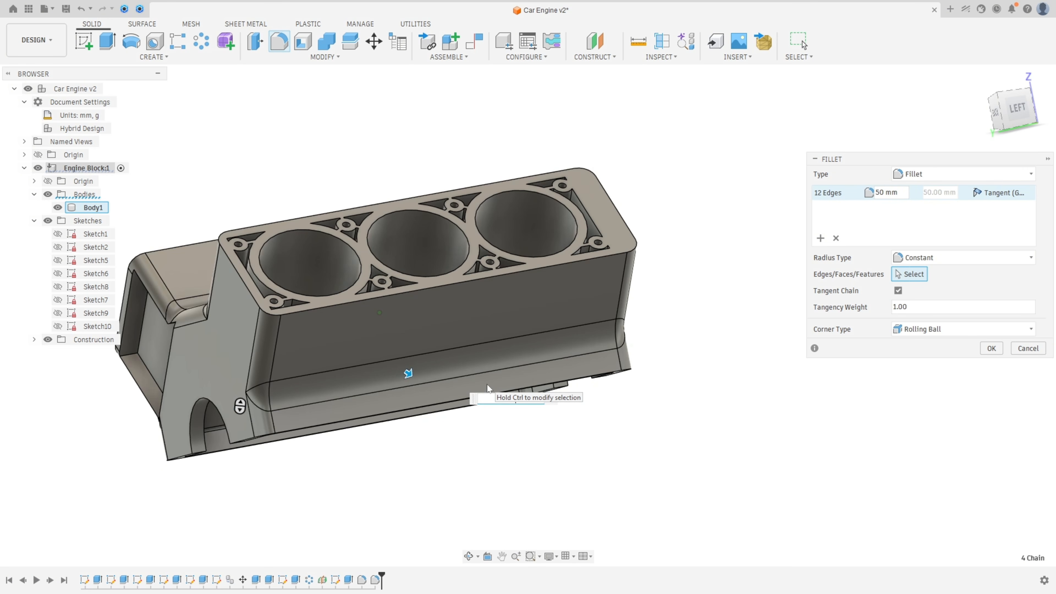
{"action": "type", "text": ",8"}
{"action": "mouse_move", "coordinate": [488, 388]}
{"action": "middle_mouse_down", "text": "shift"}
{"action": "mouse_move", "coordinate": [596, 437]}
{"action": "mouse_move", "coordinate": [609, 415]}
{"action": "mouse_move", "coordinate": [821, 370]}
{"action": "mouse_move", "coordinate": [938, 358]}
{"action": "mouse_move", "coordinate": [881, 375]}
{"action": "mouse_move", "coordinate": [386, 390]}
{"action": "mouse_move", "coordinate": [274, 321]}
{"action": "mouse_move", "coordinate": [180, 162]}
{"action": "mouse_move", "coordinate": [125, 103]}
{"action": "middle_mouse_up", "text": "shift"}
{"action": "key", "text": "Return"}
{"action": "key", "text": "F6"}
Step: Start a new sketch on the bottom rim face of the crankcase, with the block's length running horizontally
{"action": "left_click", "coordinate": [84, 42]}
{"action": "mouse_move", "coordinate": [175, 199]}
{"action": "middle_mouse_down", "text": "shift"}
{"action": "mouse_move", "coordinate": [238, 292]}
{"action": "mouse_move", "coordinate": [253, 296]}
{"action": "middle_mouse_up", "text": "shift"}
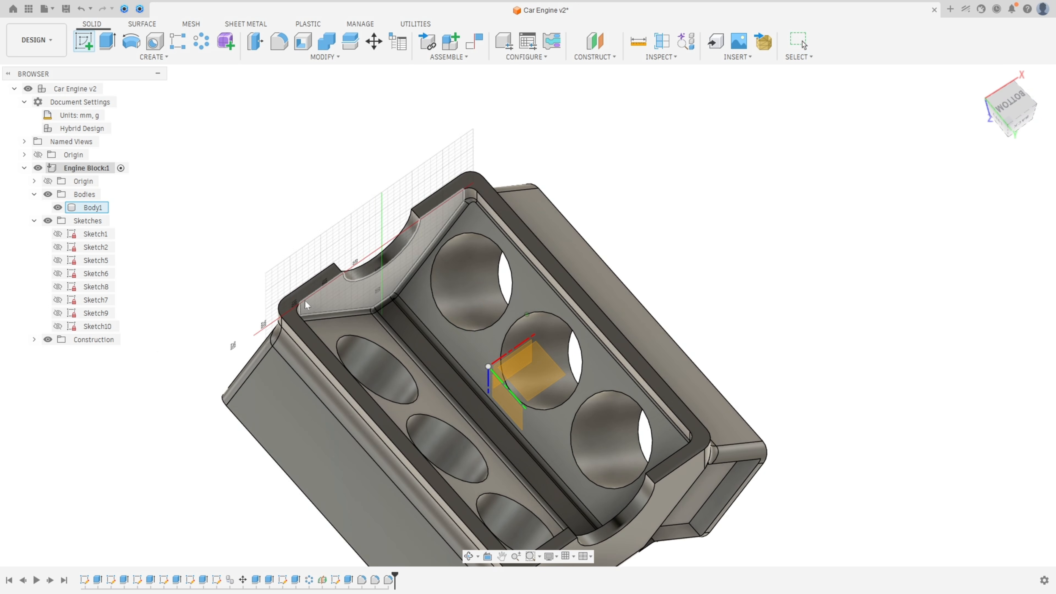
{"action": "left_click", "coordinate": [301, 298]}
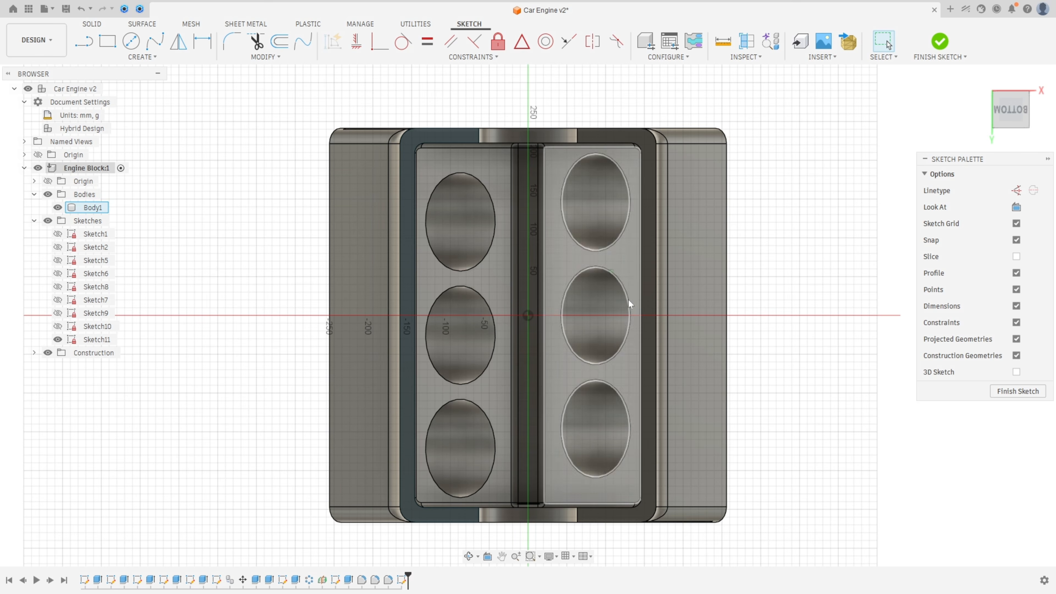
{"action": "left_click", "coordinate": [1047, 91]}
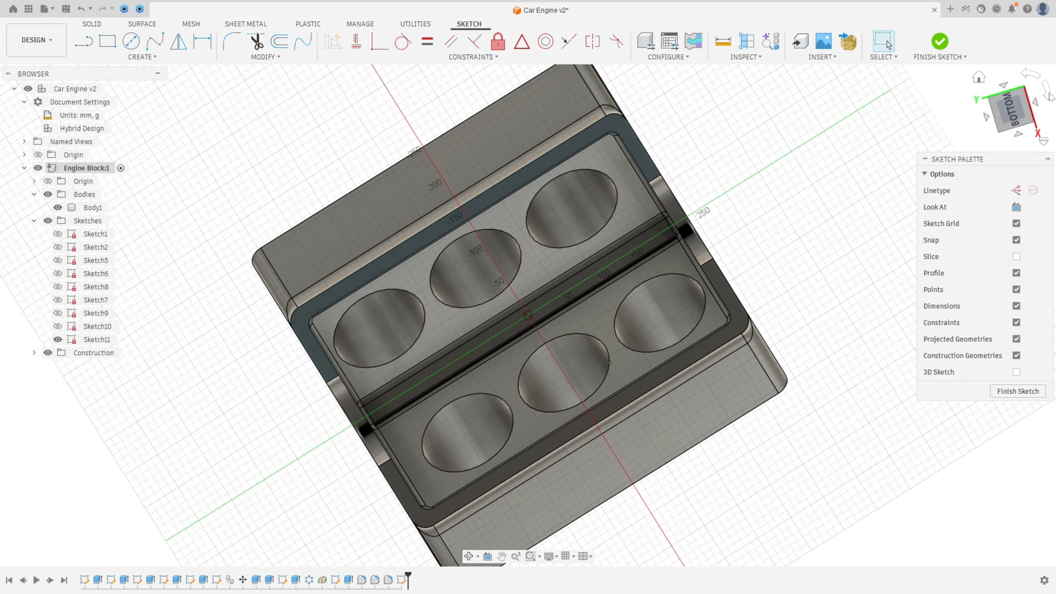
{"action": "scroll", "coordinate": [555, 210], "scroll_direction": "up", "scroll_amount": 1}
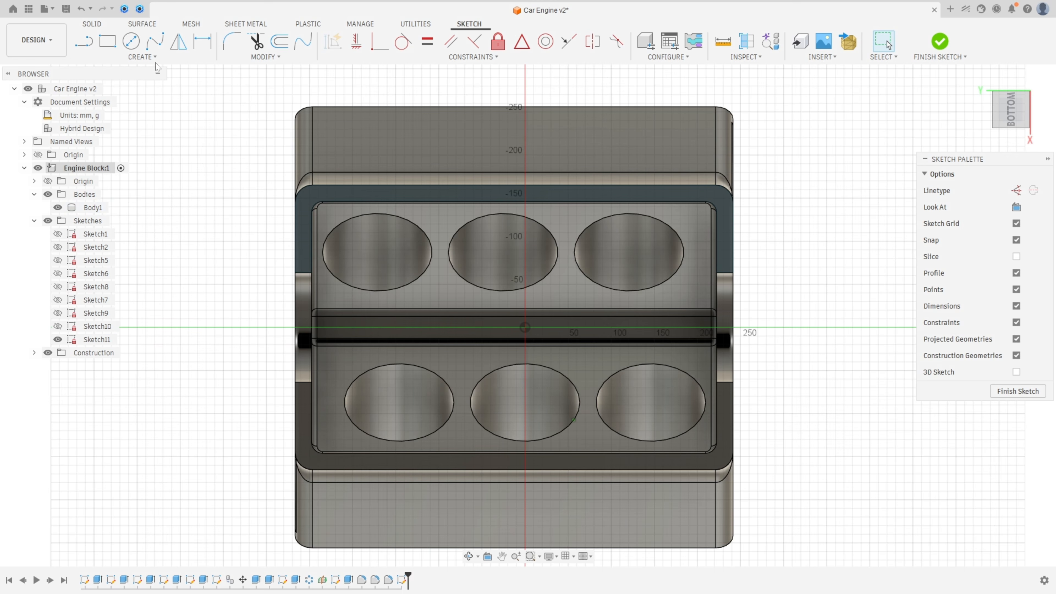
Step: Project the rim's long outer edge and the two adjoining short end edges into the sketch, and hide the block body
{"action": "left_click", "coordinate": [144, 57]}
{"action": "mouse_move", "coordinate": [125, 234]}
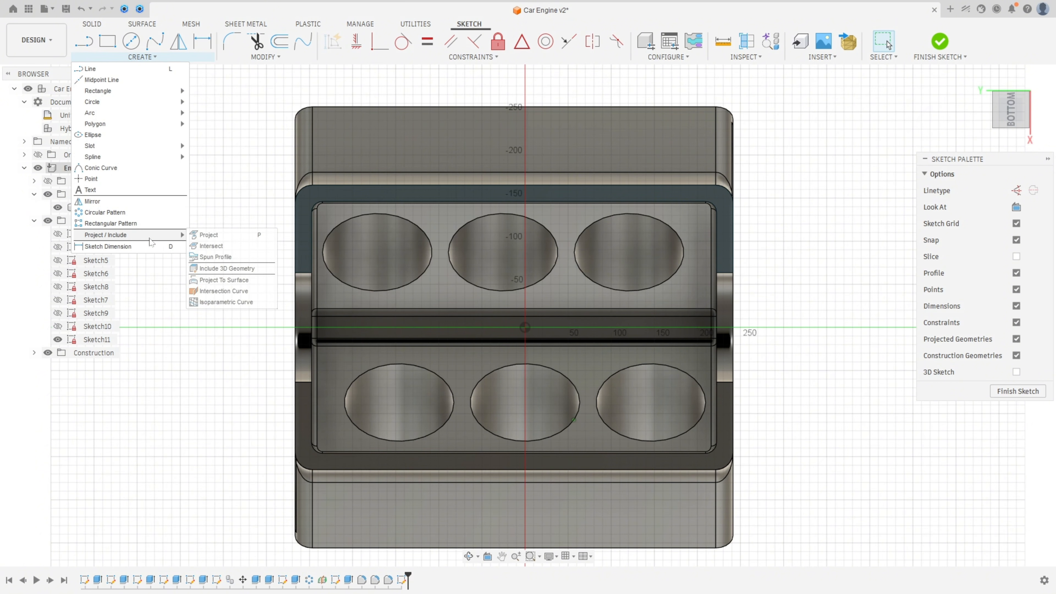
{"action": "left_click", "coordinate": [208, 235]}
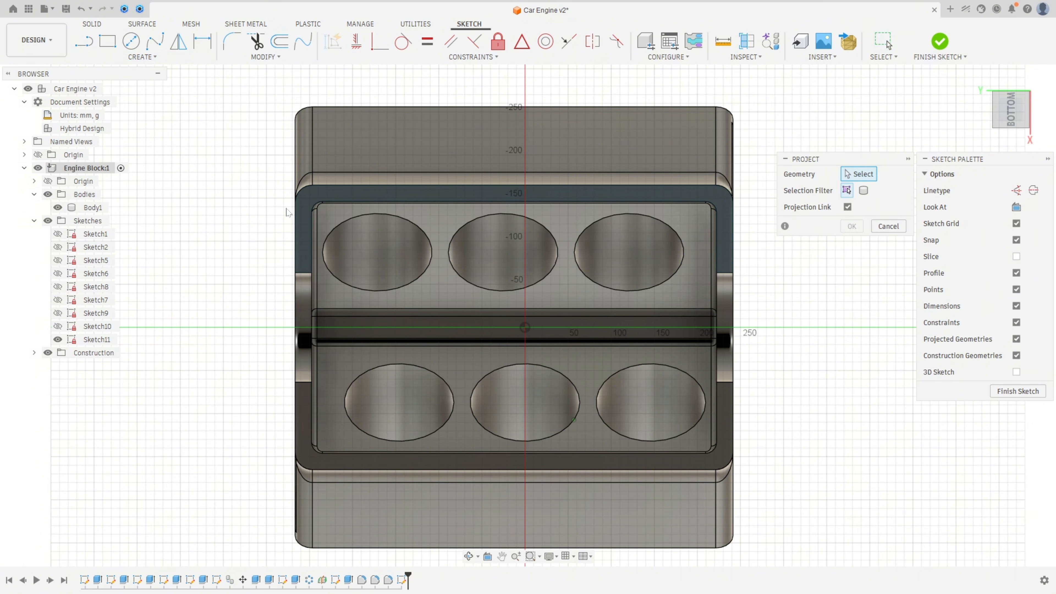
{"action": "left_click", "coordinate": [358, 186]}
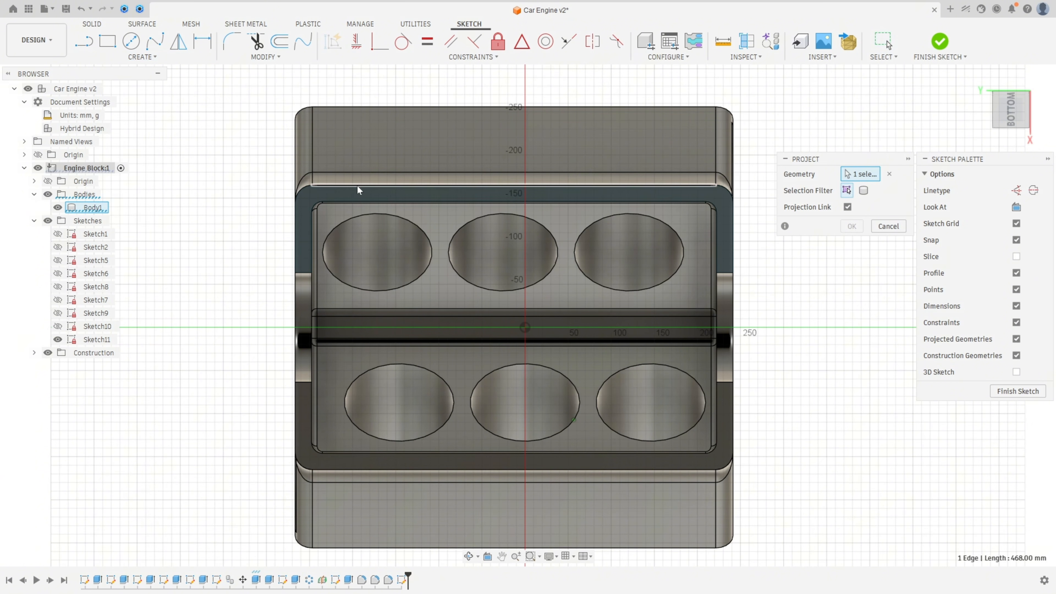
{"action": "left_click", "coordinate": [295, 238]}
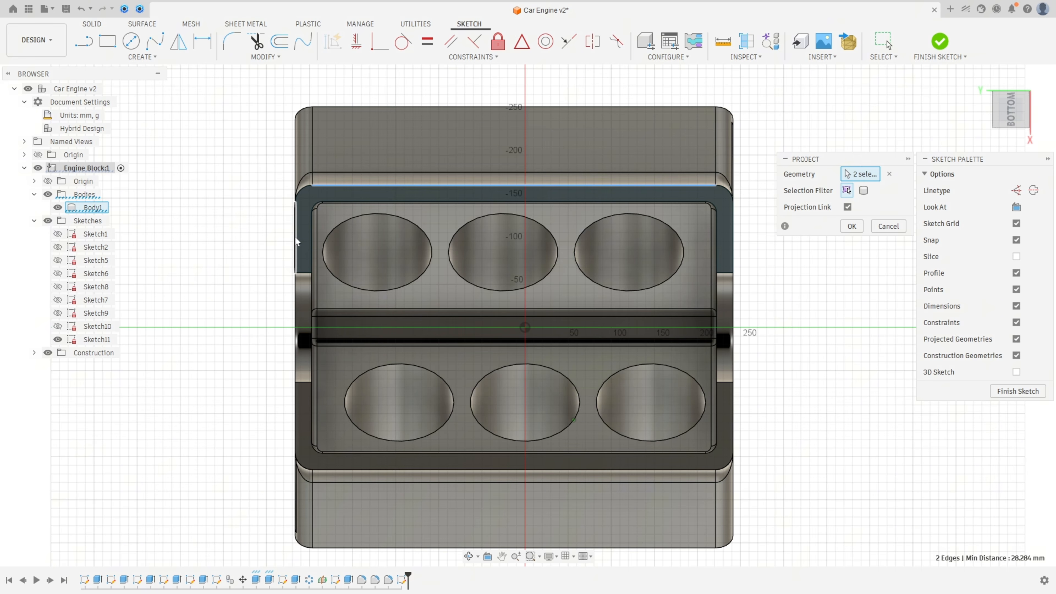
{"action": "left_click", "coordinate": [735, 246]}
{"action": "left_click", "coordinate": [851, 227]}
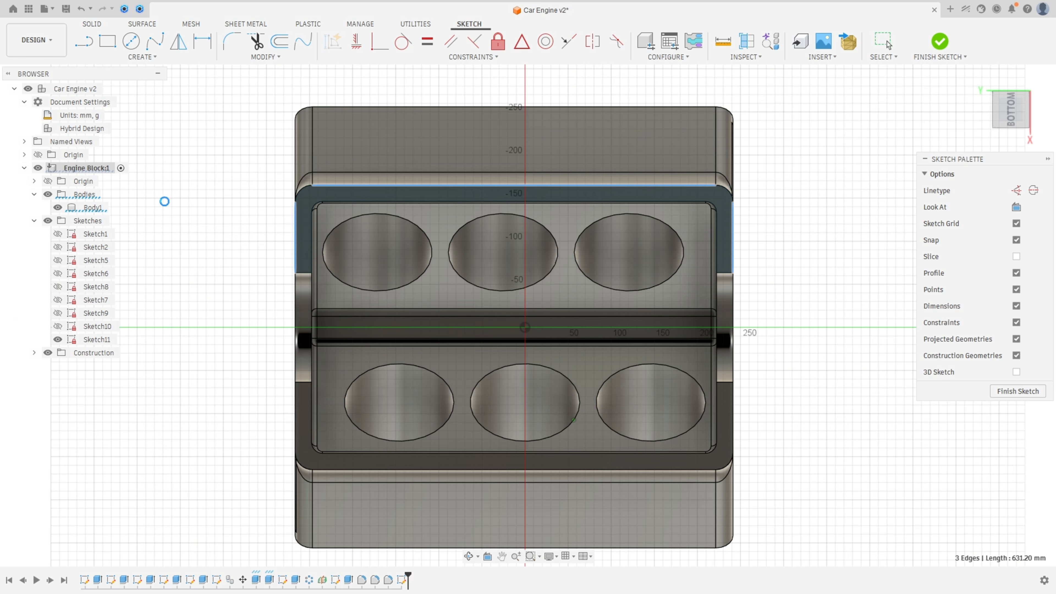
{"action": "left_click", "coordinate": [58, 207]}
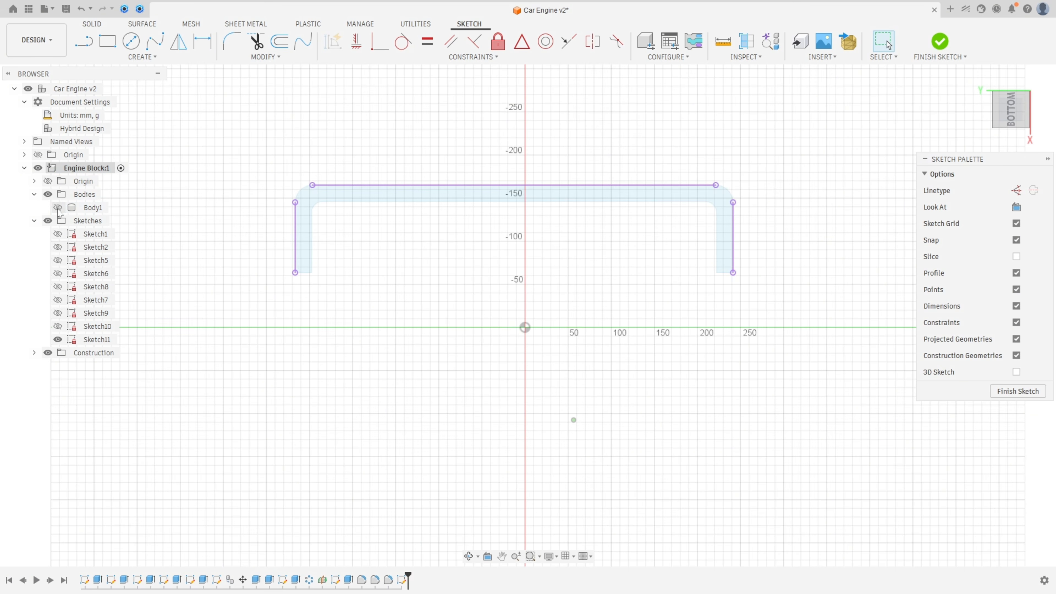
Step: Draw a horizontal construction line about 140 mm long from the origin towards the block's left end
{"action": "left_click", "coordinate": [83, 41]}
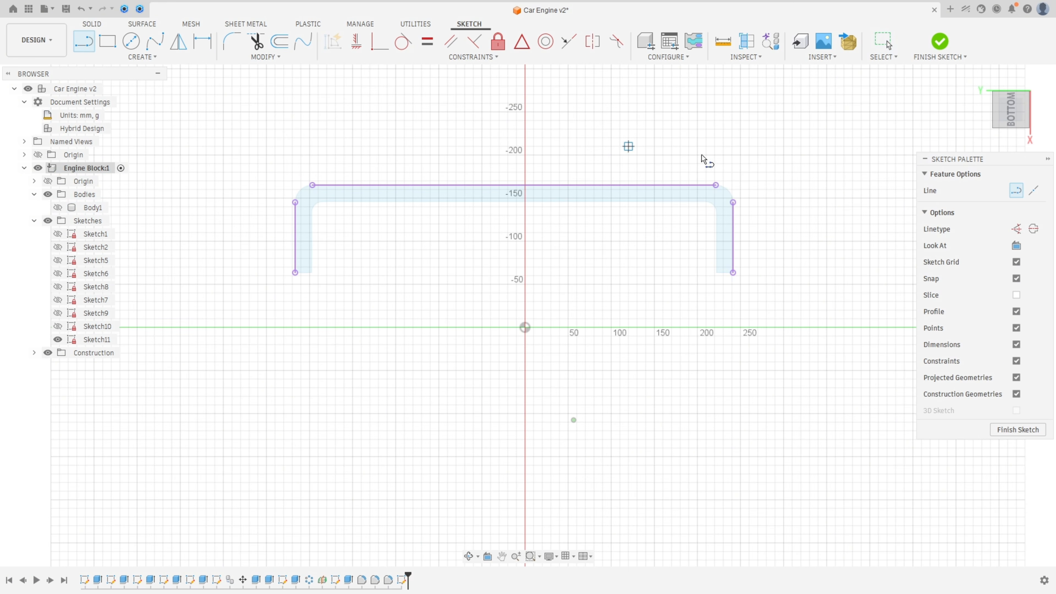
{"action": "left_click", "coordinate": [1018, 229]}
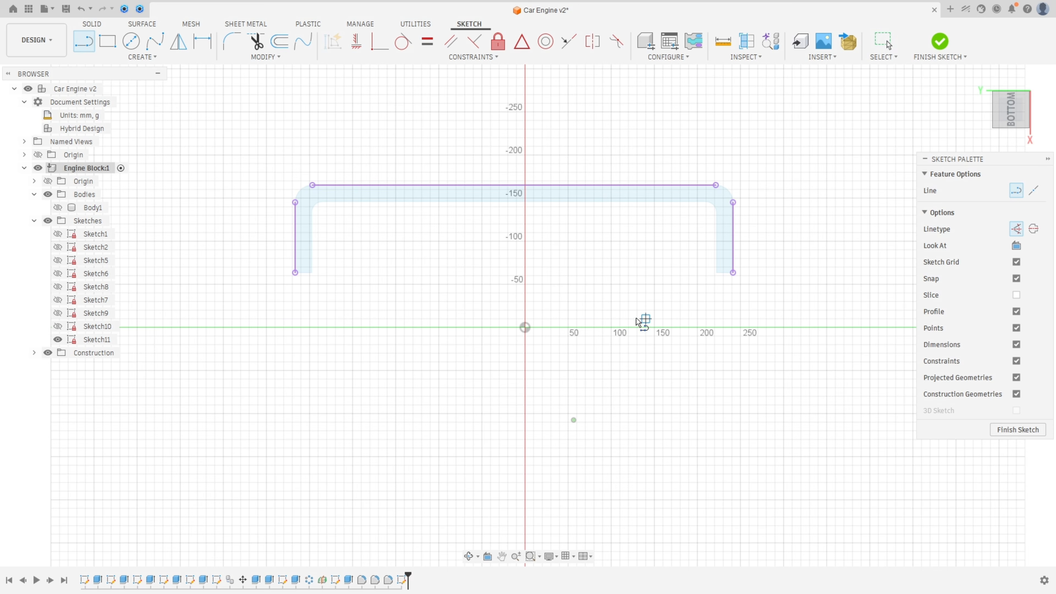
{"action": "left_click", "coordinate": [525, 327]}
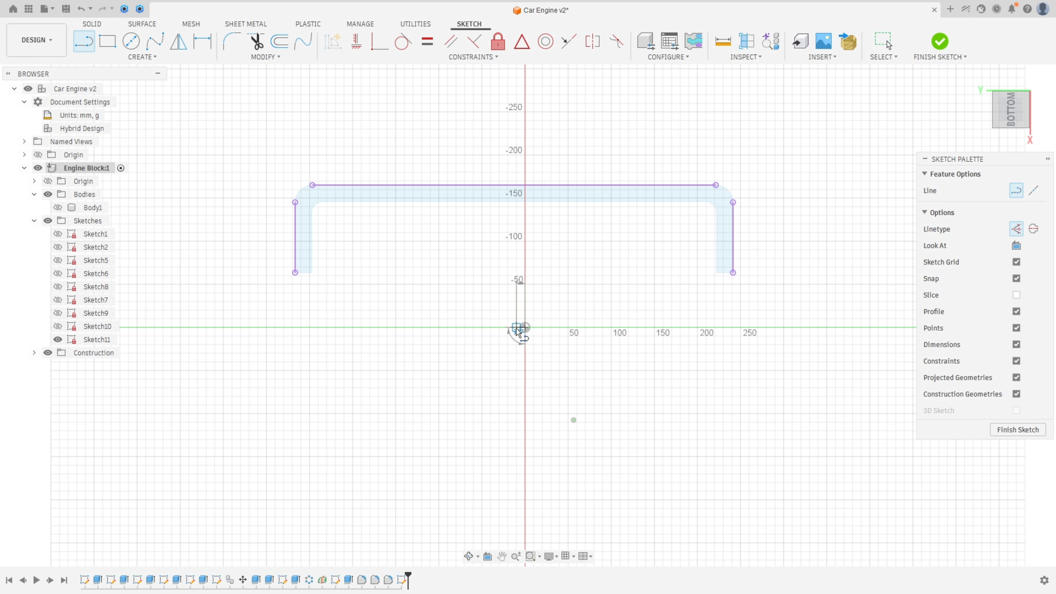
{"action": "left_click", "coordinate": [404, 328]}
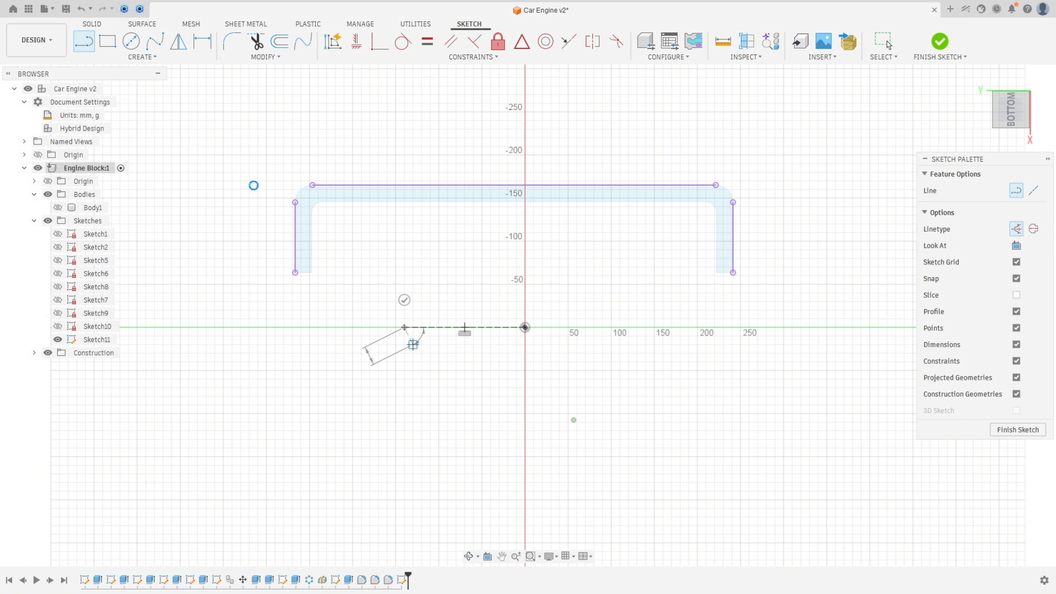
Step: Place a sketch point on the left end band about 80 mm from the long edge, and another on the long band about 97 mm from the left edge
{"action": "left_click", "coordinate": [146, 57]}
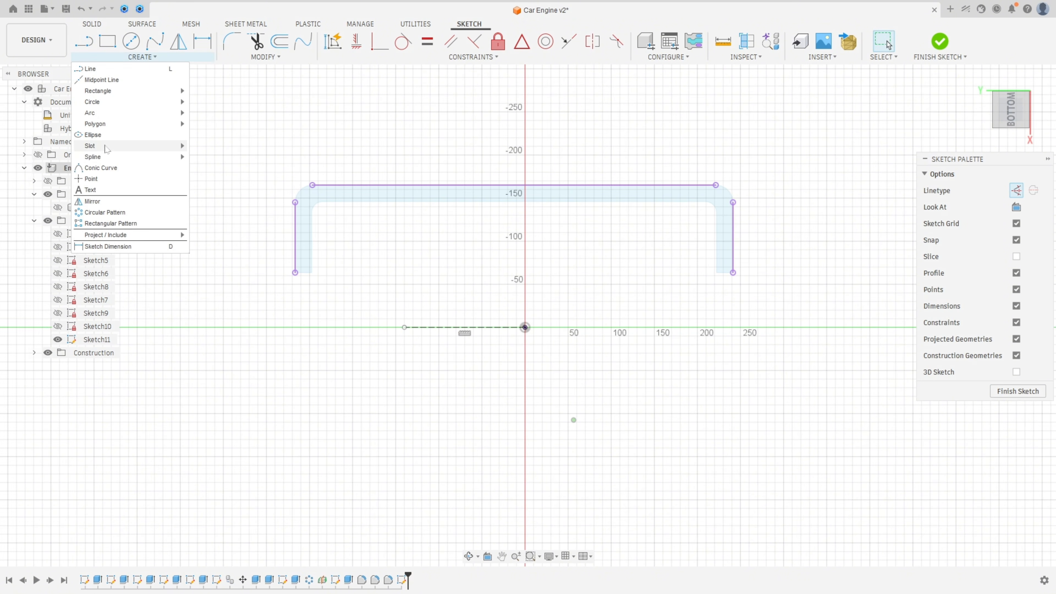
{"action": "left_click", "coordinate": [102, 184]}
{"action": "scroll", "coordinate": [374, 233], "scroll_direction": "up", "scroll_amount": 4}
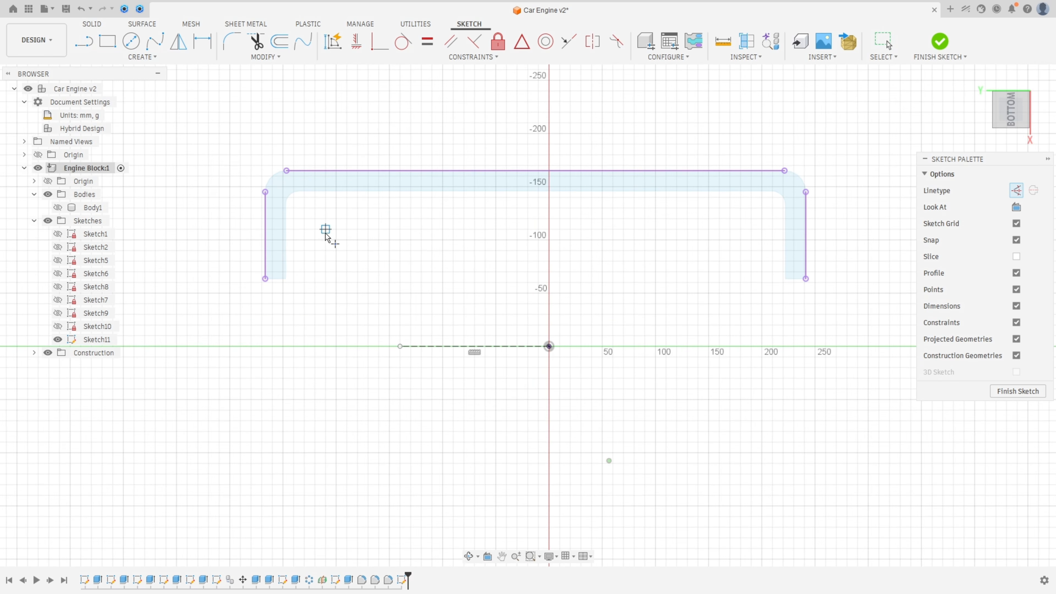
{"action": "left_click", "coordinate": [265, 261]}
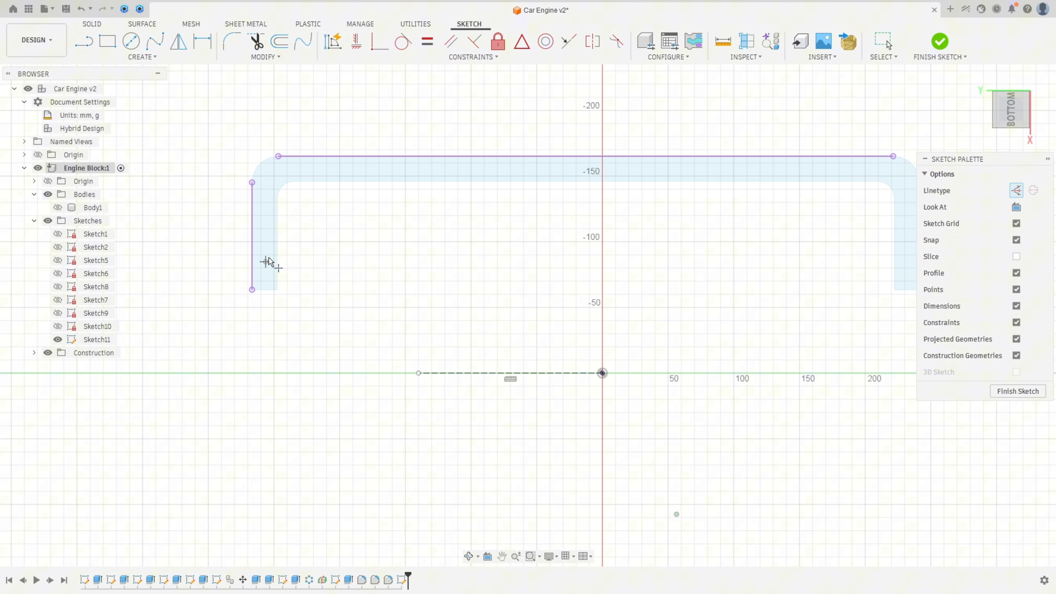
{"action": "left_click", "coordinate": [378, 171]}
Step: Dimension the end-band point 50.33 mm from the projected long edge and 10.8 mm from the projected left edge
{"action": "left_click", "coordinate": [202, 42]}
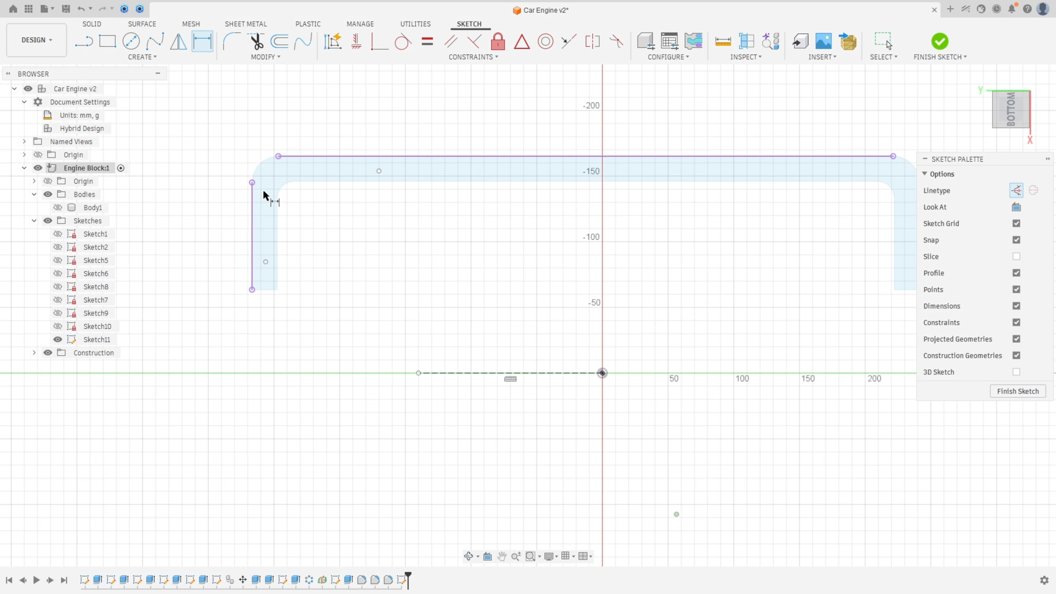
{"action": "left_click", "coordinate": [266, 261]}
{"action": "left_click", "coordinate": [297, 157]}
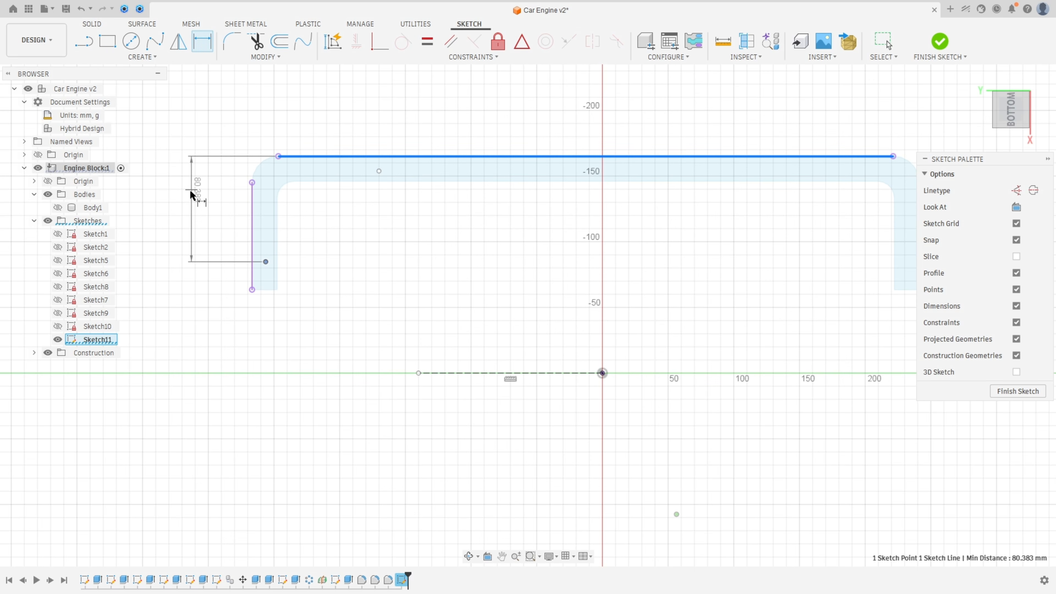
{"action": "left_click", "coordinate": [183, 203]}
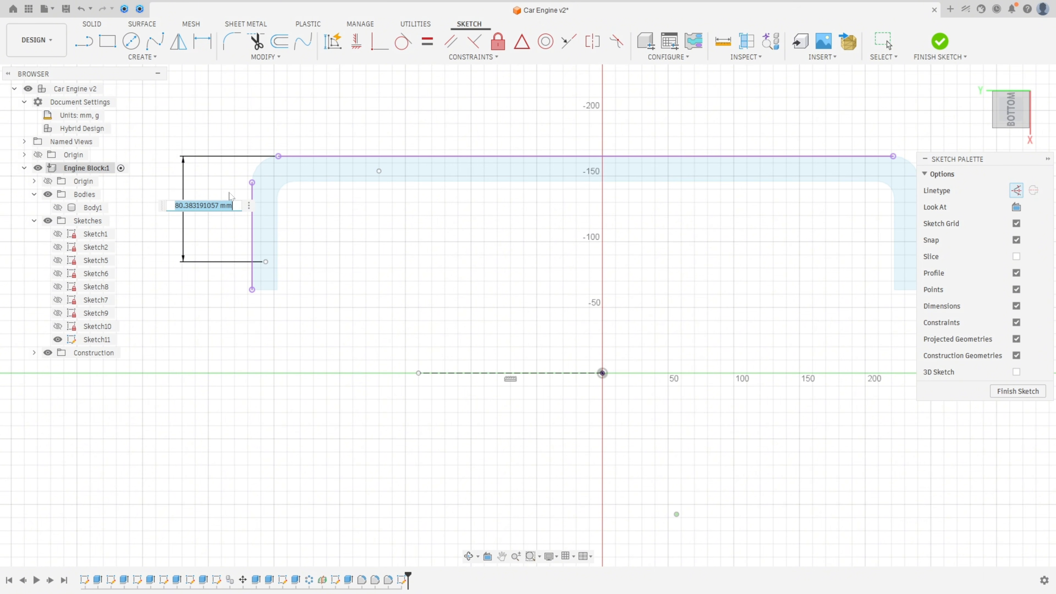
{"action": "type", "text": "50,33"}
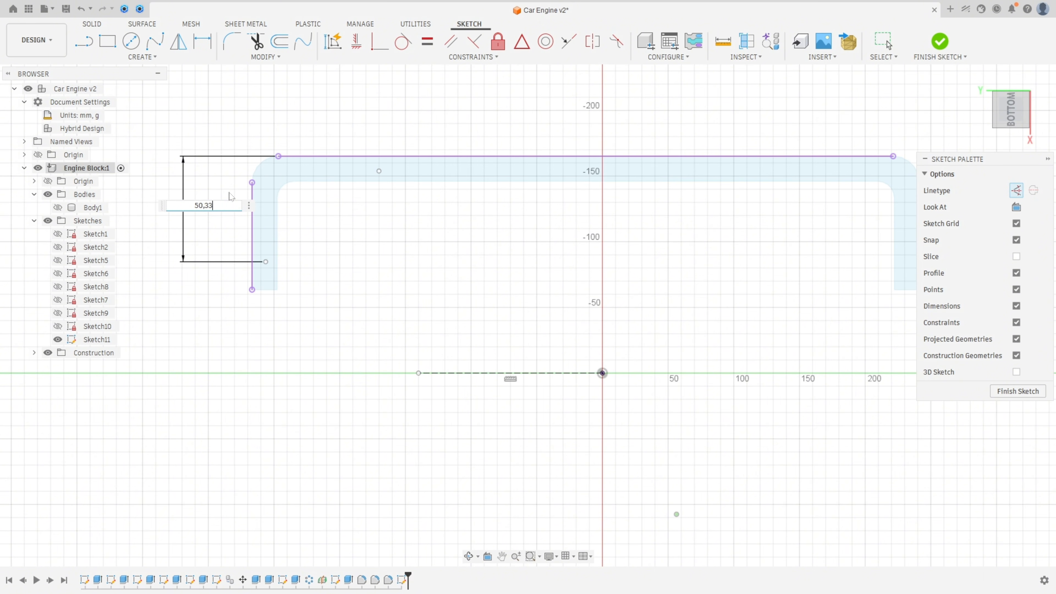
{"action": "key", "text": "Return"}
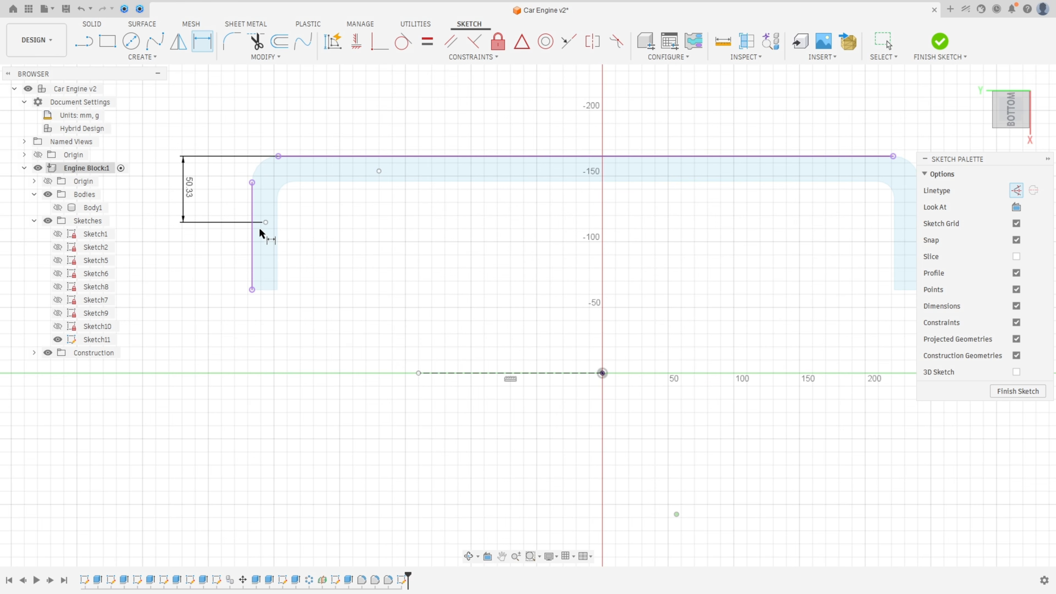
{"action": "left_click", "coordinate": [266, 222]}
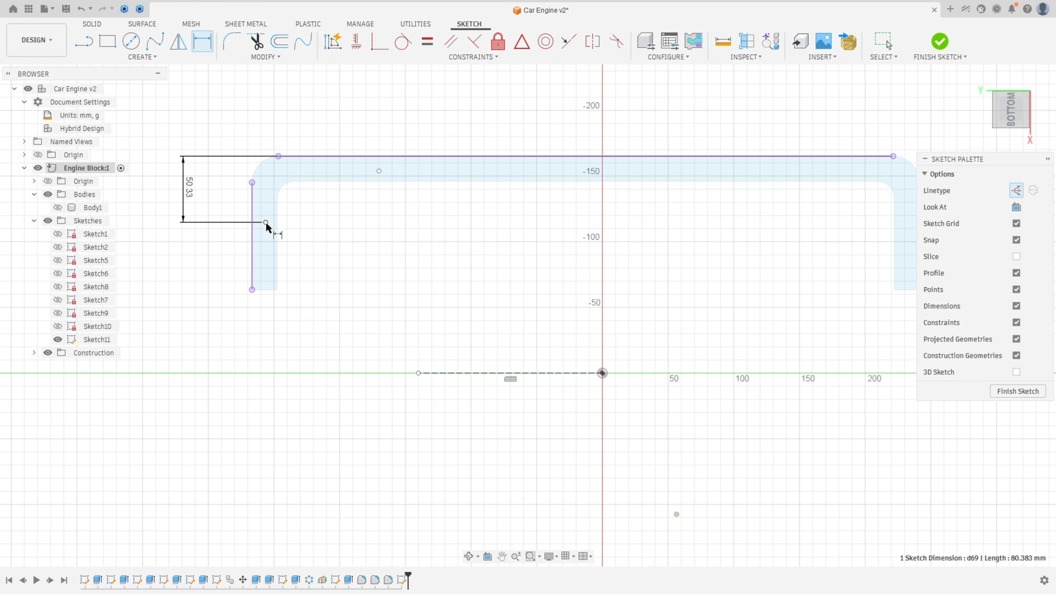
{"action": "left_click", "coordinate": [252, 245]}
{"action": "left_click", "coordinate": [317, 259]}
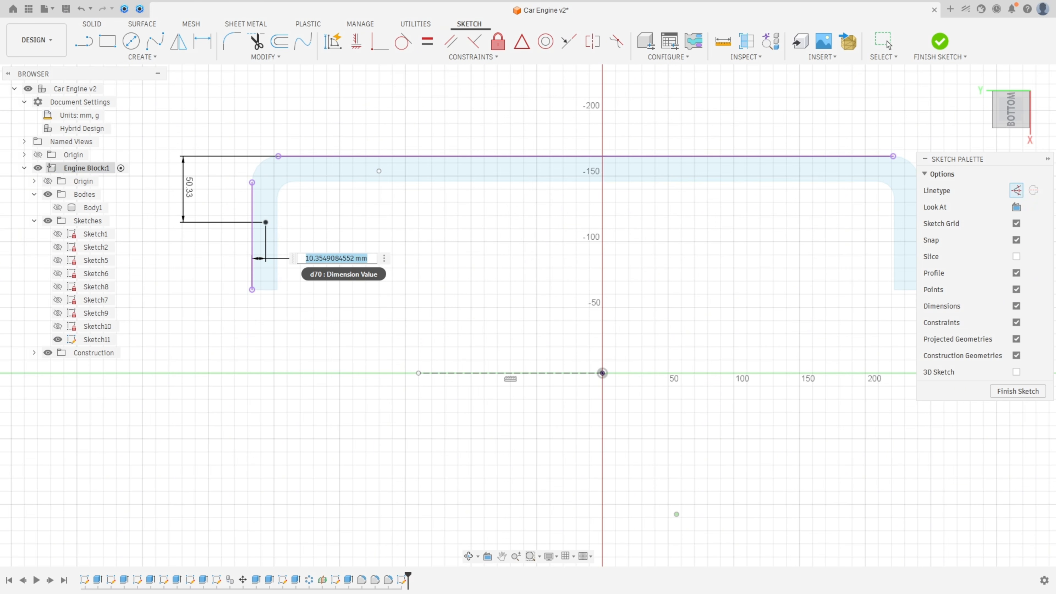
{"action": "type", "text": "10,8"}
{"action": "key", "text": "Return"}
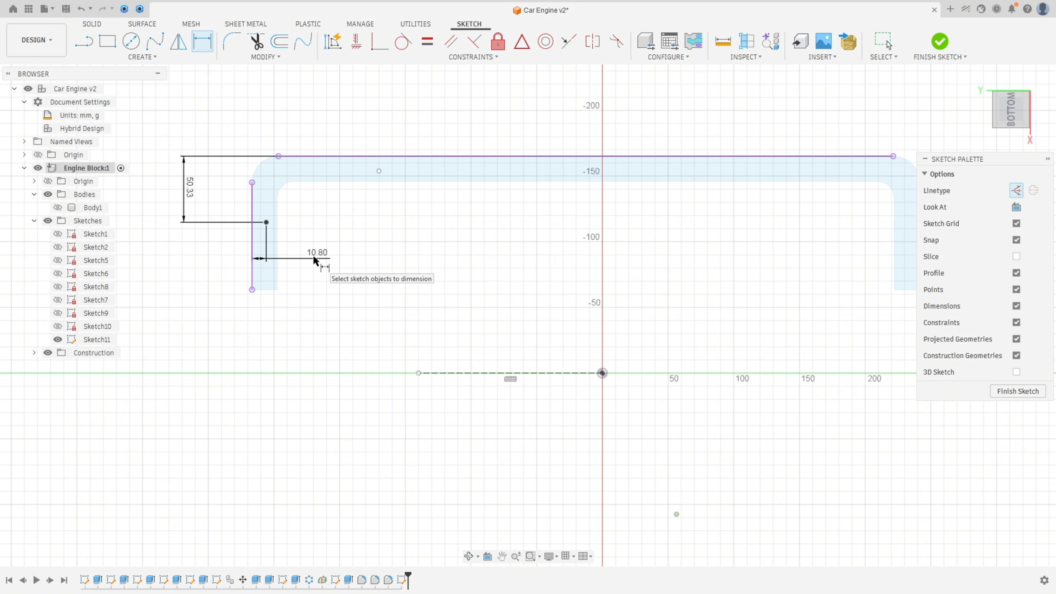
Step: Dimension the long-band point 101.6 mm from the projected left edge and 7.8 mm from the projected long edge
{"action": "left_click", "coordinate": [379, 171]}
{"action": "left_click", "coordinate": [252, 205]}
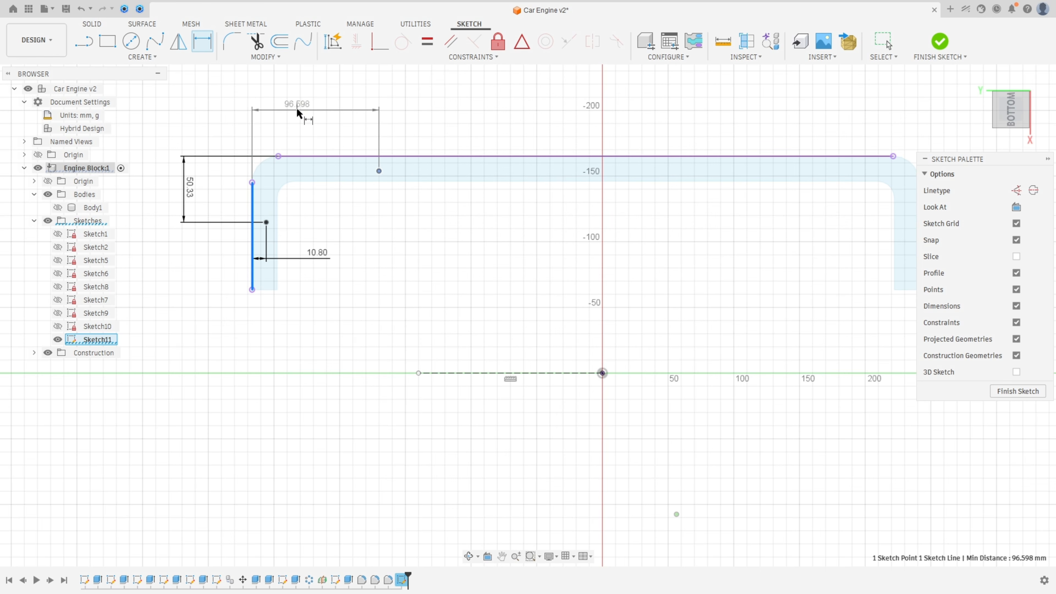
{"action": "left_click", "coordinate": [294, 105]}
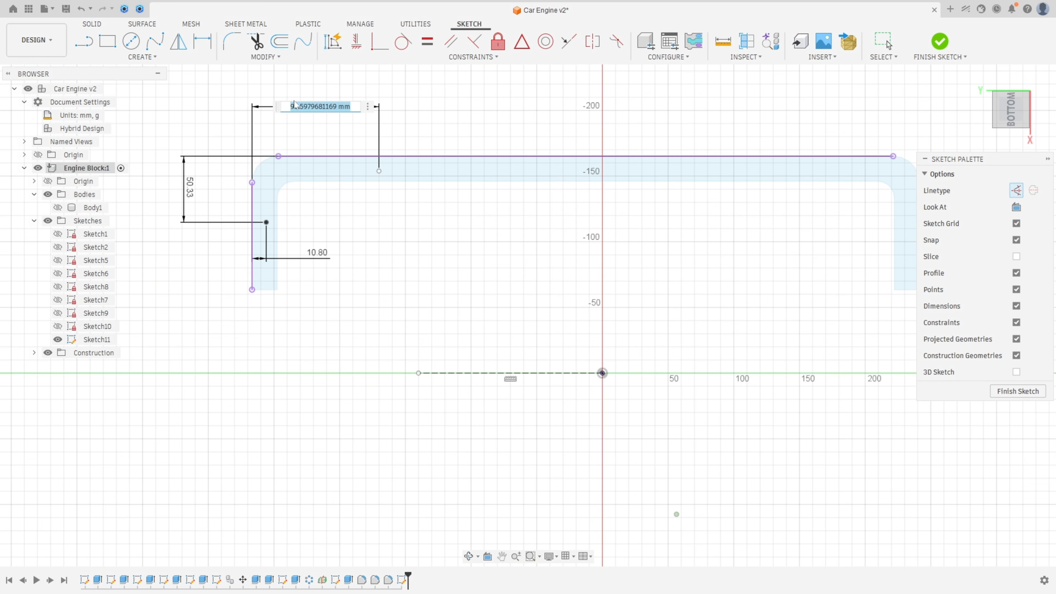
{"action": "type", "text": "101"}
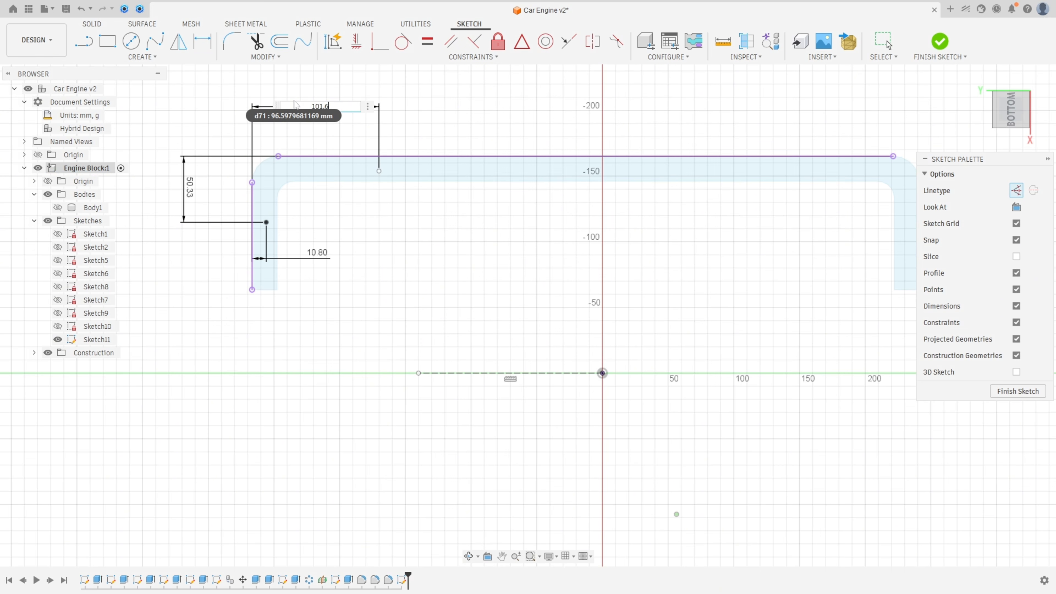
{"action": "type", "text": ".6"}
{"action": "key", "text": "Return"}
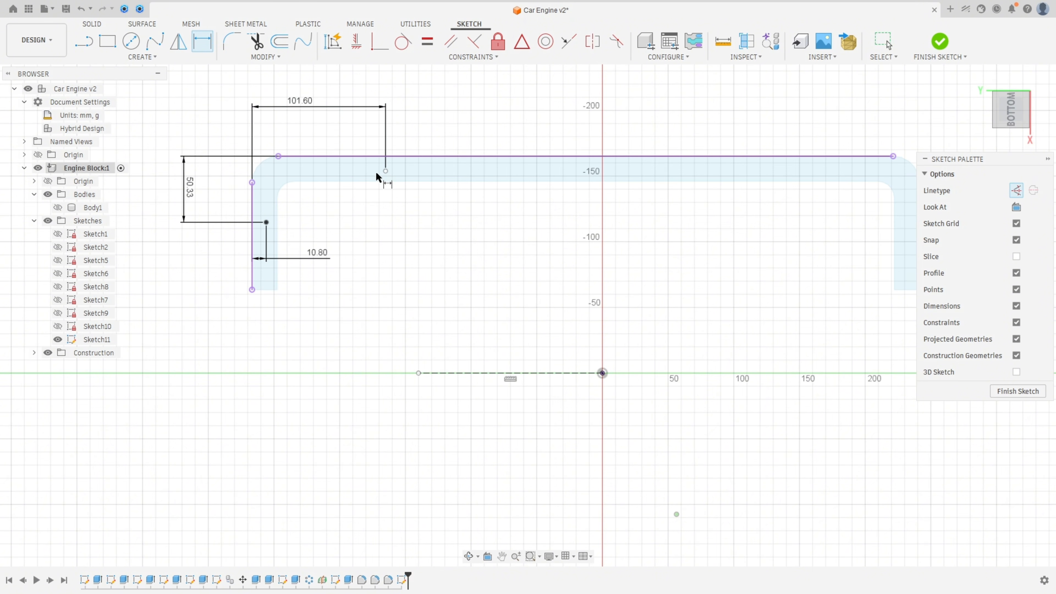
{"action": "left_click", "coordinate": [385, 171]}
{"action": "left_click", "coordinate": [409, 156]}
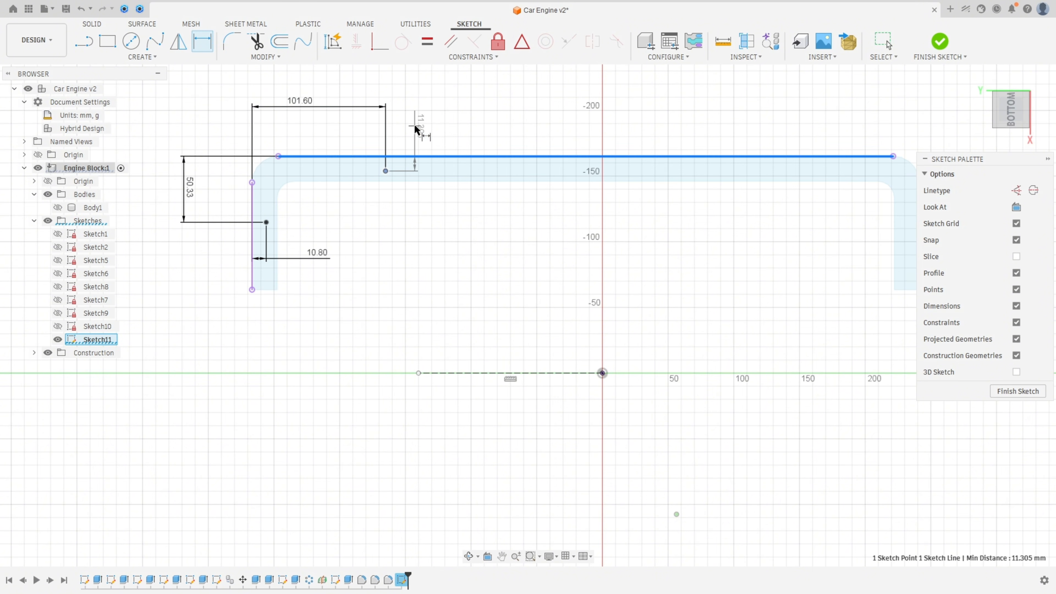
{"action": "left_click", "coordinate": [411, 126]}
{"action": "type", "text": "7"}
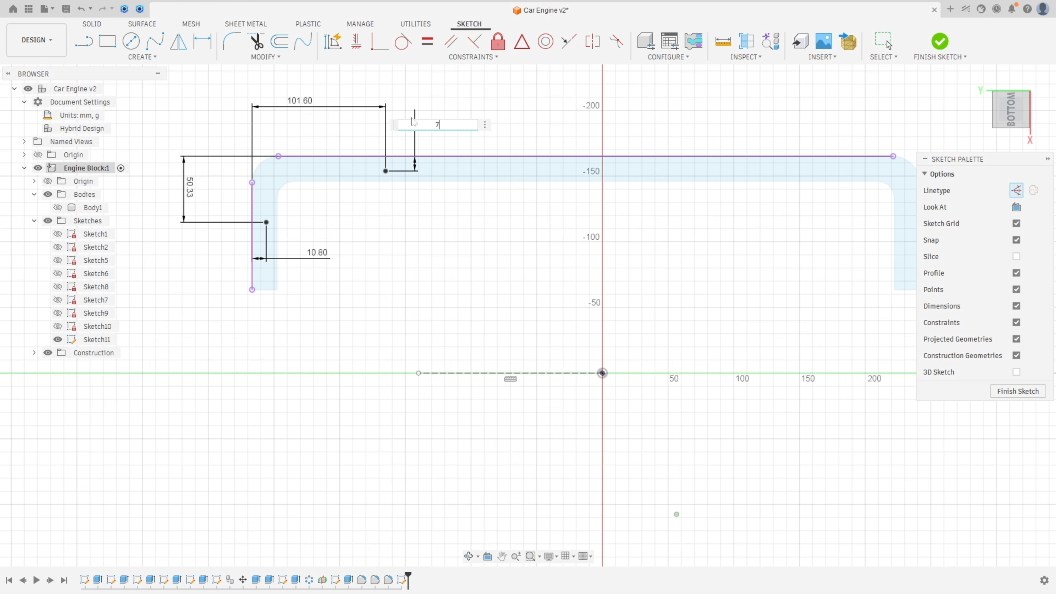
{"action": "type", "text": ",8"}
{"action": "key", "text": "Return"}
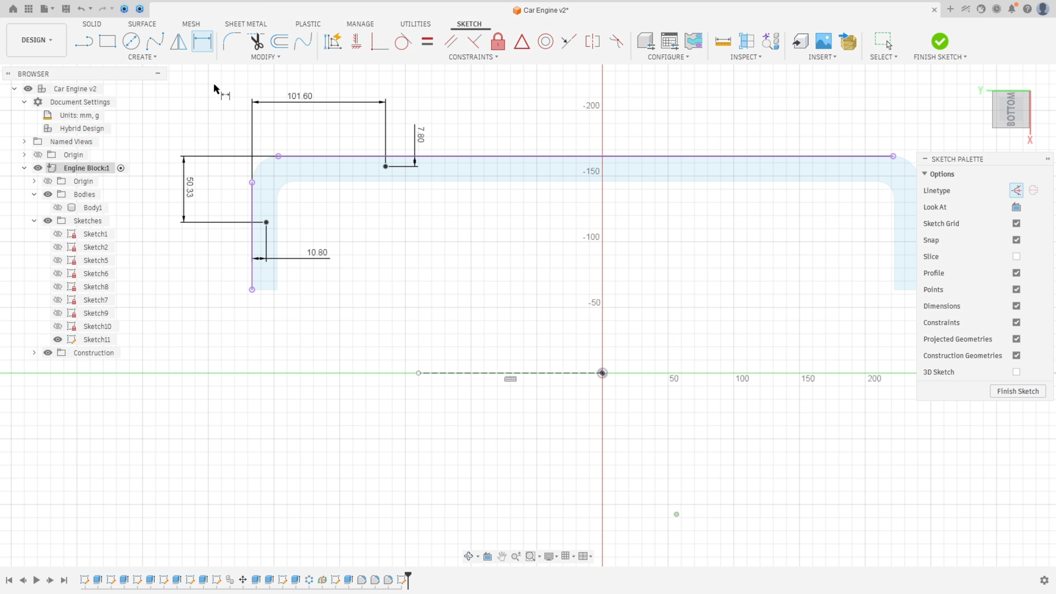
Step: Try a rectangular pattern of the long-band point along the rim, with quantities 1 and 4 and a 101.6 mm extent
{"action": "left_click", "coordinate": [142, 57]}
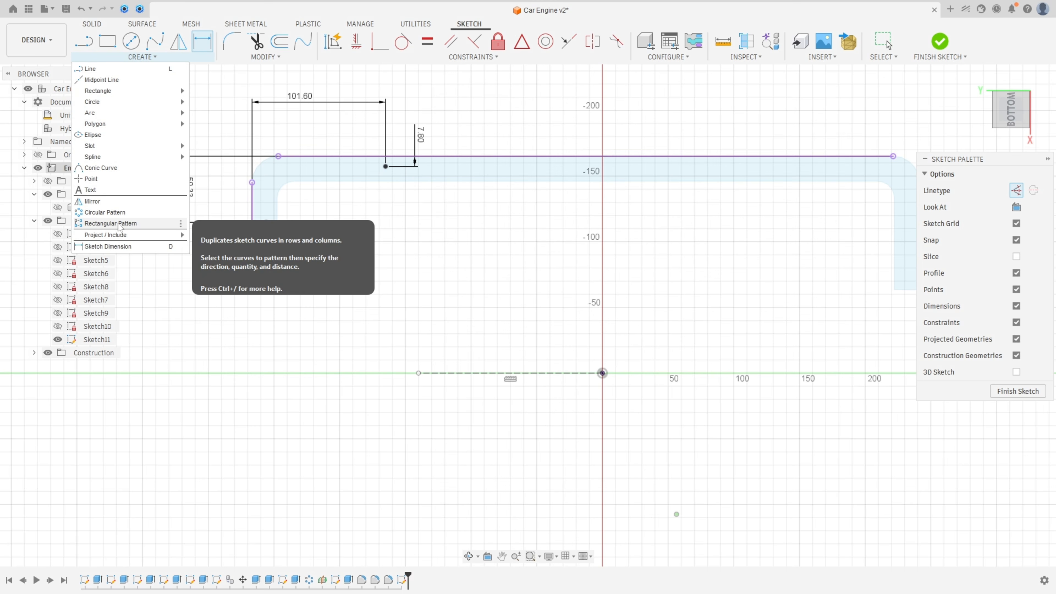
{"action": "left_click", "coordinate": [111, 223]}
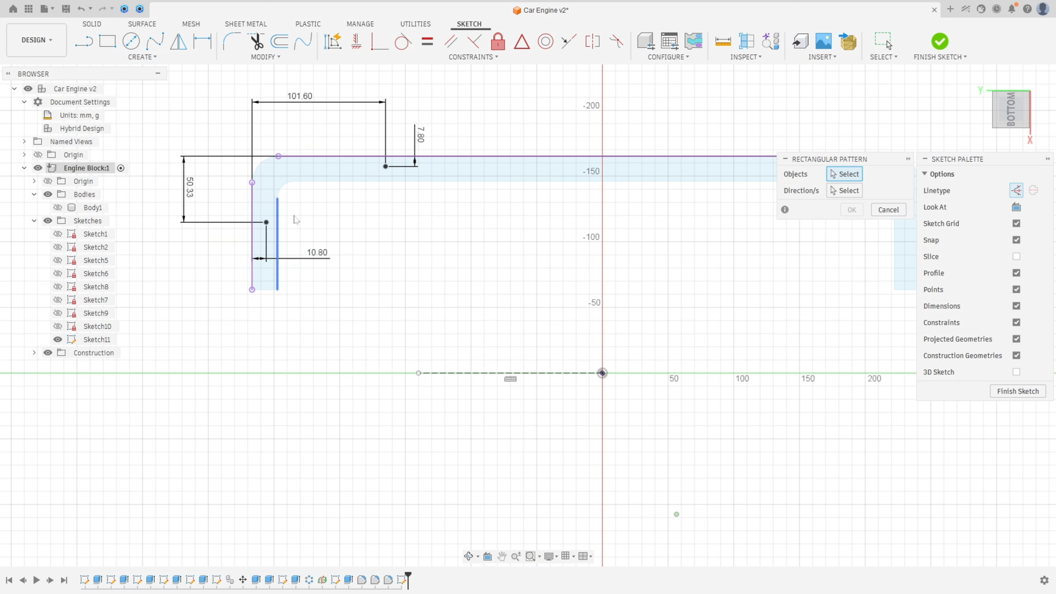
{"action": "left_click", "coordinate": [385, 166]}
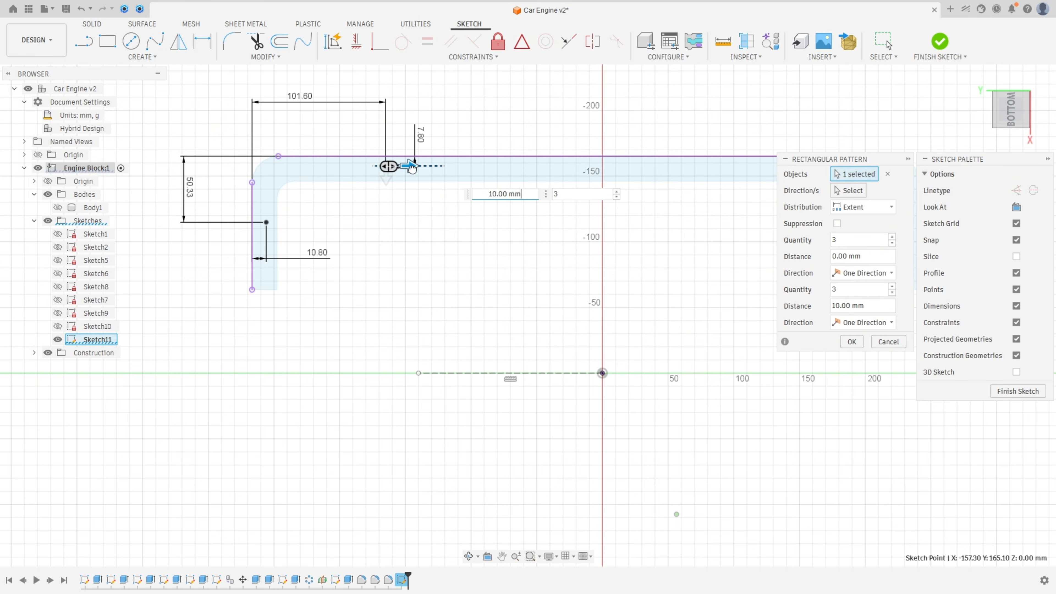
{"action": "left_click_drag", "start_coordinate": [412, 166], "coordinate": [510, 177]}
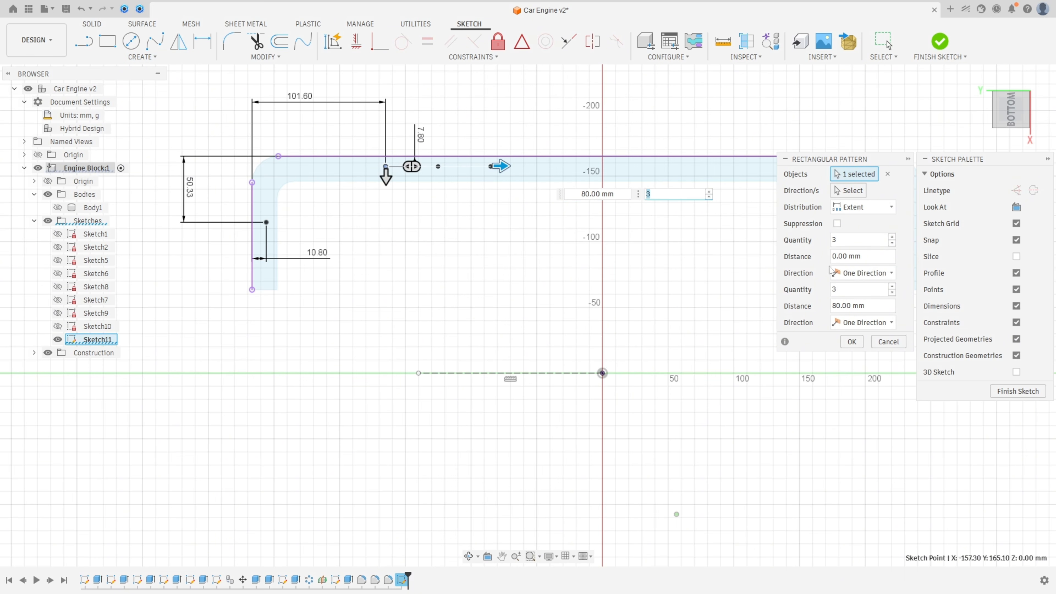
{"action": "left_click", "coordinate": [891, 243]}
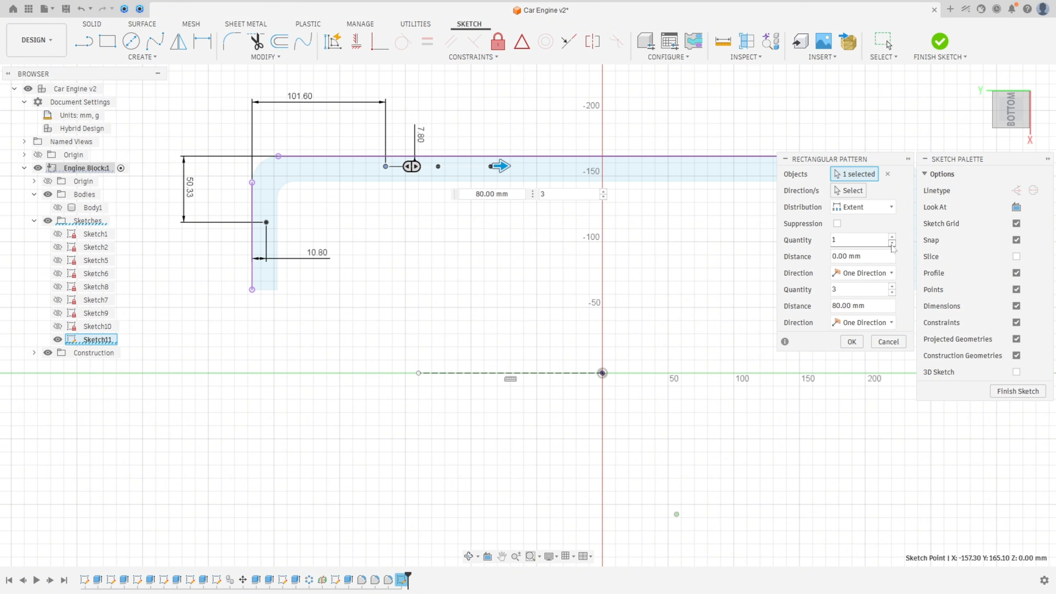
{"action": "left_click", "coordinate": [892, 286]}
{"action": "key", "text": "Tab"}
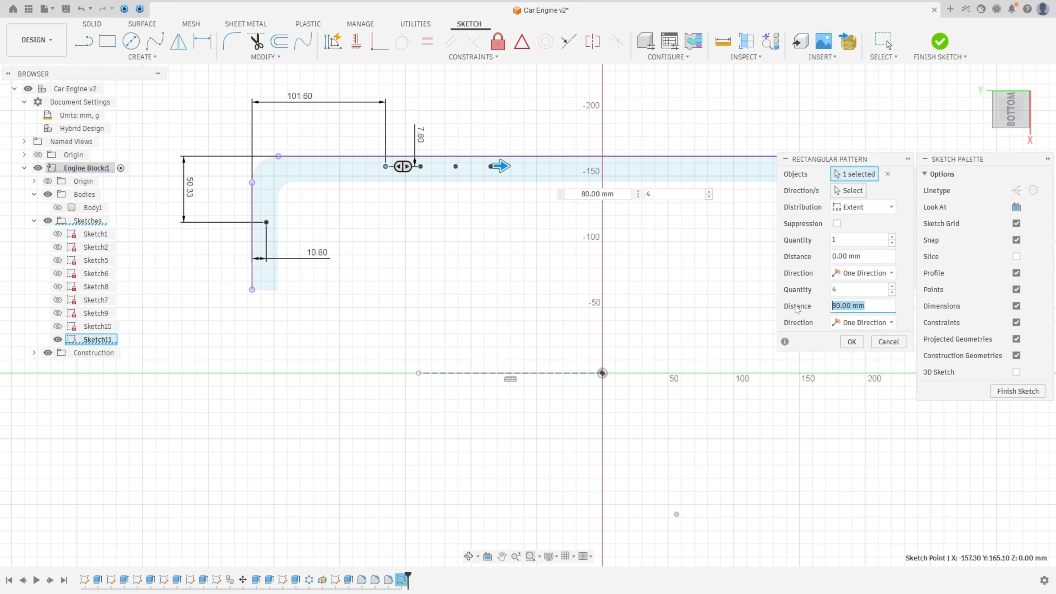
{"action": "type", "text": "101,6"}
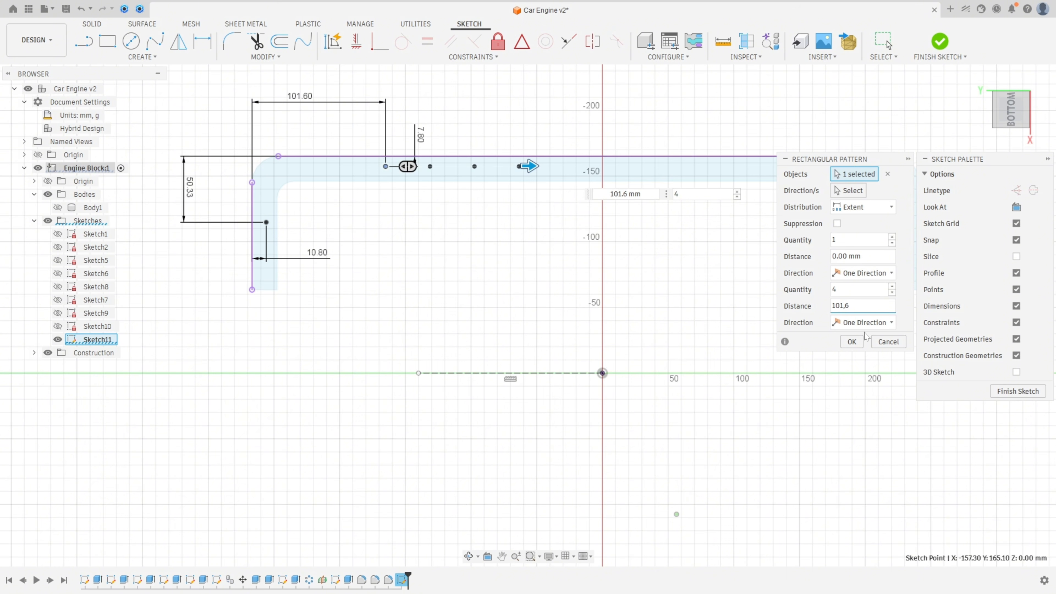
Step: Try the point pattern with Spacing distribution, quantity 4 and a distance of 101.6 m, and apply it
{"action": "left_click", "coordinate": [868, 210]}
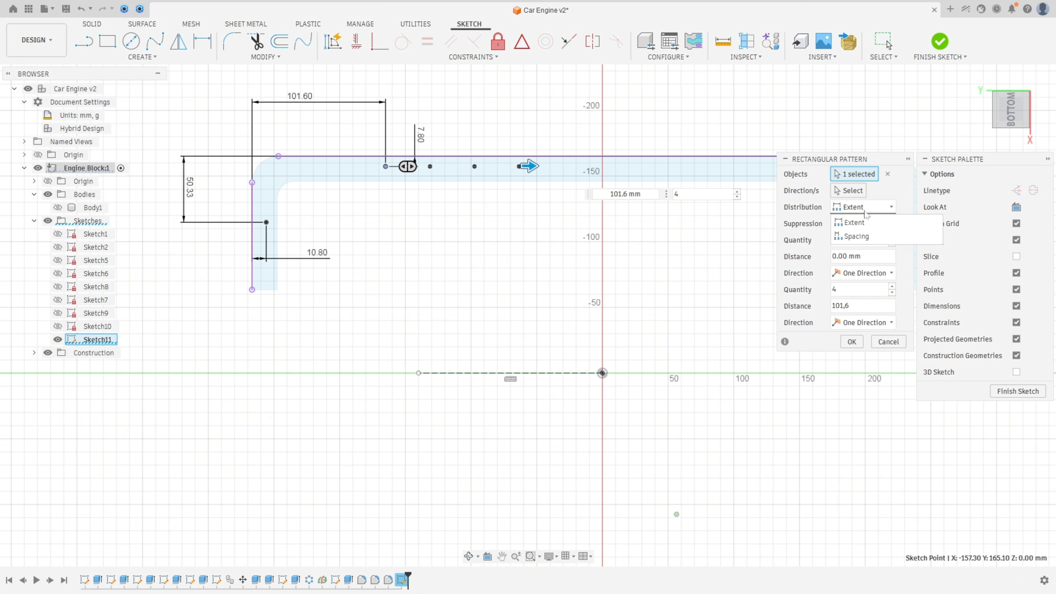
{"action": "left_click", "coordinate": [861, 240]}
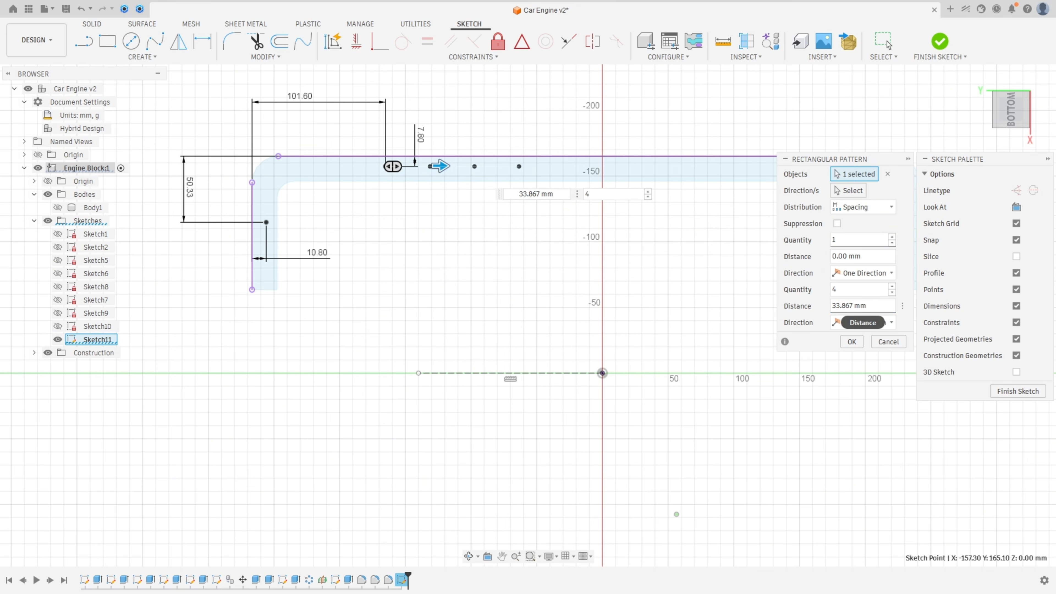
{"action": "triple_click", "coordinate": [861, 306]}
{"action": "type", "text": "101m"}
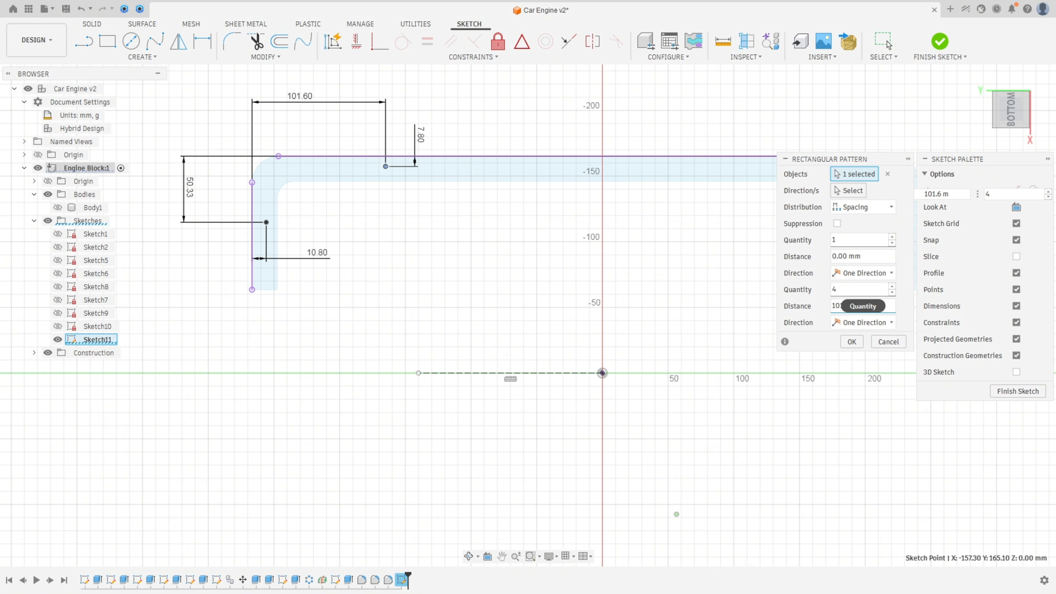
{"action": "scroll", "coordinate": [807, 308], "scroll_direction": "down", "scroll_amount": 5}
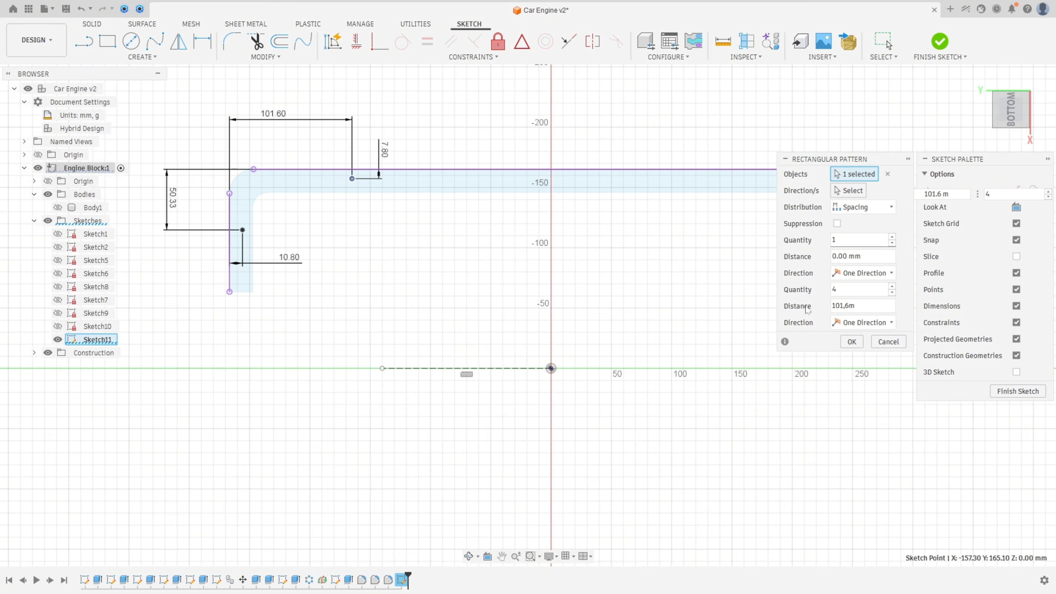
{"action": "scroll", "coordinate": [806, 308], "scroll_direction": "up", "scroll_amount": 5}
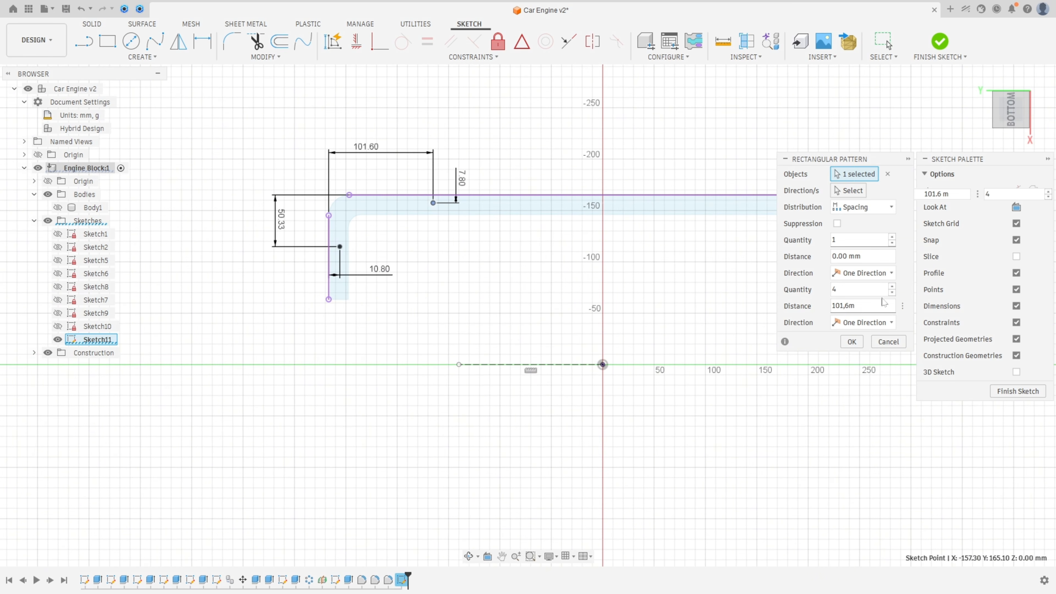
{"action": "left_click", "coordinate": [892, 292]}
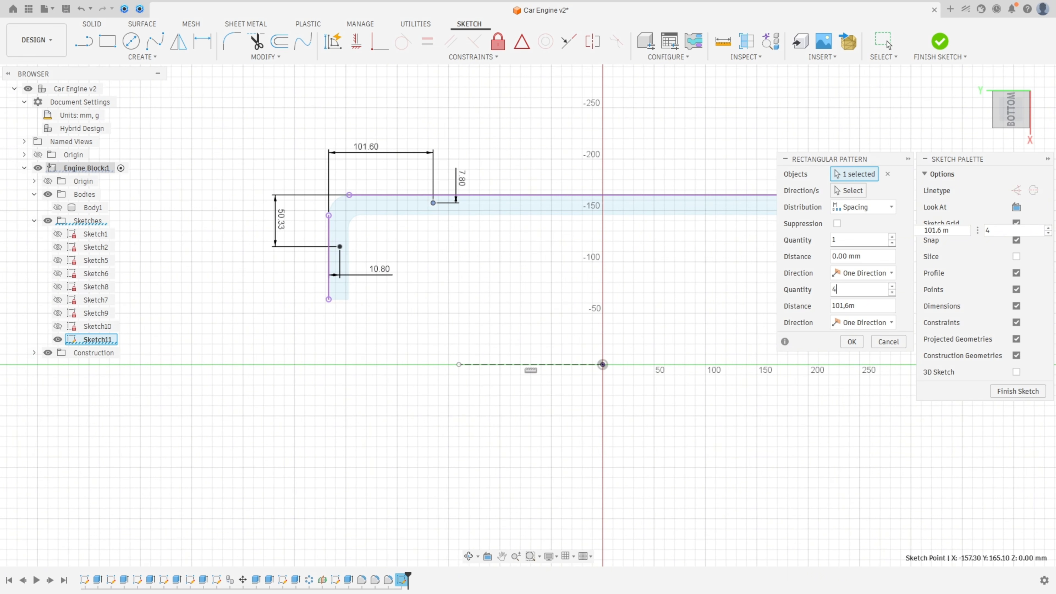
{"action": "left_click", "coordinate": [852, 342]}
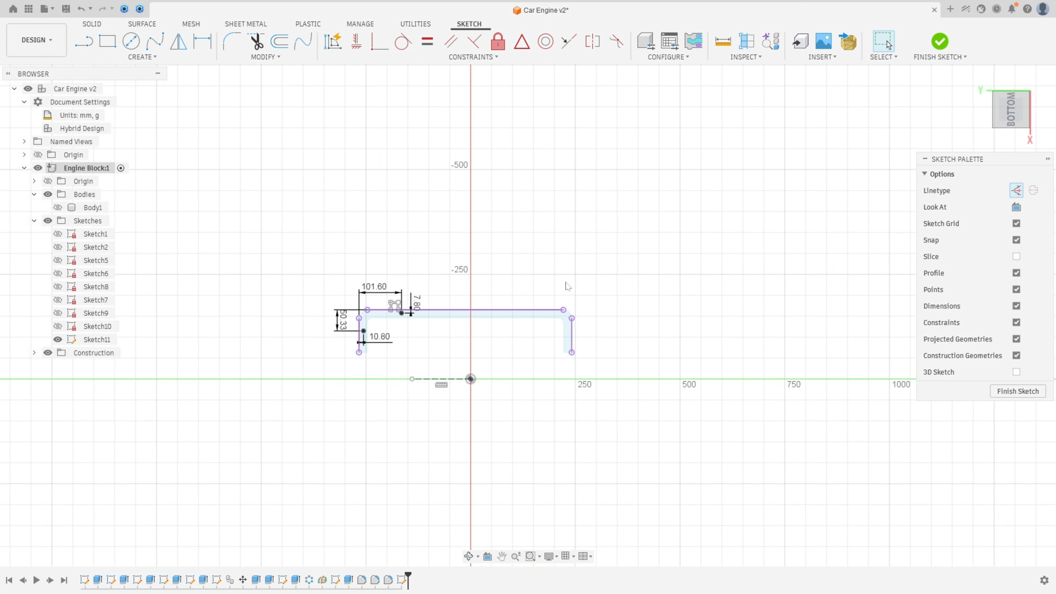
Step: Undo the rectangular pattern of the long-band point
{"action": "right_click", "coordinate": [591, 284]}
{"action": "left_click", "coordinate": [593, 286]}
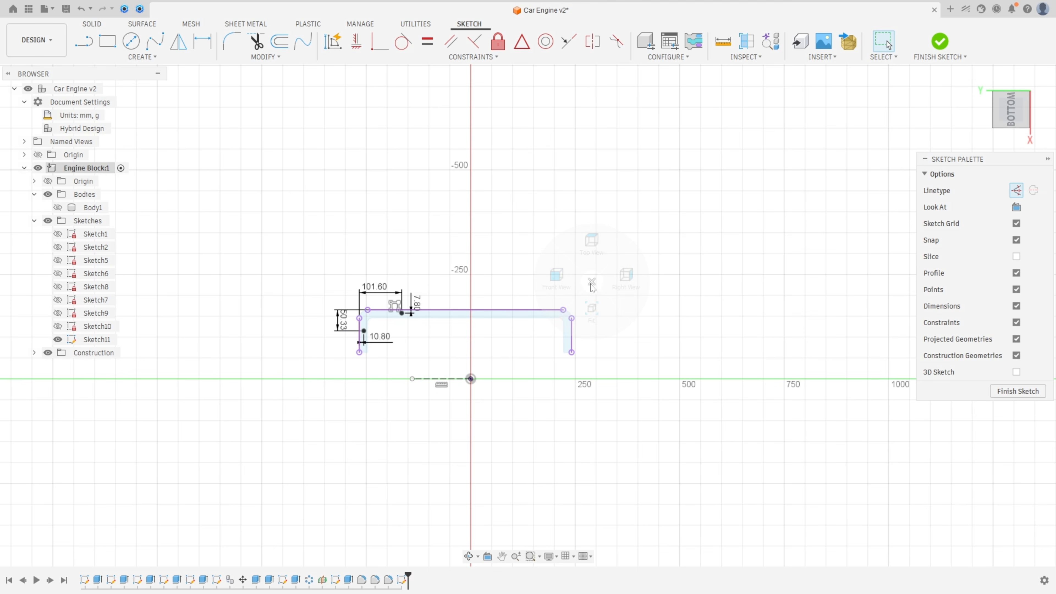
{"action": "right_click", "coordinate": [456, 295]}
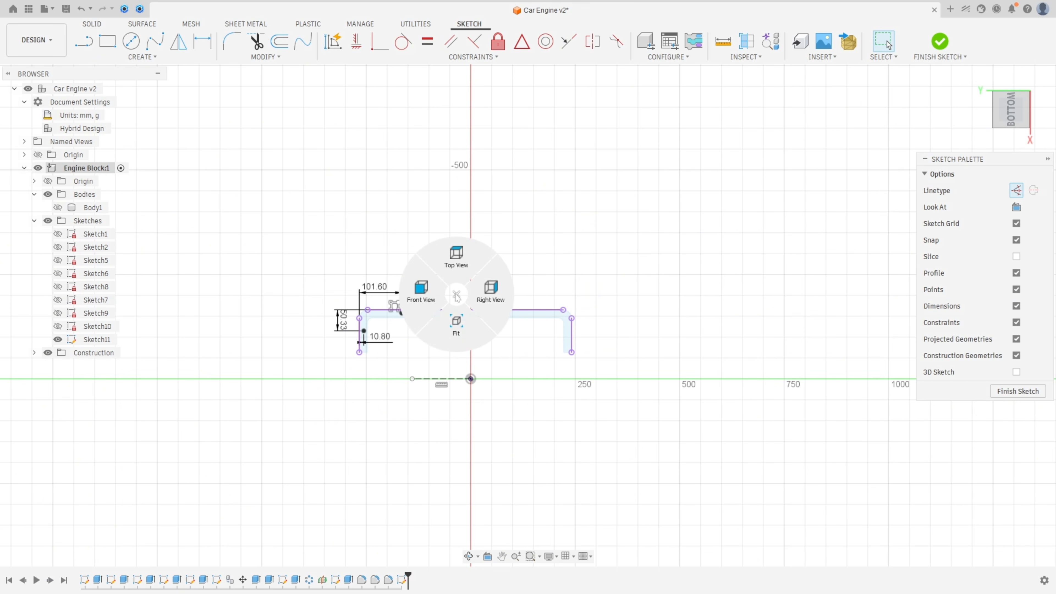
{"action": "left_click", "coordinate": [456, 296]}
{"action": "scroll", "coordinate": [440, 309], "scroll_direction": "up", "scroll_amount": 6}
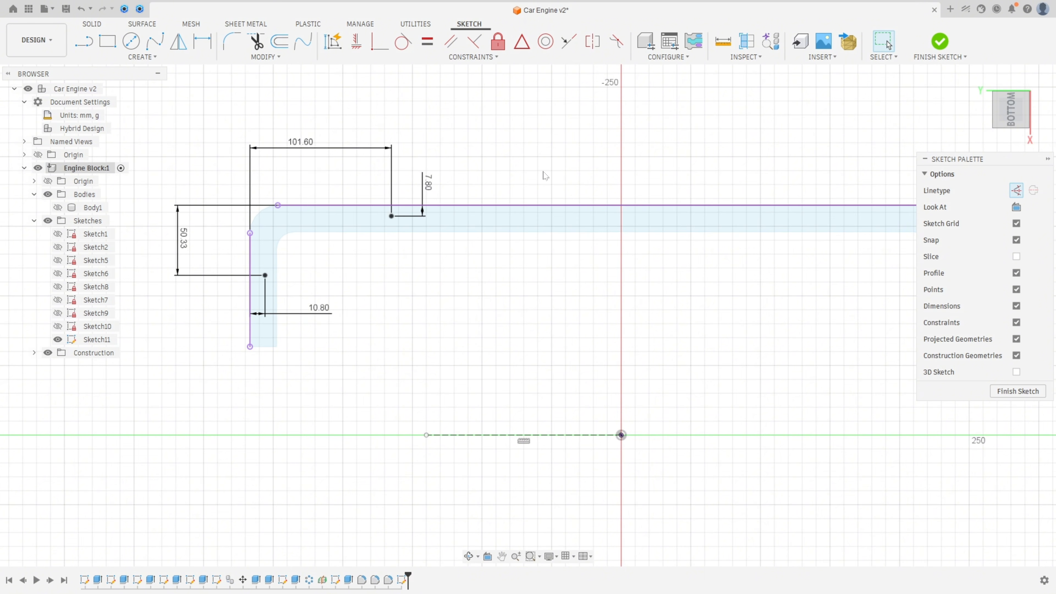
Step: Pattern the long-band point along the projected long edge with Spacing distribution, quantity 4 and a distance of -101.6 mm
{"action": "left_click", "coordinate": [142, 57]}
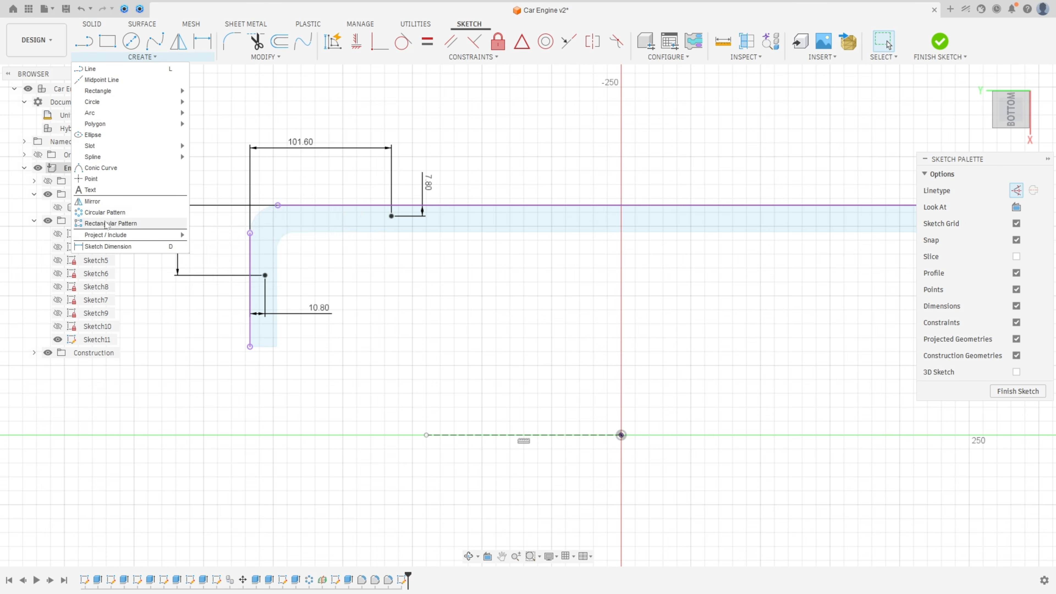
{"action": "left_click", "coordinate": [106, 225]}
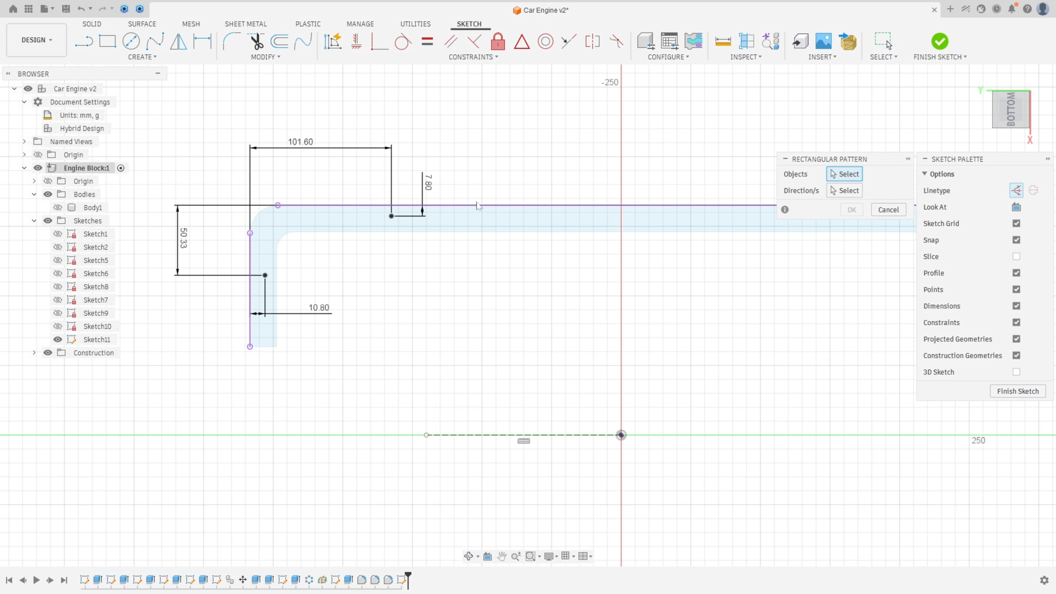
{"action": "left_click", "coordinate": [391, 217]}
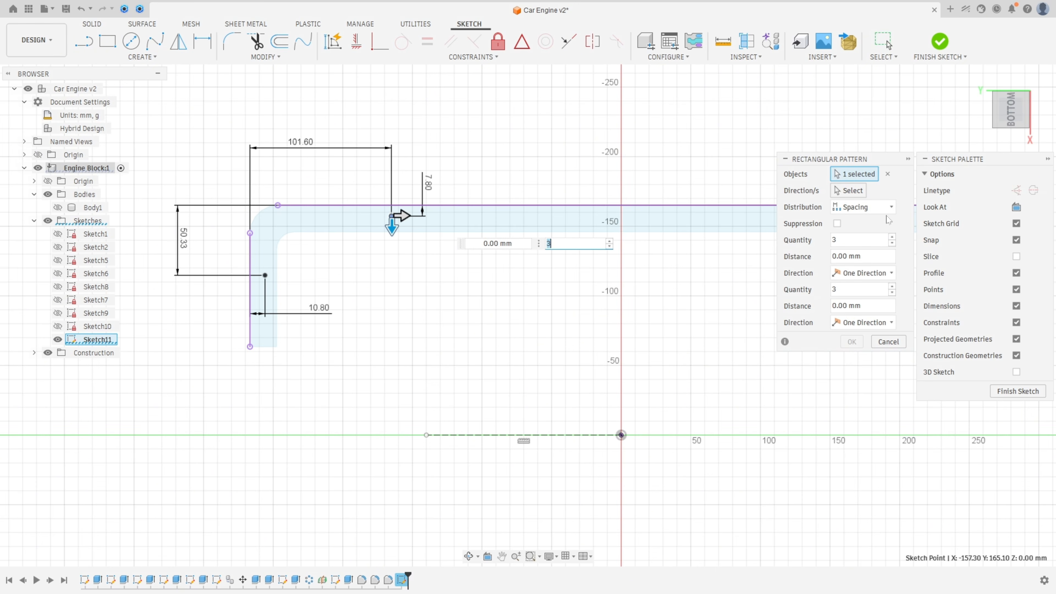
{"action": "left_click", "coordinate": [848, 190]}
{"action": "left_click", "coordinate": [565, 205]}
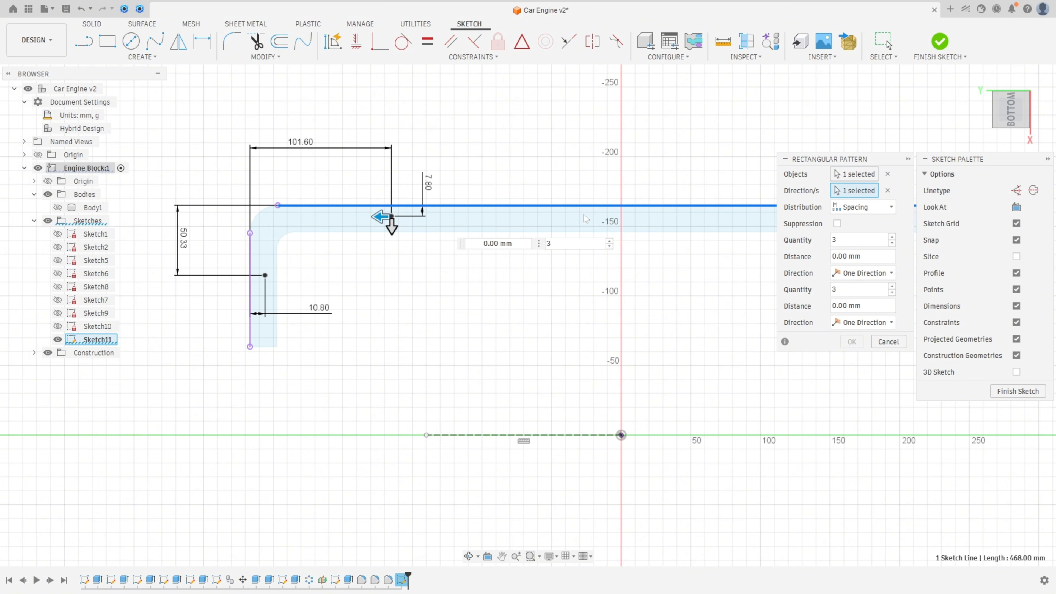
{"action": "left_click_drag", "start_coordinate": [384, 218], "coordinate": [517, 222]}
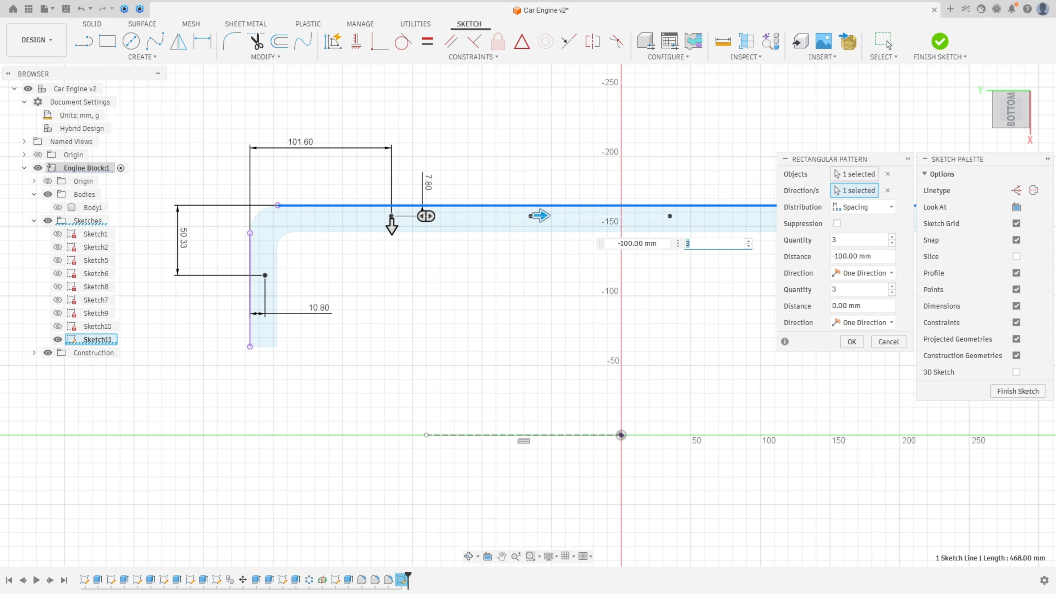
{"action": "type", "text": "4"}
{"action": "left_click", "coordinate": [844, 256]}
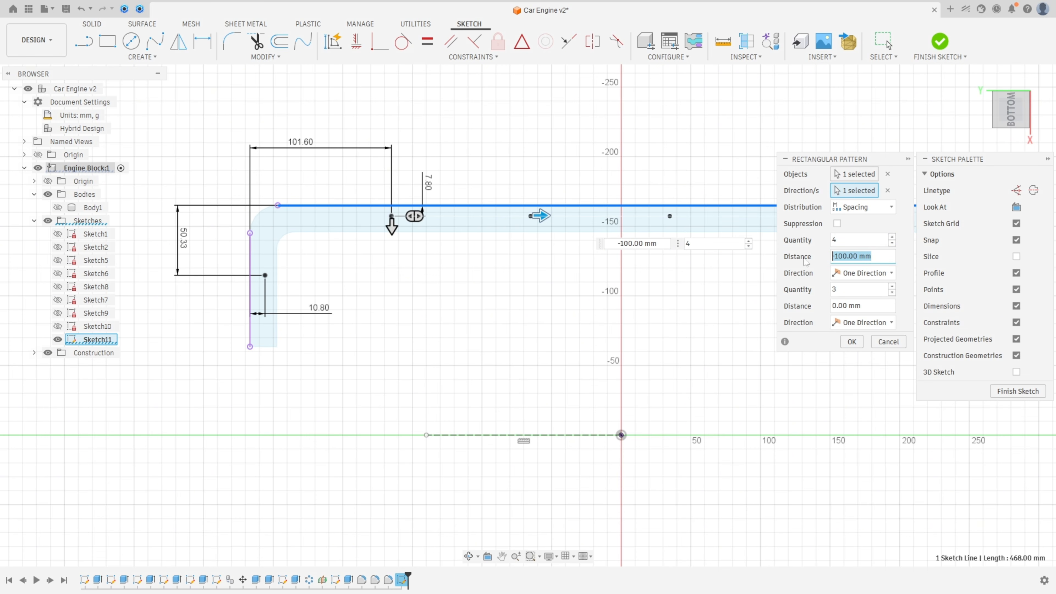
{"action": "type", "text": "-101,6"}
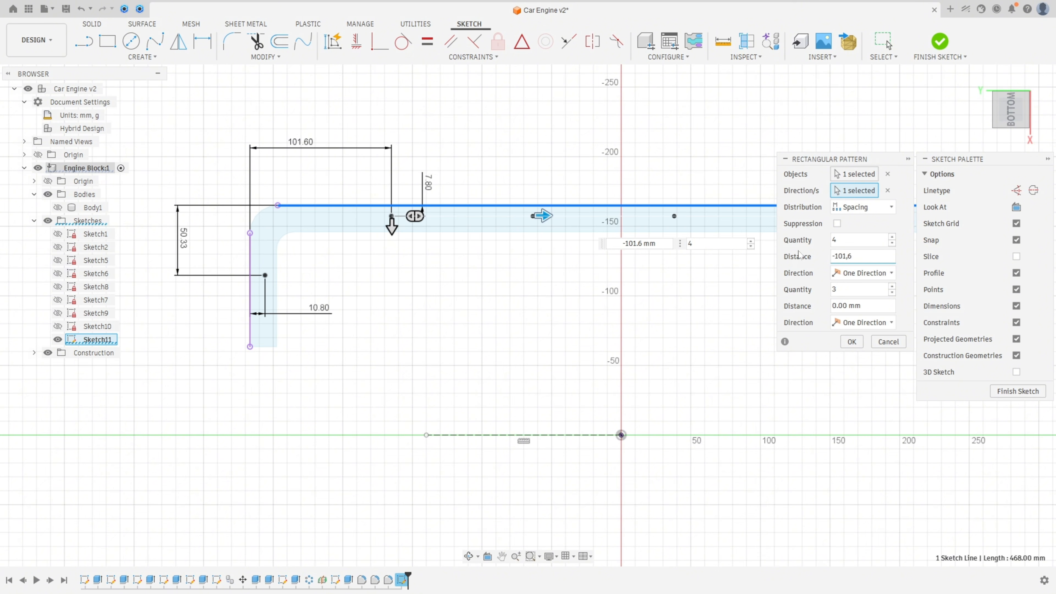
{"action": "scroll", "coordinate": [691, 245], "scroll_direction": "down", "scroll_amount": 4}
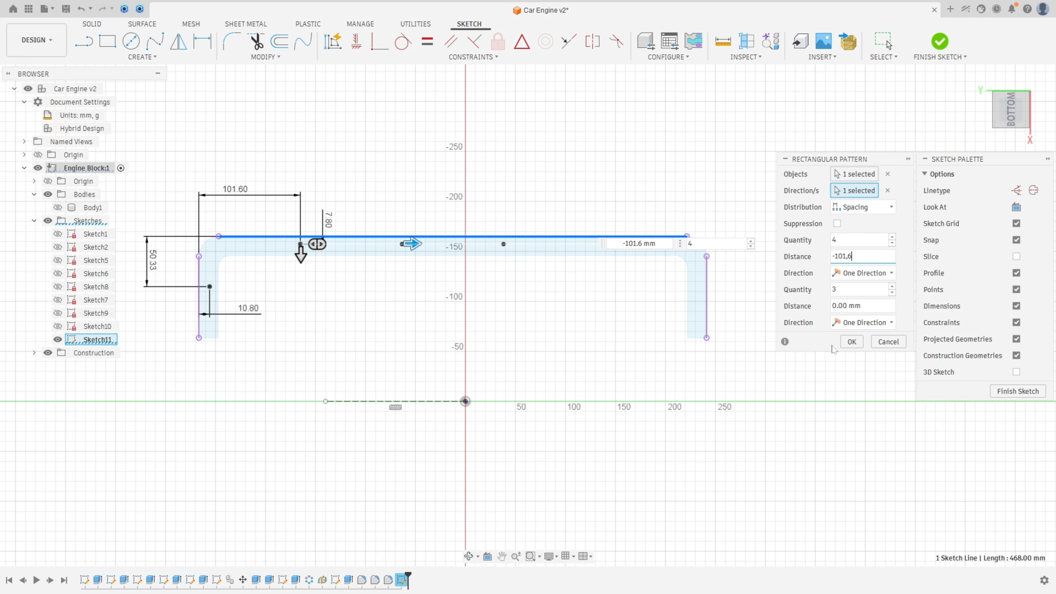
{"action": "left_click", "coordinate": [851, 342]}
{"action": "scroll", "coordinate": [416, 236], "scroll_direction": "up", "scroll_amount": 2}
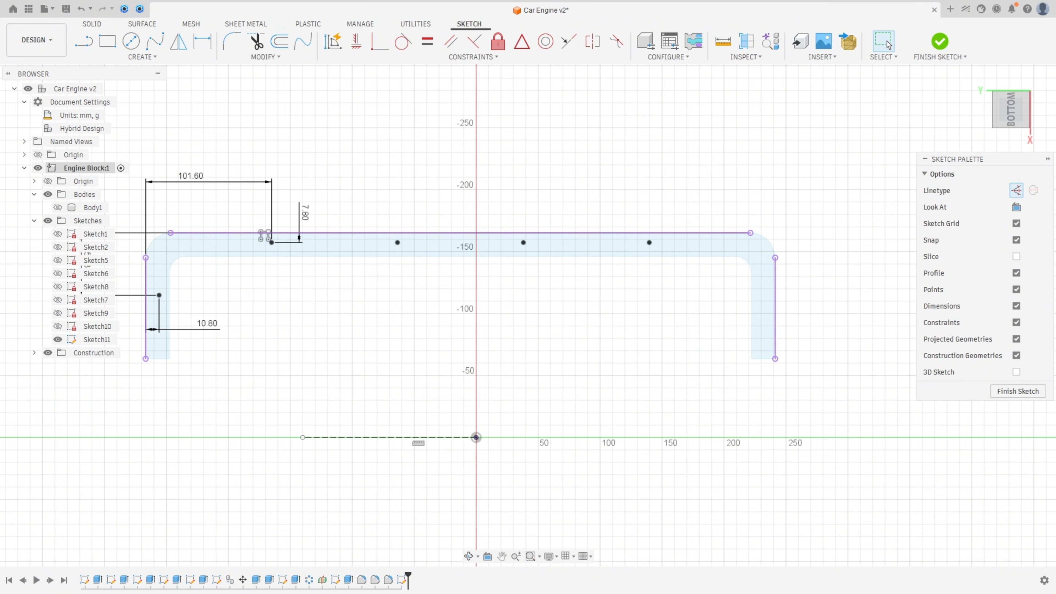
Step: Place a sketch point on the right end band and constrain it horizontally to the left end-band point
{"action": "left_click", "coordinate": [142, 56]}
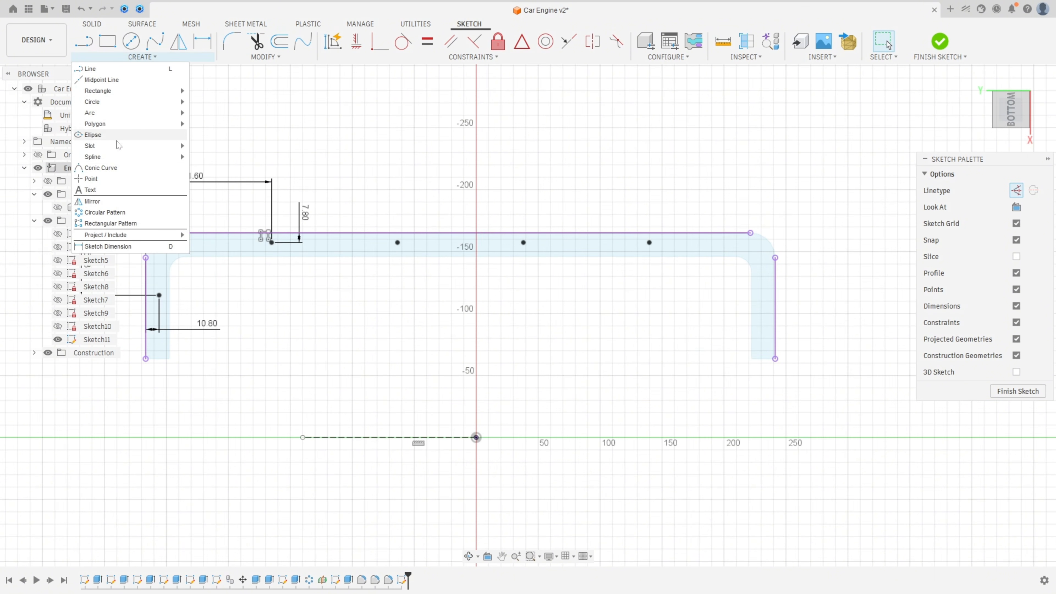
{"action": "left_click", "coordinate": [106, 186]}
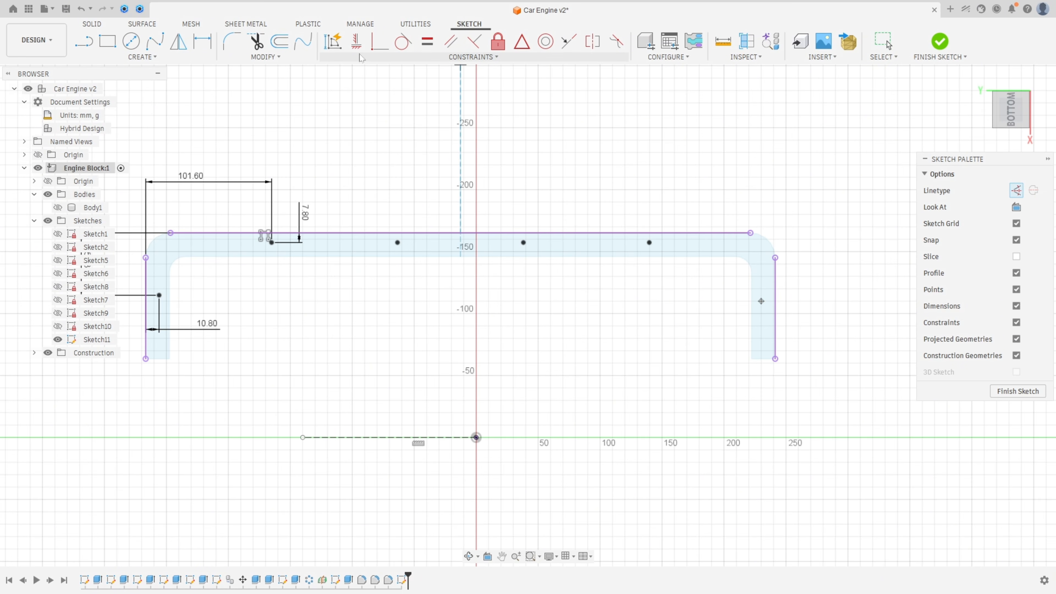
{"action": "left_click", "coordinate": [357, 40]}
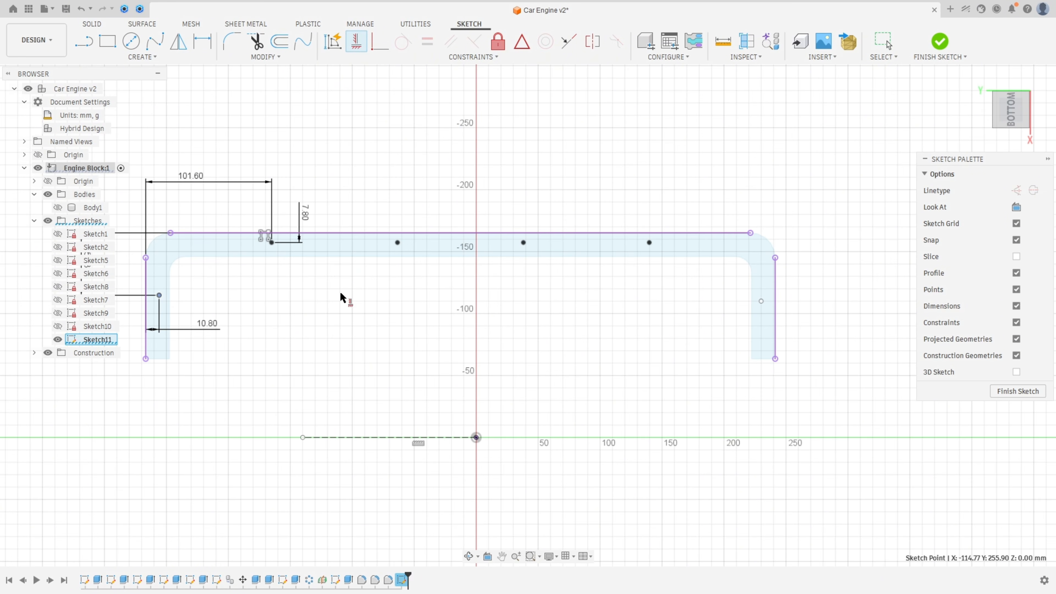
{"action": "left_click", "coordinate": [761, 303]}
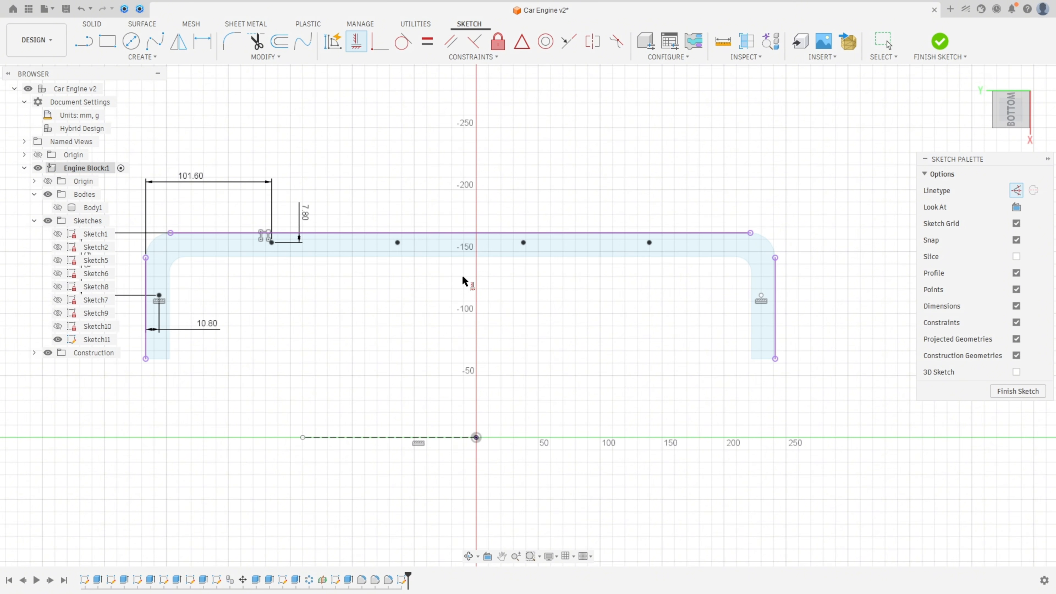
Step: Dimension the right end-band point 10.8 mm from the projected right edge
{"action": "left_click", "coordinate": [204, 44]}
{"action": "left_click", "coordinate": [765, 293]}
{"action": "left_click", "coordinate": [775, 294]}
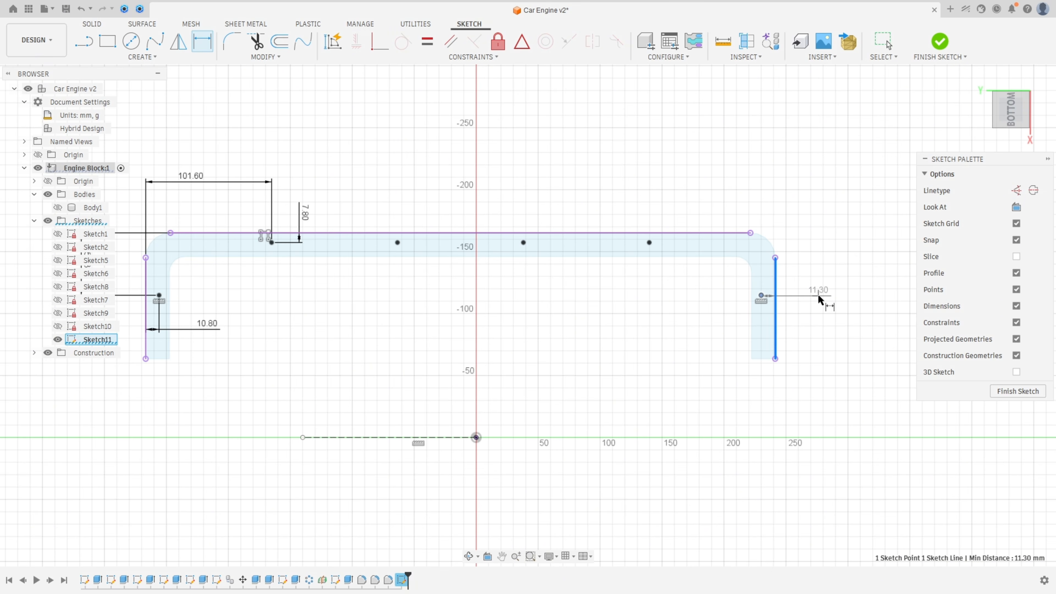
{"action": "left_click", "coordinate": [819, 295]}
{"action": "type", "text": "10,8"}
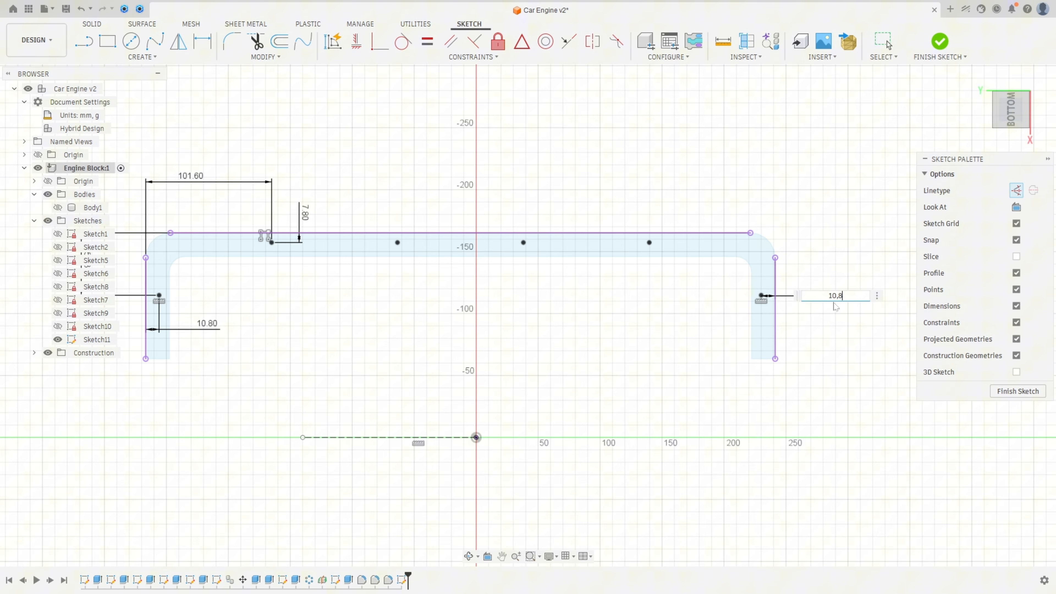
{"action": "key", "text": "Return"}
Step: Mirror the two end-band points and the four long-band points across the dashed horizontal construction line
{"action": "scroll", "coordinate": [824, 300], "scroll_direction": "down", "scroll_amount": 3}
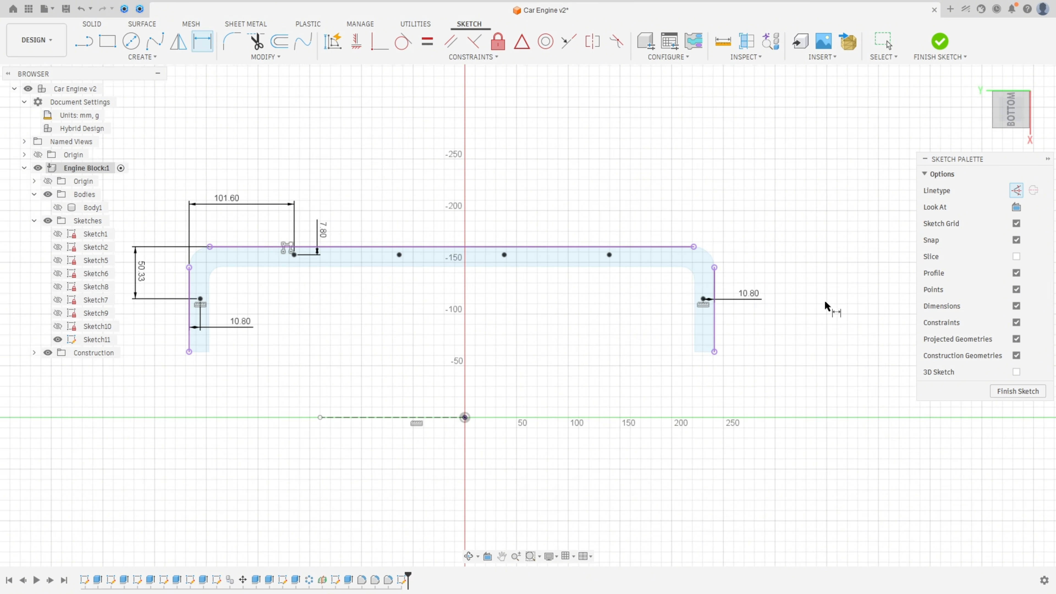
{"action": "left_click", "coordinate": [179, 41]}
{"action": "left_click", "coordinate": [255, 291]}
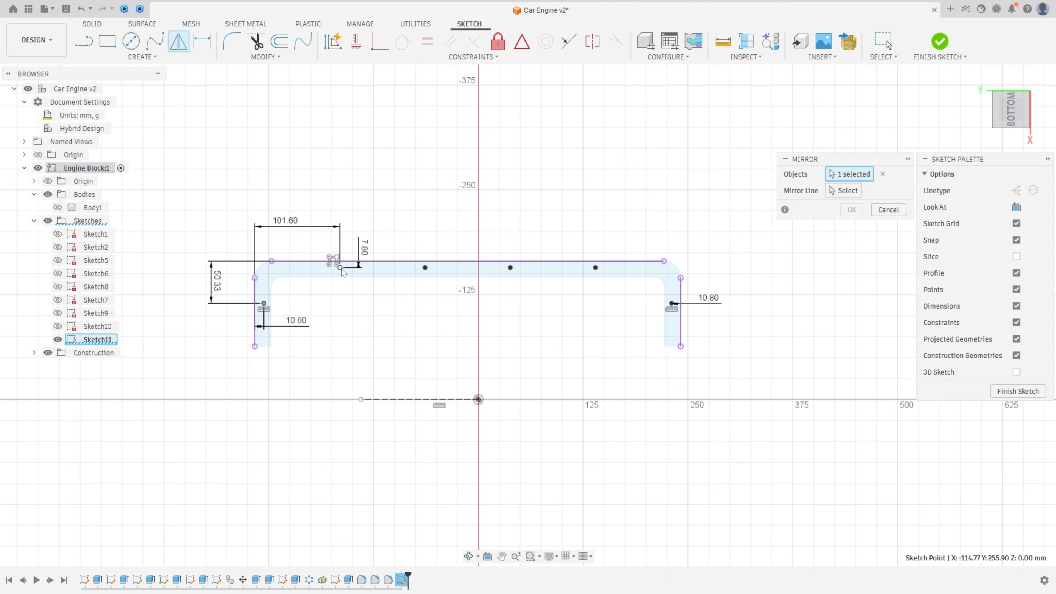
{"action": "left_click", "coordinate": [425, 268]}
{"action": "left_click", "coordinate": [510, 268]}
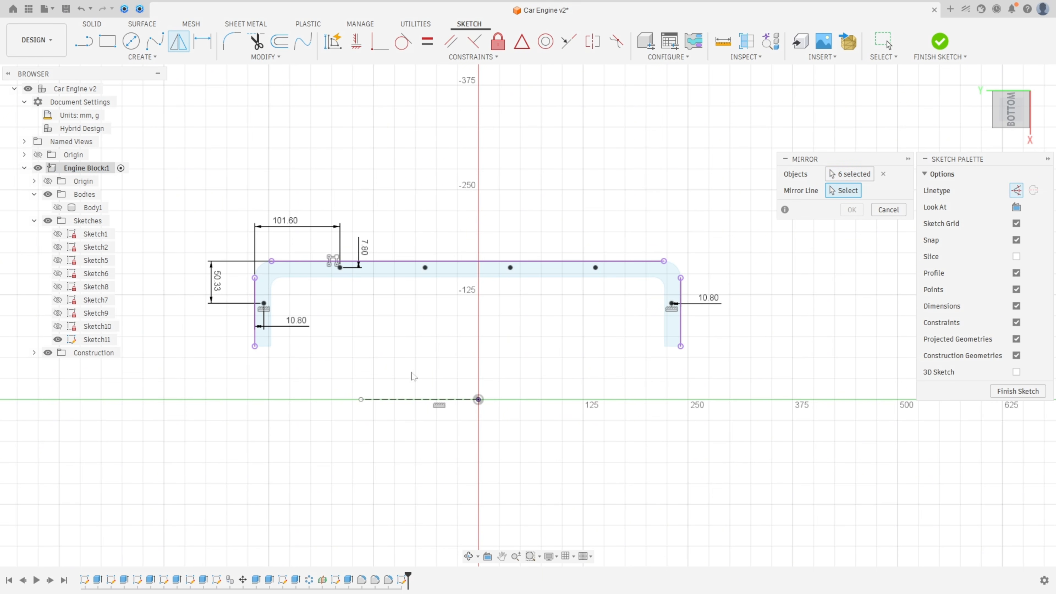
{"action": "left_click", "coordinate": [462, 398]}
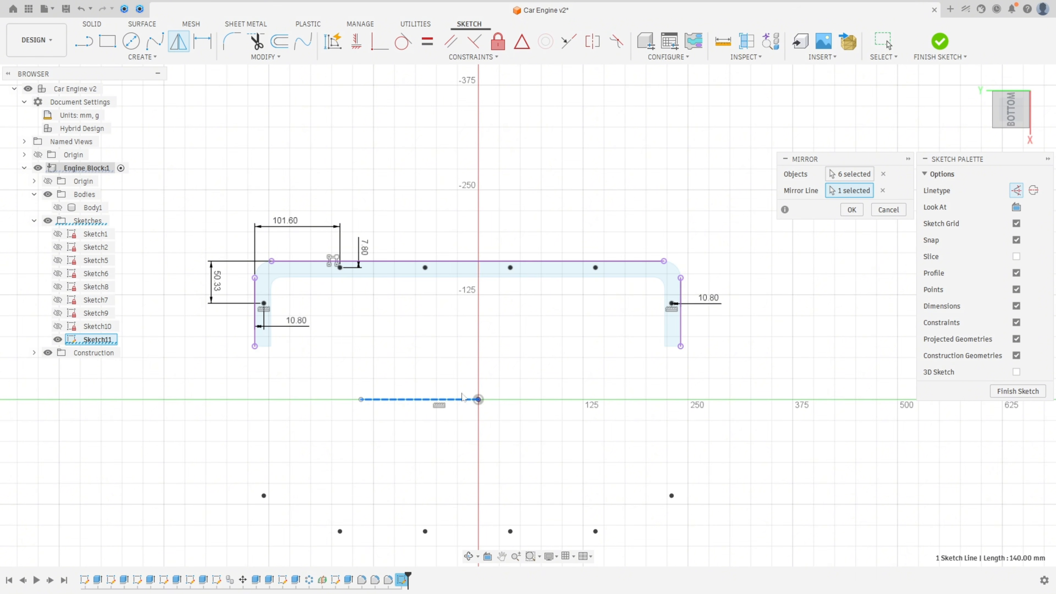
{"action": "left_click", "coordinate": [851, 210]}
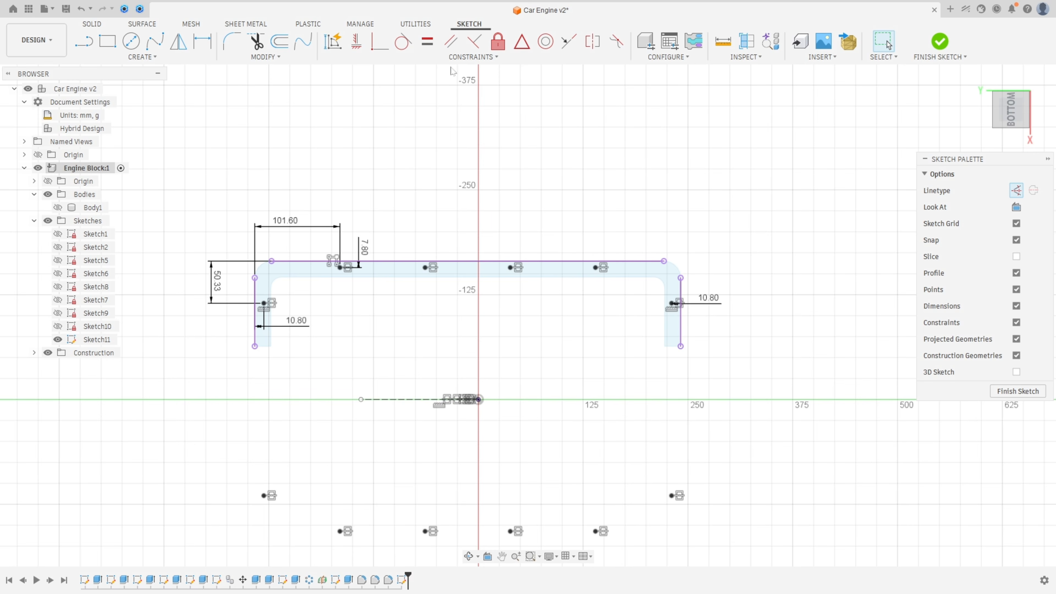
Step: Align the construction line's free endpoint vertically with the lower endpoint of the left projected edge
{"action": "left_click", "coordinate": [356, 42]}
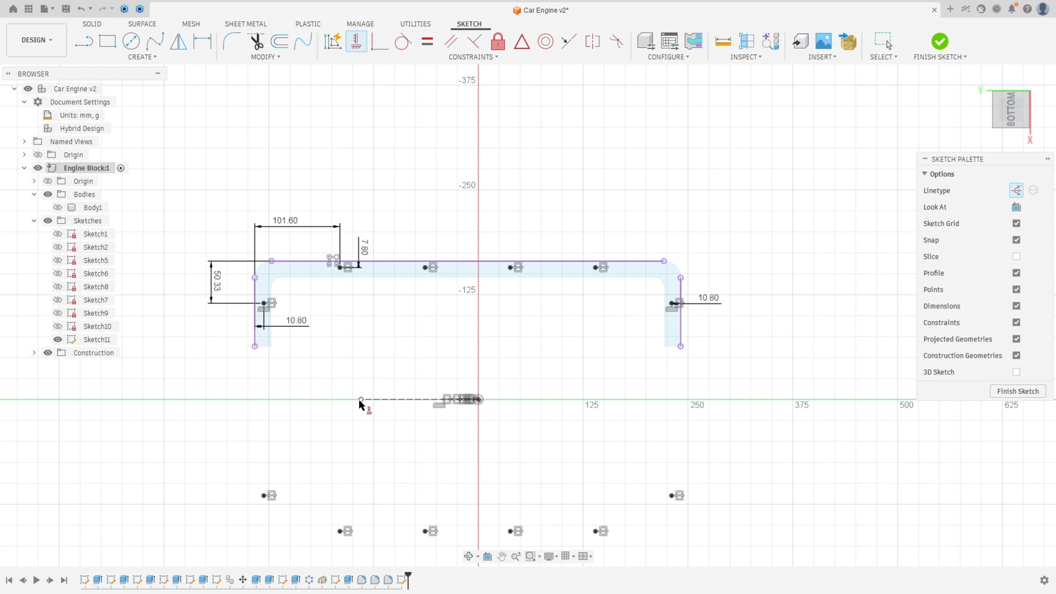
{"action": "left_click", "coordinate": [255, 346]}
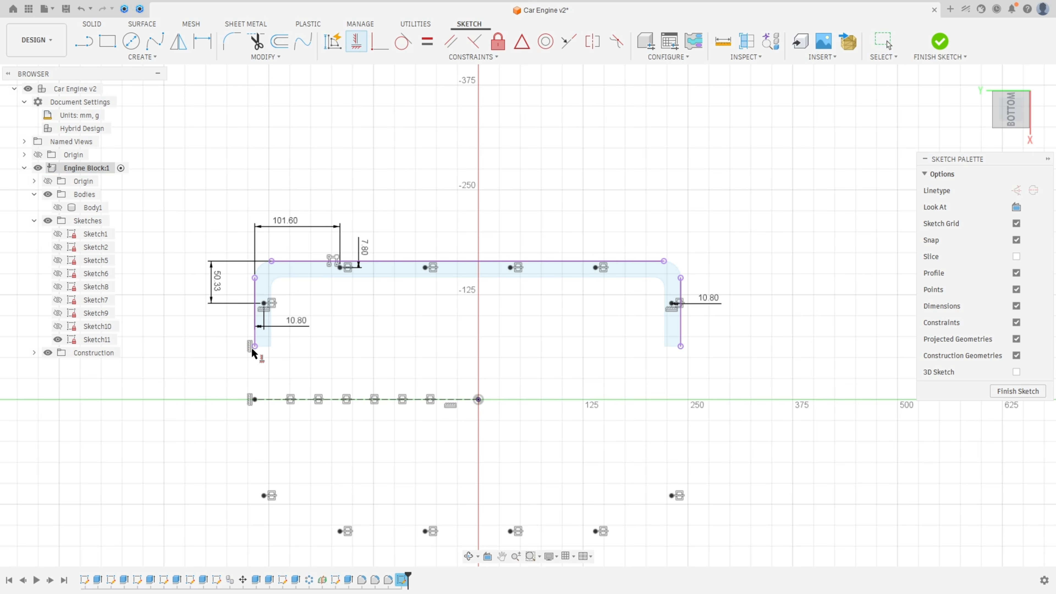
{"action": "scroll", "coordinate": [685, 118], "scroll_direction": "down", "scroll_amount": 3}
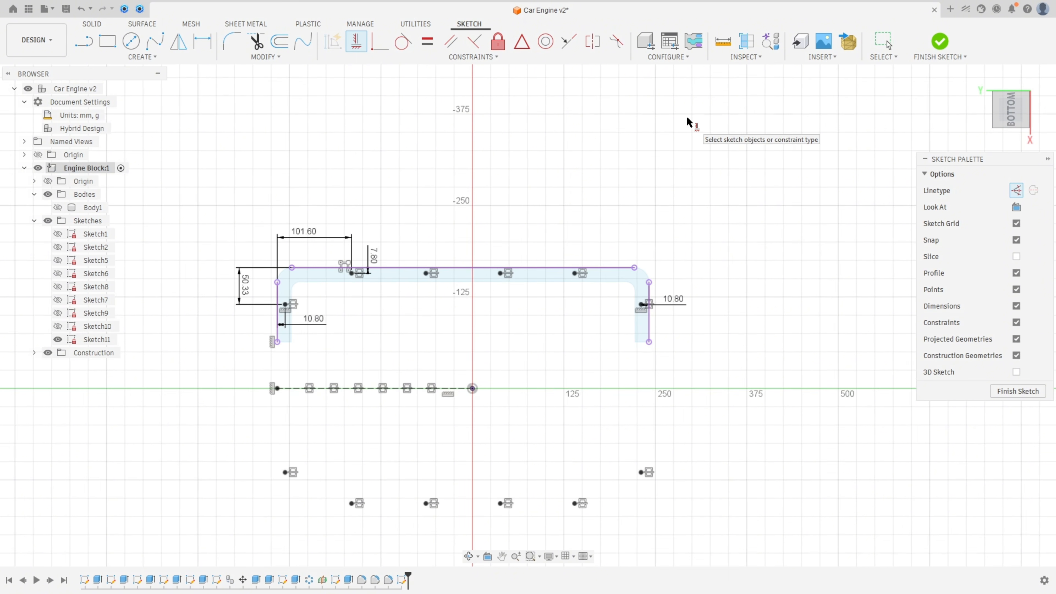
Step: Finish the rim-point sketch and make the engine block's Body1 visible again
{"action": "left_click", "coordinate": [937, 43]}
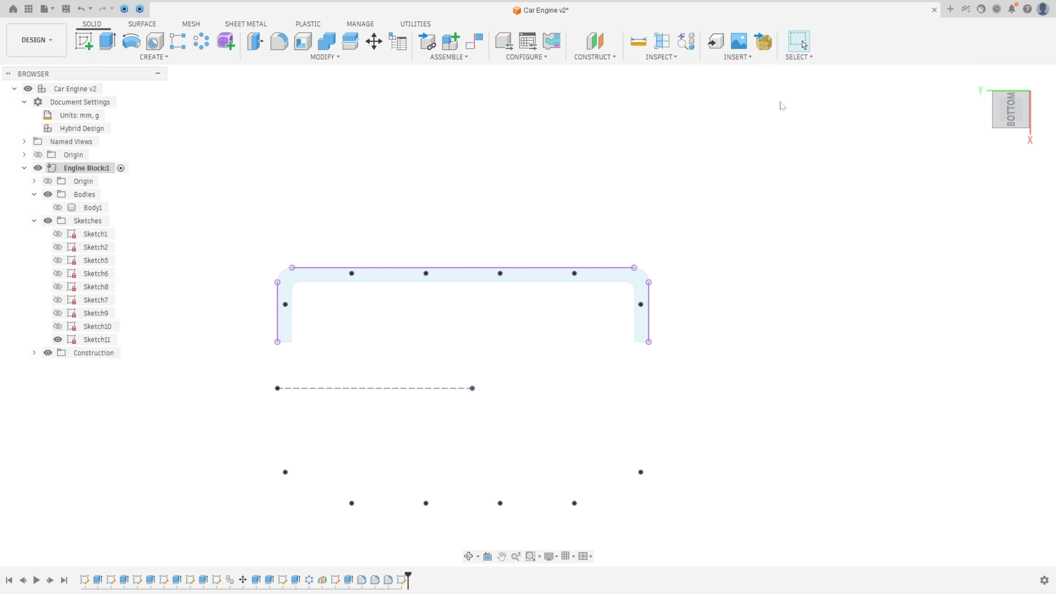
{"action": "left_click", "coordinate": [58, 207]}
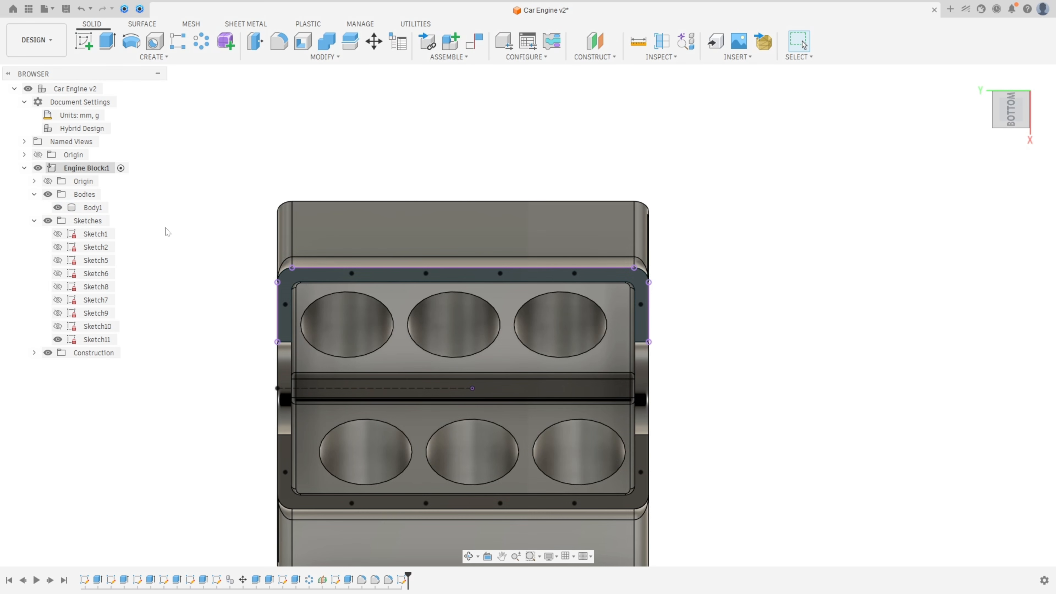
{"action": "middle_click_drag", "start_coordinate": [169, 232], "coordinate": [813, 219], "text": "shift"}
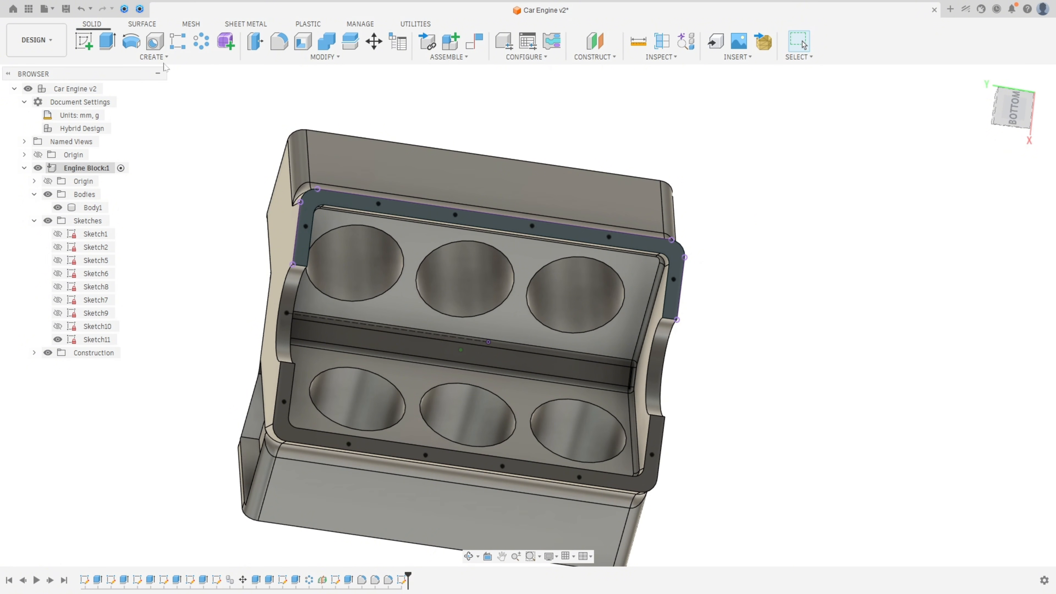
Step: Start a Hole feature placed from multiple sketch points and select all twelve points around the block's bottom rim
{"action": "left_click", "coordinate": [155, 42]}
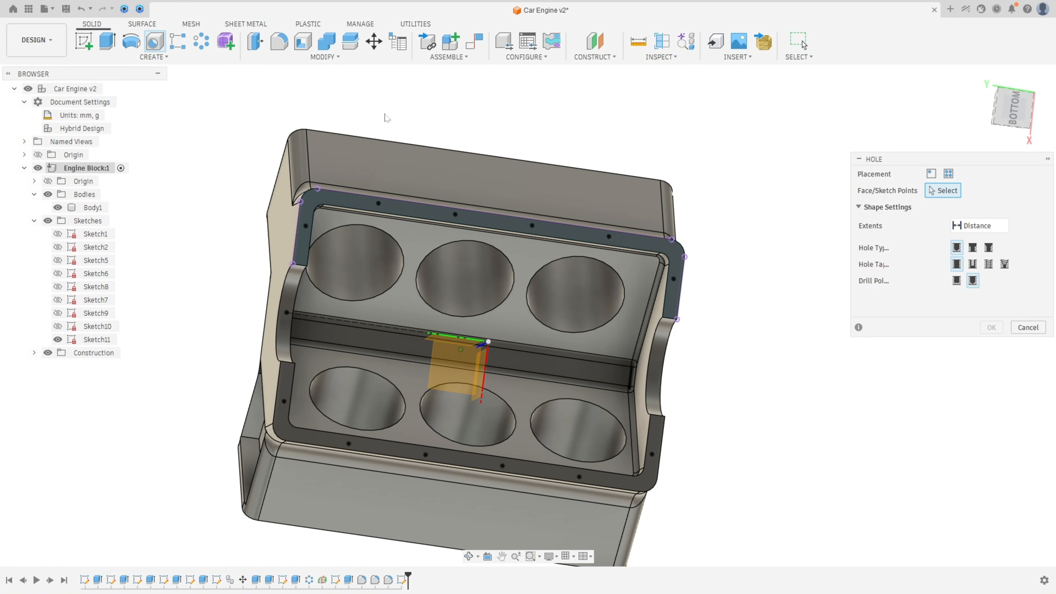
{"action": "middle_click_drag", "start_coordinate": [387, 119], "coordinate": [711, 182]}
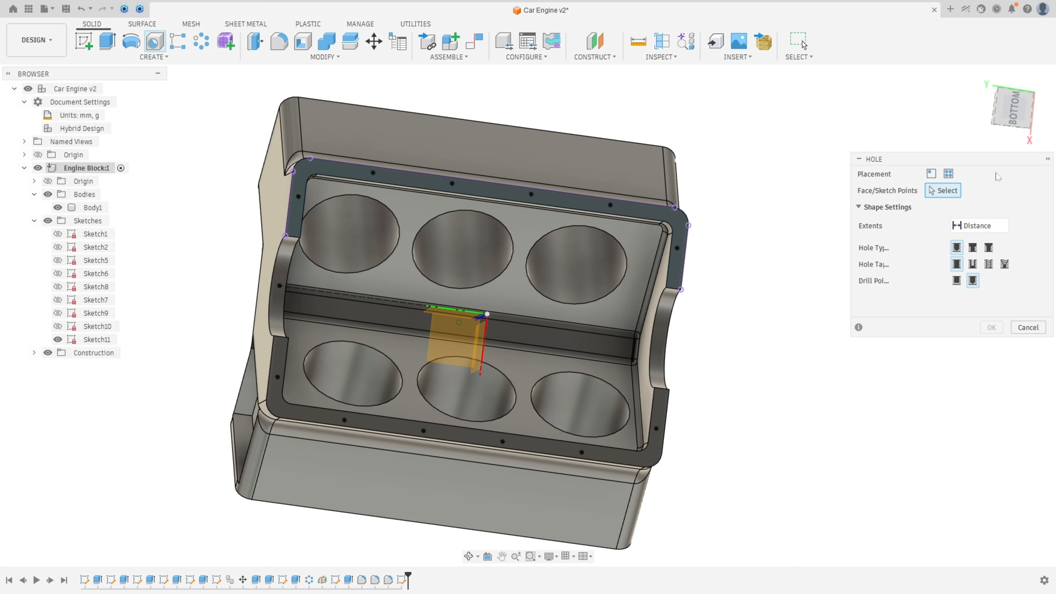
{"action": "left_click", "coordinate": [949, 174]}
{"action": "left_click", "coordinate": [298, 196]}
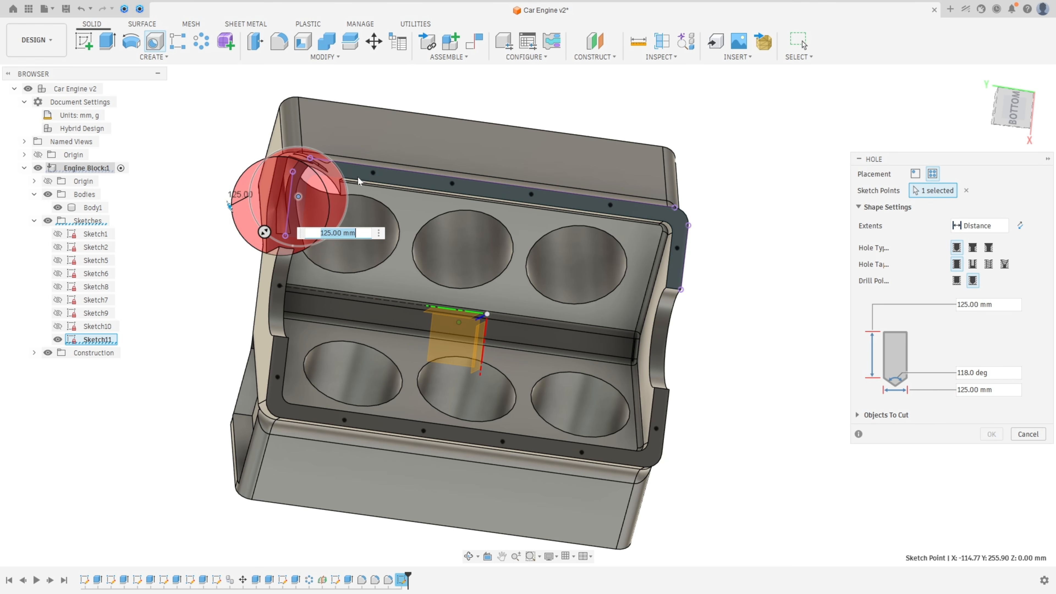
{"action": "left_click", "coordinate": [373, 172]}
{"action": "left_click", "coordinate": [451, 183]}
{"action": "left_click", "coordinate": [531, 194]}
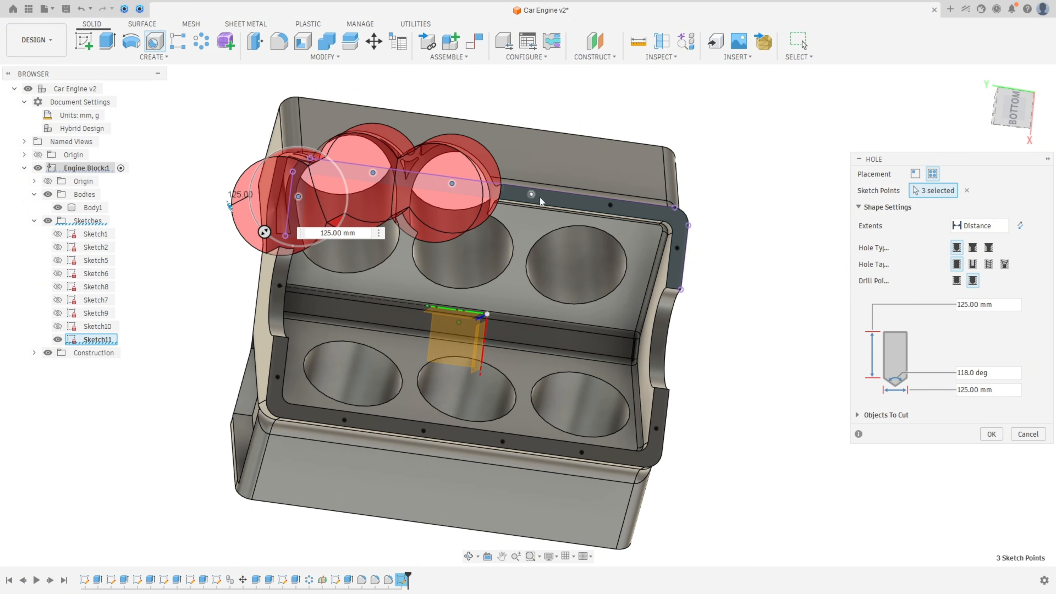
{"action": "left_click", "coordinate": [610, 204]}
{"action": "left_click", "coordinate": [677, 248]}
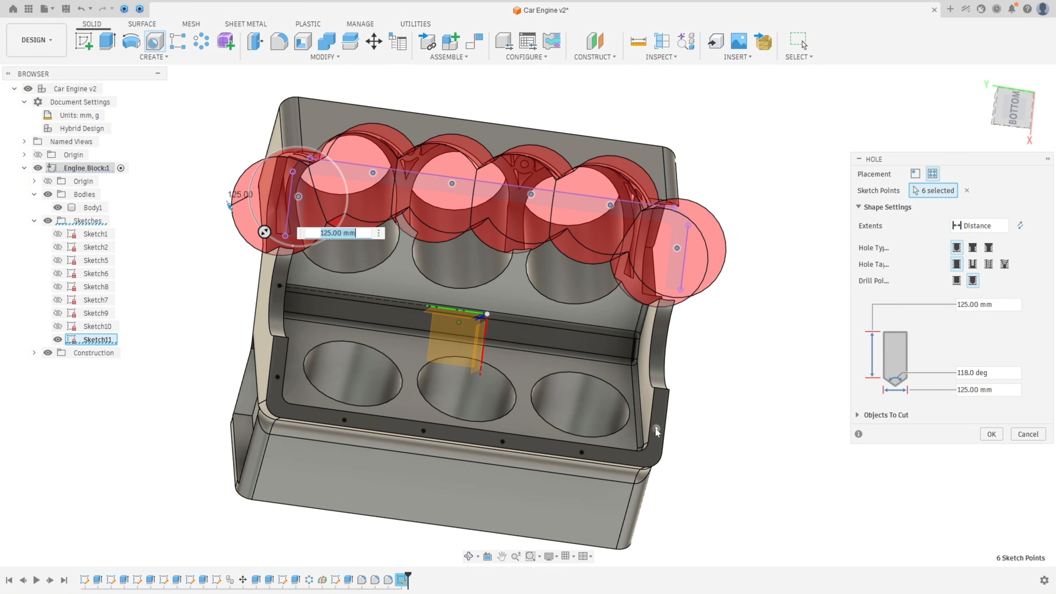
{"action": "left_click", "coordinate": [656, 429]}
{"action": "left_click", "coordinate": [582, 452]}
{"action": "left_click", "coordinate": [502, 441]}
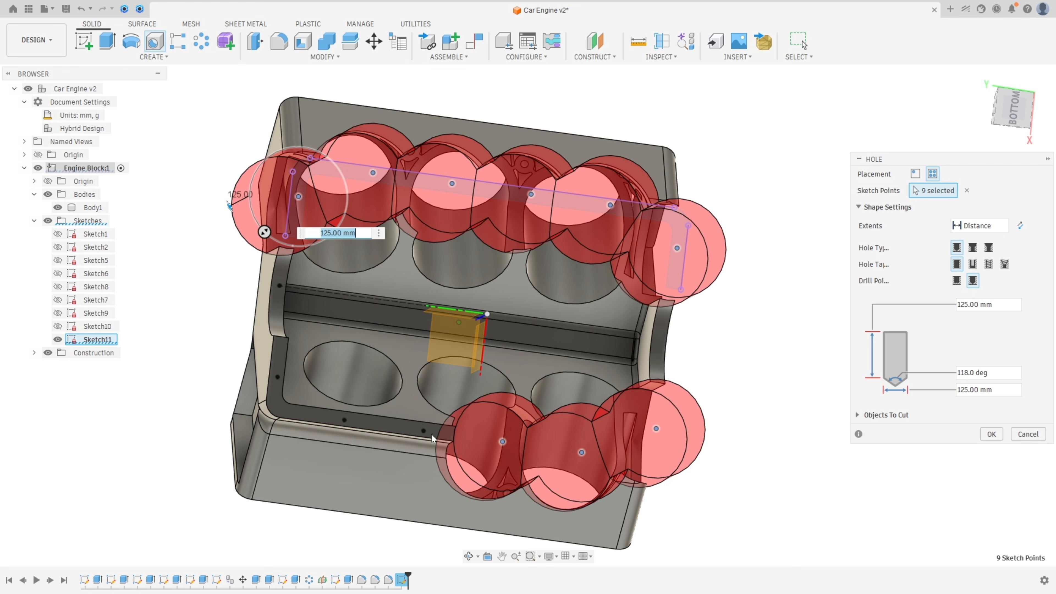
{"action": "left_click", "coordinate": [424, 430]}
{"action": "left_click", "coordinate": [344, 420]}
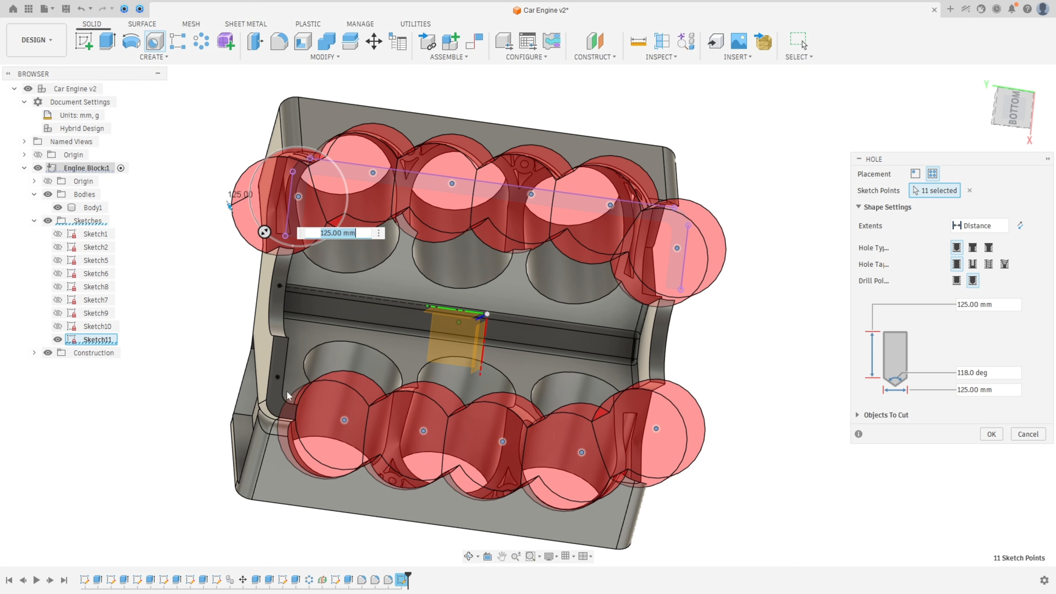
{"action": "left_click", "coordinate": [278, 377]}
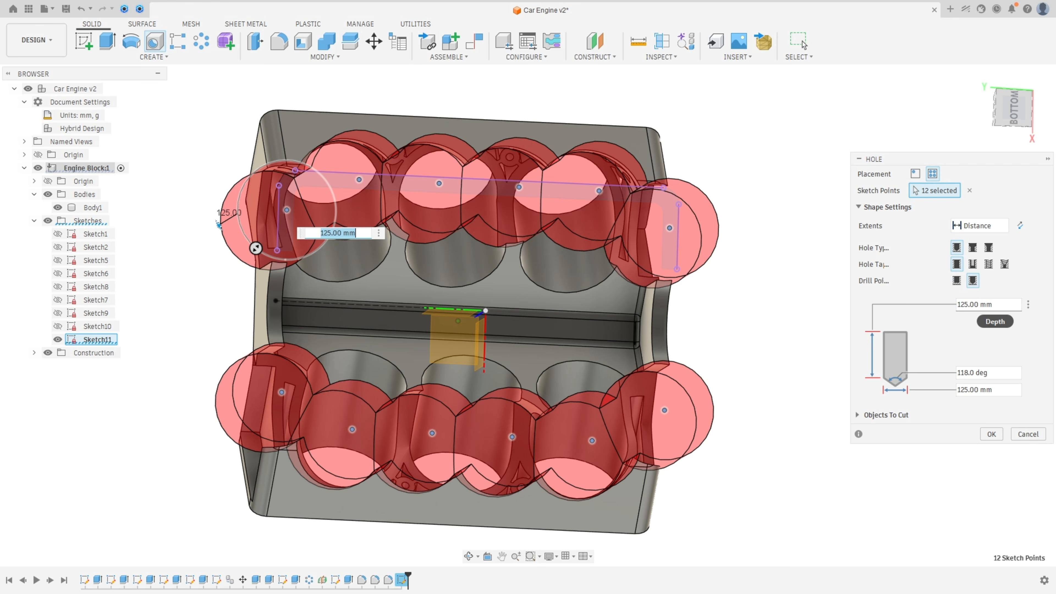
Step: Create the rim holes with a depth of 30 mm and a diameter of 8.5 mm, and save the design
{"action": "key", "text": "Tab"}
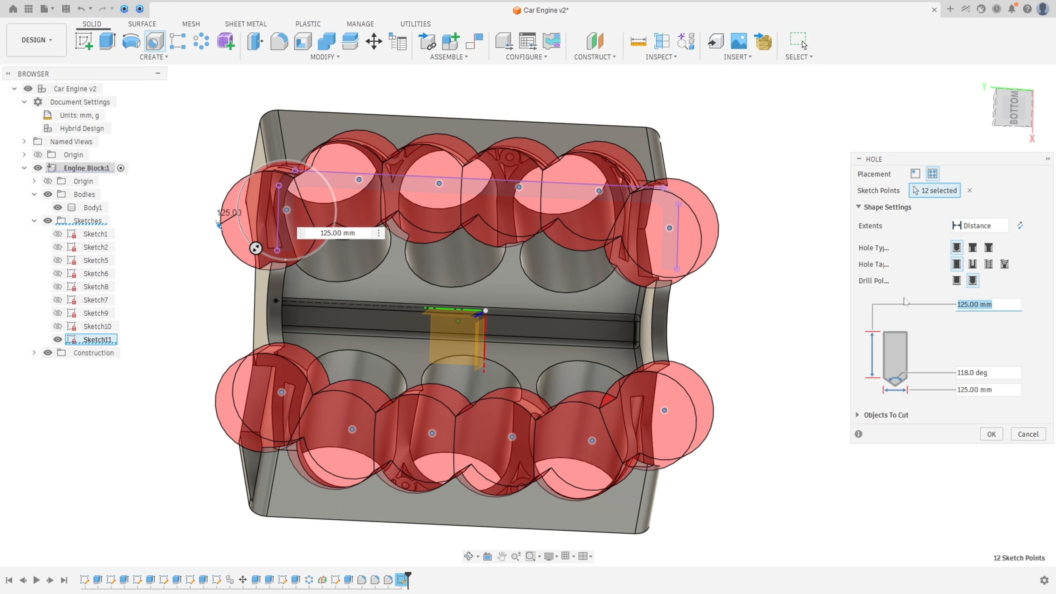
{"action": "type", "text": "30"}
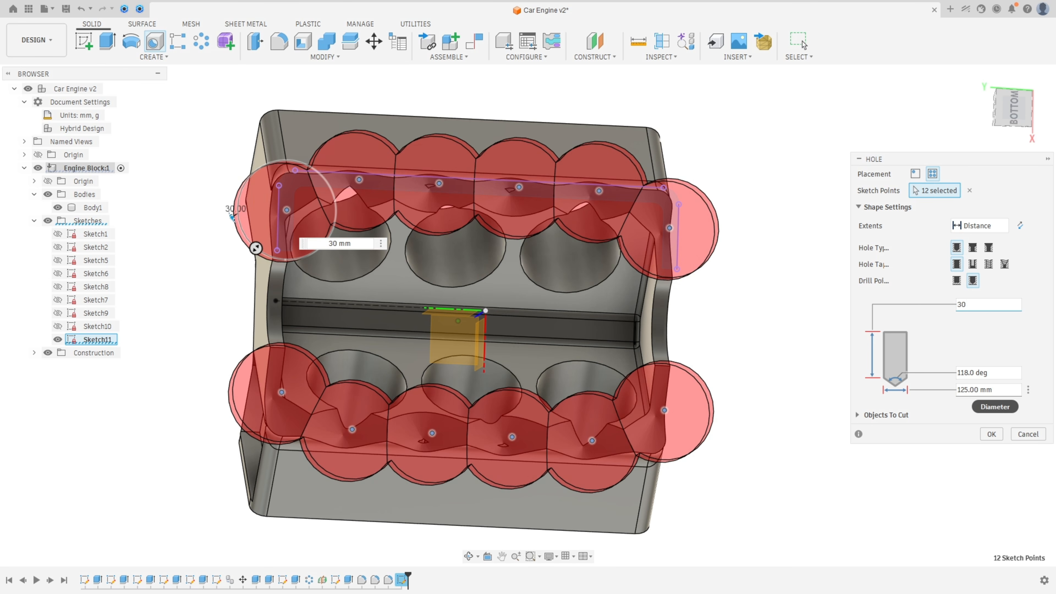
{"action": "key", "text": "Tab"}
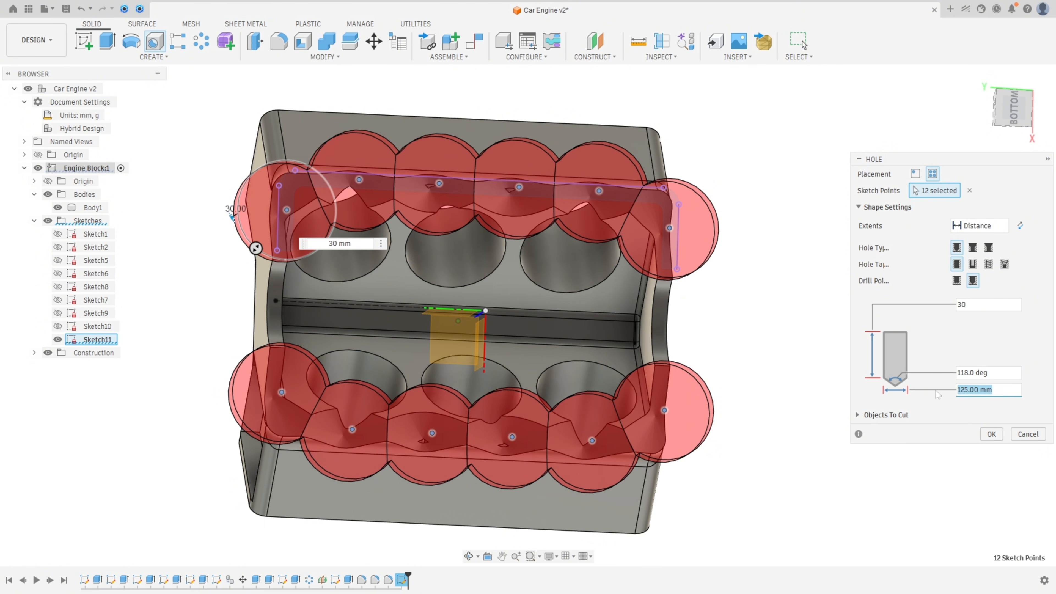
{"action": "type", "text": "8,5"}
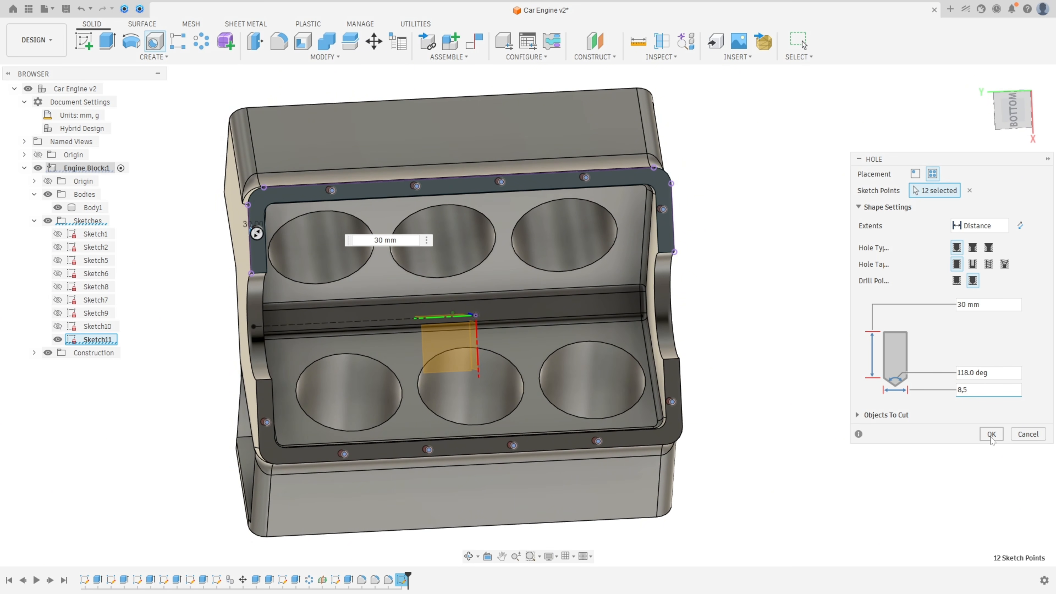
{"action": "left_click", "coordinate": [991, 435]}
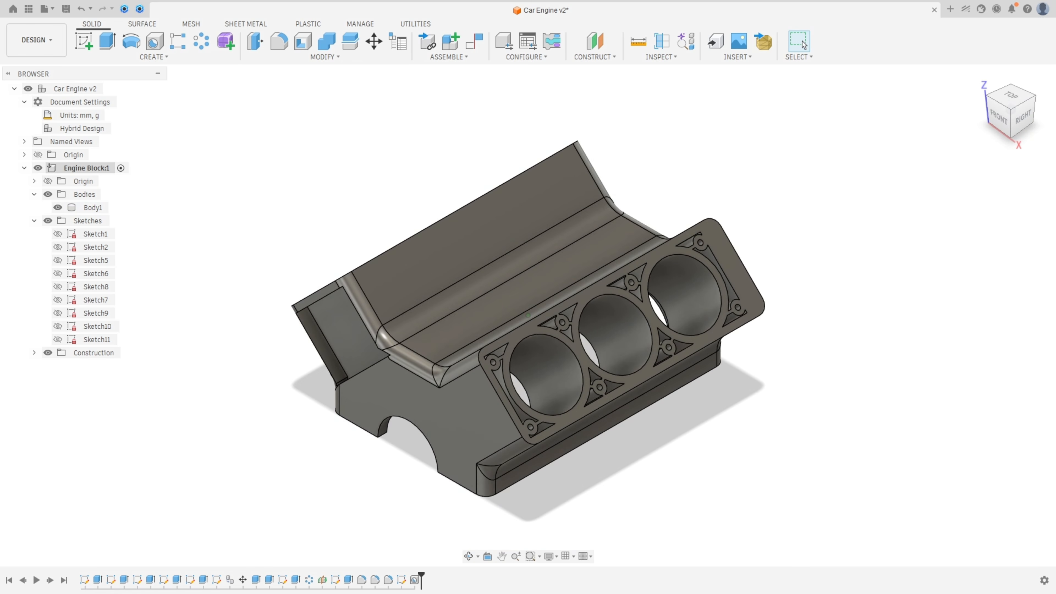
{"action": "key", "text": "ctrl+s"}
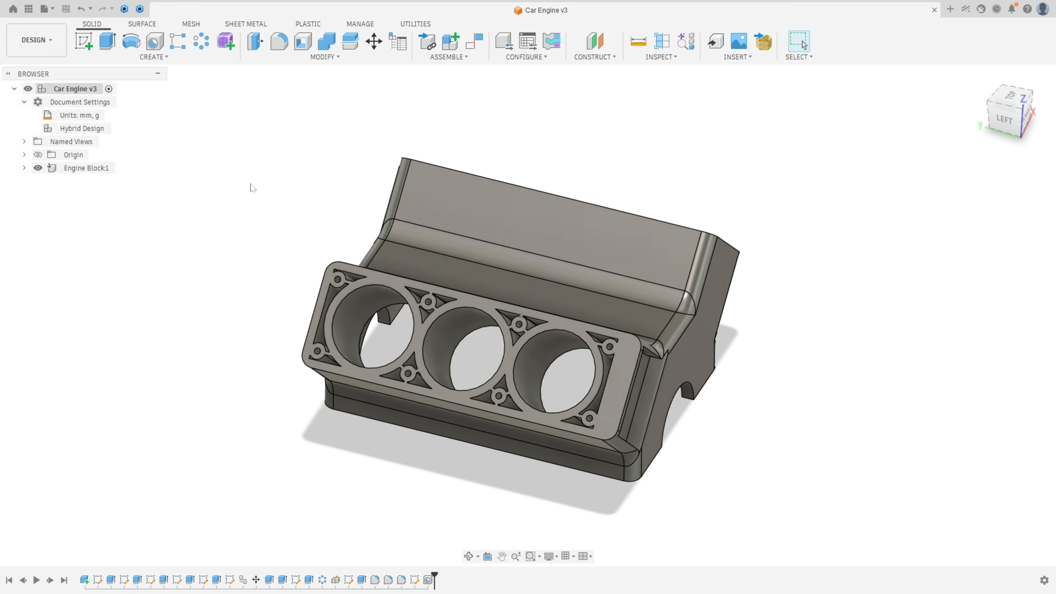